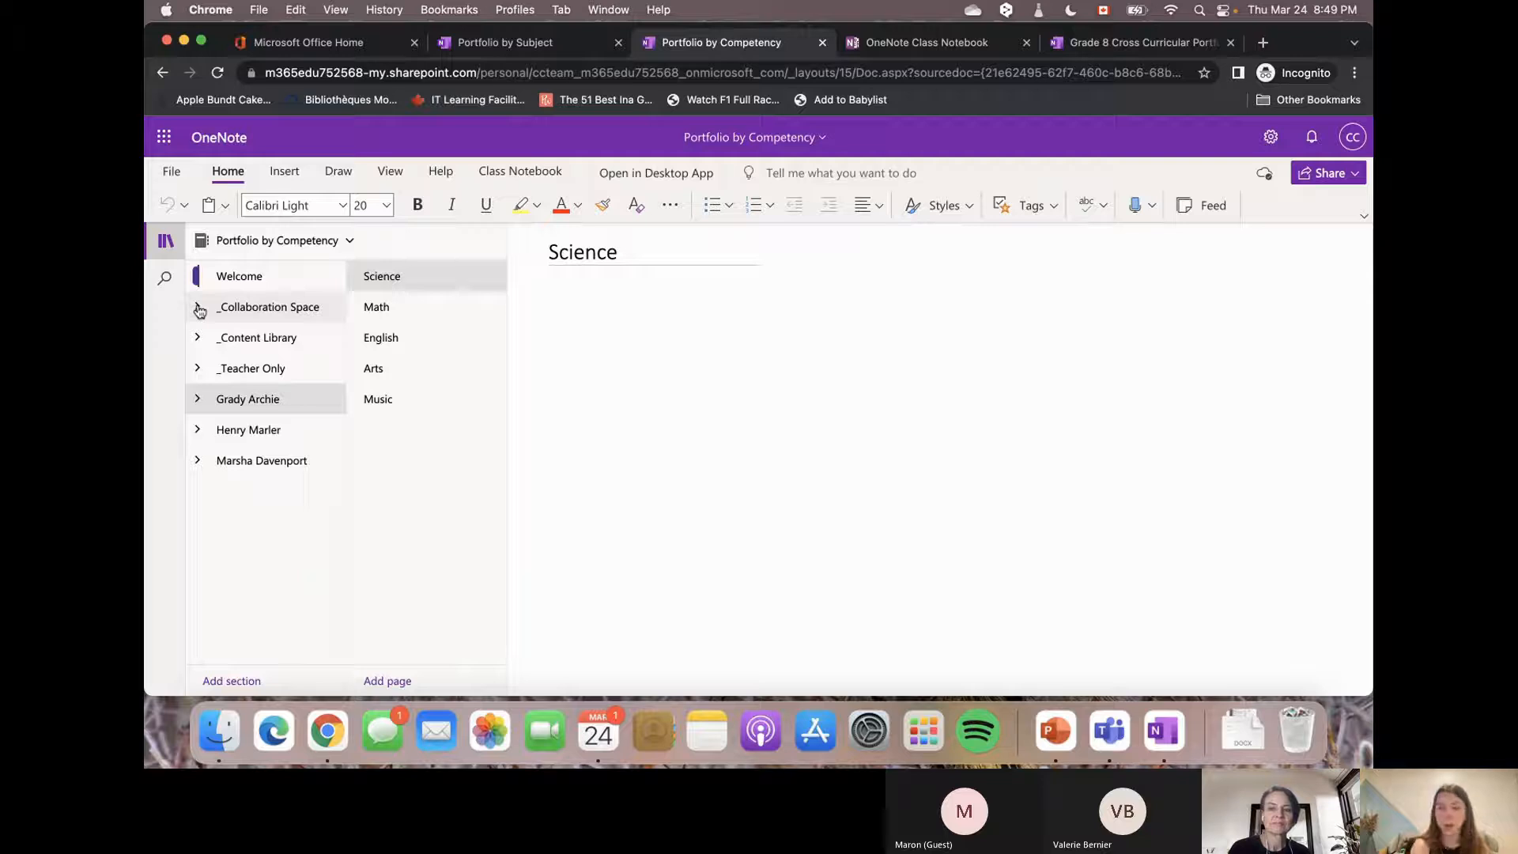
# Close the Grade 8 Cross Curricular Portfolio page and check the Content Library's subject sections in the Portfolio by Subject notebook.
pyautogui.click(1230, 42)
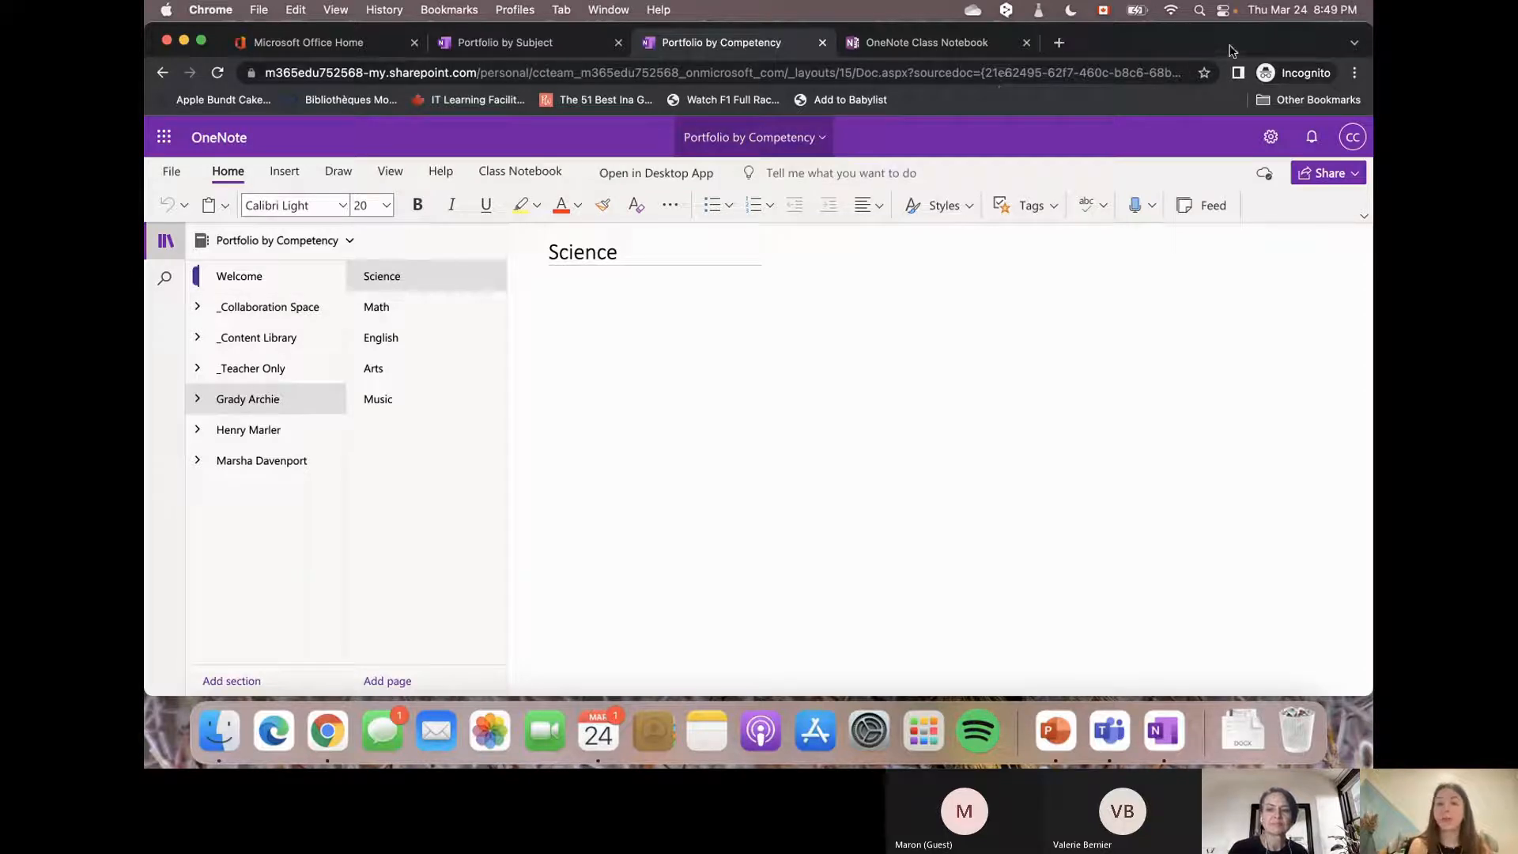
pyautogui.click(538, 47)
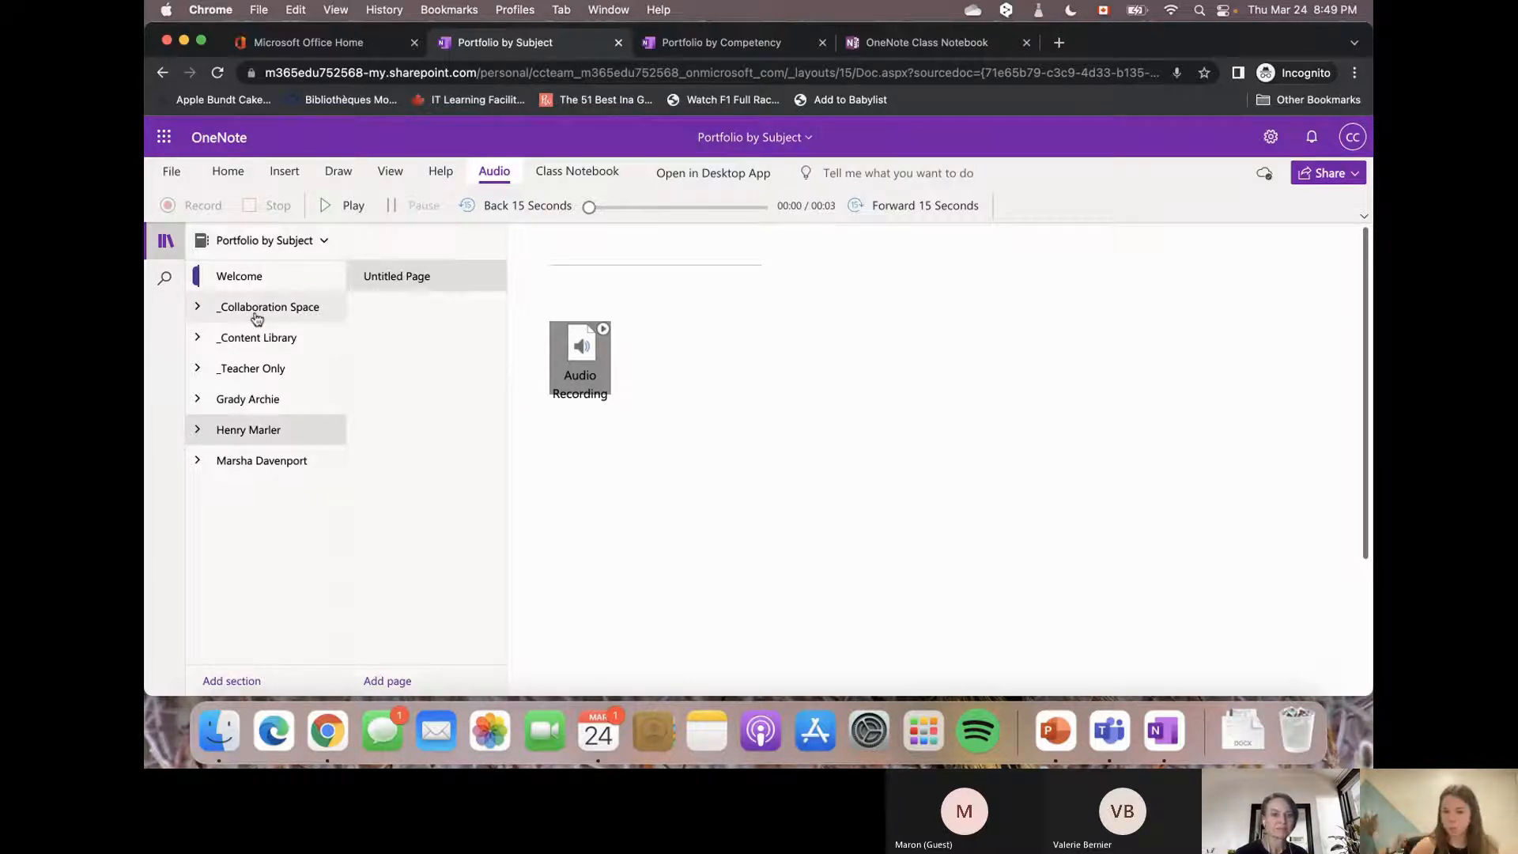
pyautogui.click(249, 342)
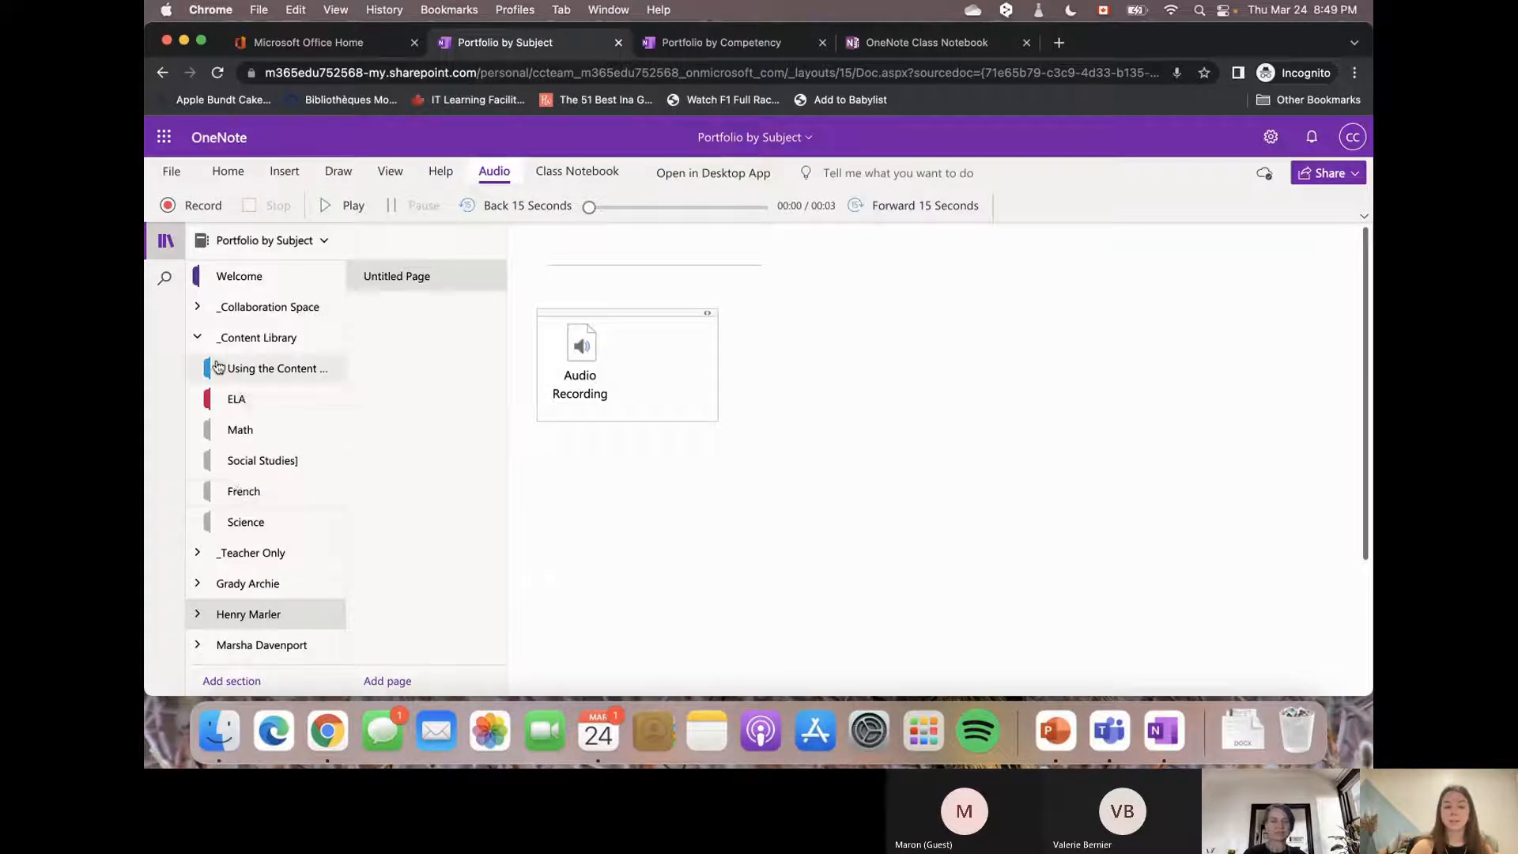
pyautogui.click(199, 338)
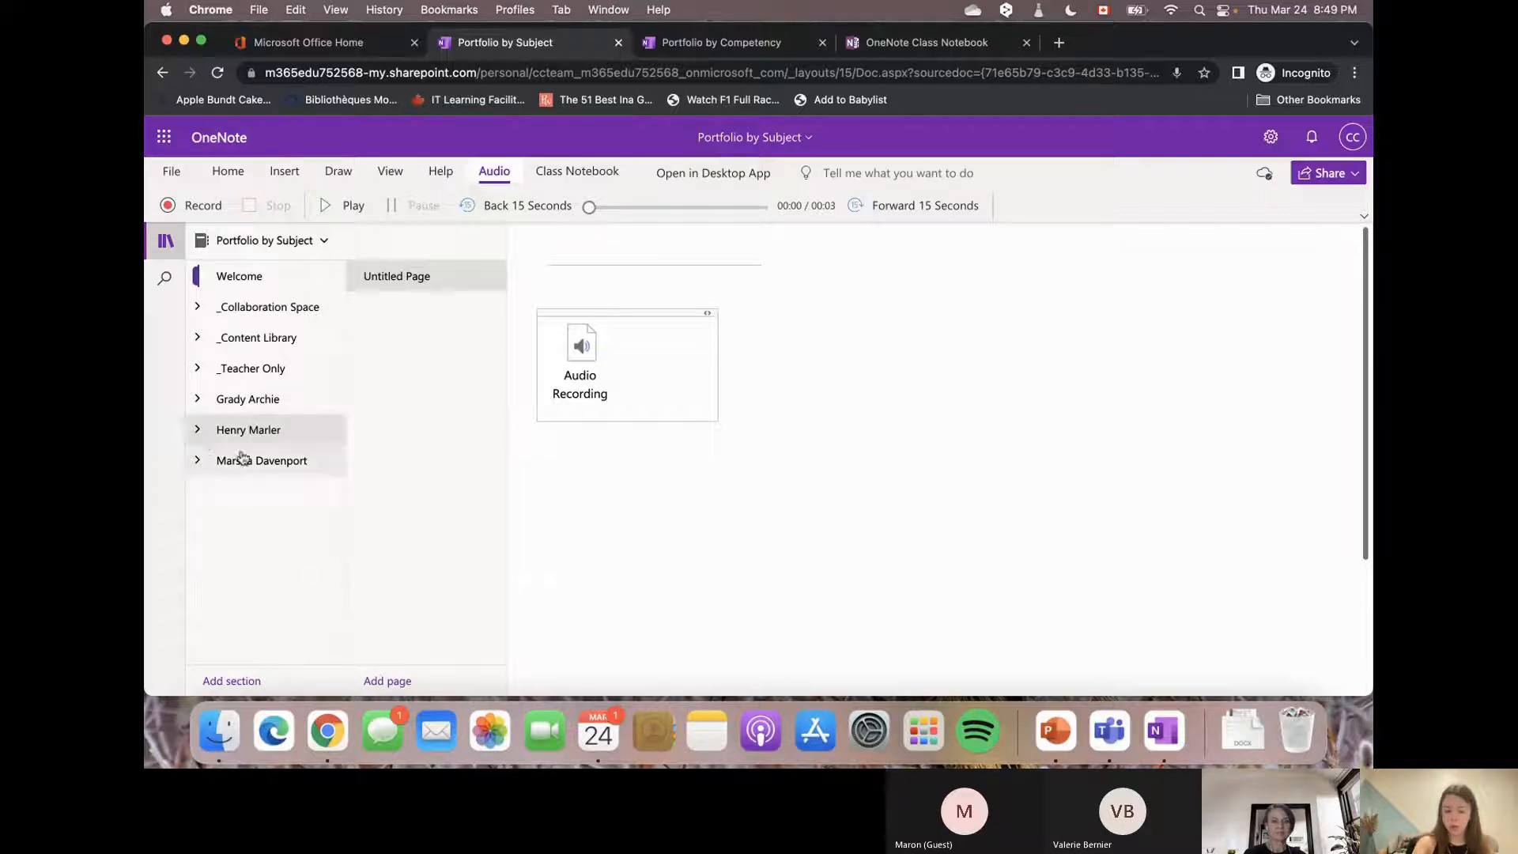
# Browse the competency pages in the first student's ELA section, ending on Competency 2.
pyautogui.click(200, 401)
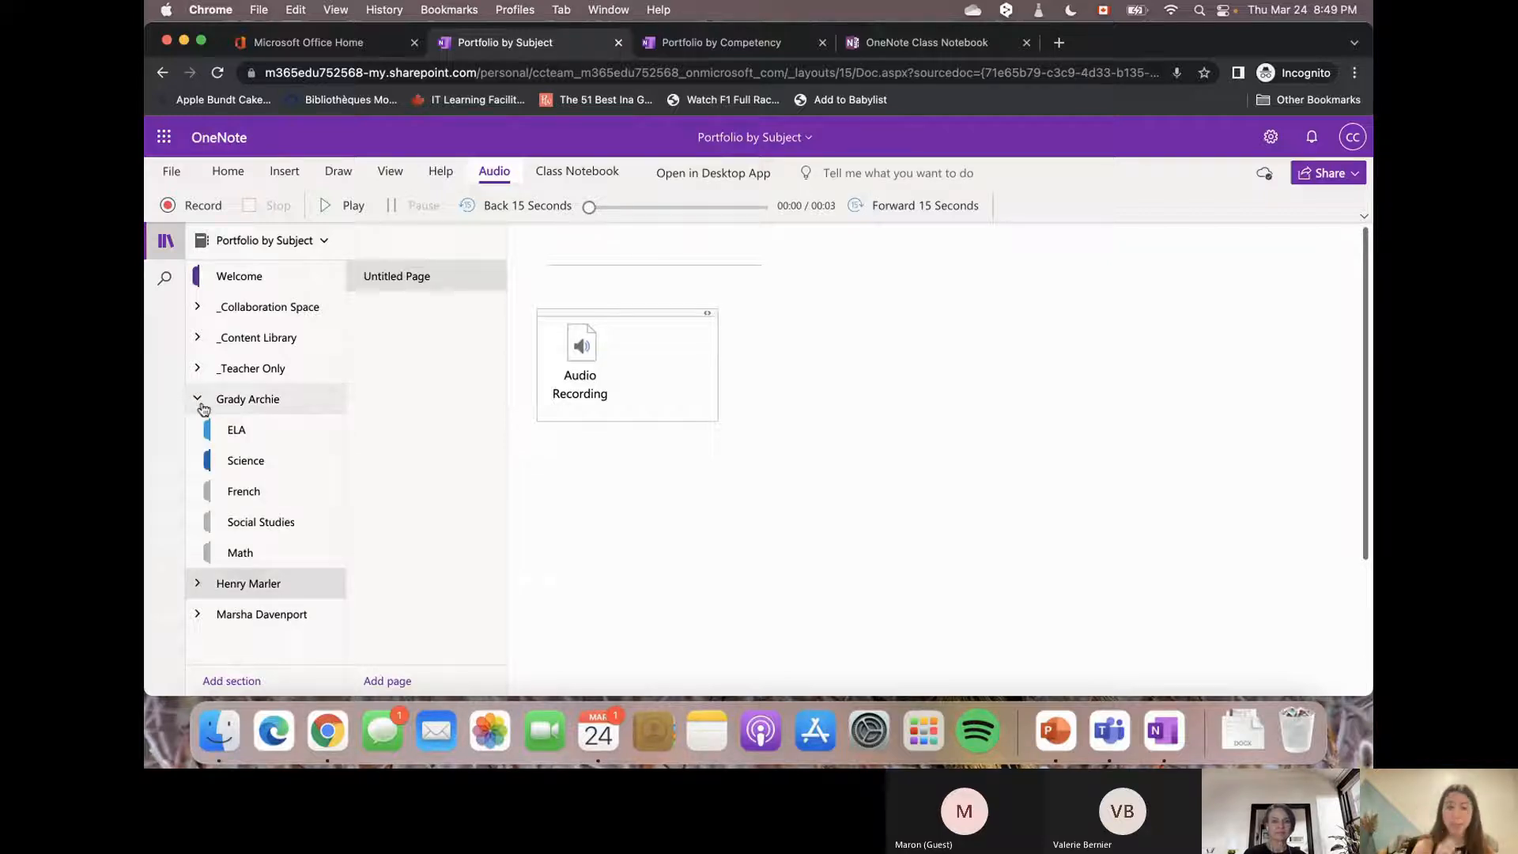
pyautogui.click(224, 429)
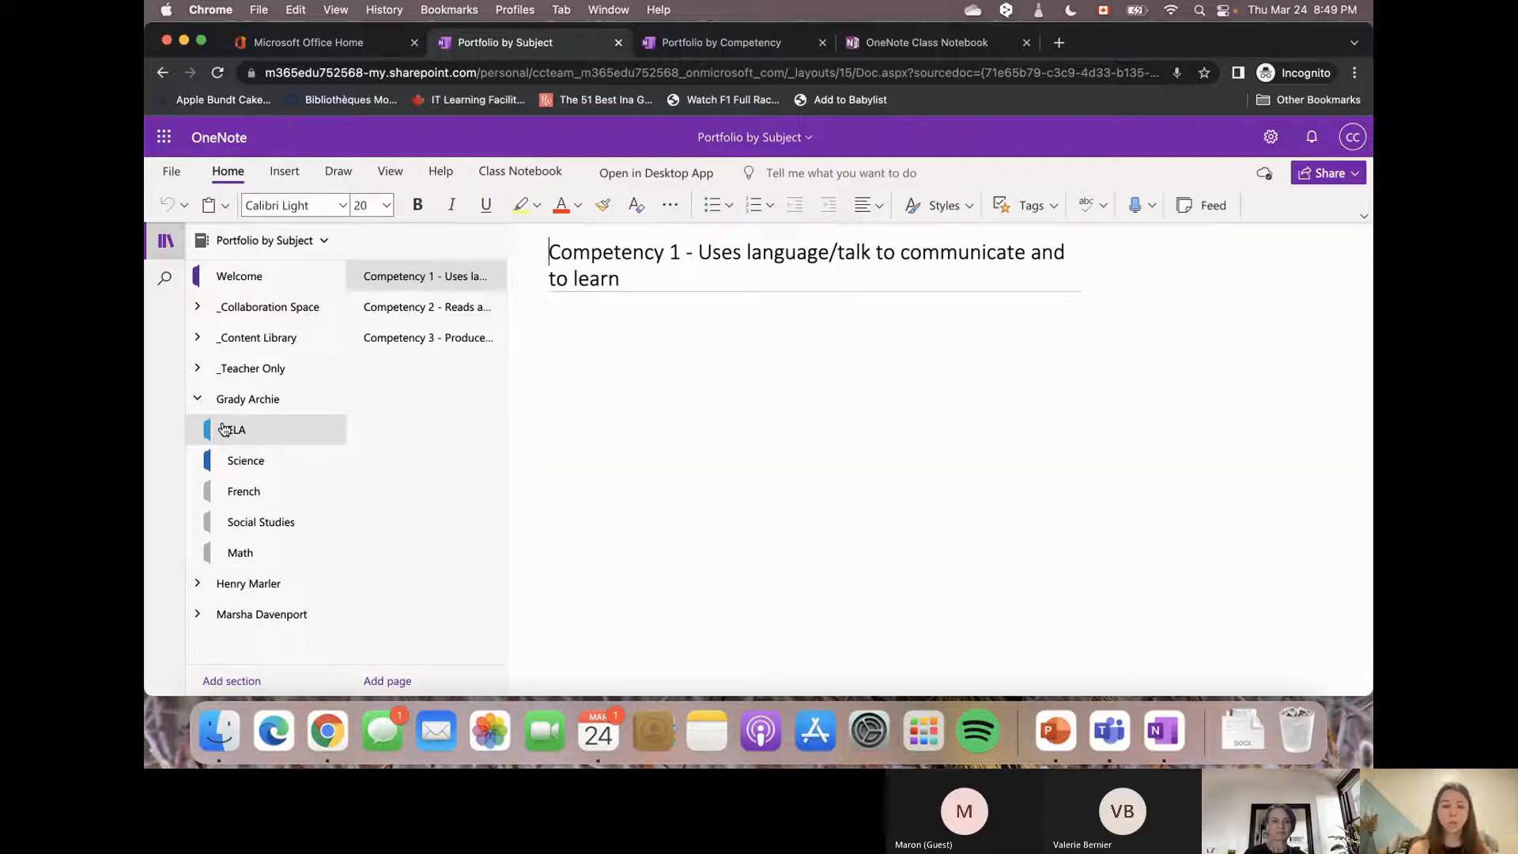
pyautogui.moveTo(507, 390)
pyautogui.mouseDown()
pyautogui.moveTo(623, 390)
pyautogui.moveTo(496, 399)
pyautogui.mouseUp()
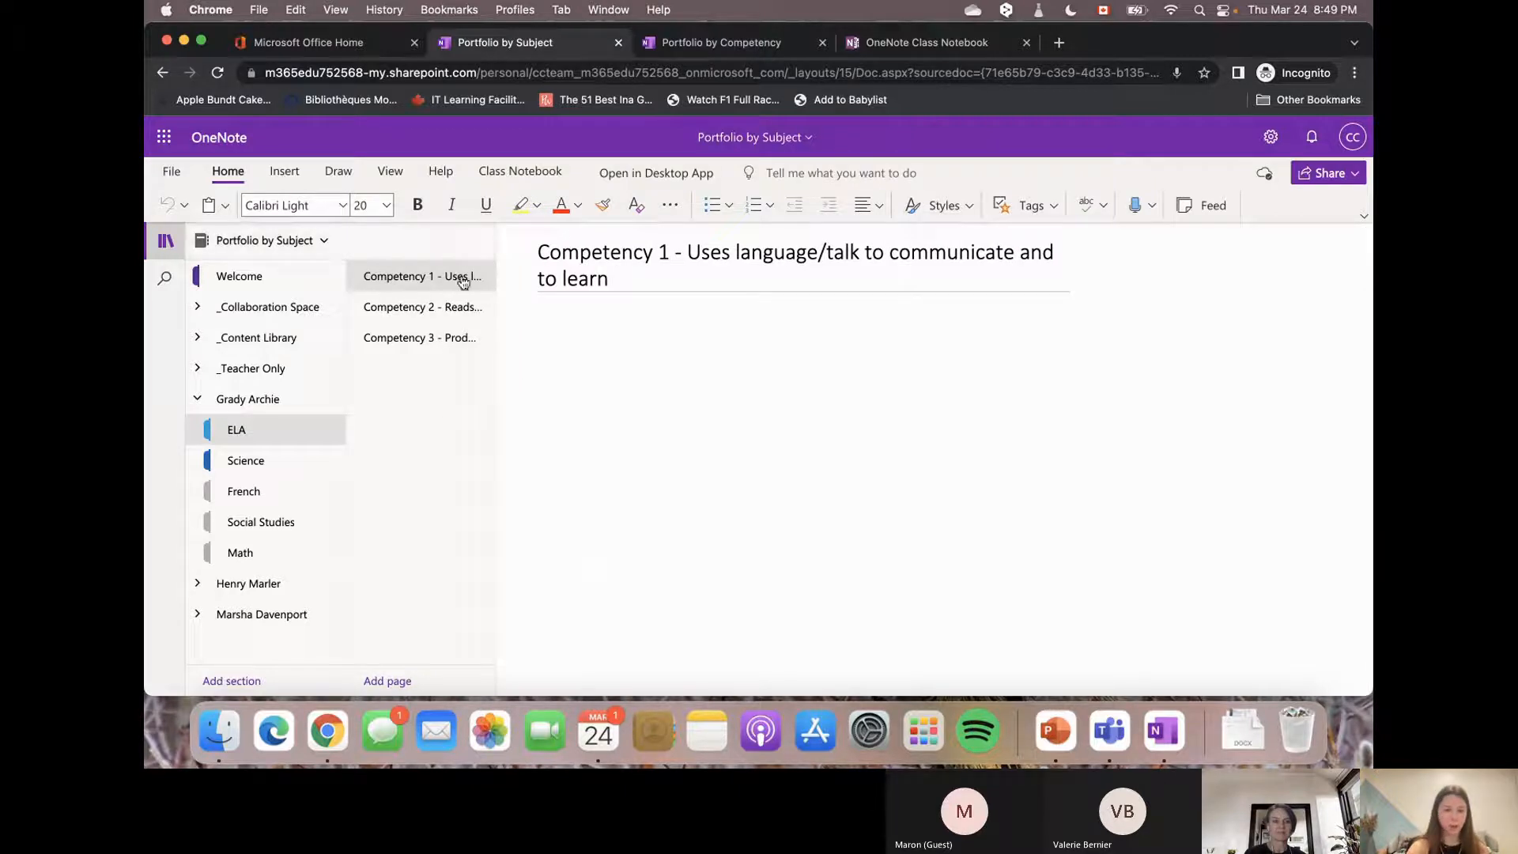
pyautogui.click(449, 310)
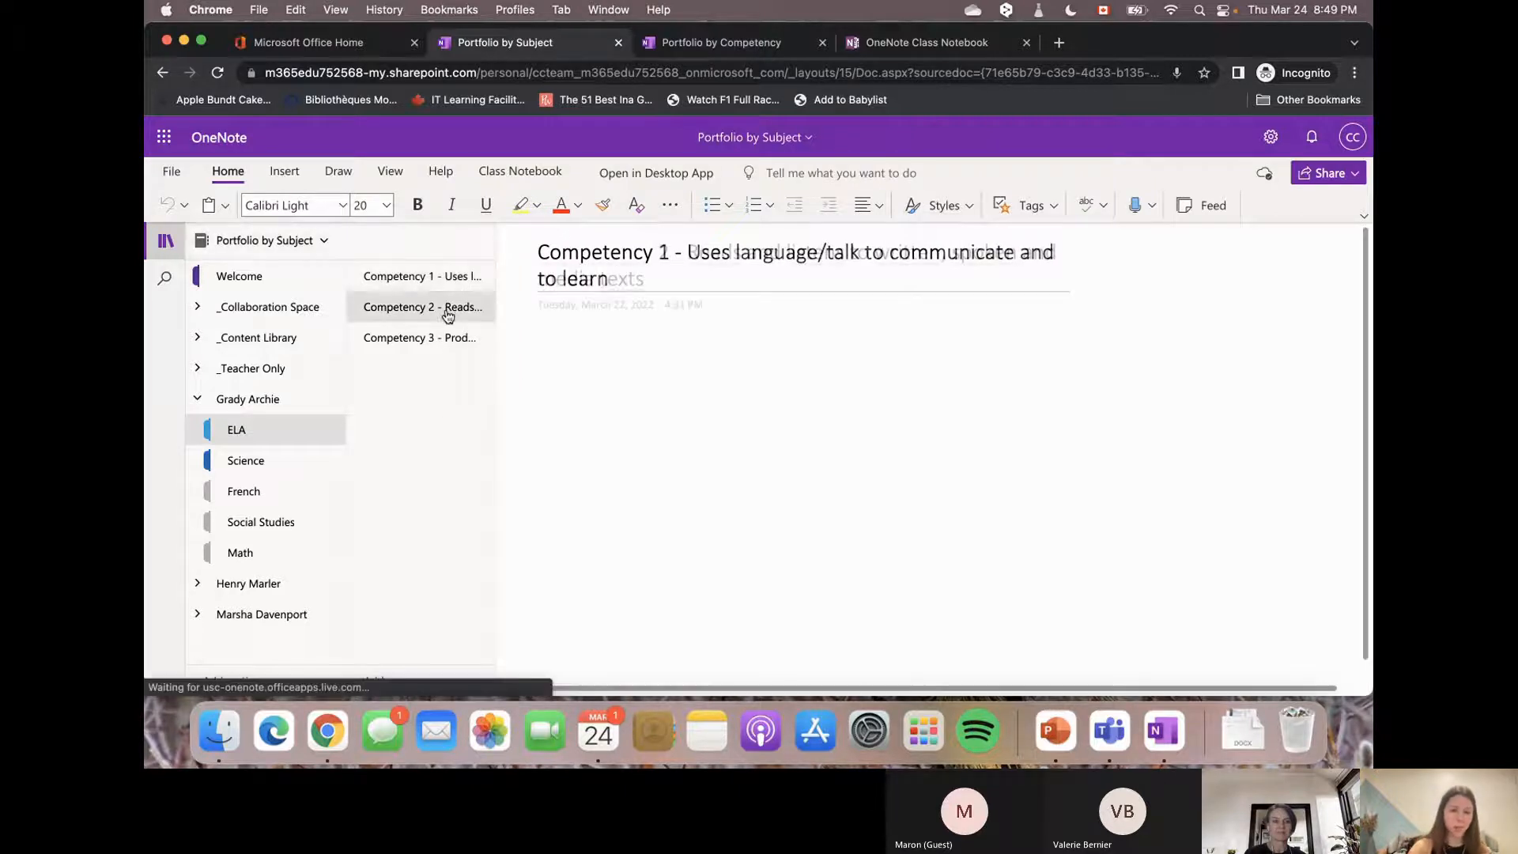
pyautogui.click(411, 339)
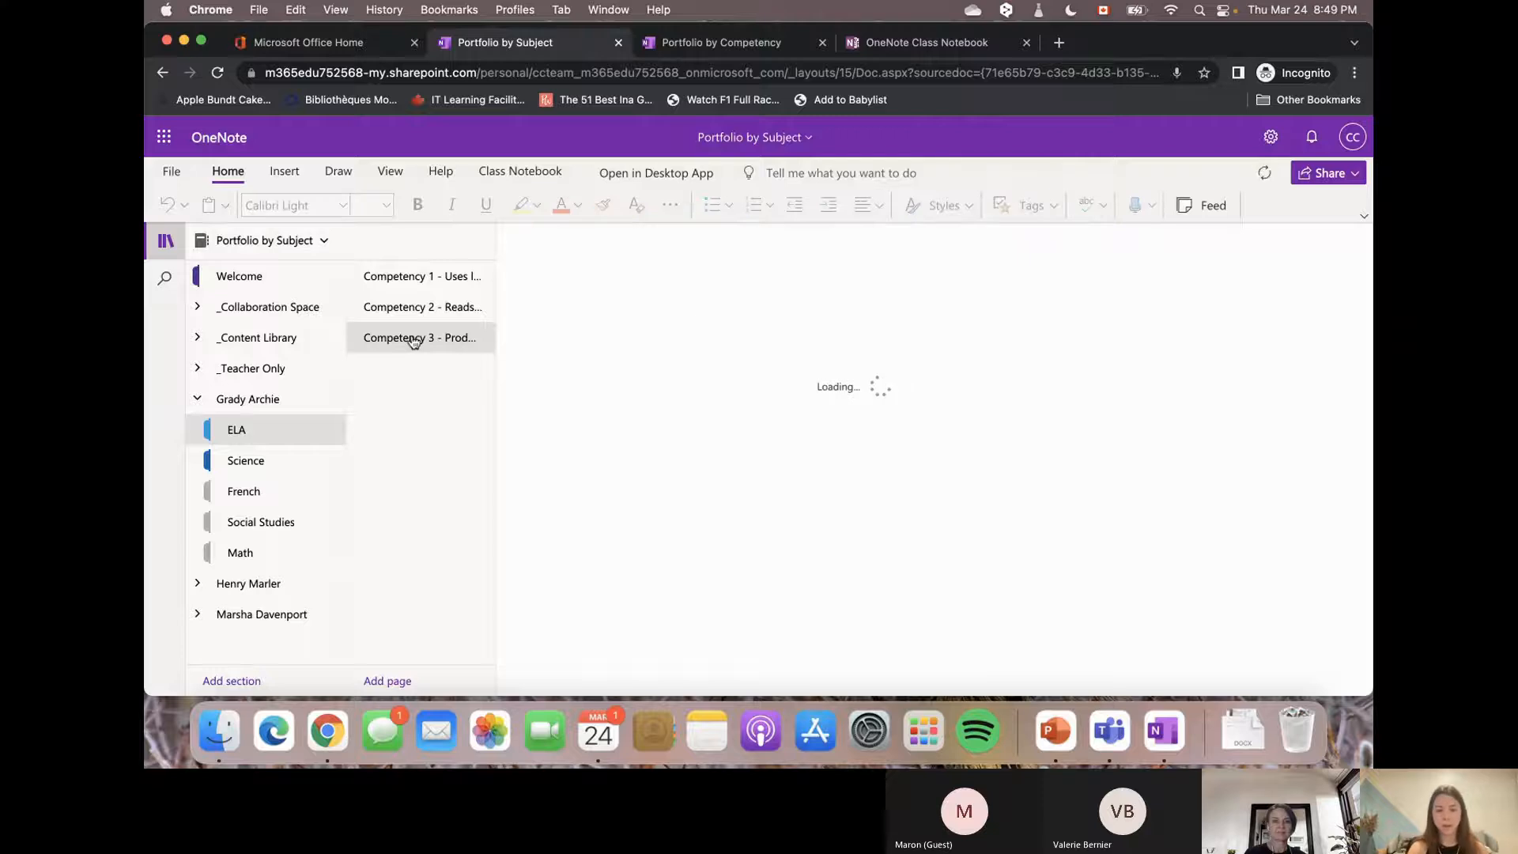
pyautogui.click(427, 280)
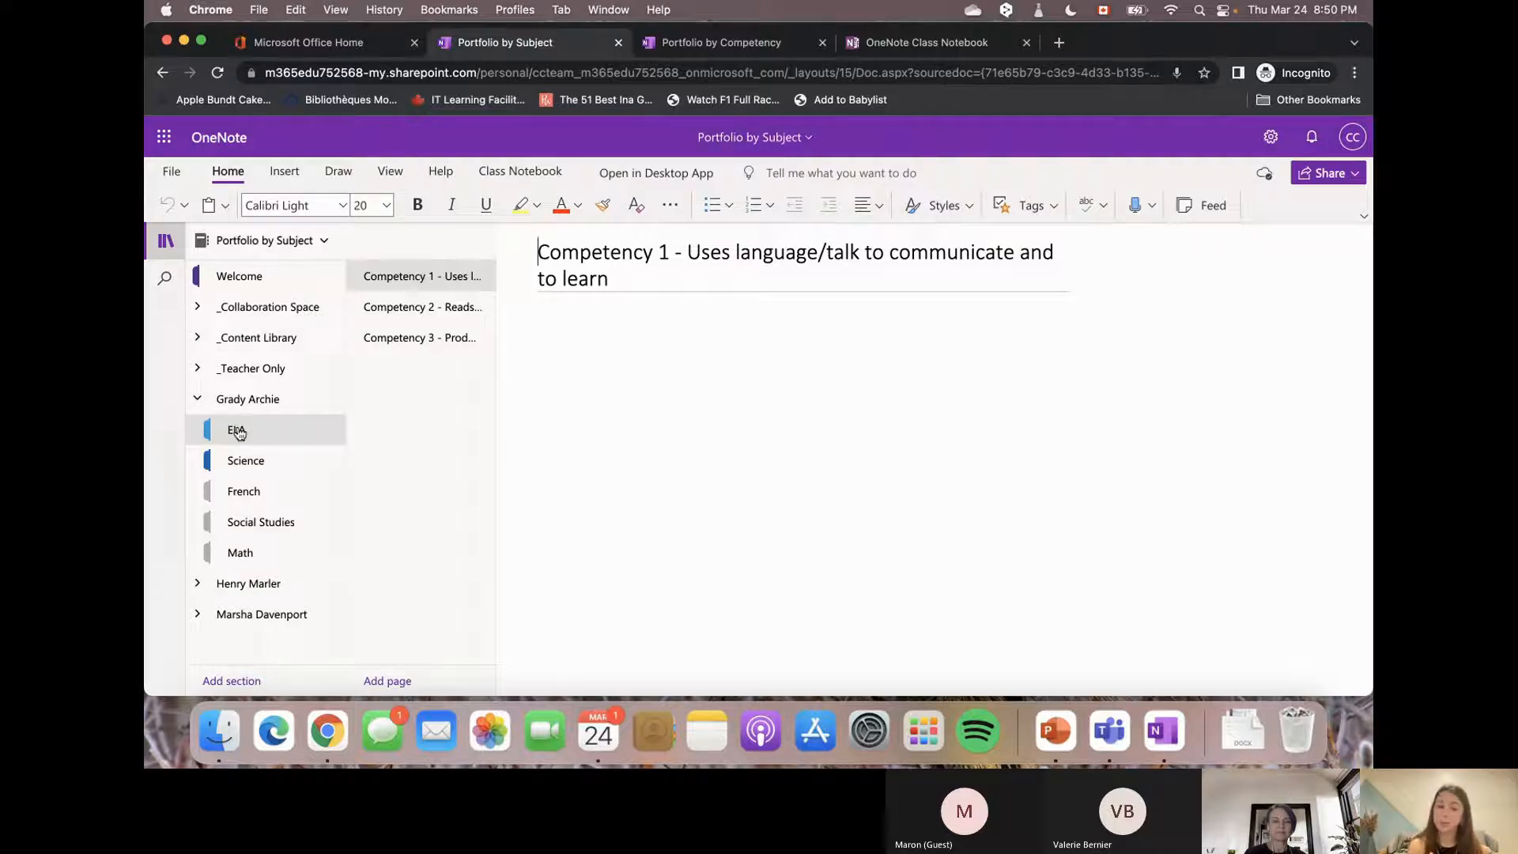
pyautogui.click(570, 344)
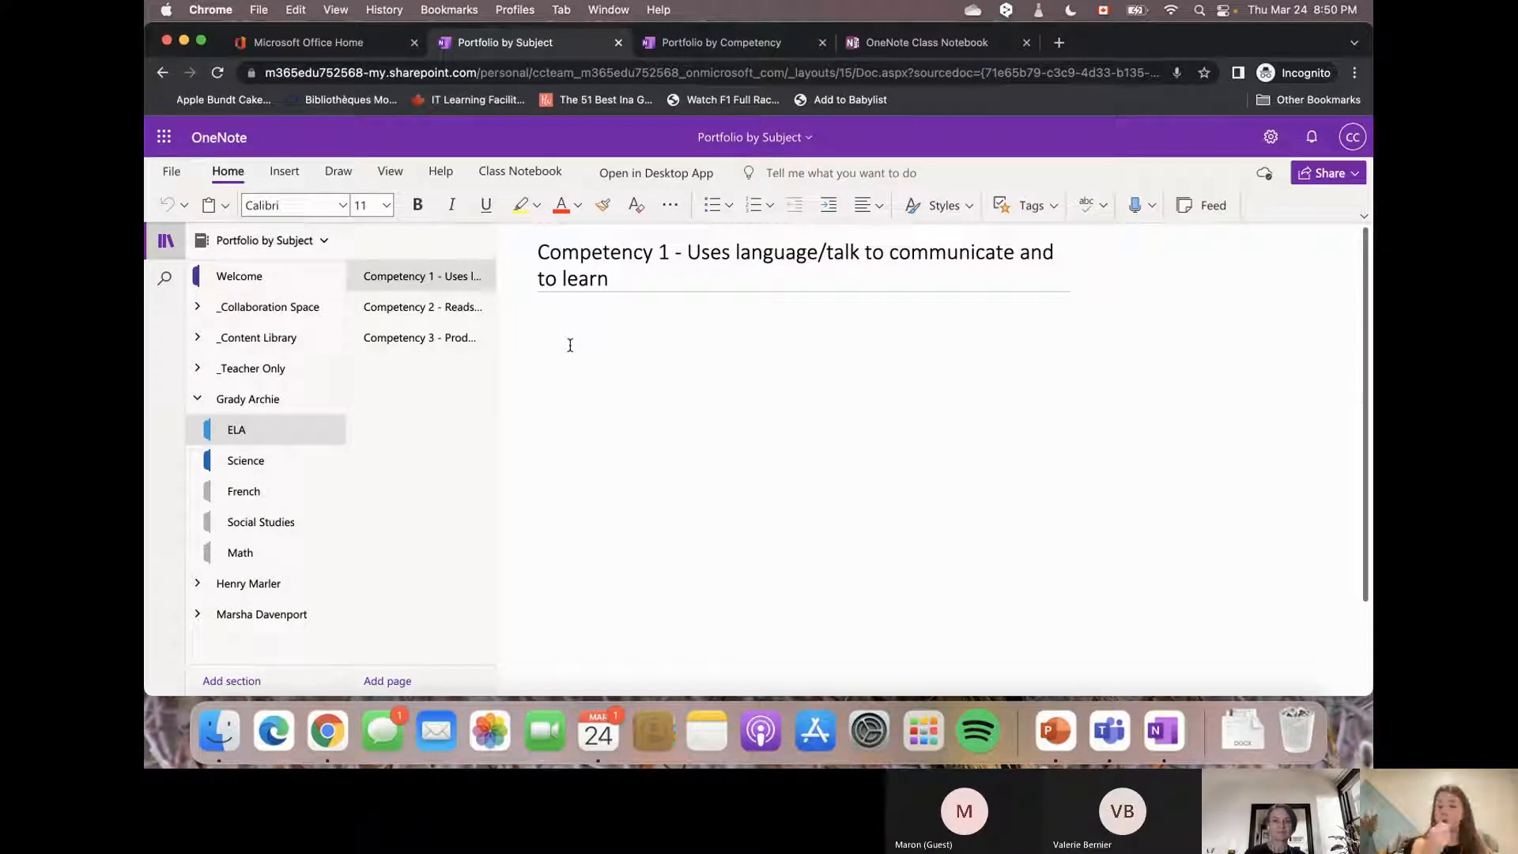
pyautogui.click(446, 315)
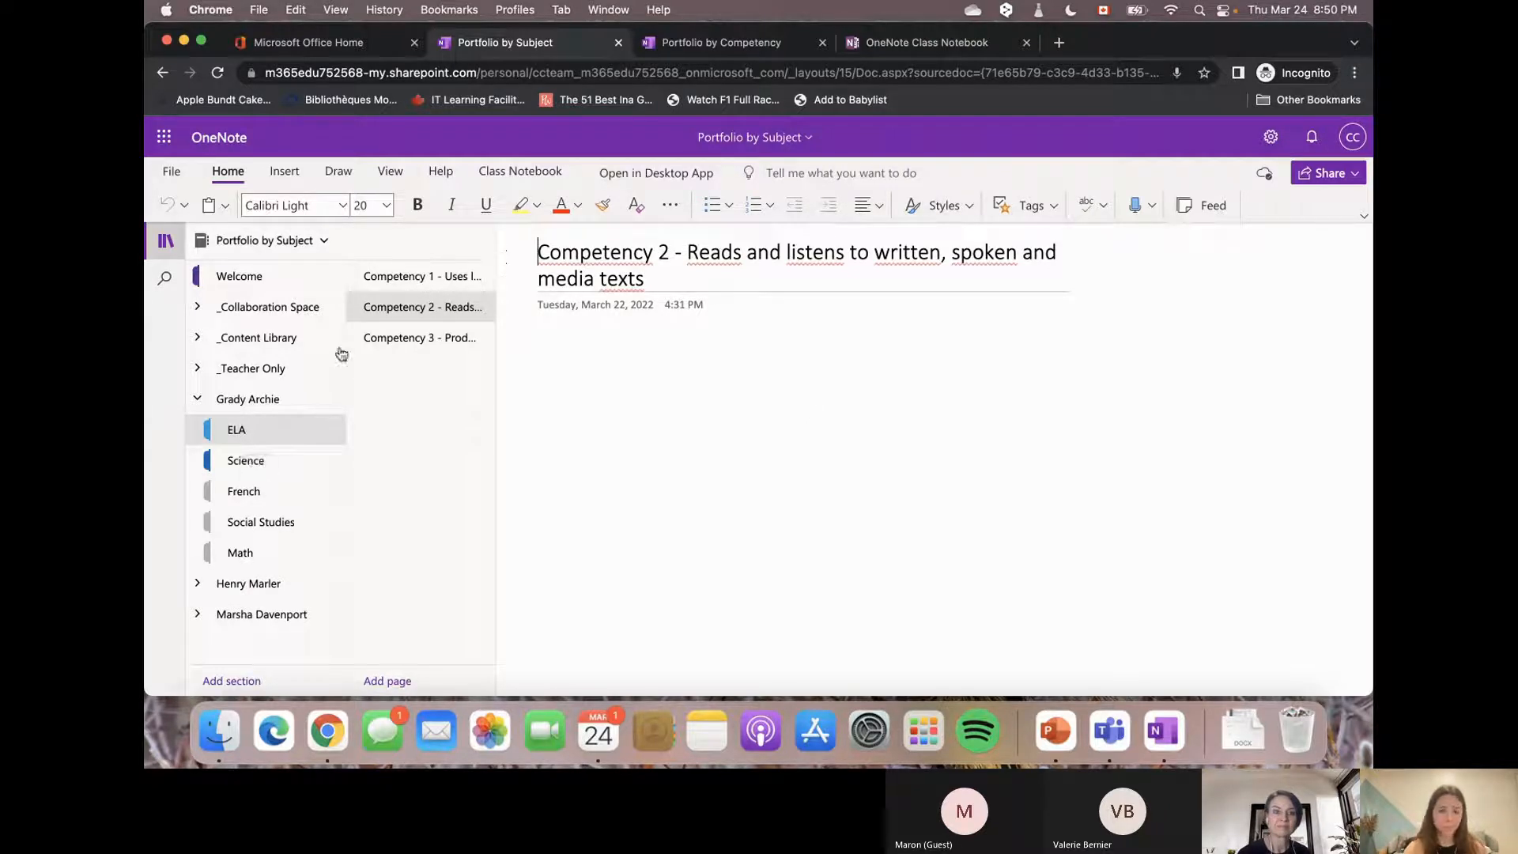
# View the same student's Science section with its Competency 1 page, check the French section, and return to Science.
pyautogui.click(283, 456)
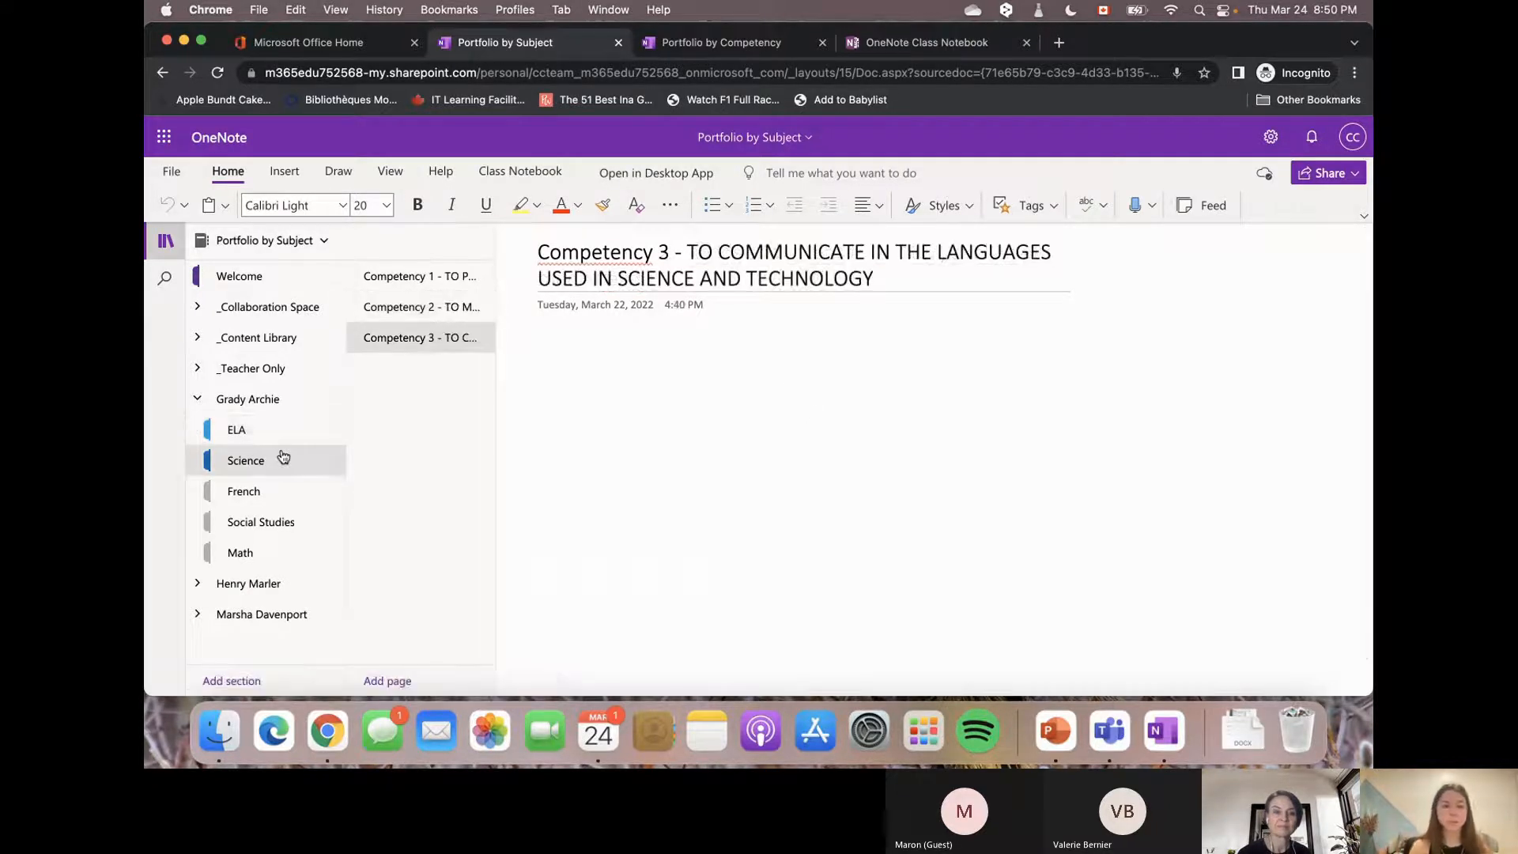
pyautogui.click(440, 281)
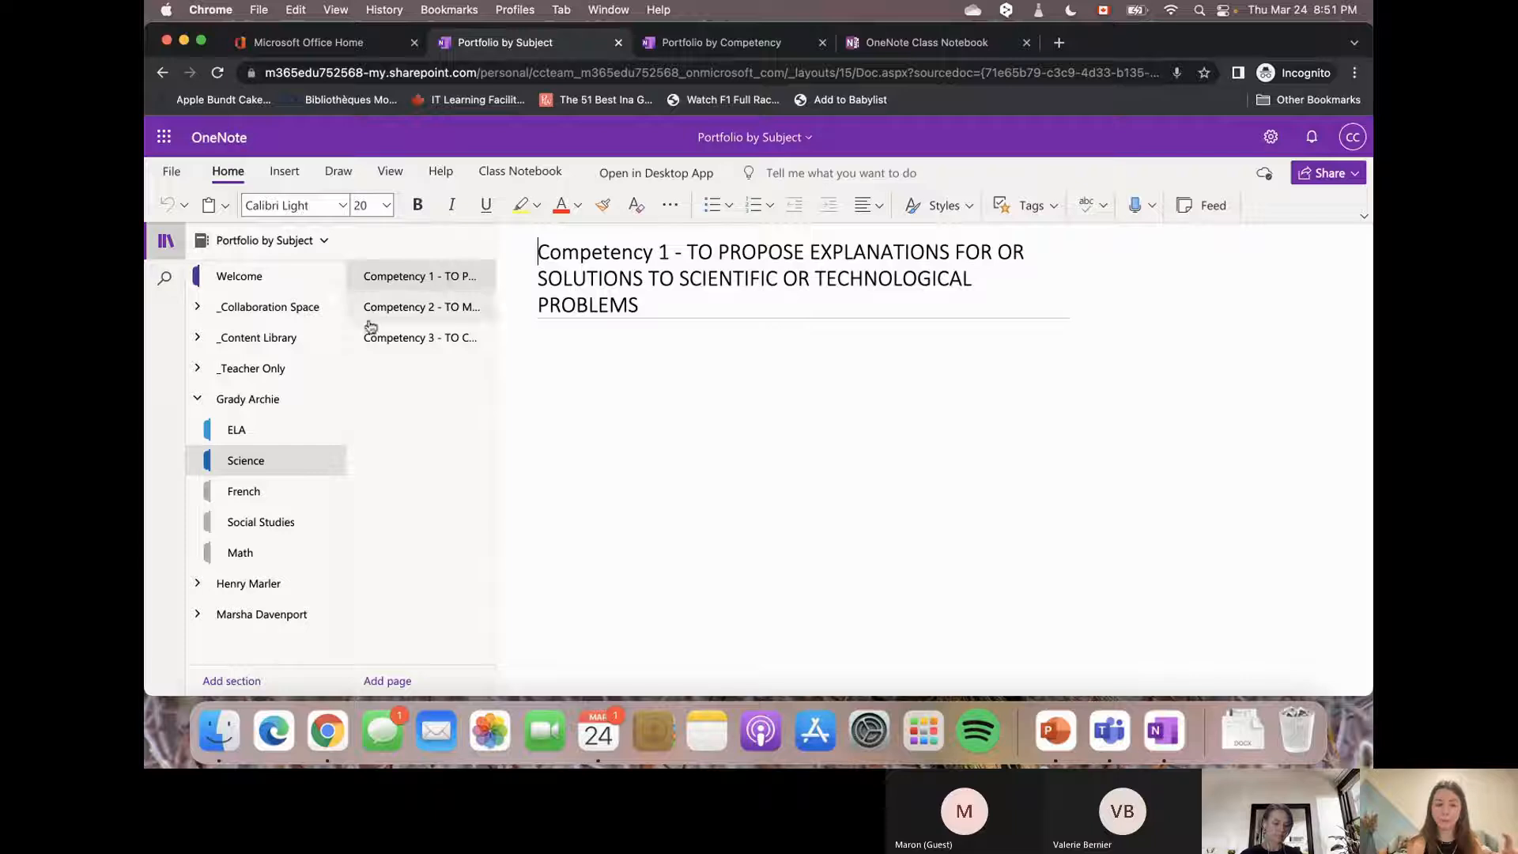
pyautogui.click(284, 493)
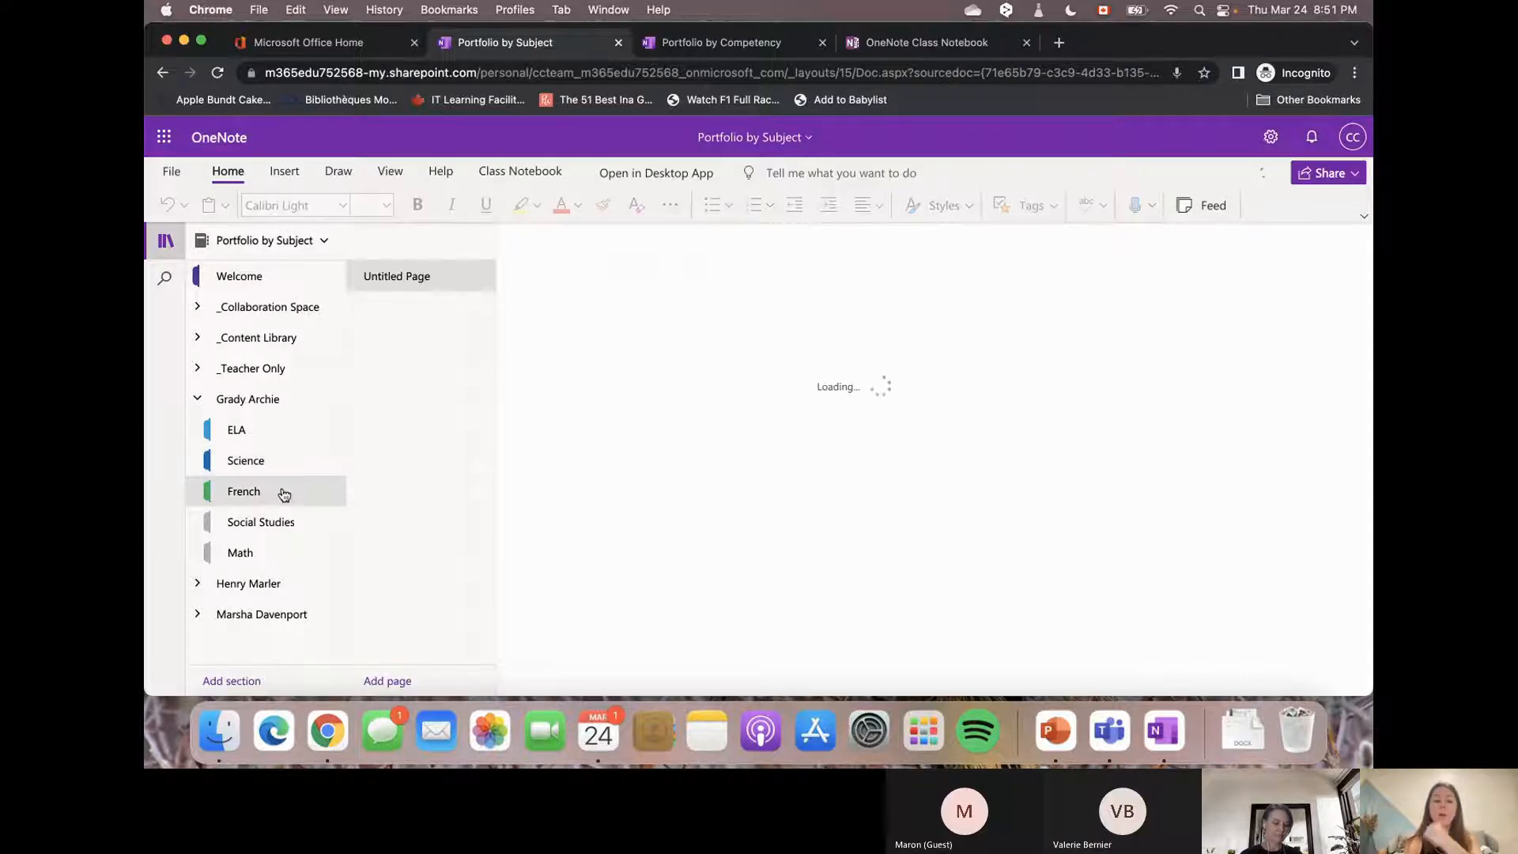
pyautogui.click(278, 468)
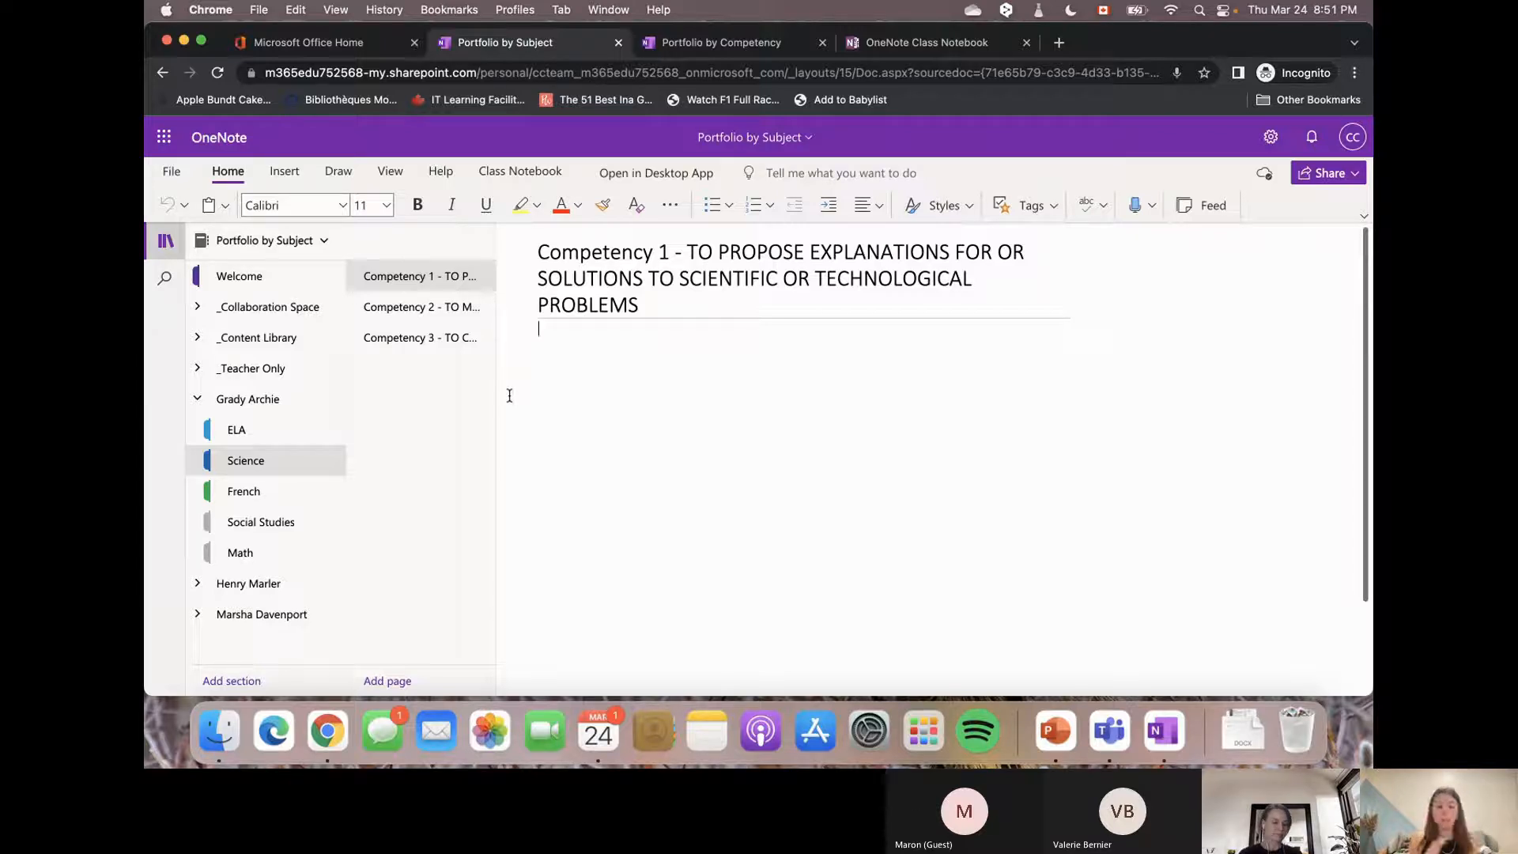
# In the Portfolio by Competency notebook, view the Math page in the first student's Competency 1 section.
pyautogui.click(726, 44)
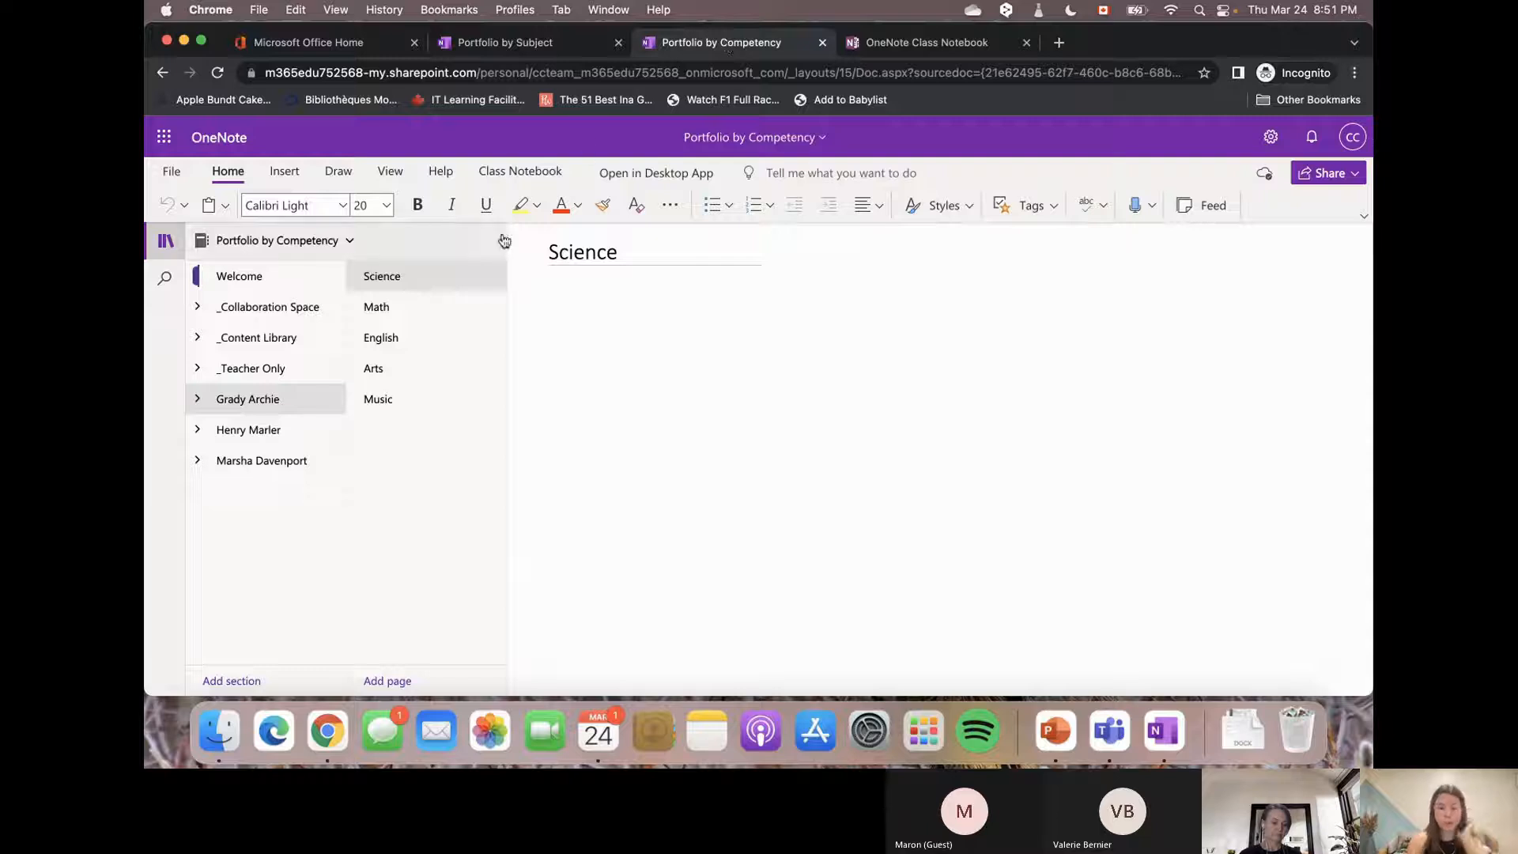
pyautogui.click(204, 408)
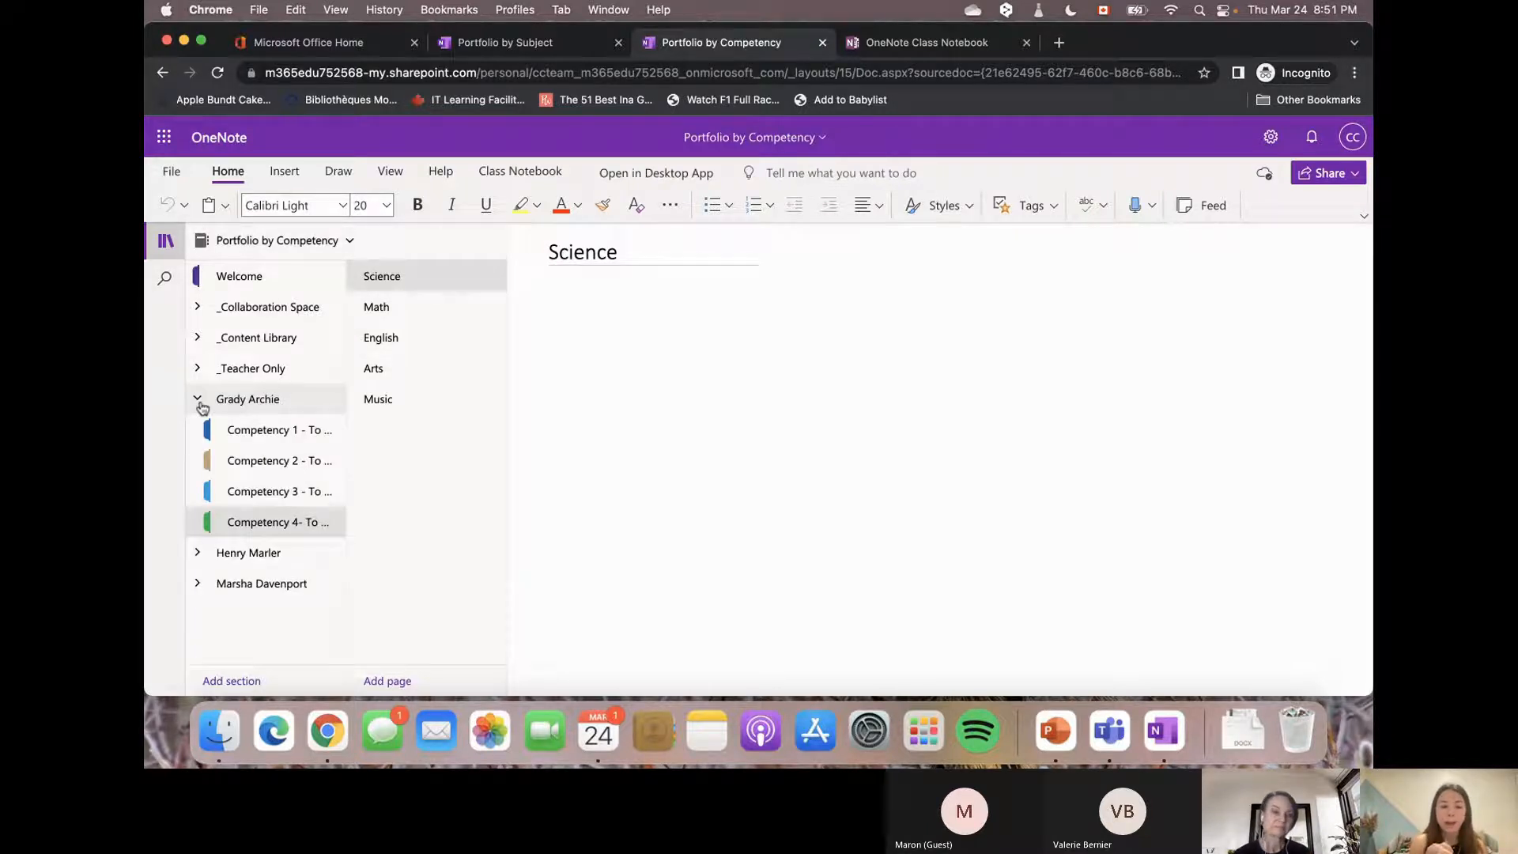
pyautogui.click(261, 430)
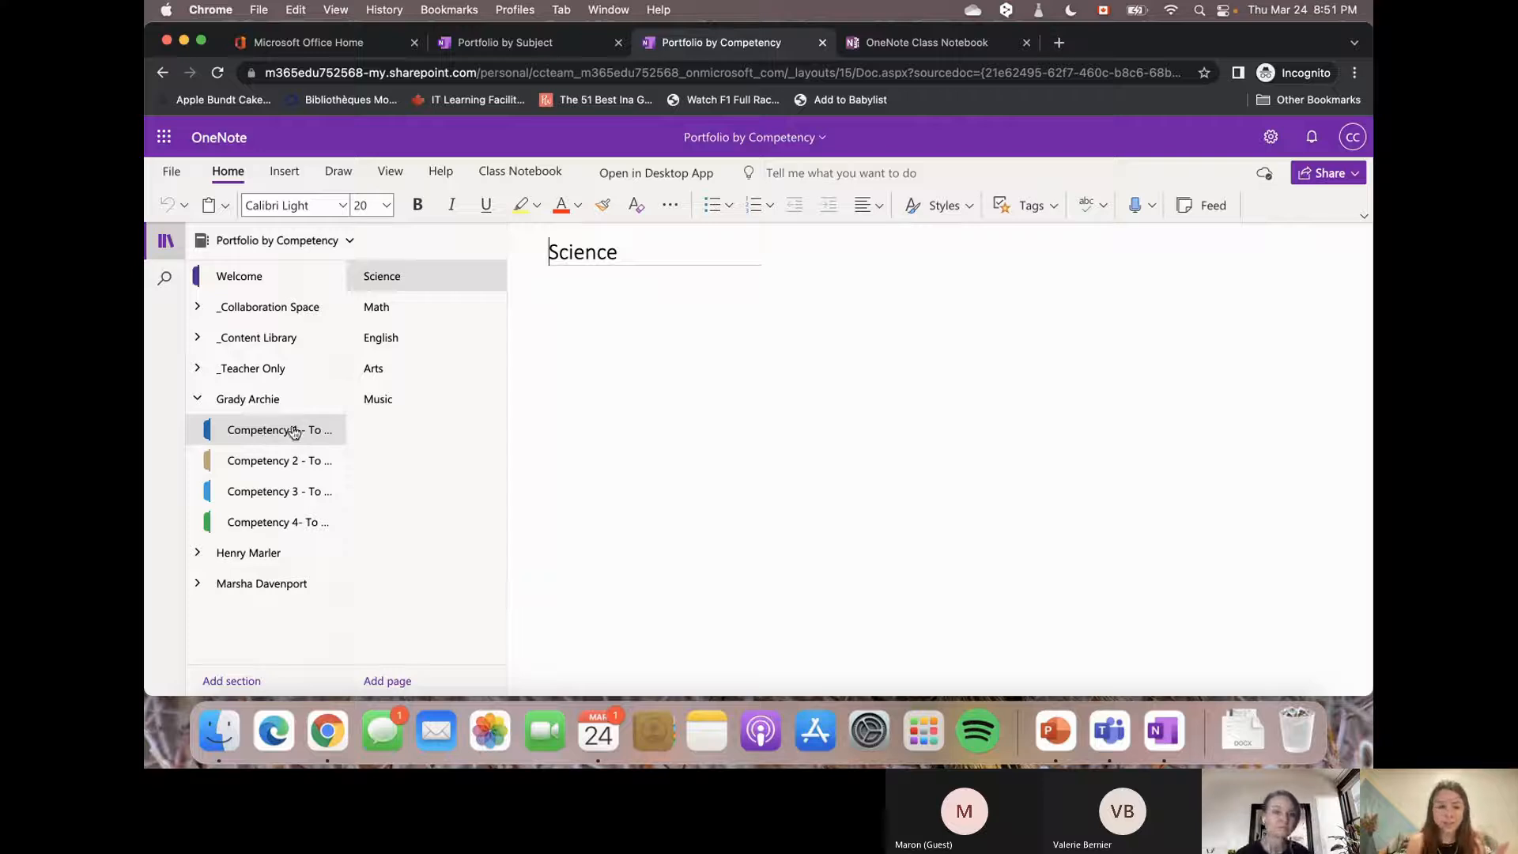
pyautogui.click(408, 308)
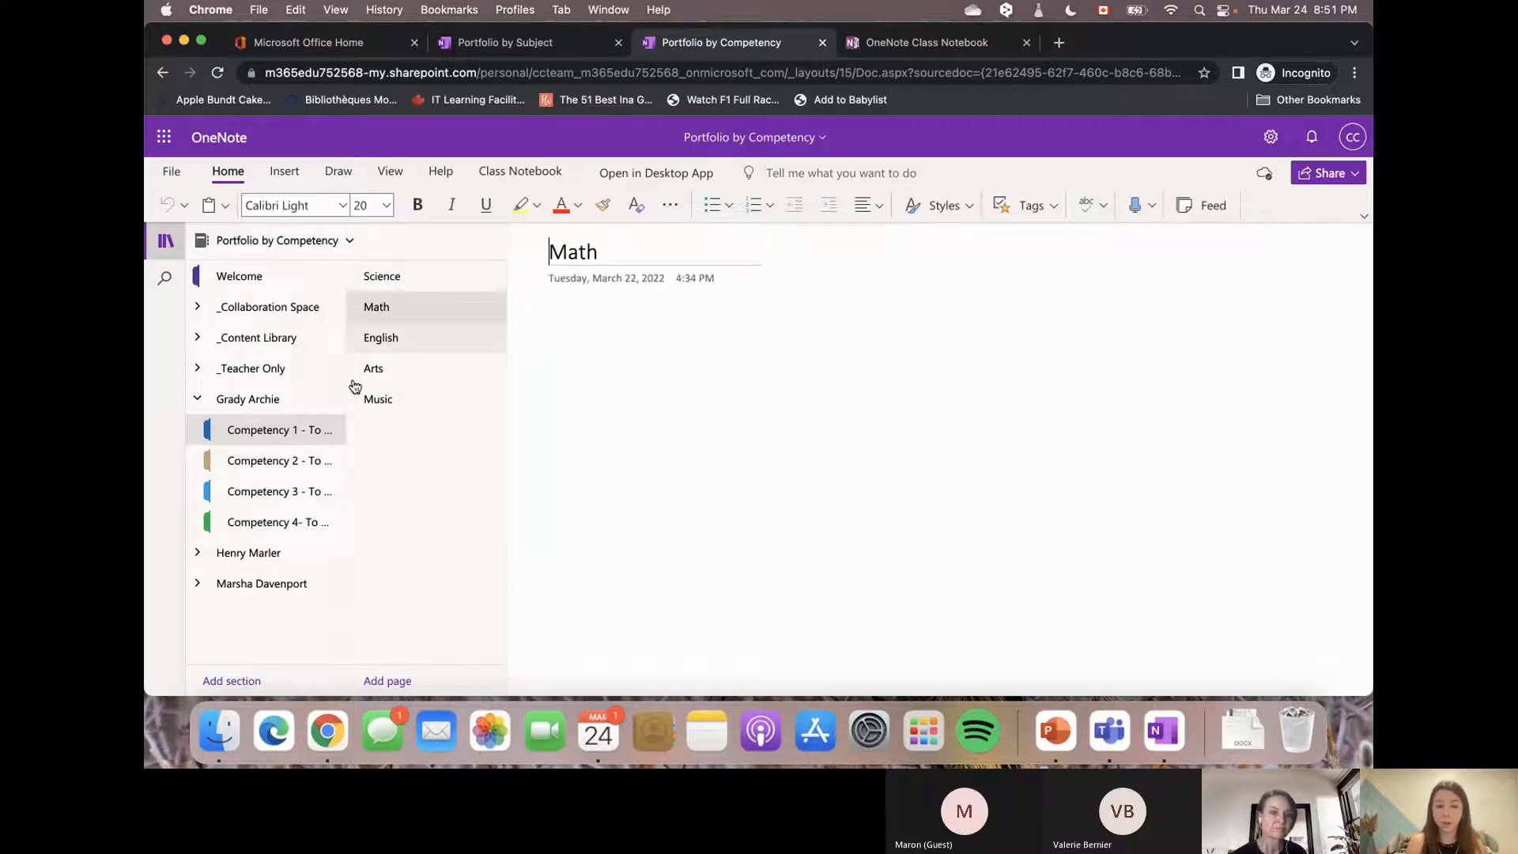
# Widen the section list to fit the longer competency names and open the English page under Competency 1 - To Use Information.
pyautogui.click(260, 467)
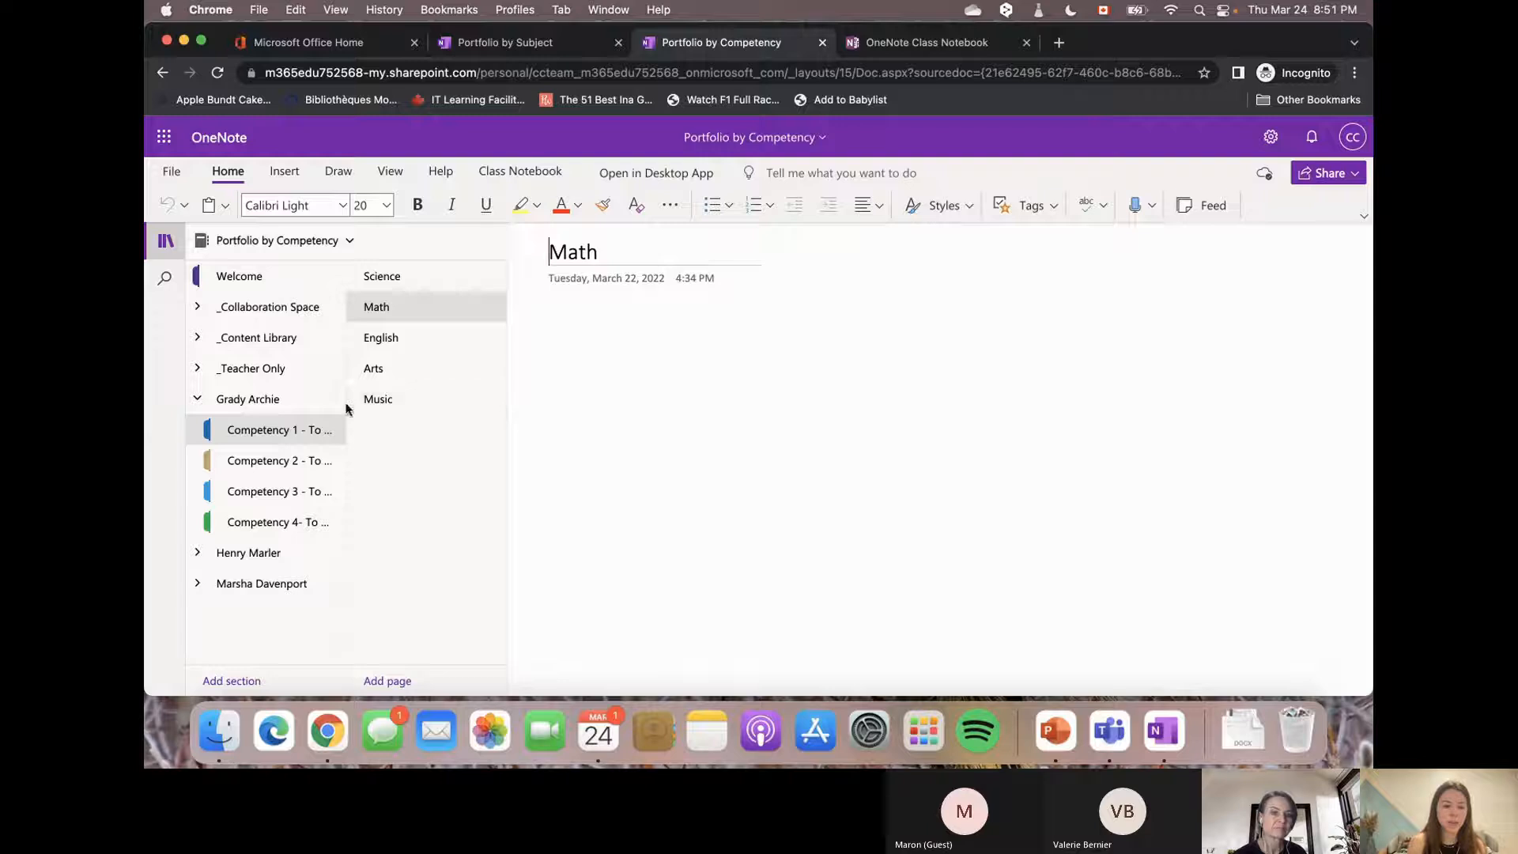
pyautogui.moveTo(346, 423); pyautogui.dragTo(529, 422)
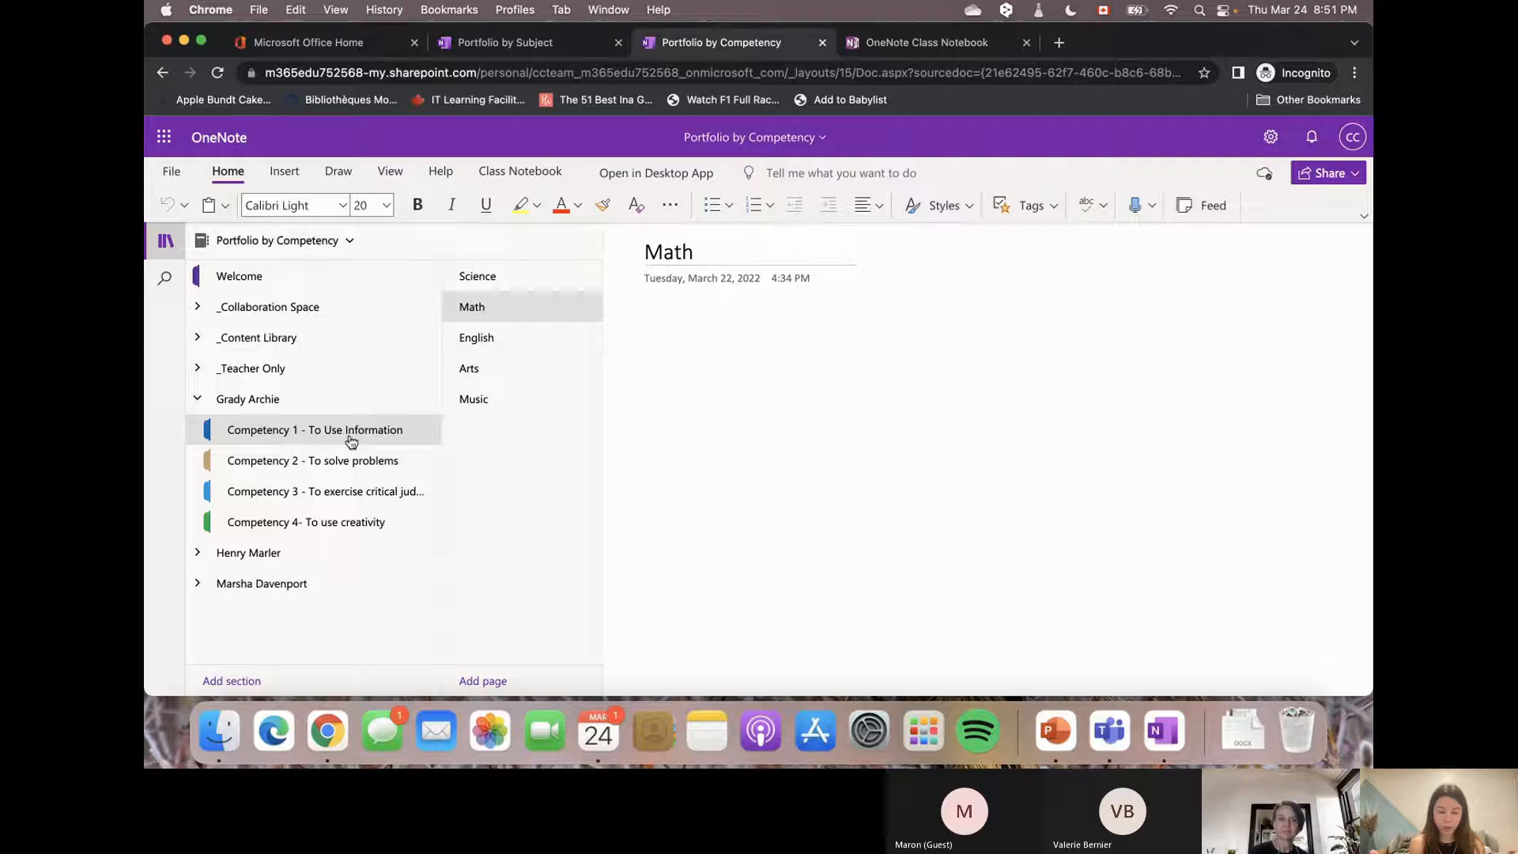
pyautogui.click(477, 338)
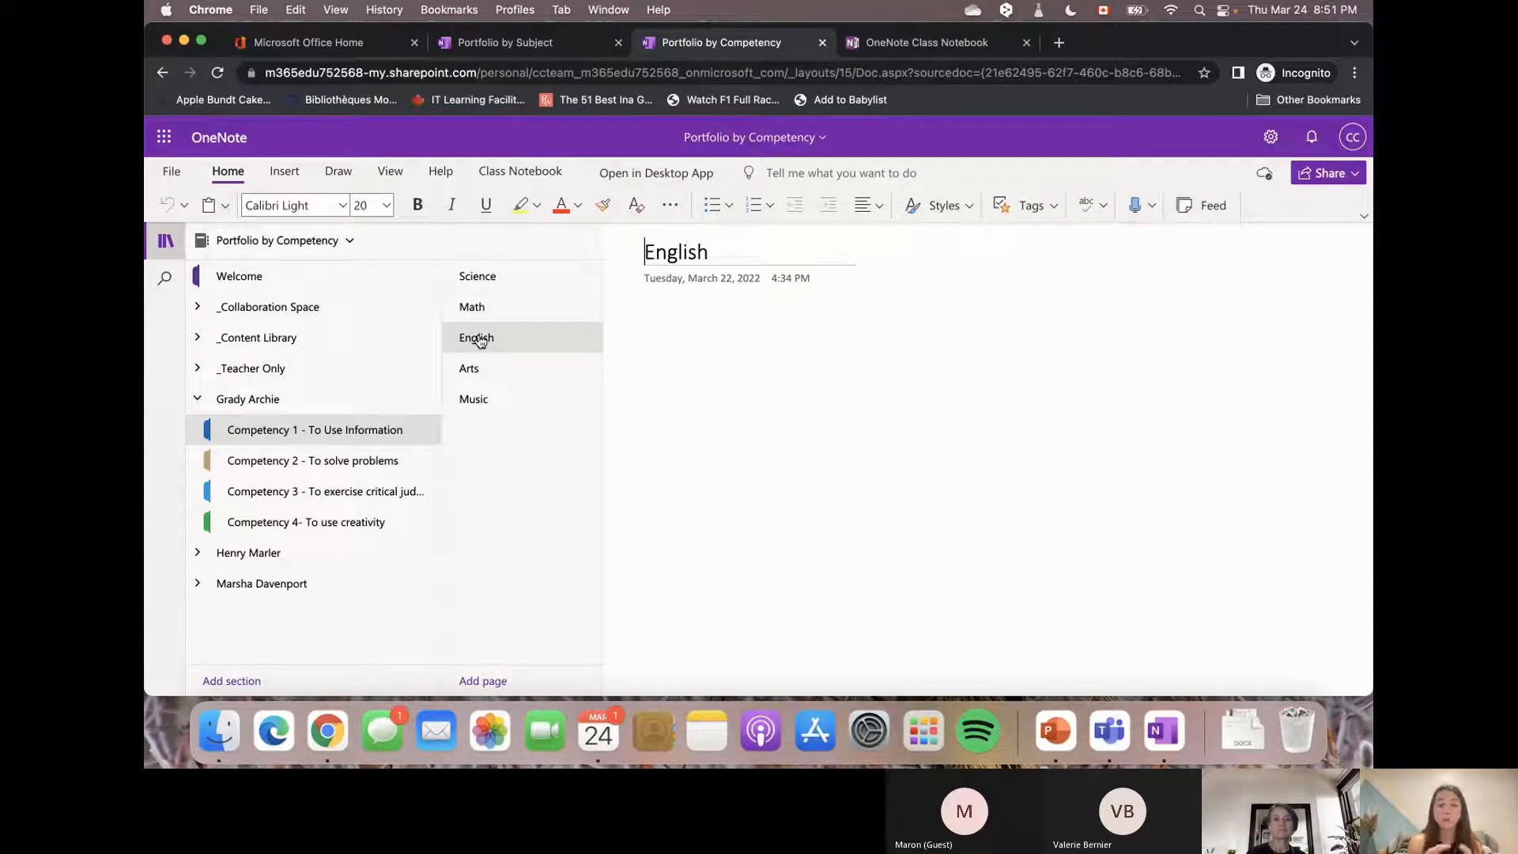
pyautogui.click(738, 348)
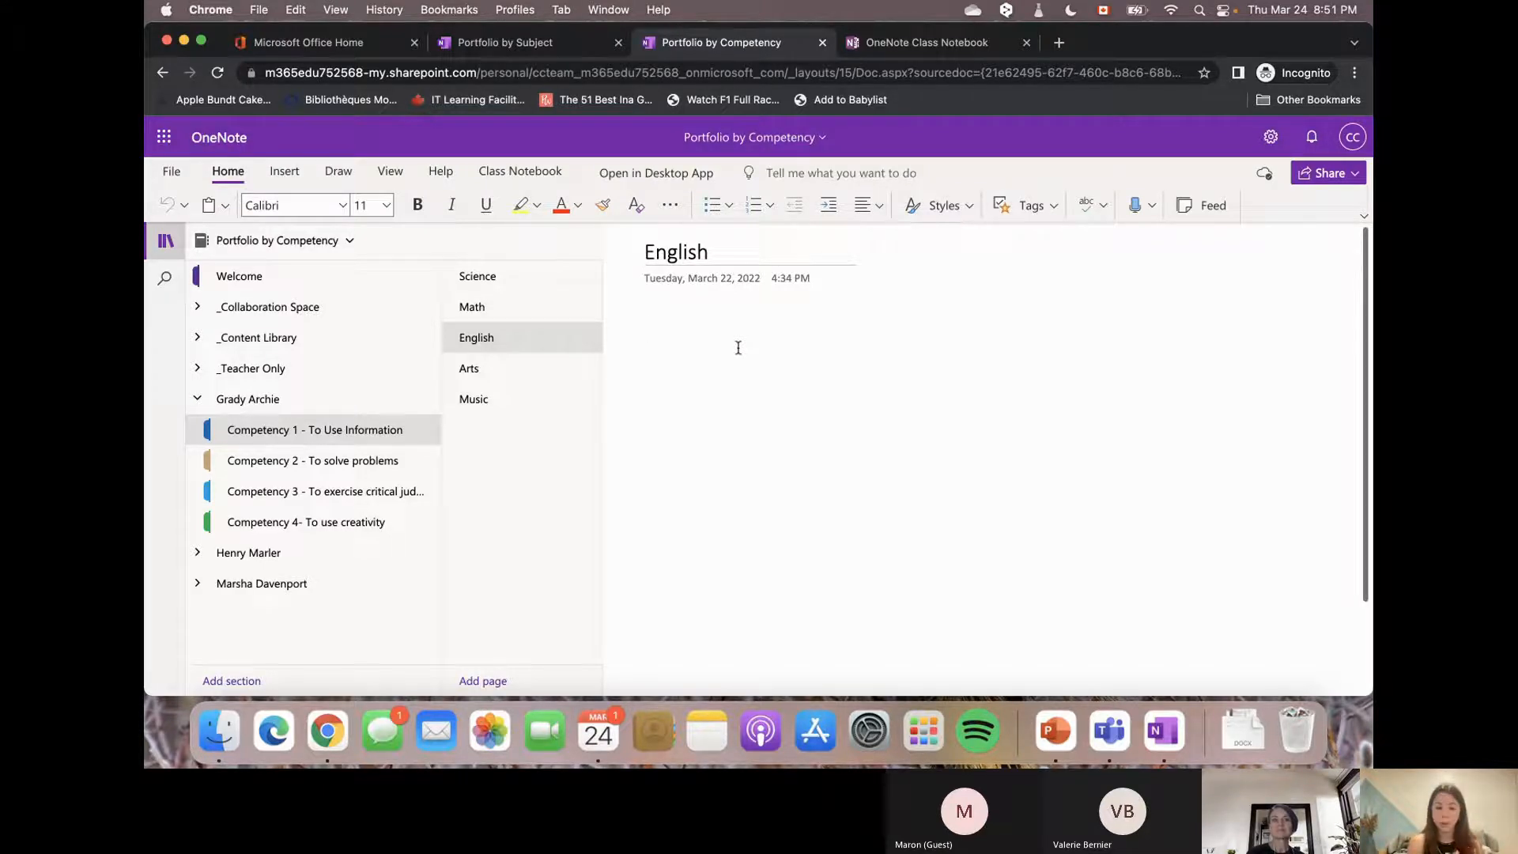
# View the Arts page under Competency 2 - To solve problems, and open the Competency 3 section.
pyautogui.click(325, 463)
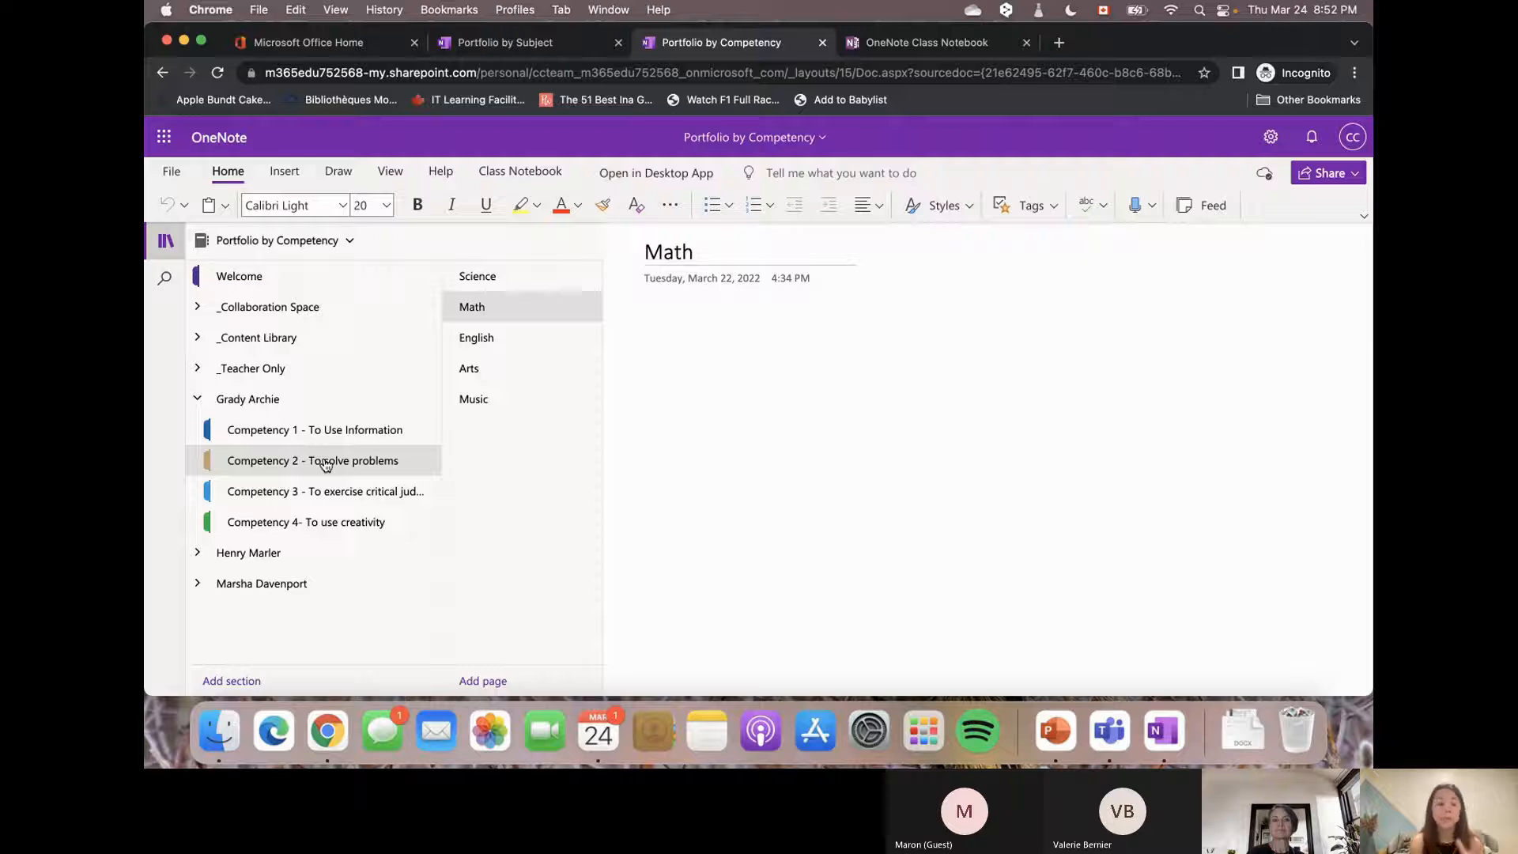
pyautogui.click(514, 378)
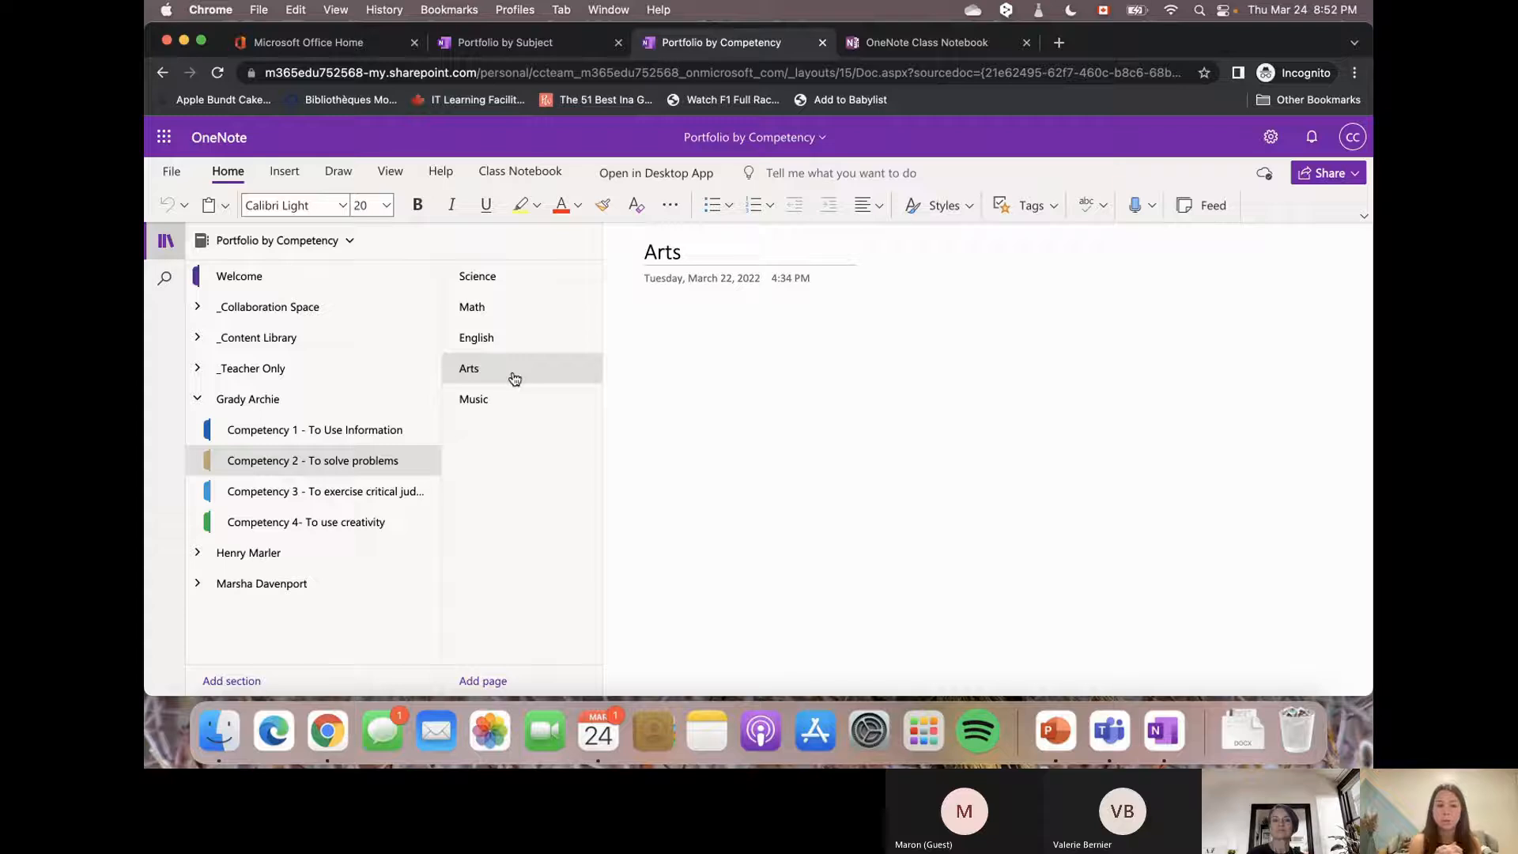
pyautogui.click(331, 493)
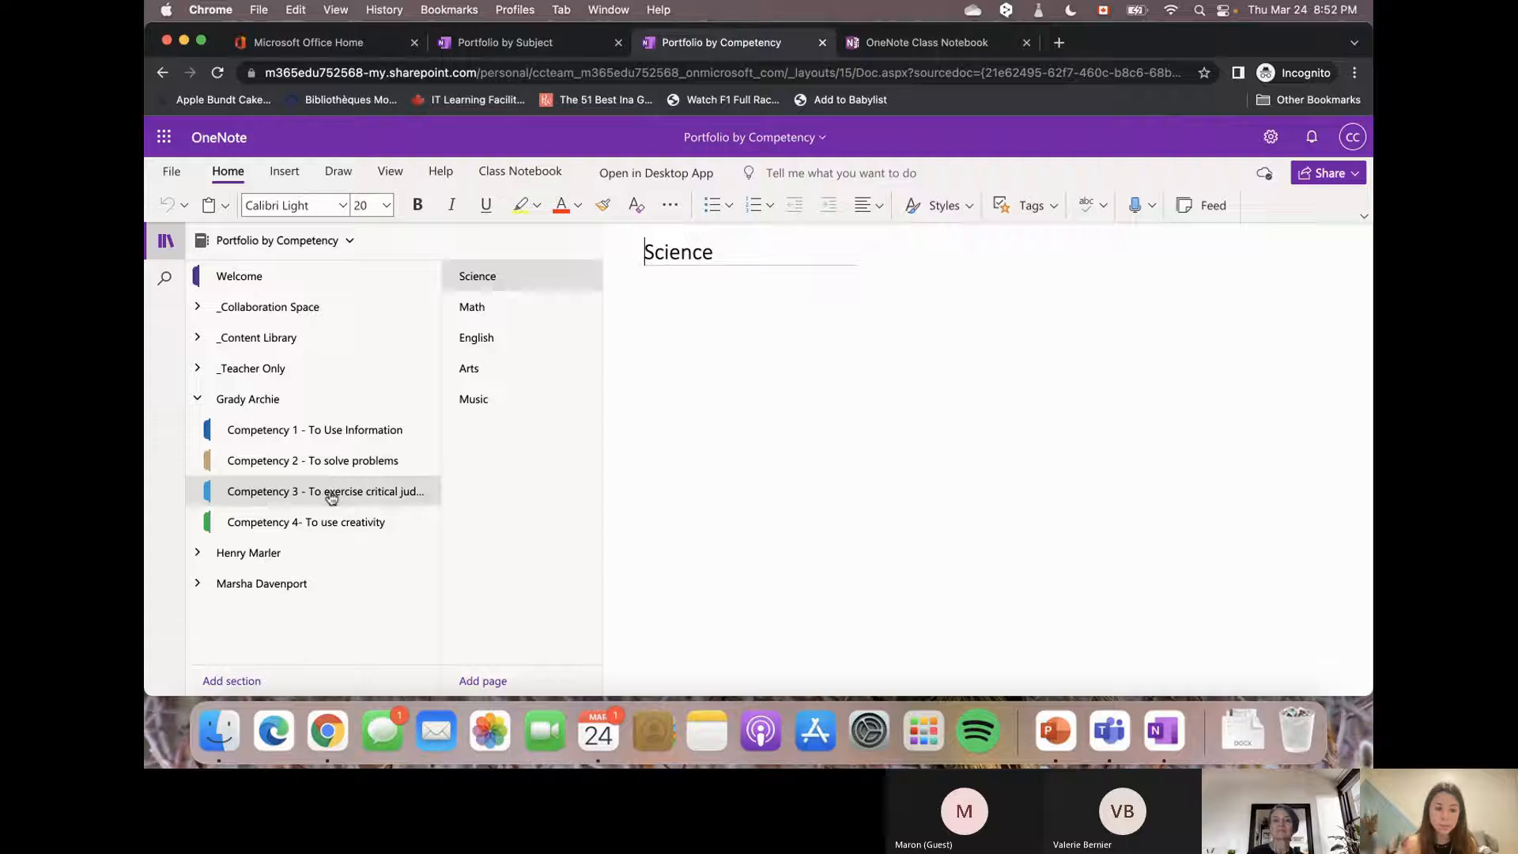
# Return to the Portfolio by Subject notebook and expand the first and second students' section groups together to compare their subjects.
pyautogui.click(528, 45)
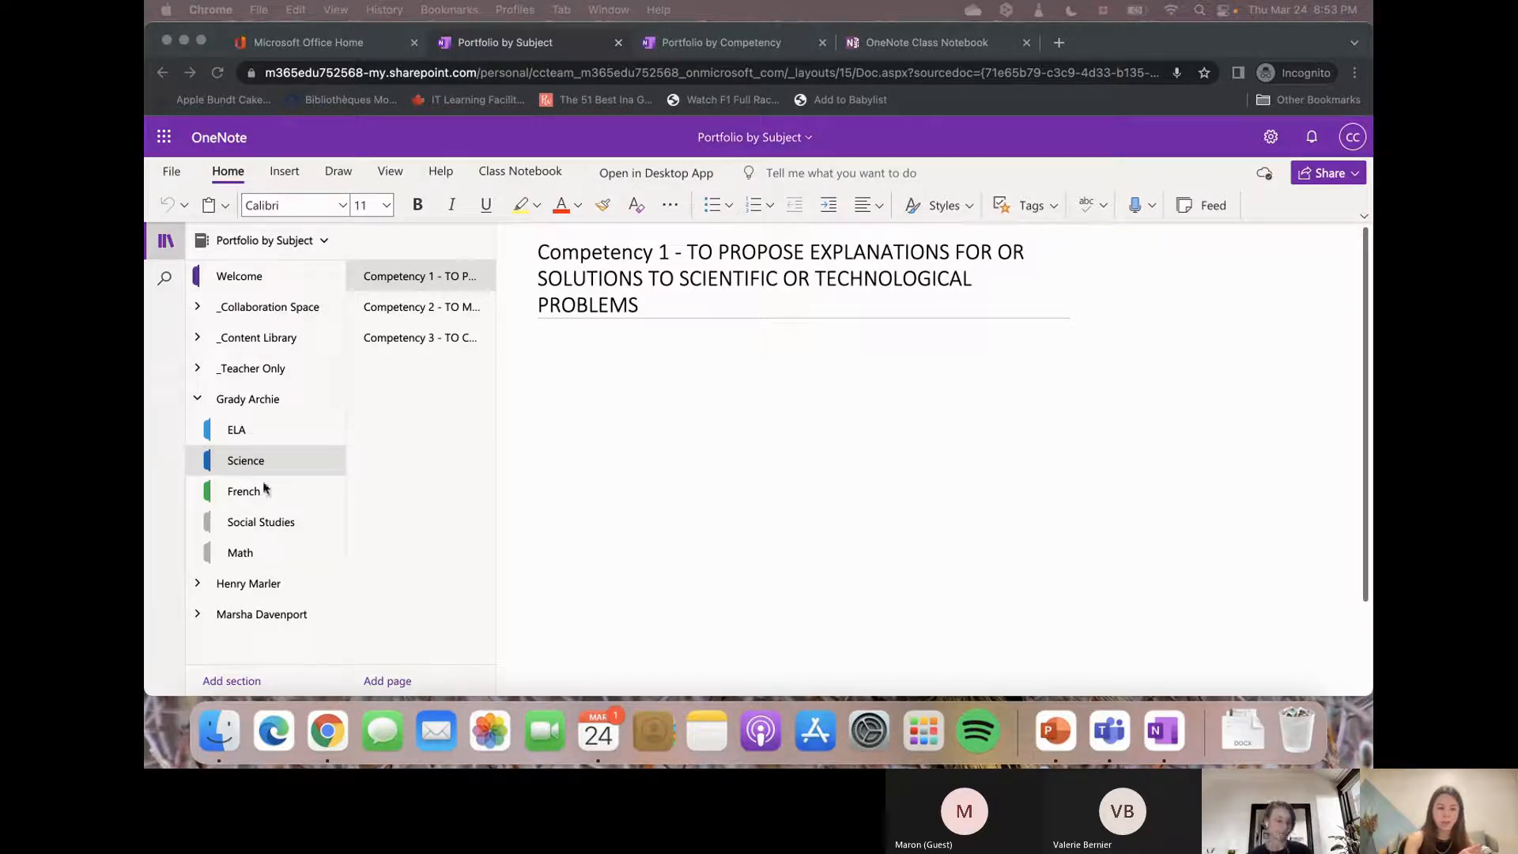
pyautogui.click(197, 584)
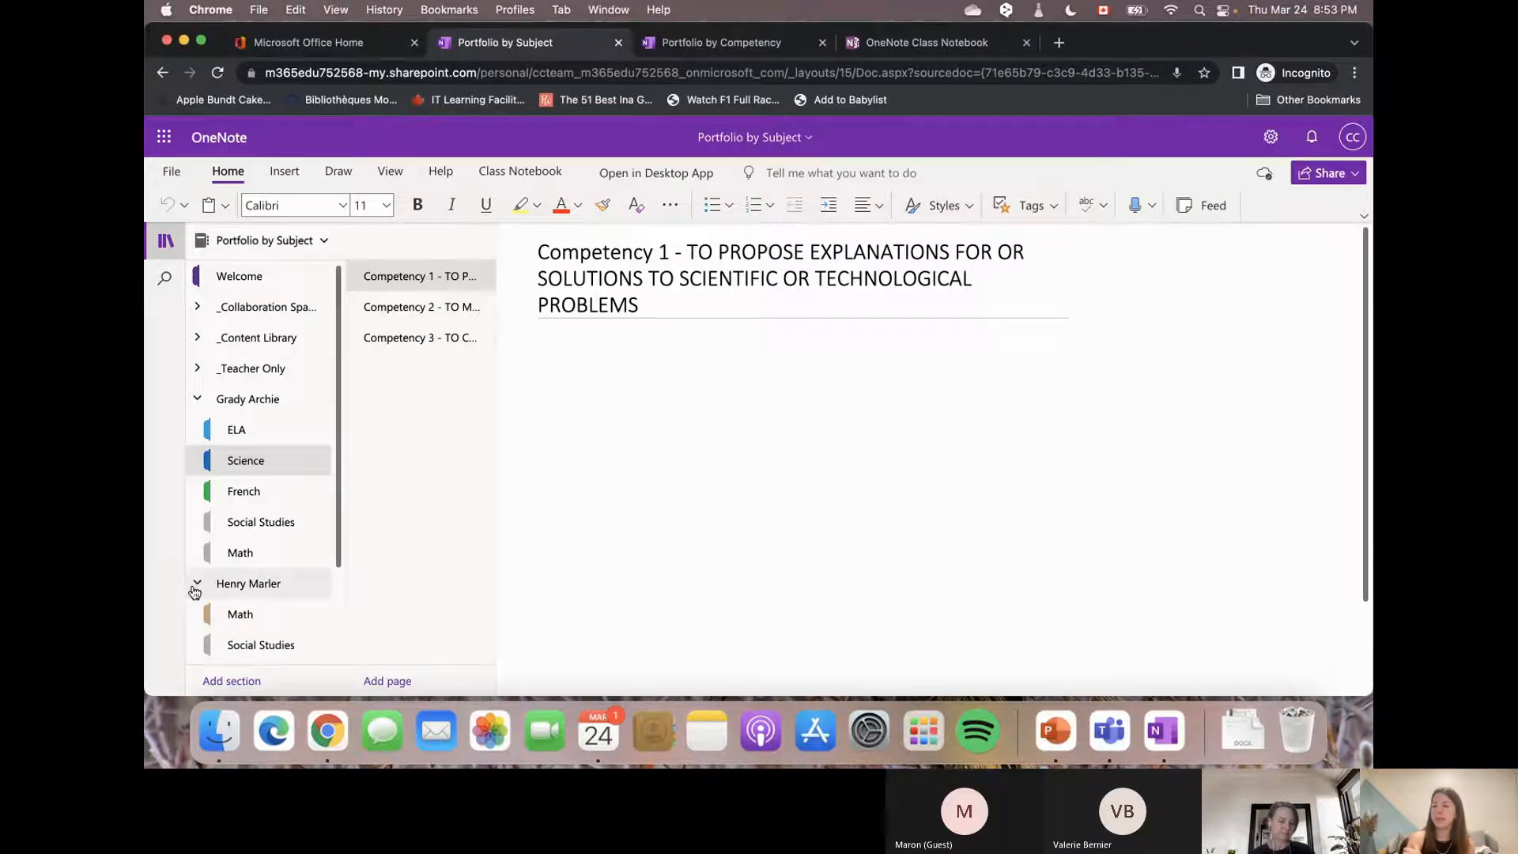
pyautogui.click(195, 588)
pyautogui.click(198, 405)
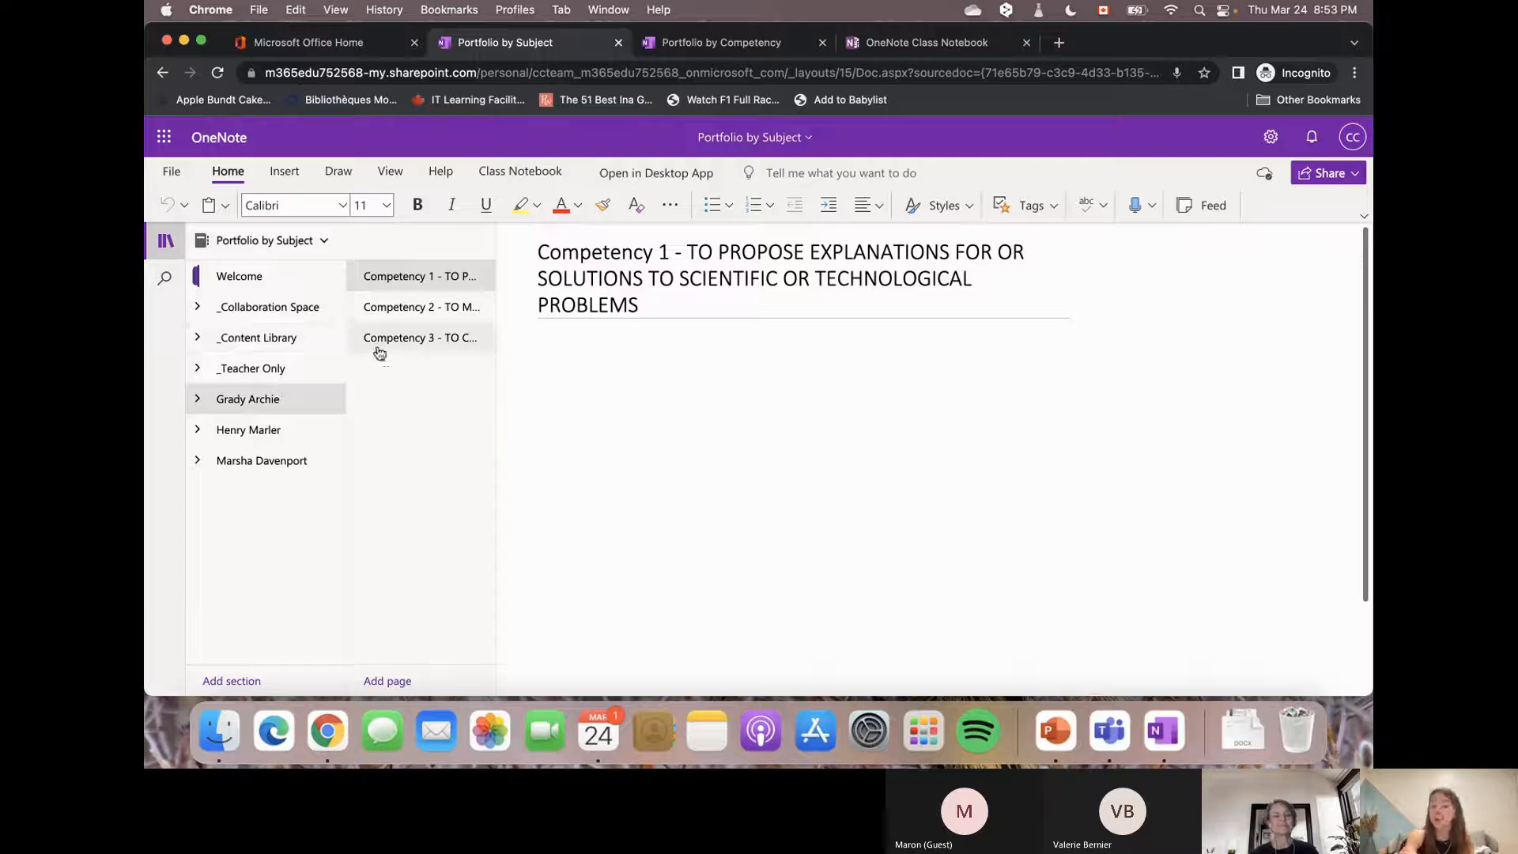
pyautogui.click(200, 430)
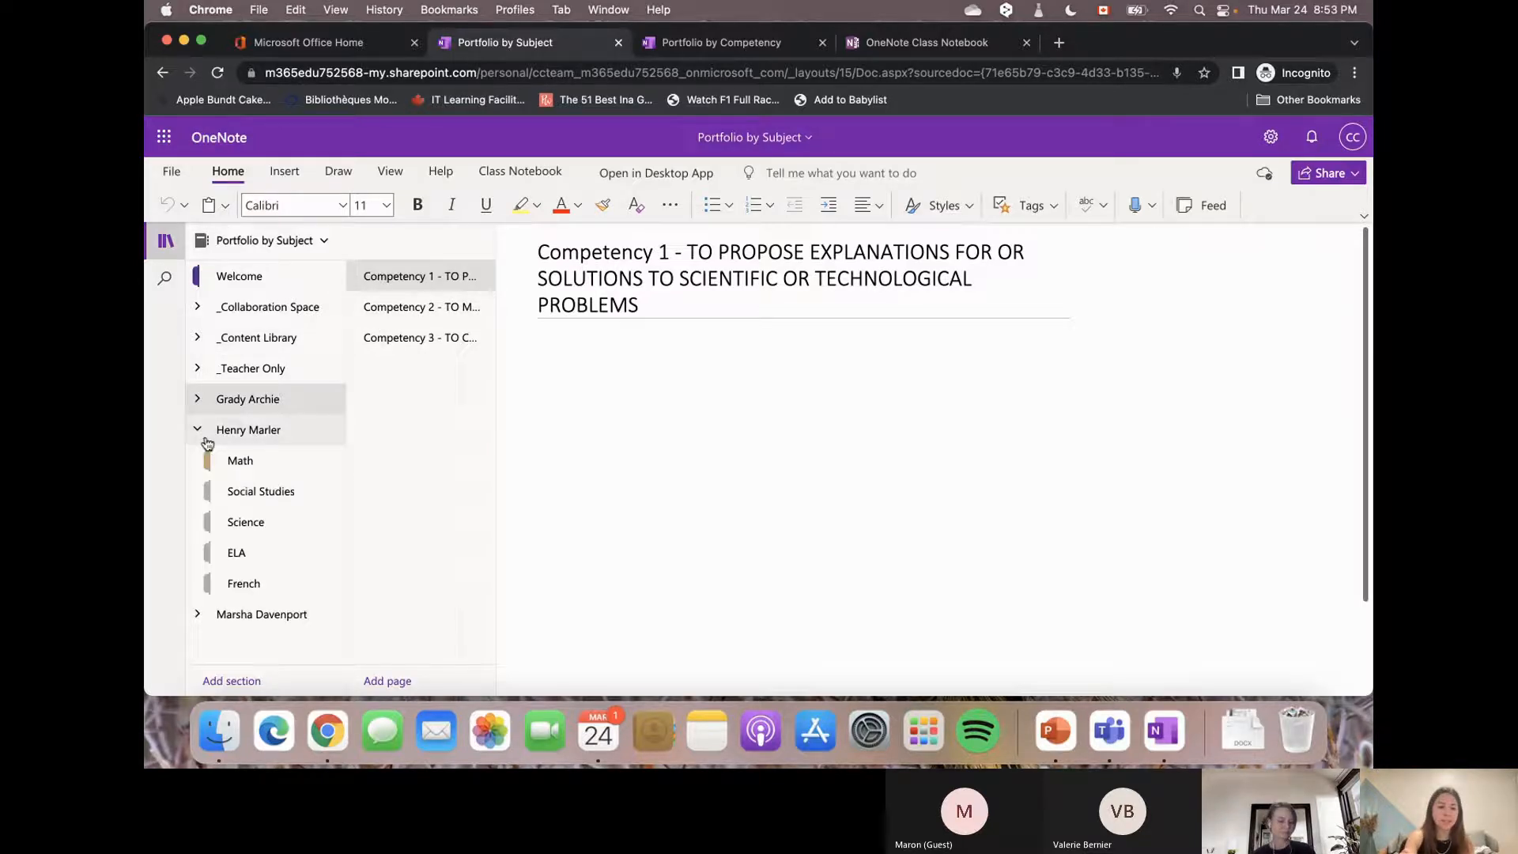
pyautogui.click(199, 402)
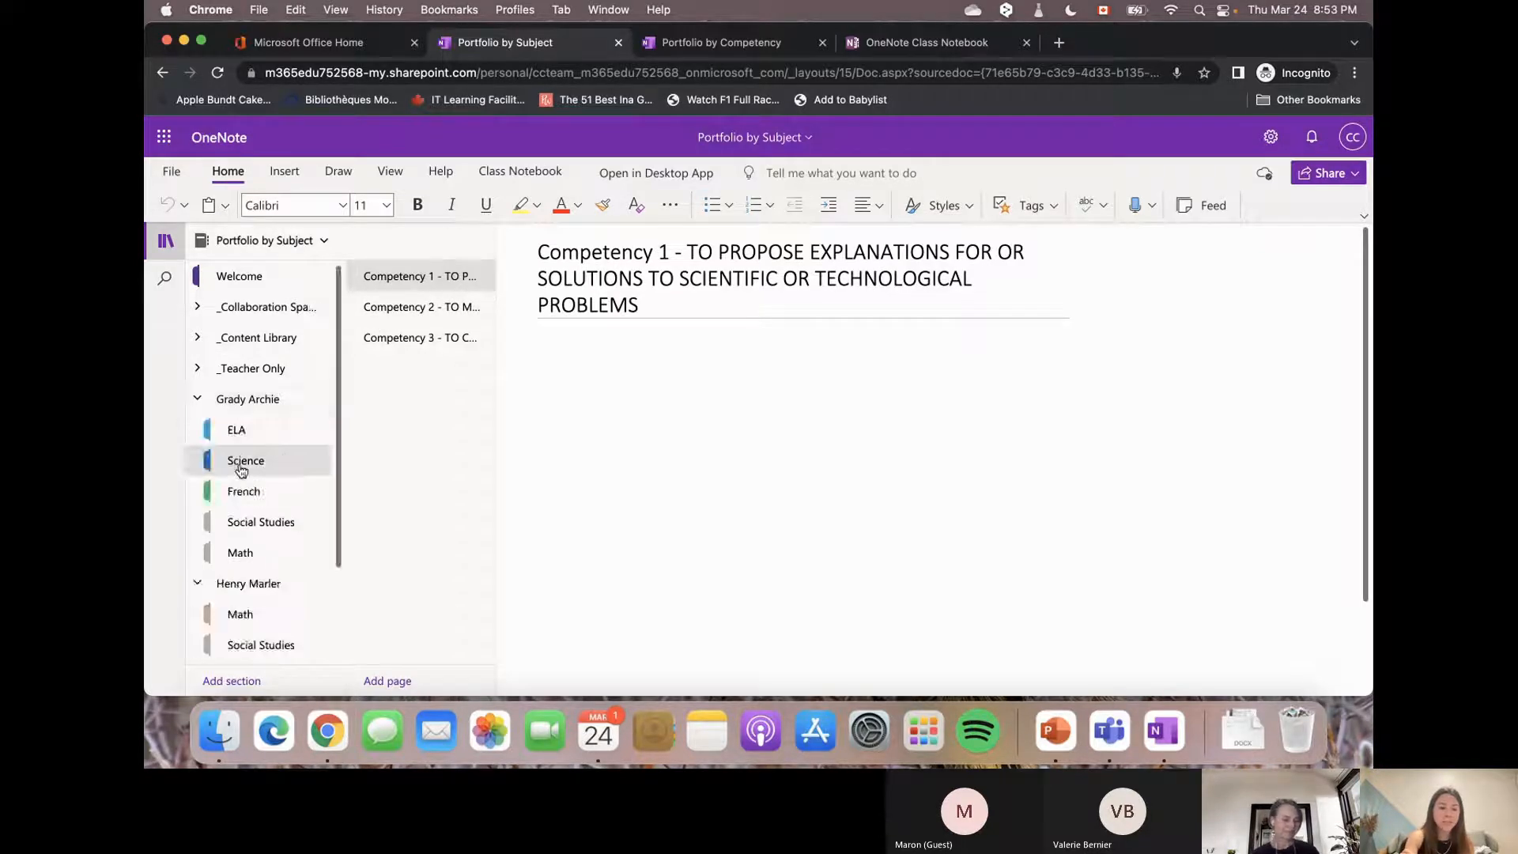
# View the second student's Social Studies and Science sections, and open Competency 2 in the first student's Science section.
pyautogui.click(265, 644)
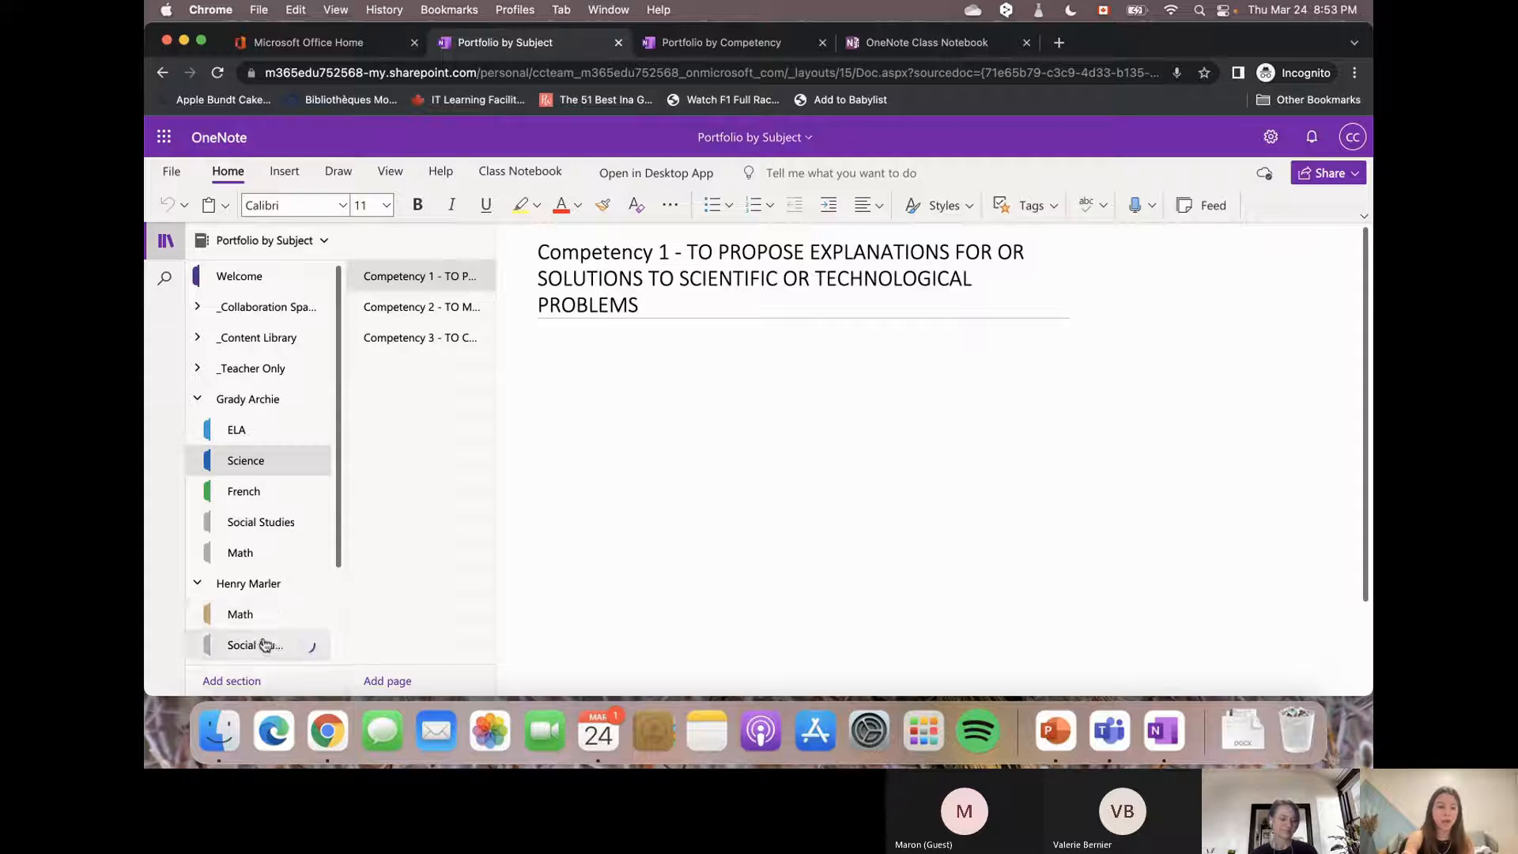
pyautogui.scroll(-3, 262, 633)
pyautogui.click(253, 572)
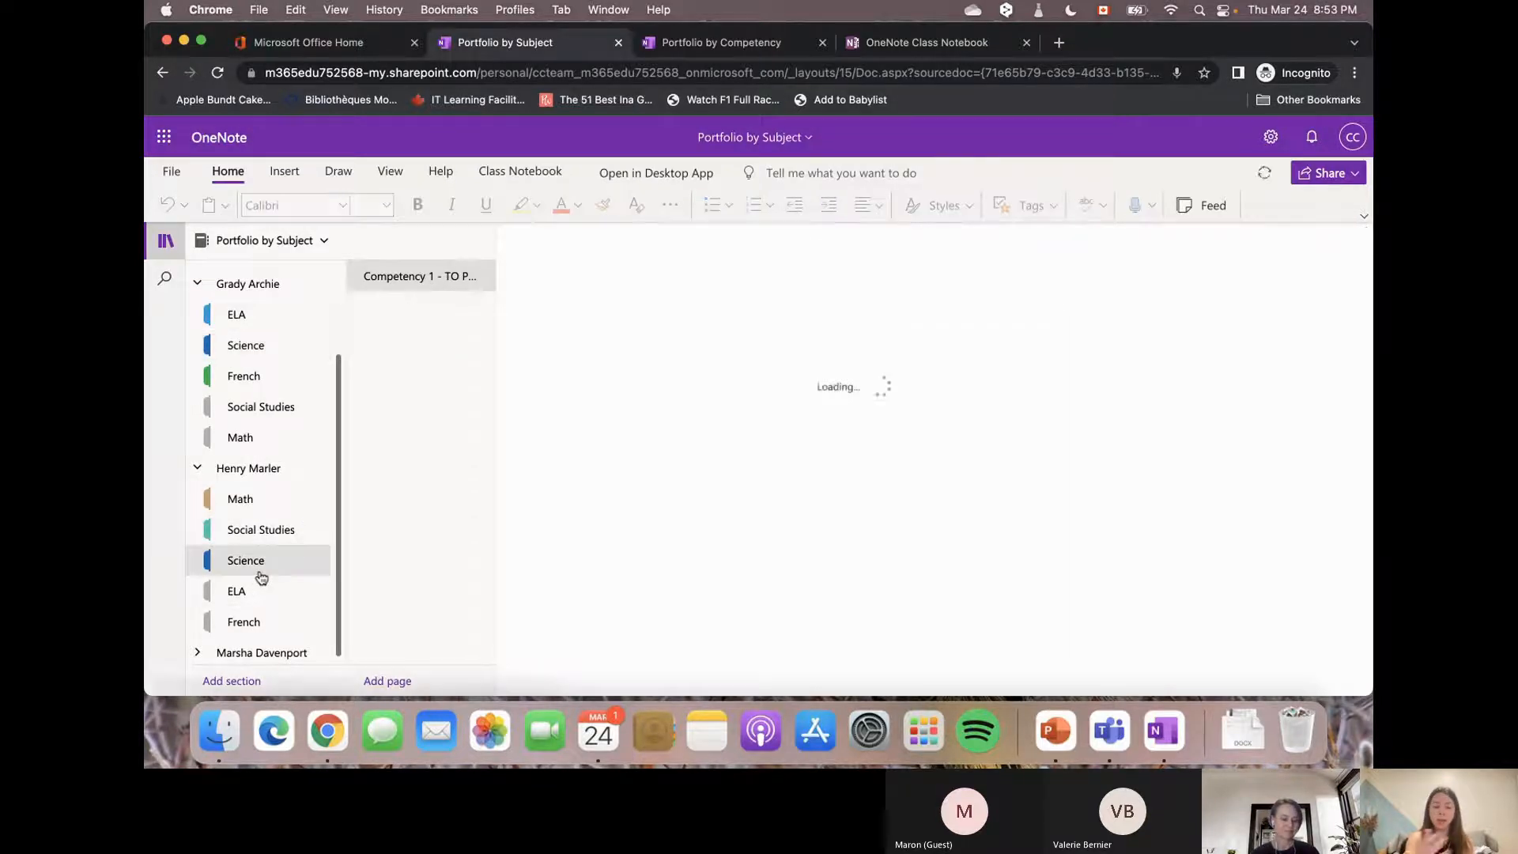
pyautogui.click(253, 348)
pyautogui.click(408, 313)
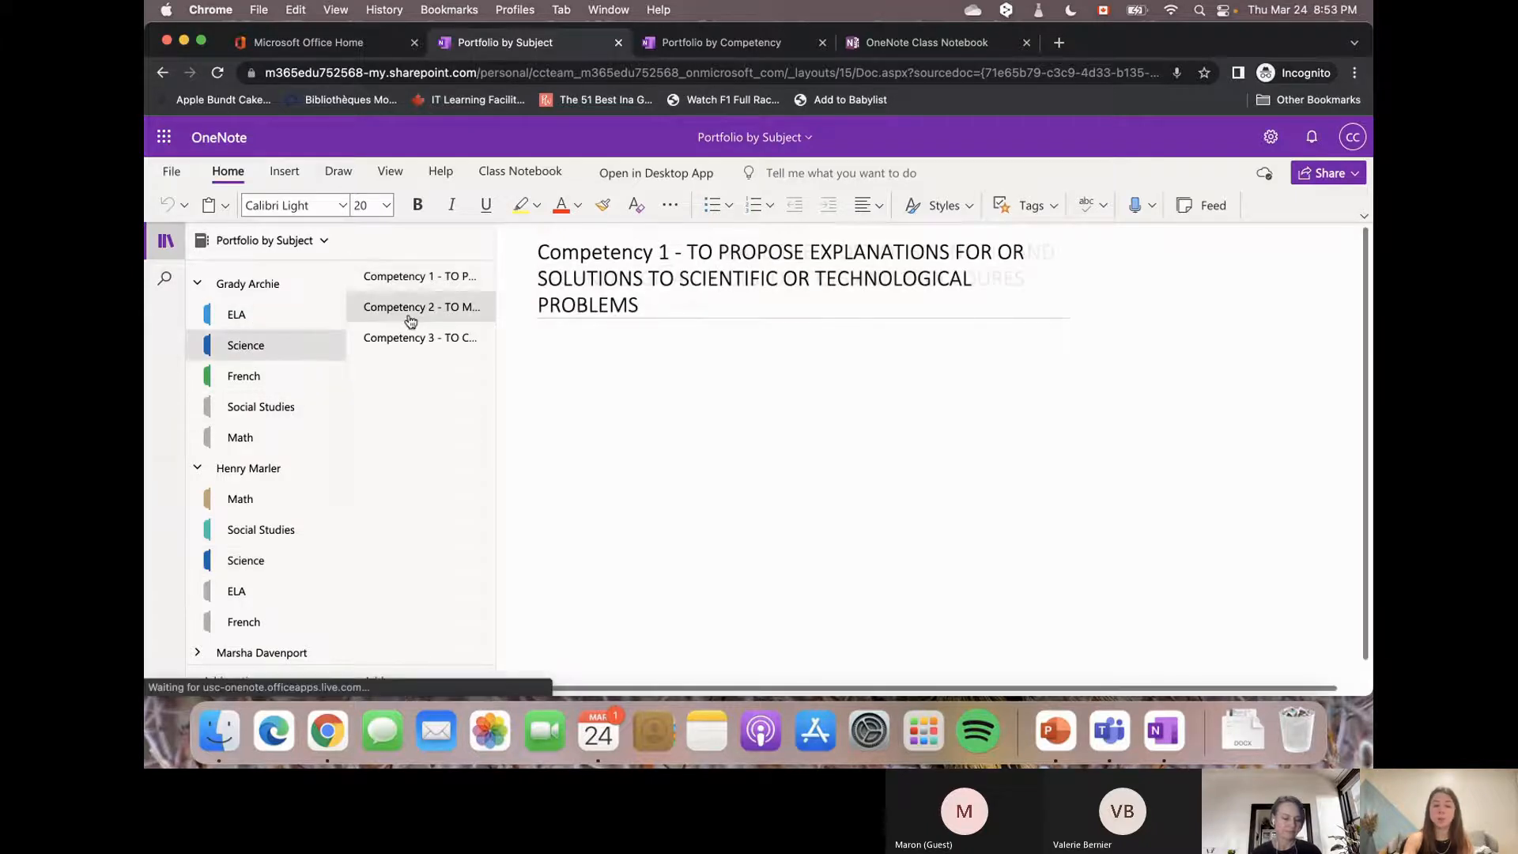
# View the Competency 2 page in the first student's Science section, then switch to the slideshow and advance to the Follow Steps slide.
pyautogui.rightClick(408, 313)
pyautogui.click(449, 329)
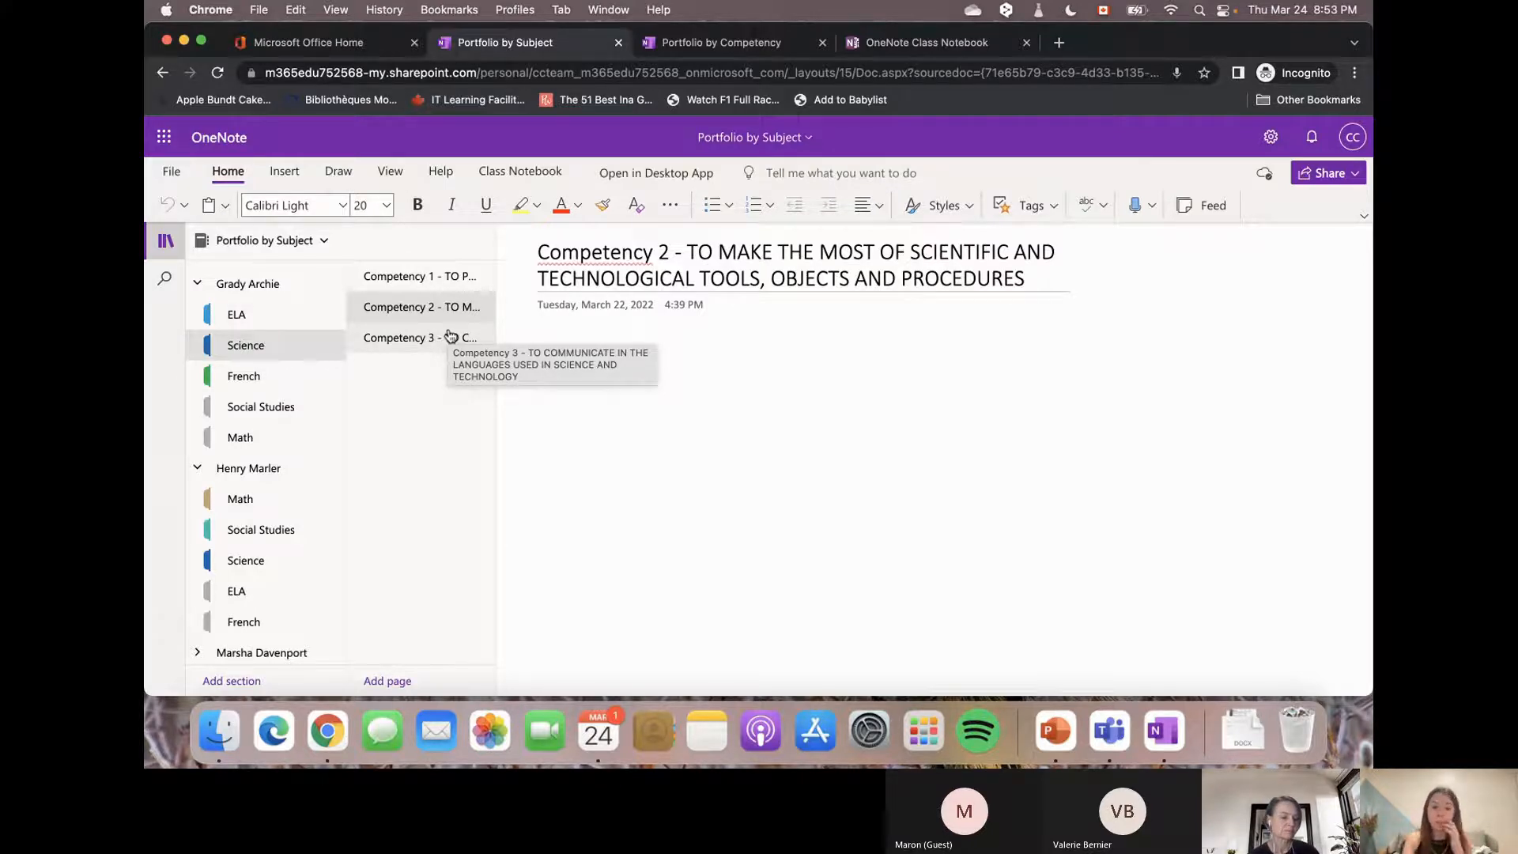
pyautogui.hotkey('ctrl', 'Up')
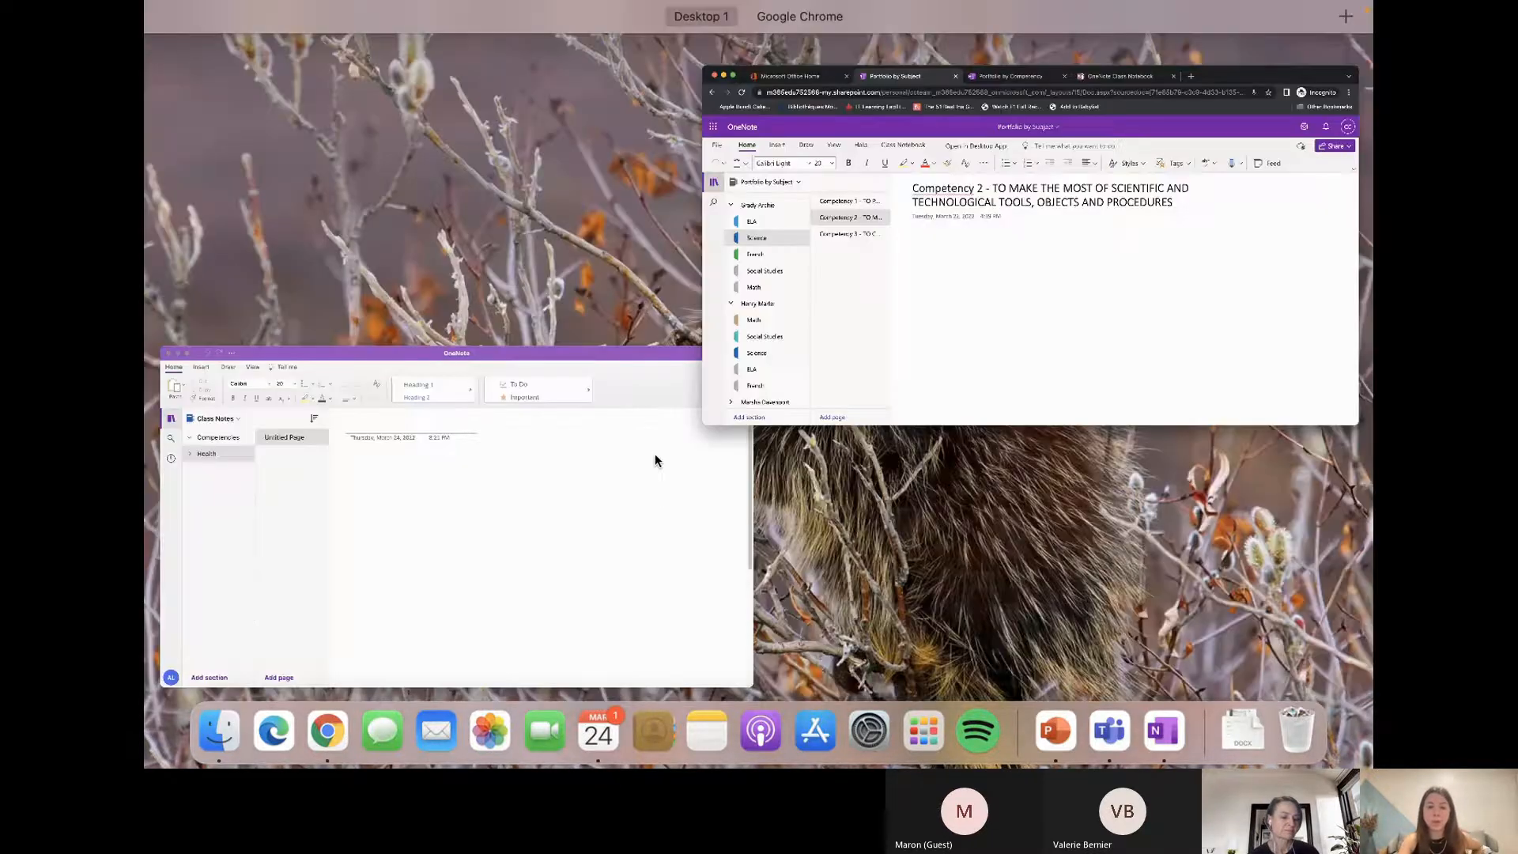
pyautogui.click(788, 55)
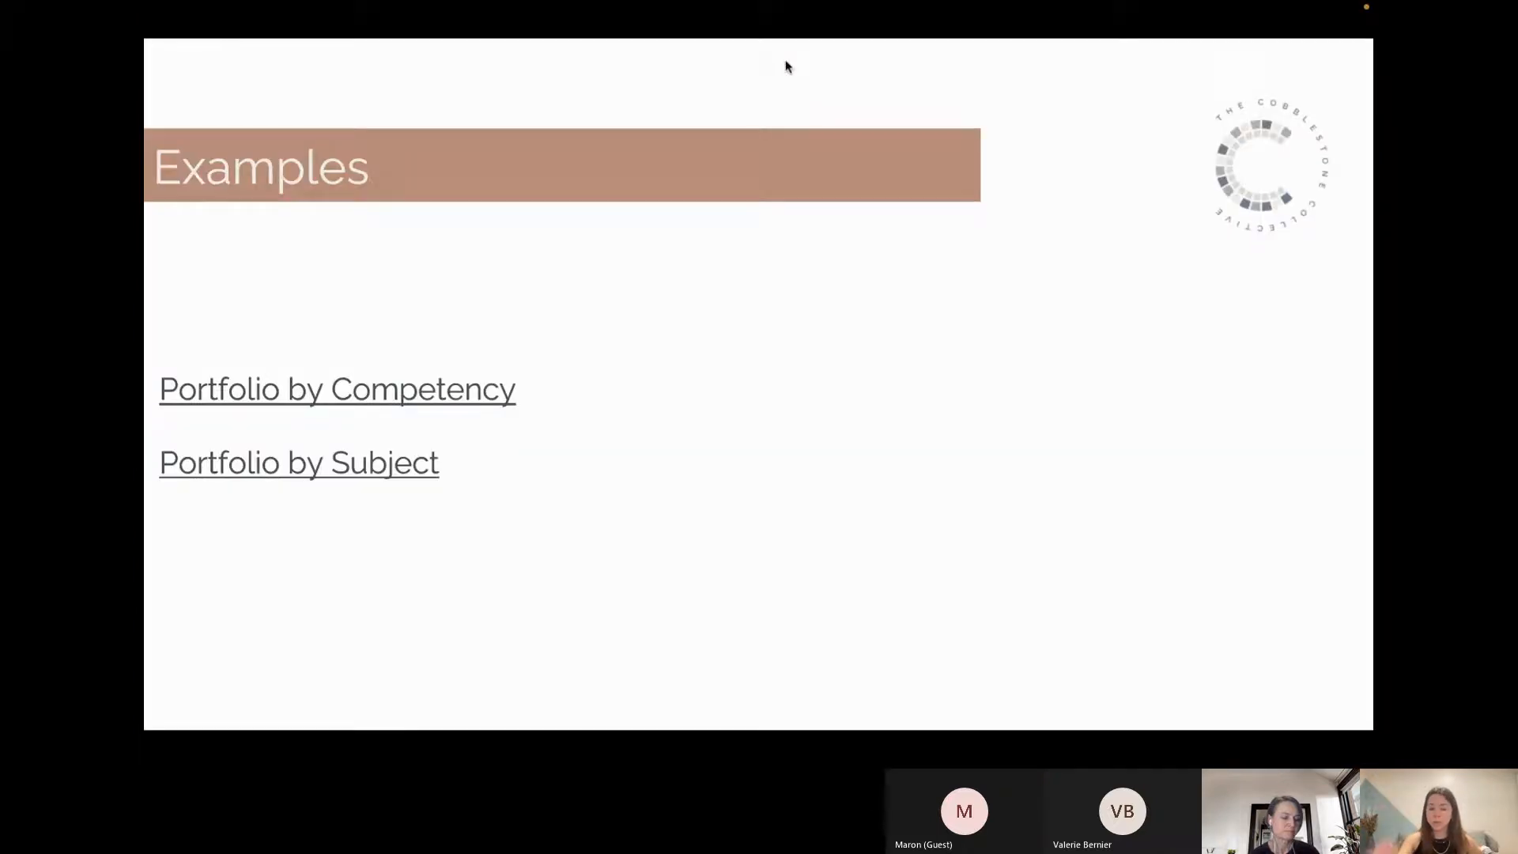
pyautogui.press('Right')
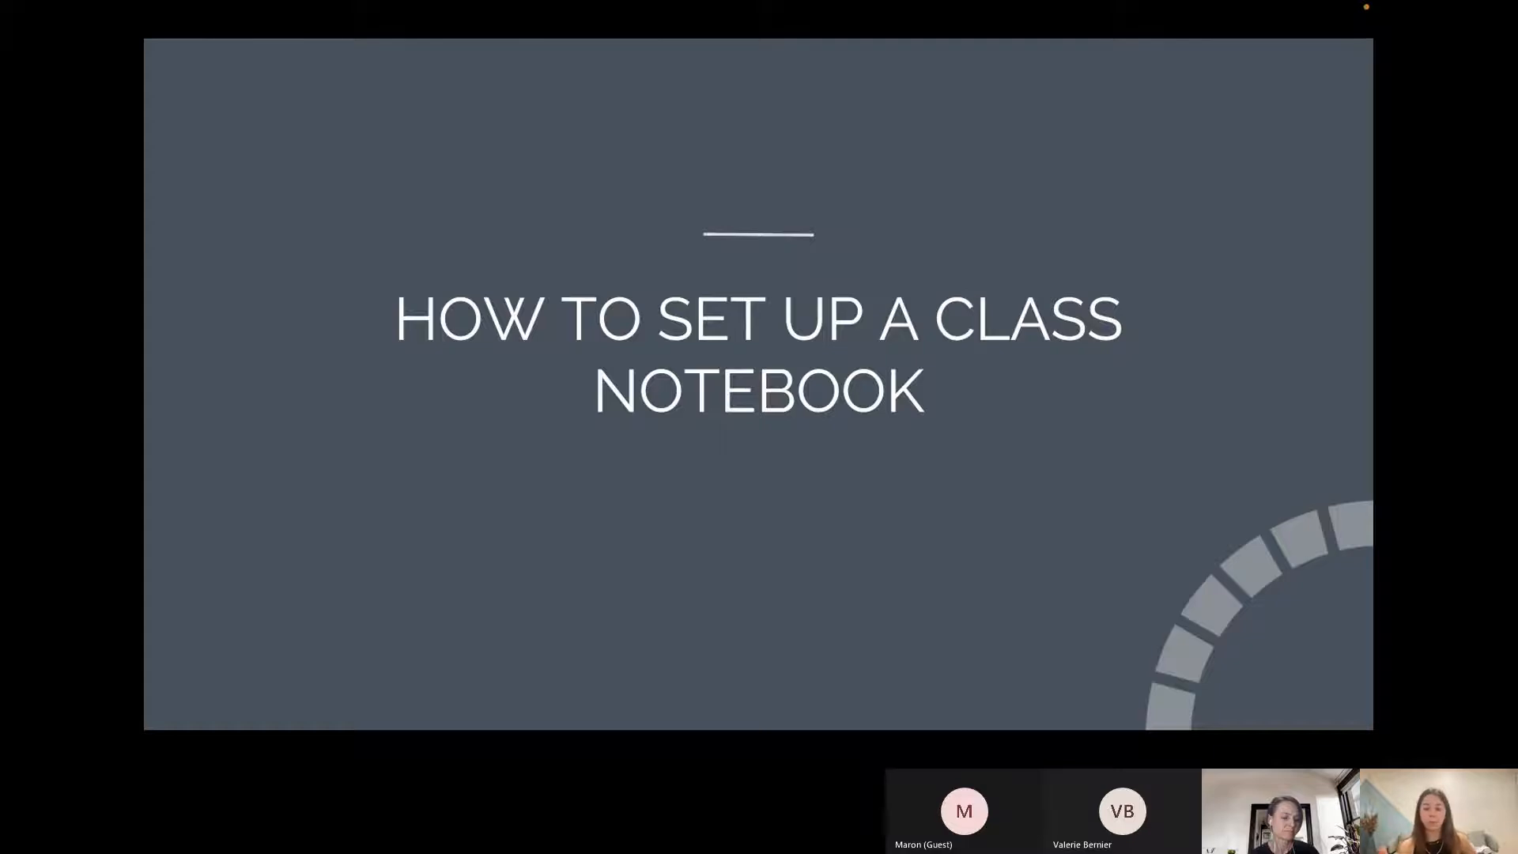
pyautogui.press('Right')
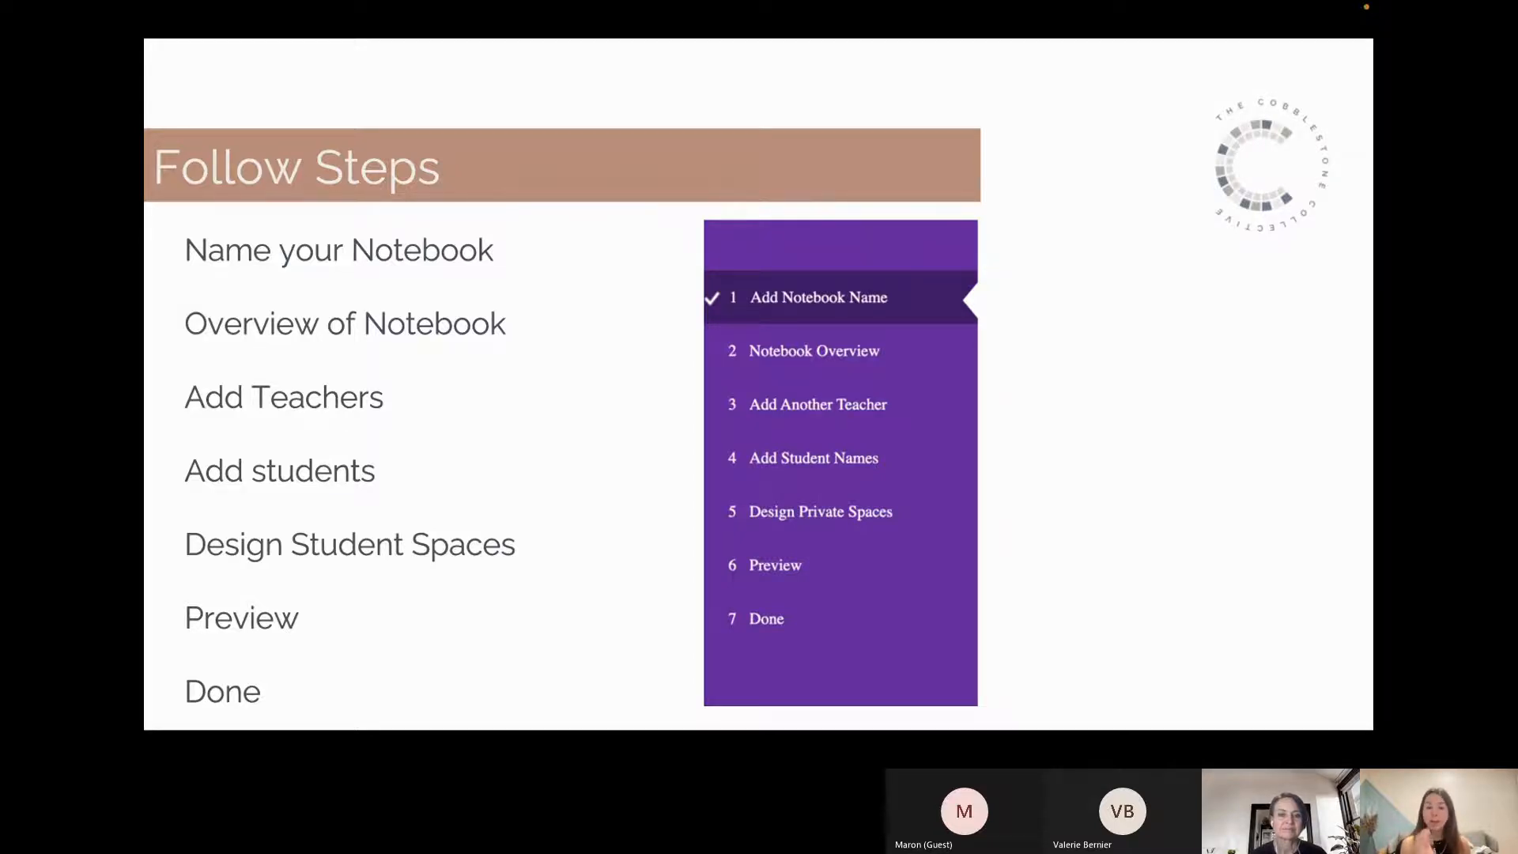
# Switch to the OneNote Class Notebook page in the browser and start creating a class notebook.
pyautogui.hotkey('ctrl', 'Up')
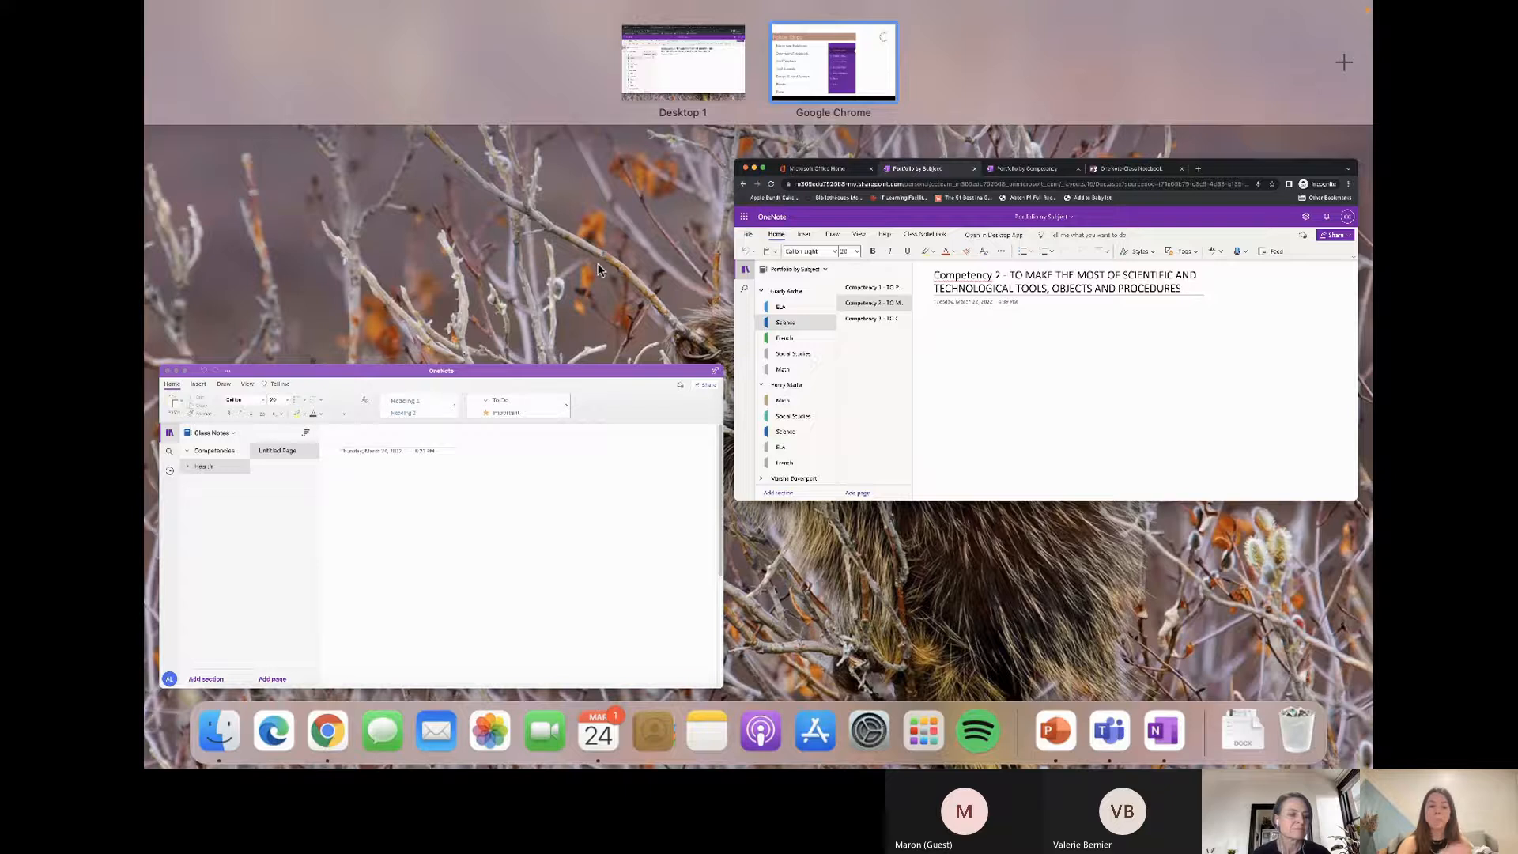
pyautogui.click(1132, 279)
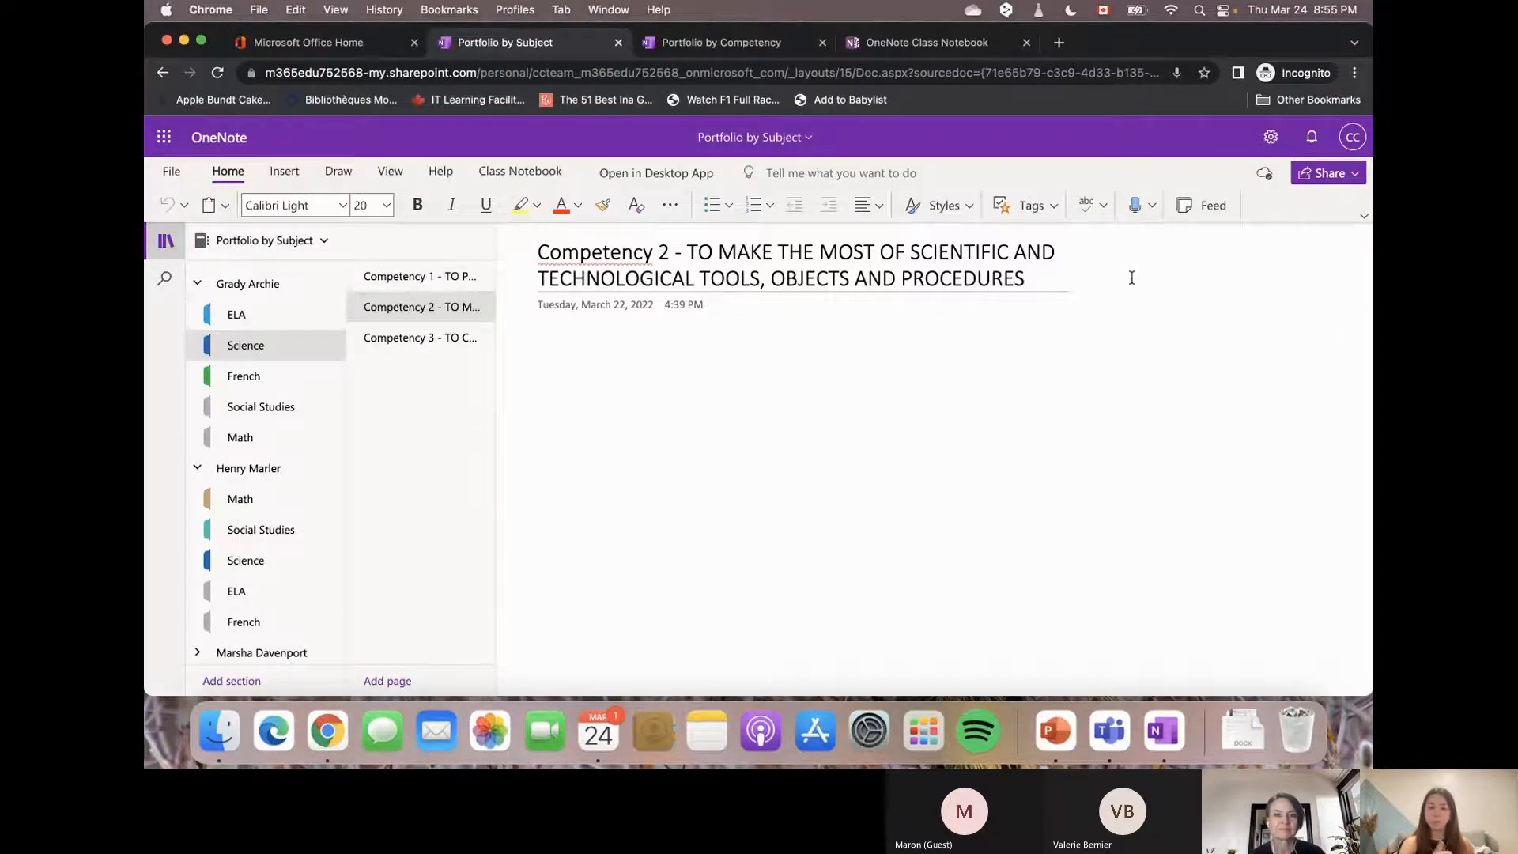
pyautogui.click(979, 54)
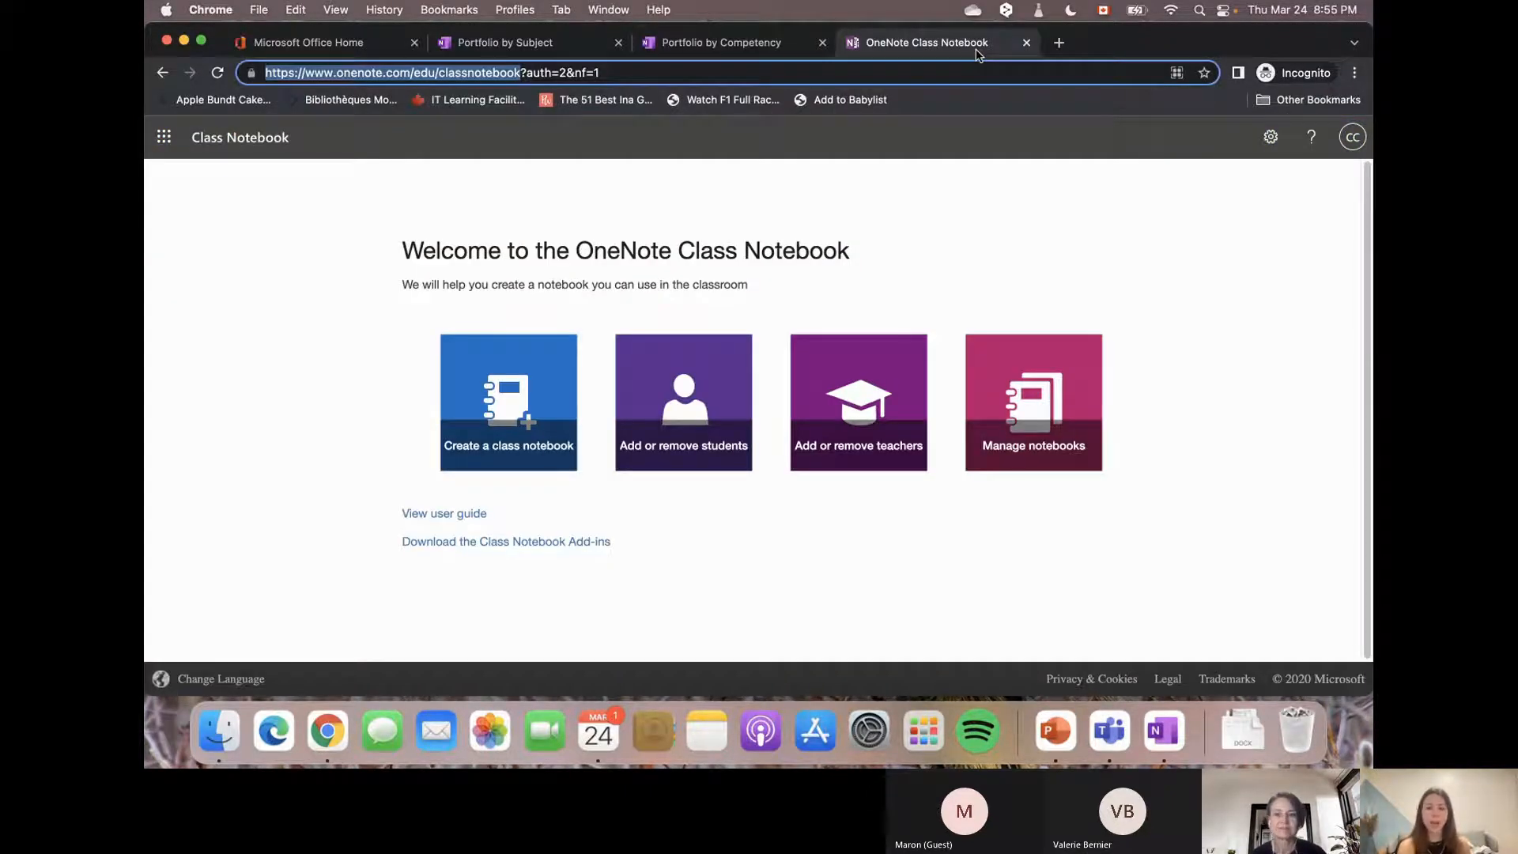
pyautogui.click(955, 258)
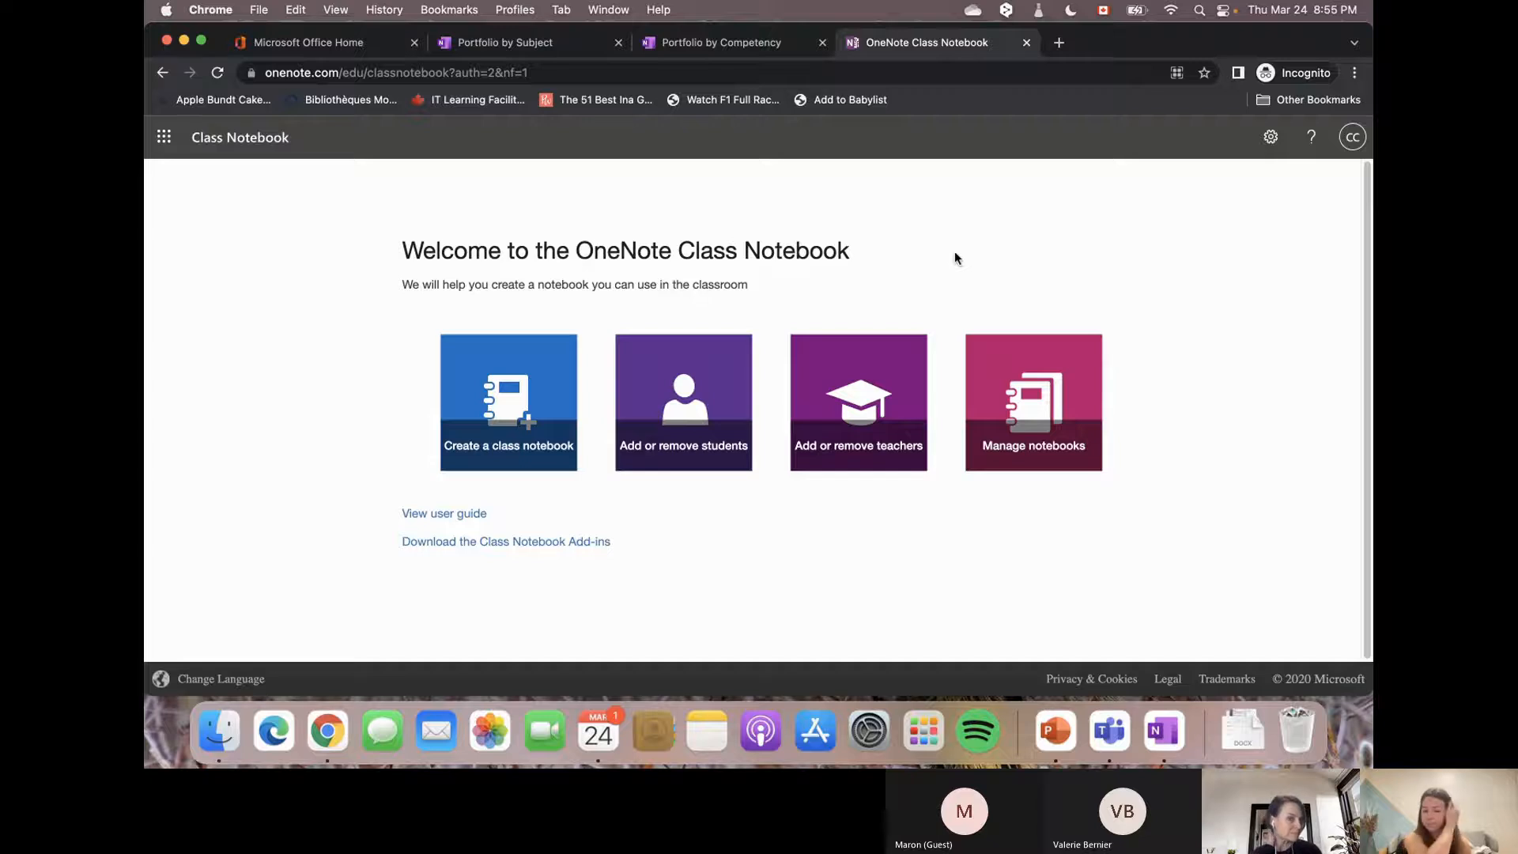
pyautogui.click(508, 406)
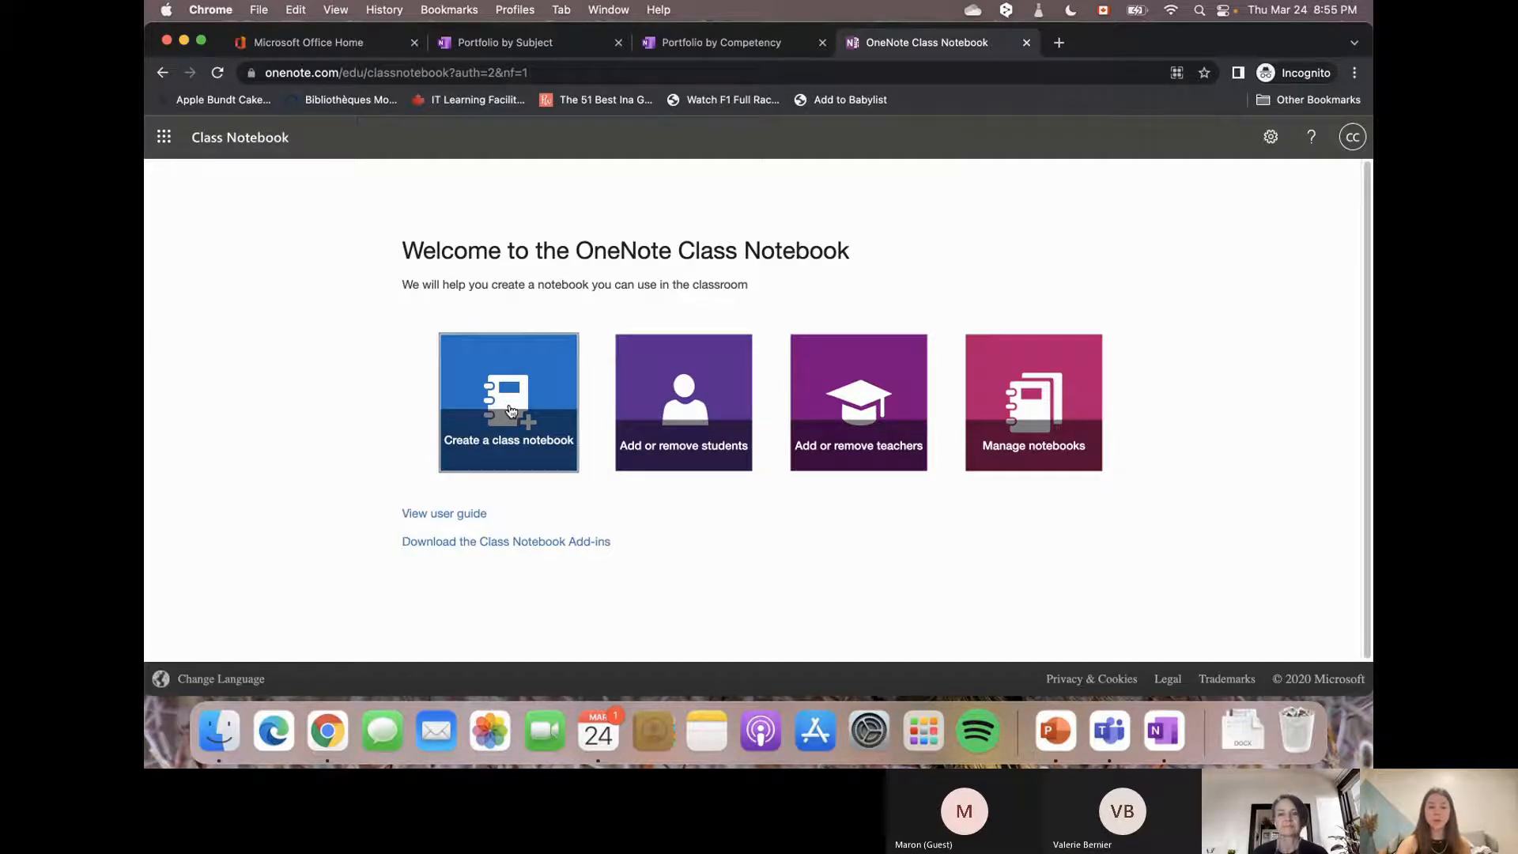
# Enter Grade 1 Portfolio 2021/2022 as the class notebook name and try to continue.
pyautogui.click(602, 333)
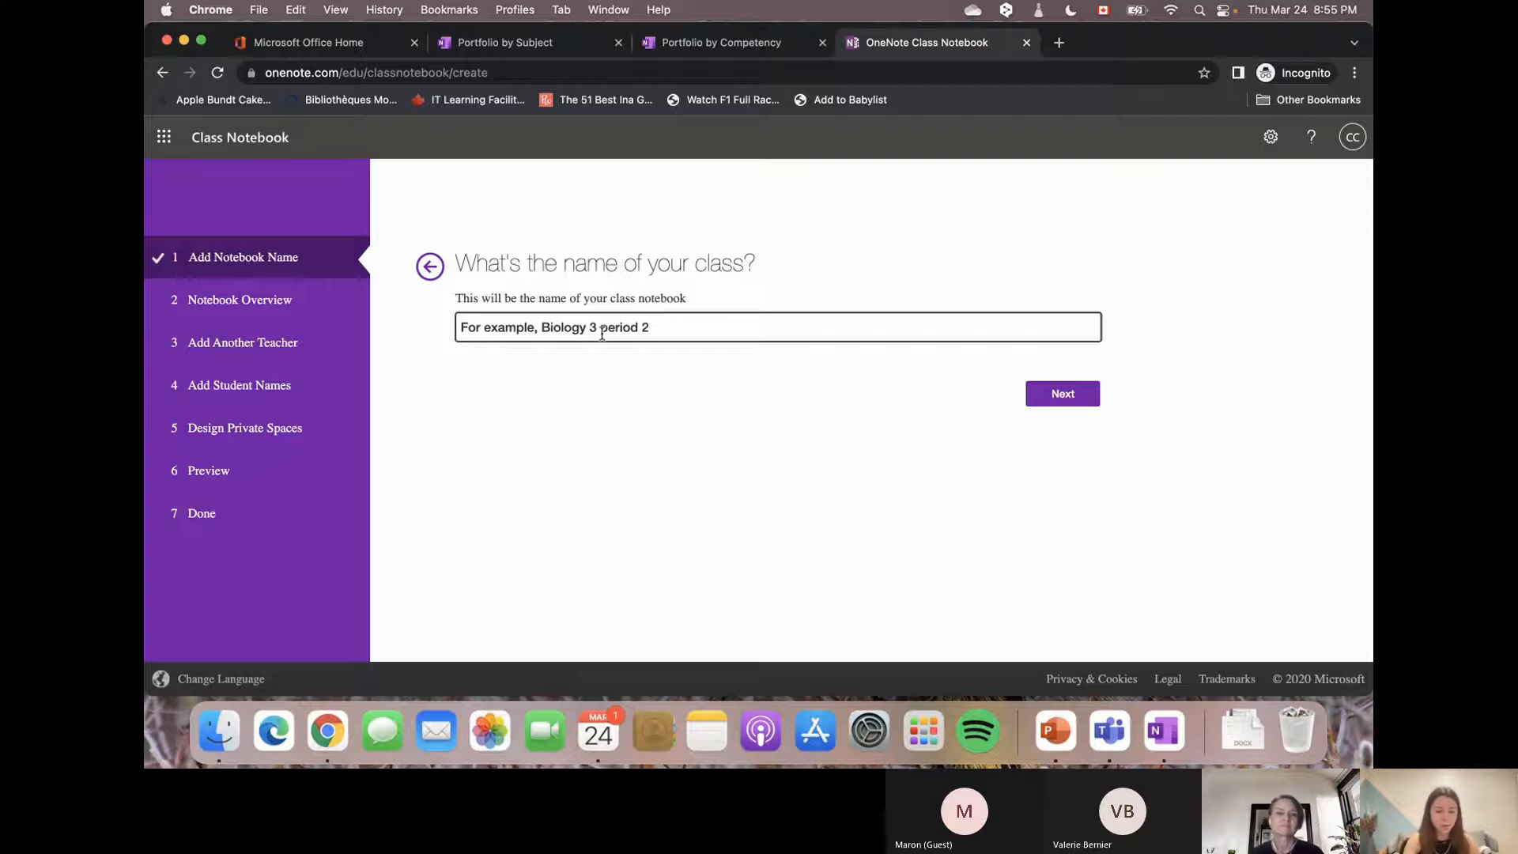
pyautogui.write('G')
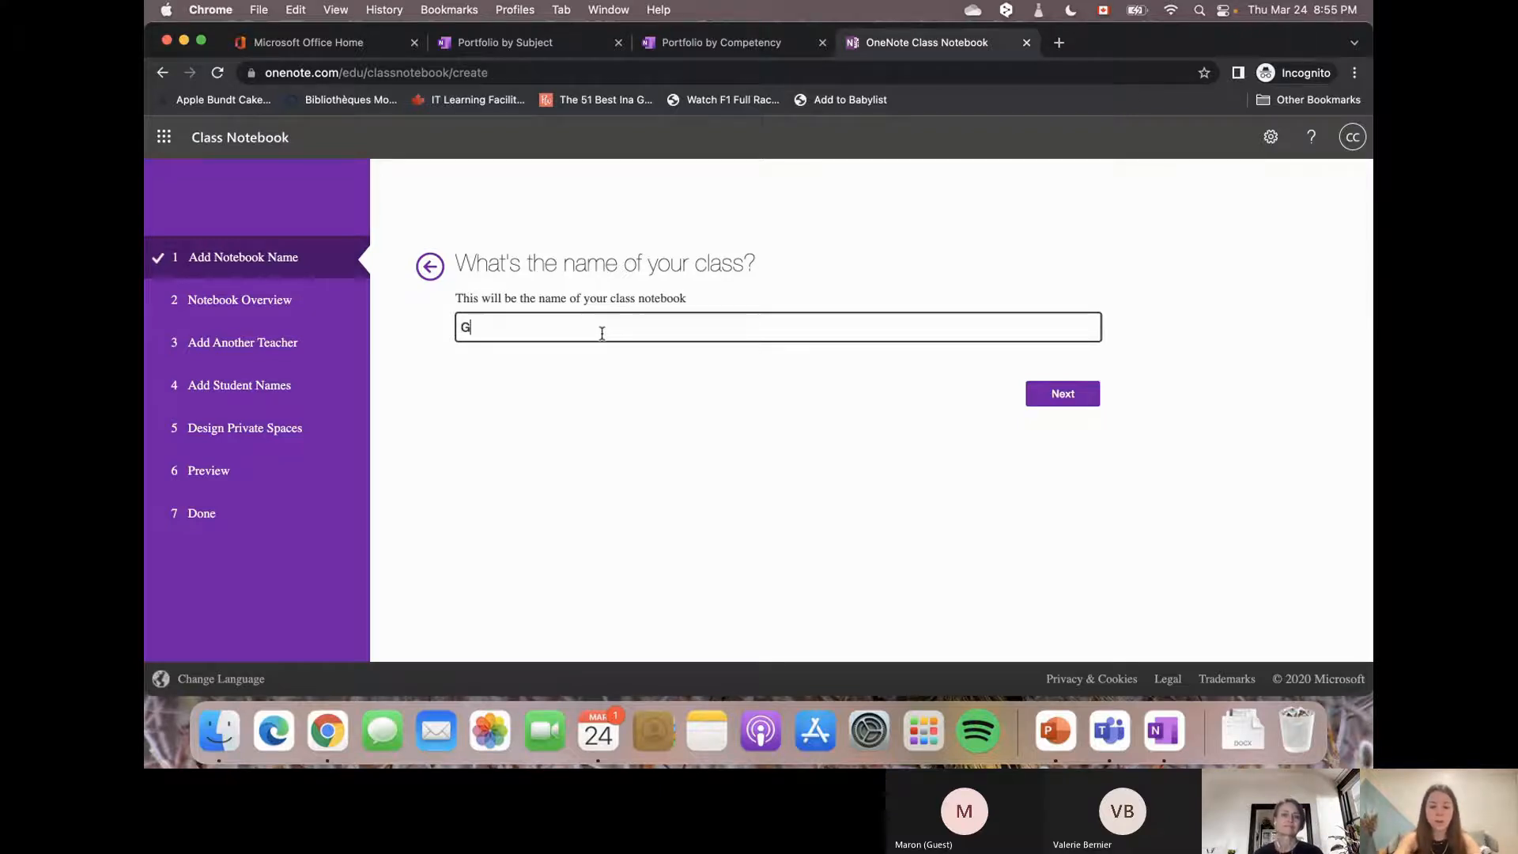
pyautogui.write('rade 1 Por')
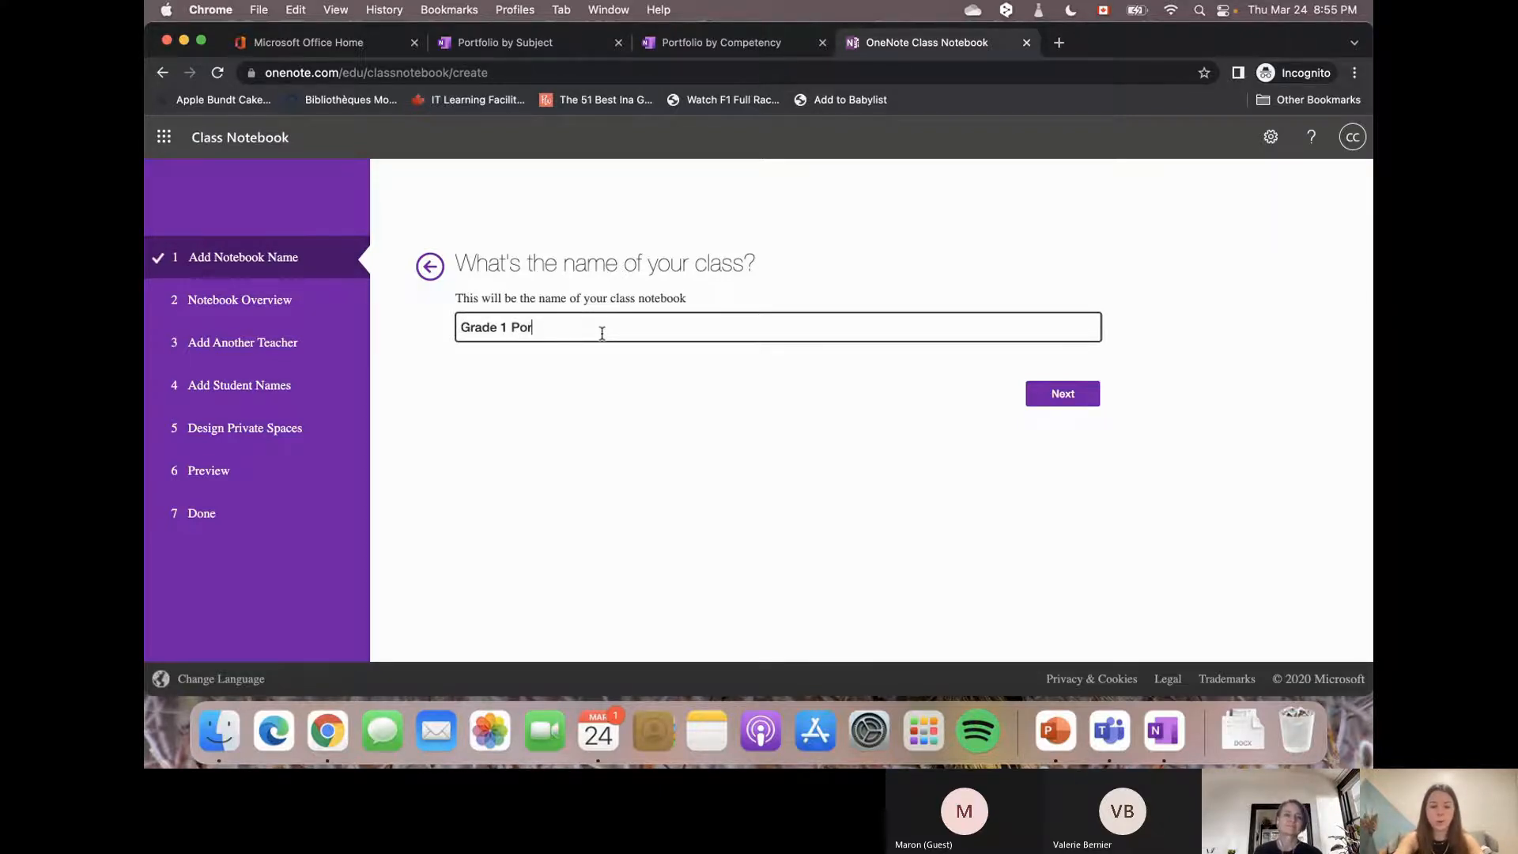
pyautogui.write('tfolio 2022')
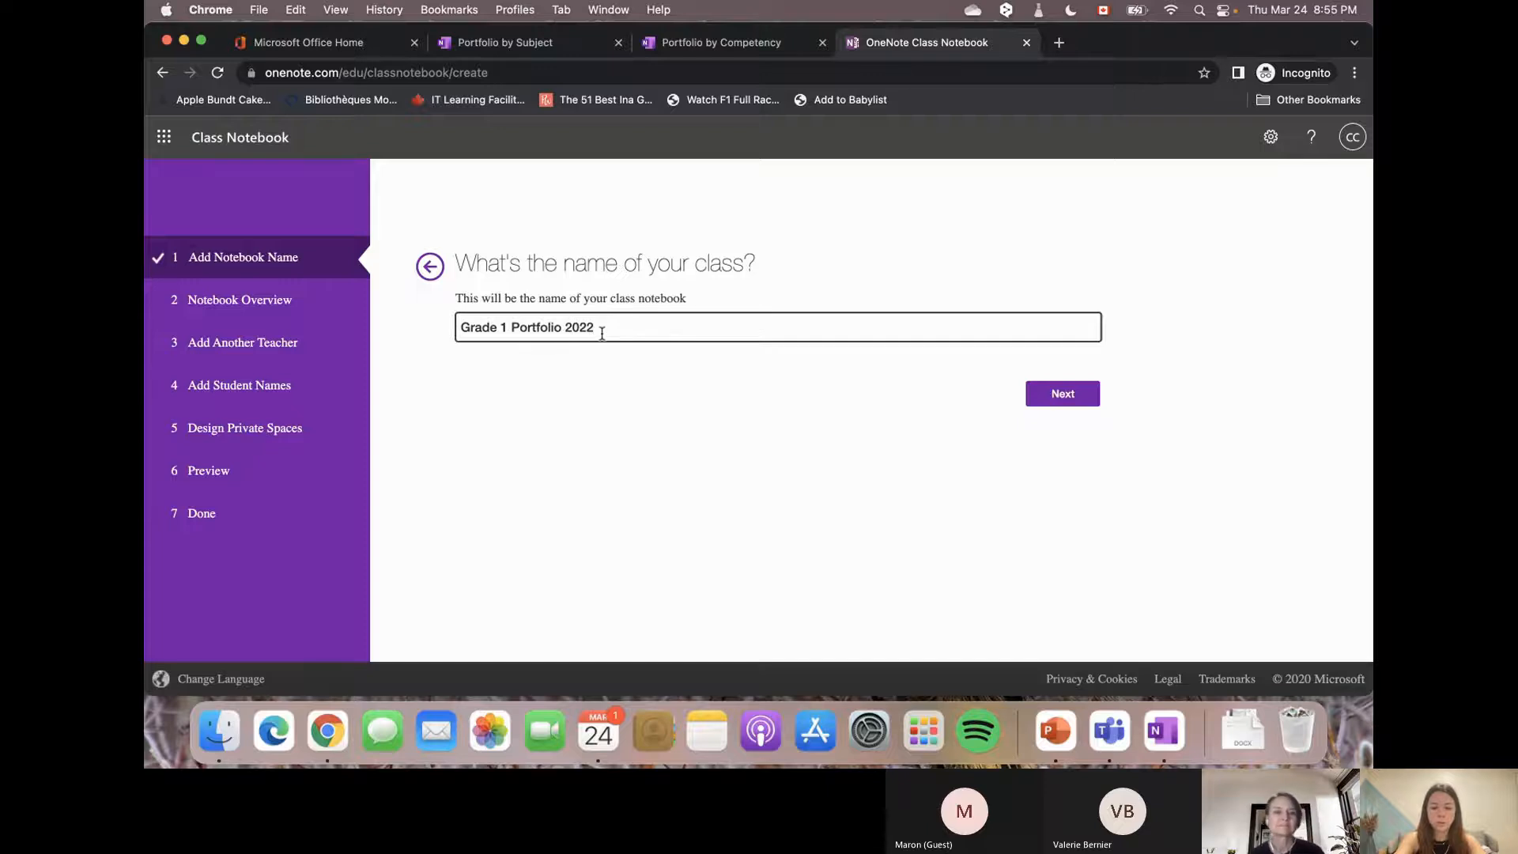
pyautogui.press('BackSpace')
pyautogui.write('1/2022')
pyautogui.click(1089, 398)
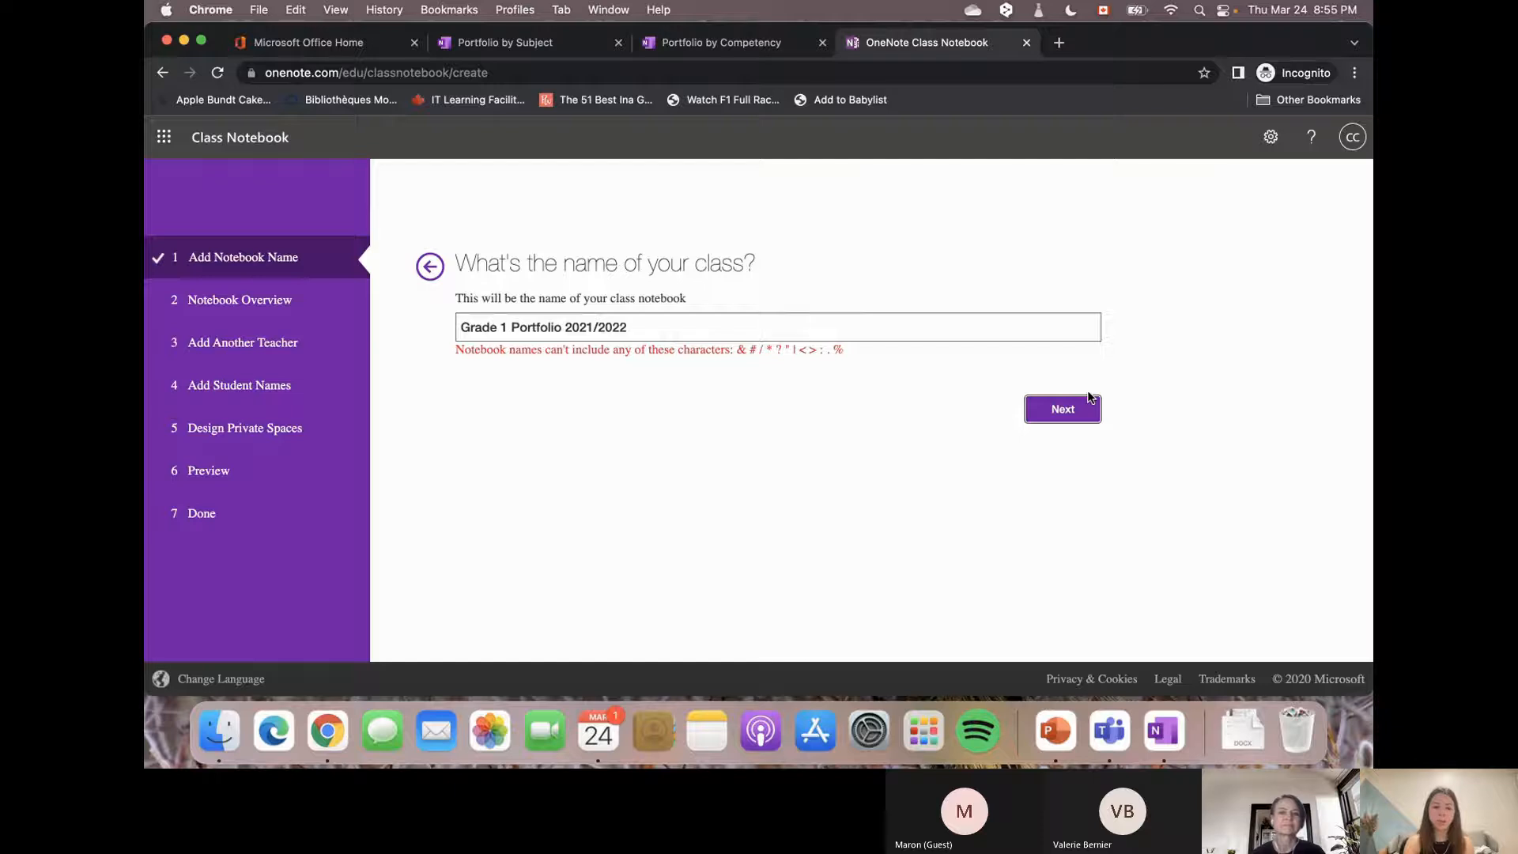
# Correct the notebook name to Grade 1 Portfolio 2021-2022 by replacing the slash with a hyphen, and continue to the notebook overview.
pyautogui.click(599, 326)
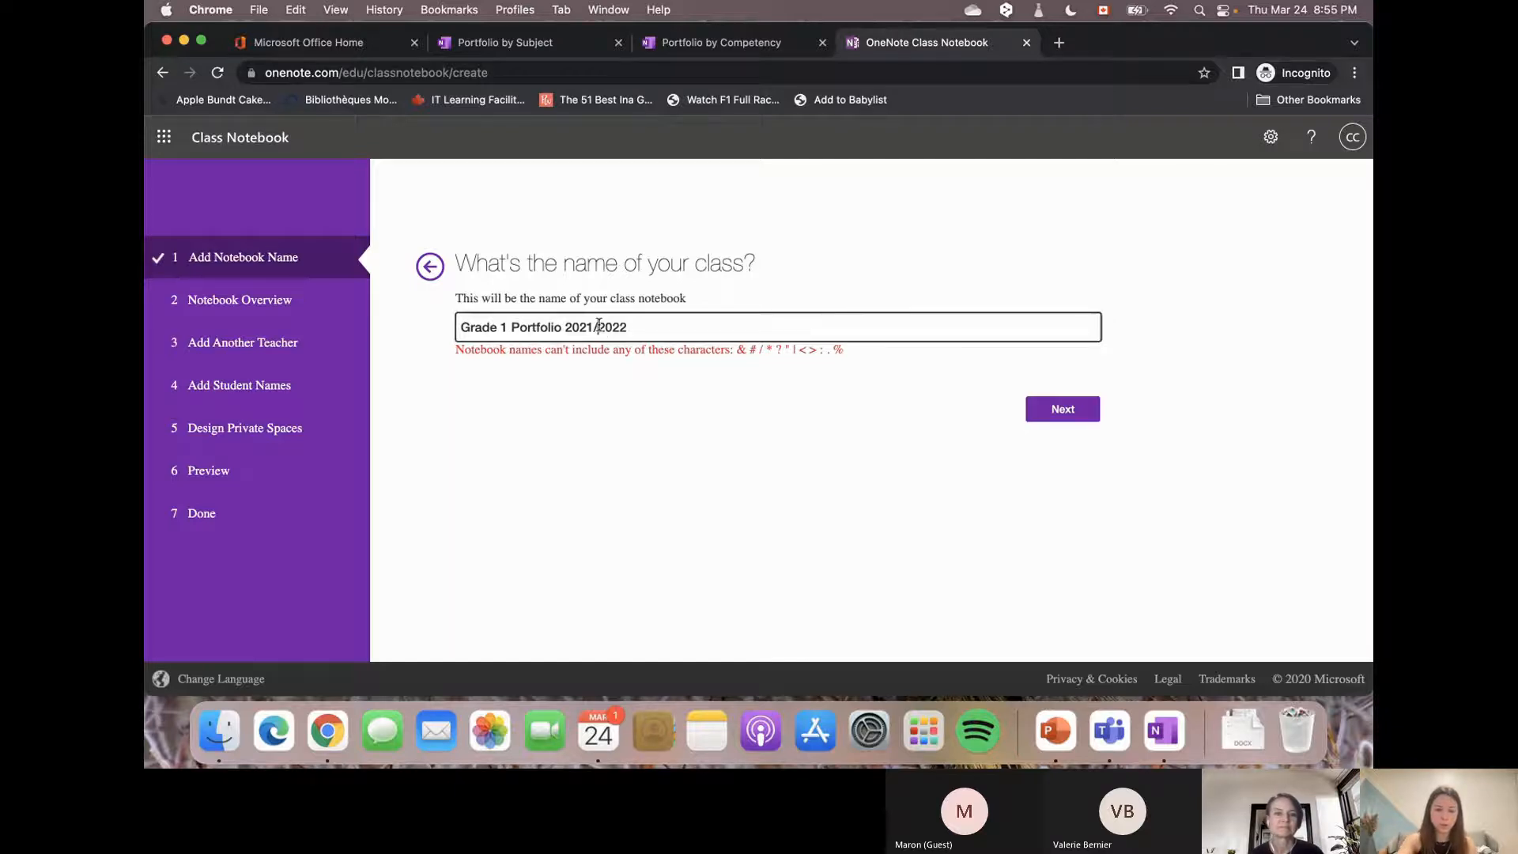
pyautogui.press('BackSpace')
pyautogui.write('-')
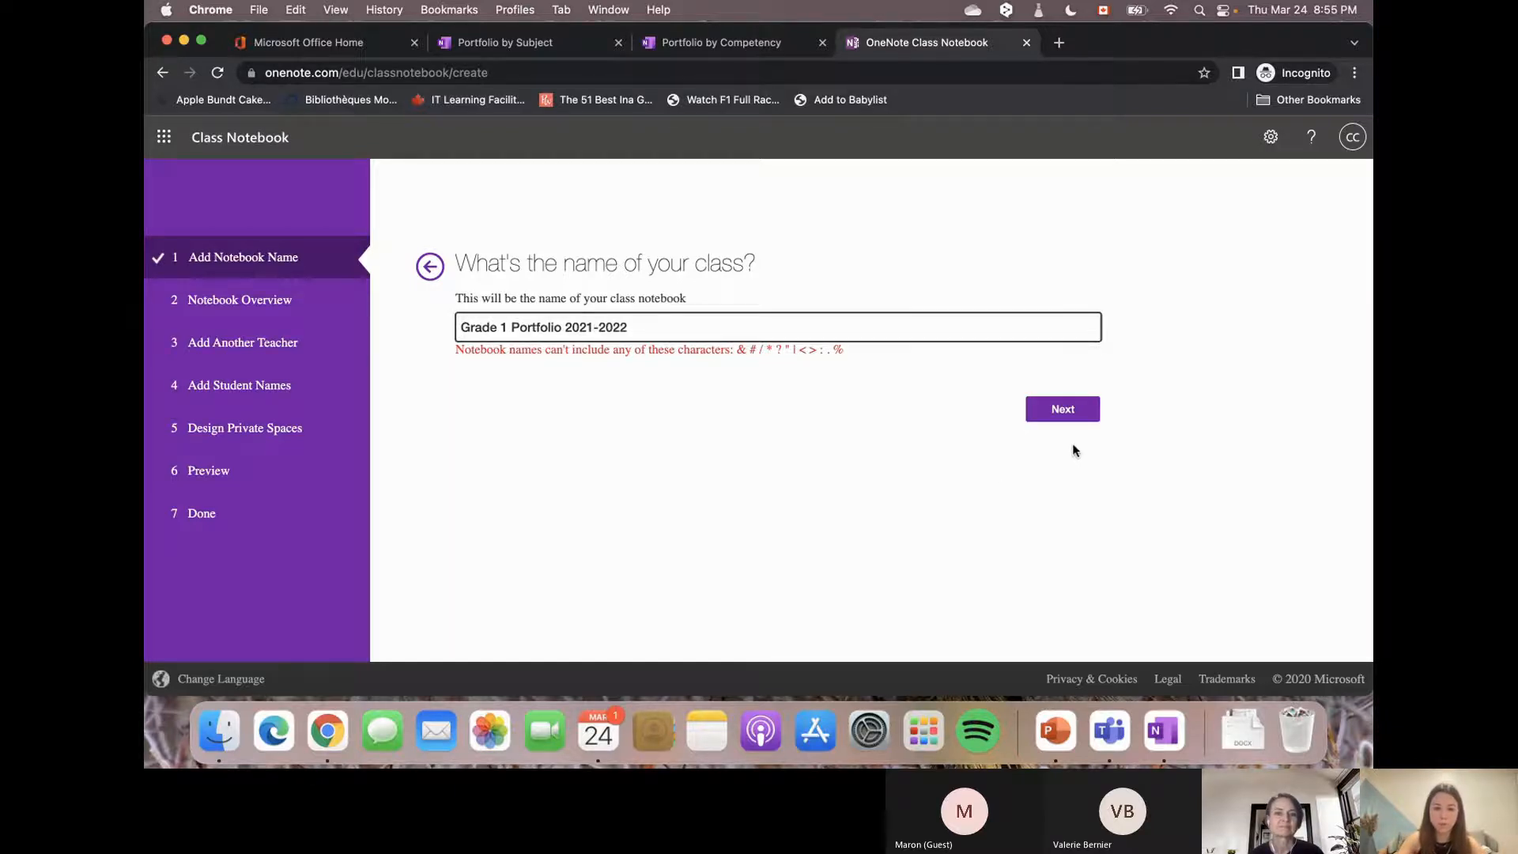
pyautogui.click(1069, 411)
# Review the section groups and editing permissions in the notebook overview, briefly revisiting the notebook name.
pyautogui.scroll(-3, 1069, 414)
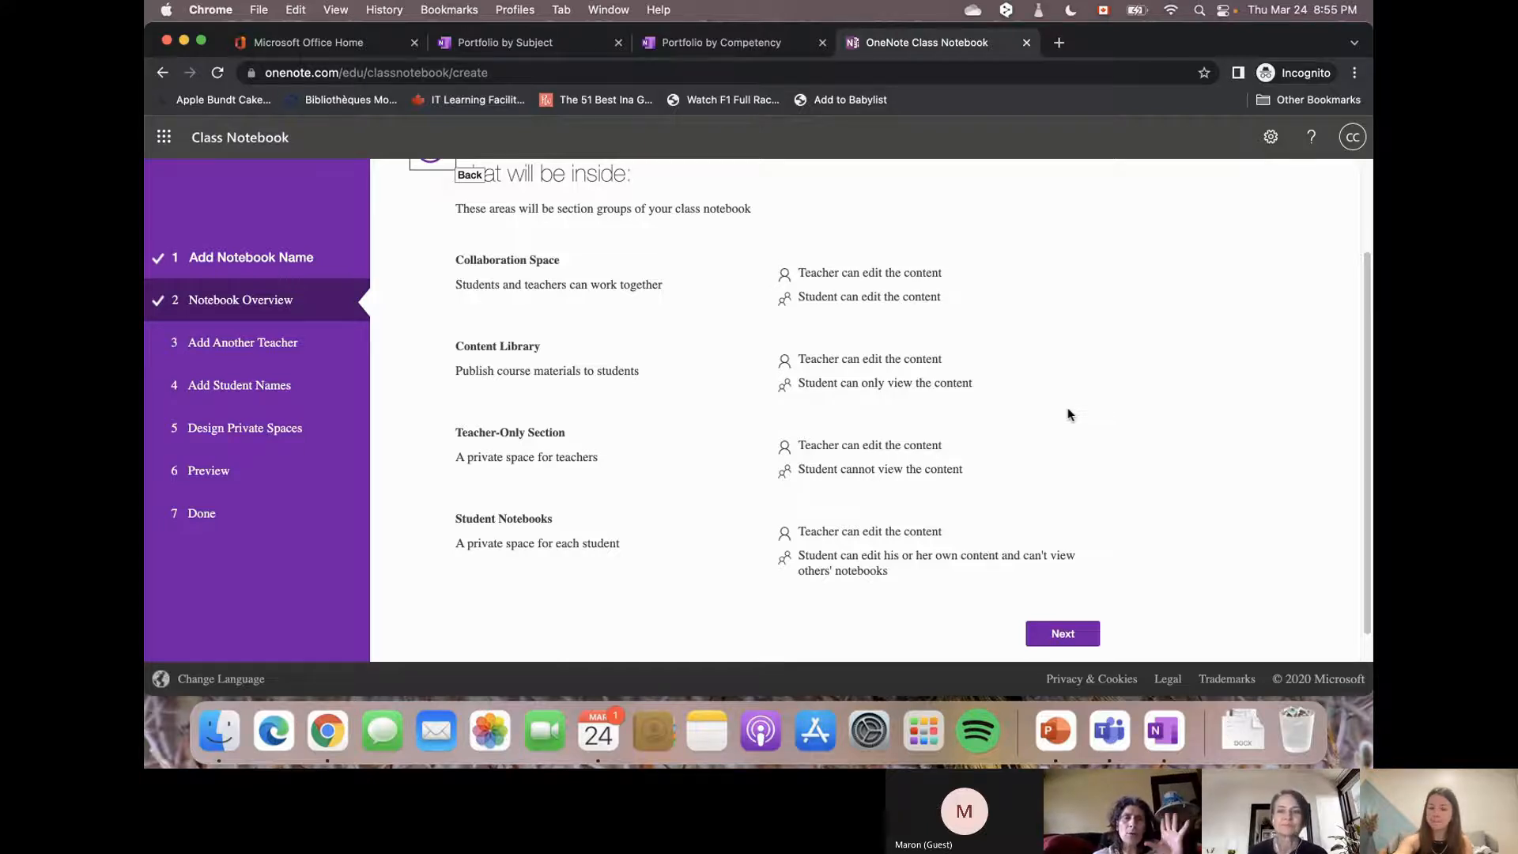
pyautogui.press('XF86AudioRaiseVolume')
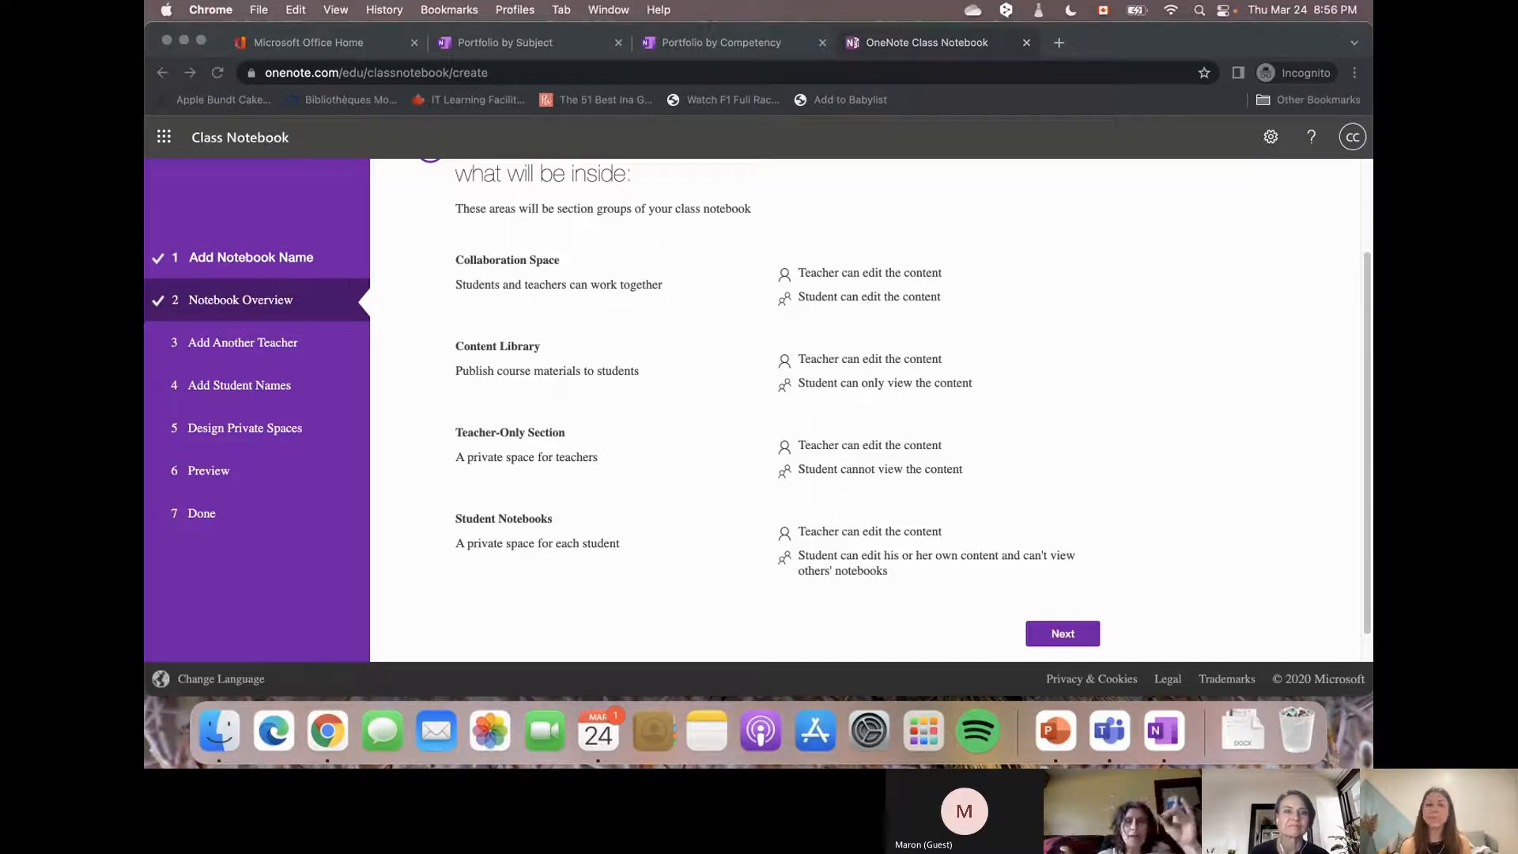
pyautogui.scroll(2, 228, 272)
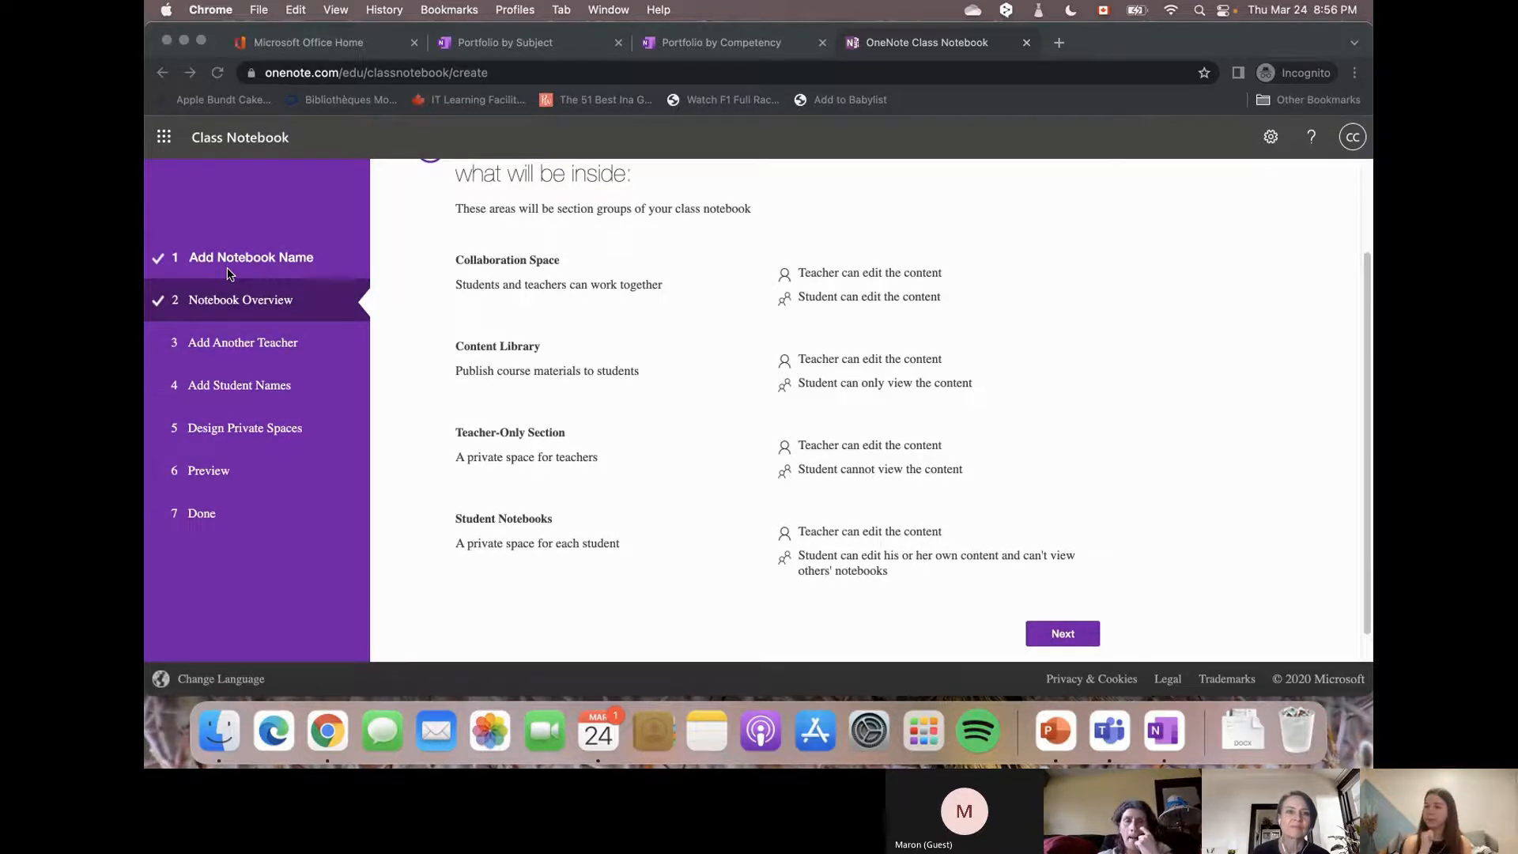
pyautogui.click(244, 268)
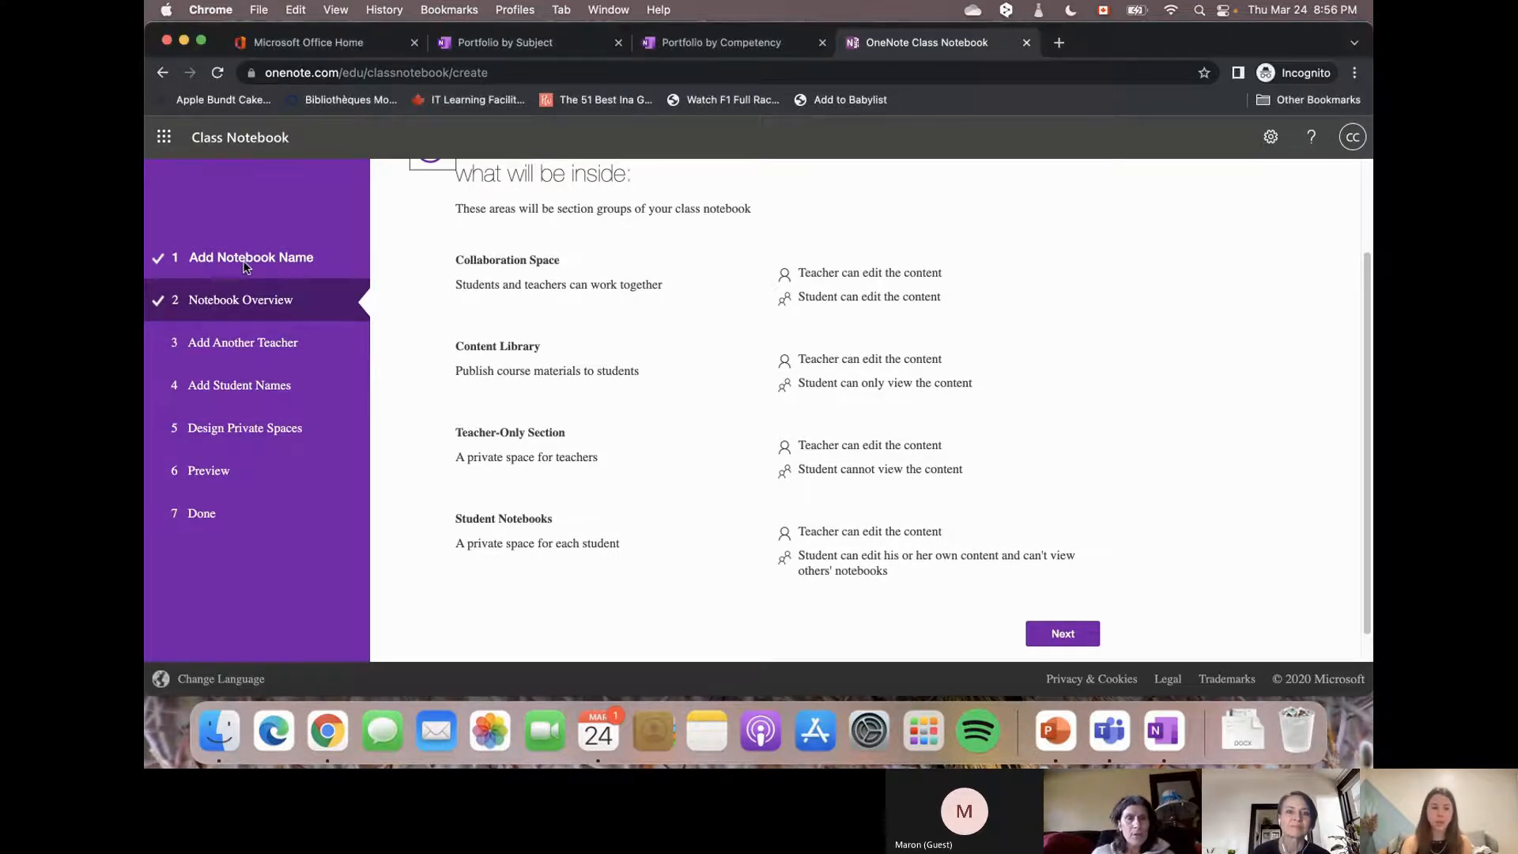
pyautogui.click(268, 258)
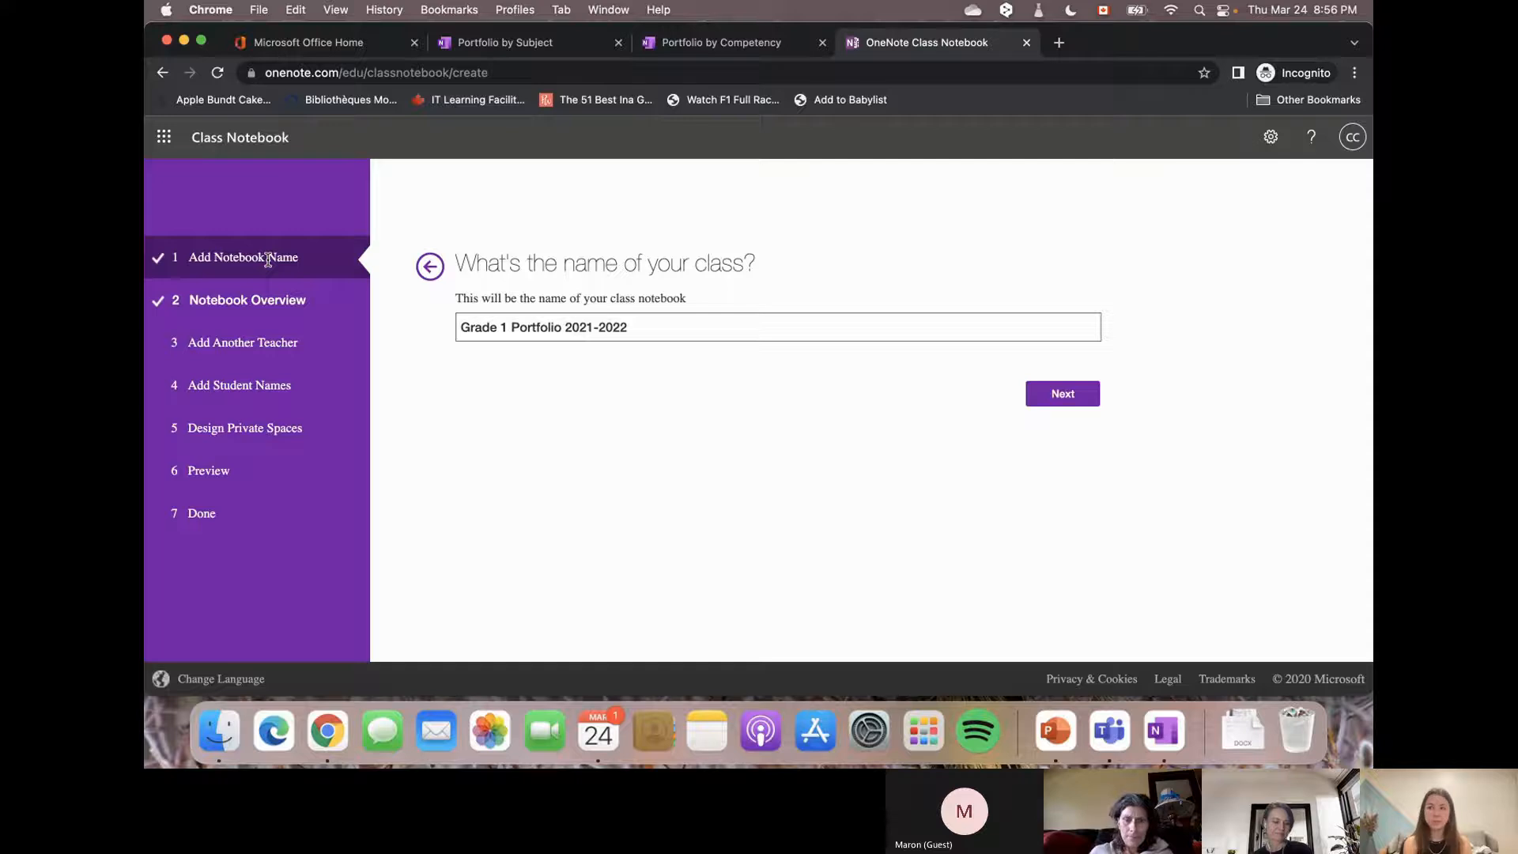
pyautogui.click(1079, 405)
pyautogui.scroll(-3, 1079, 400)
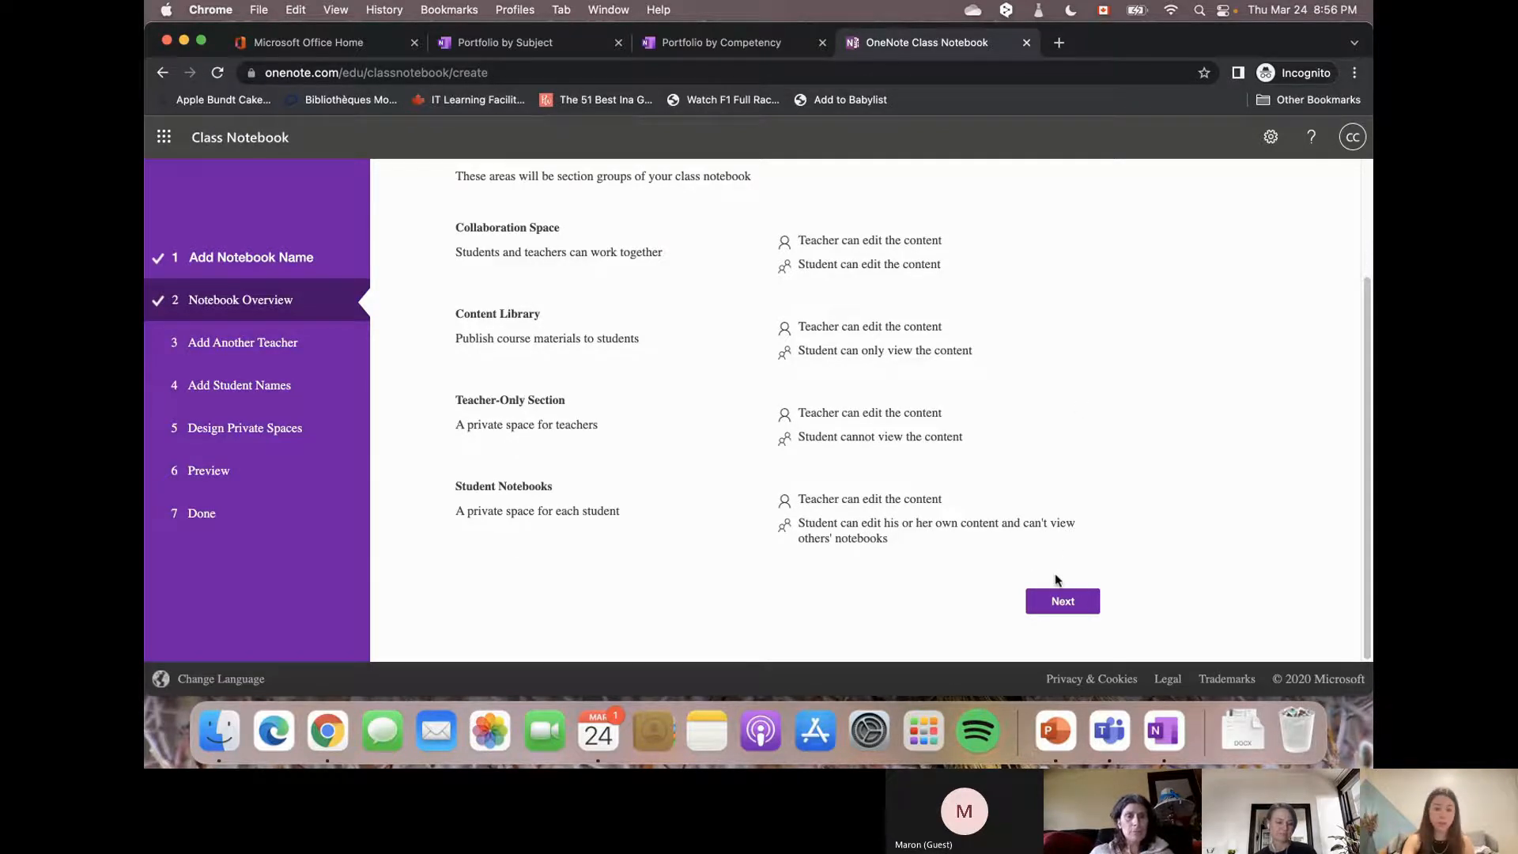
# Accept the notebook overview and skip the optional additional teacher to reach the student names.
pyautogui.click(1043, 610)
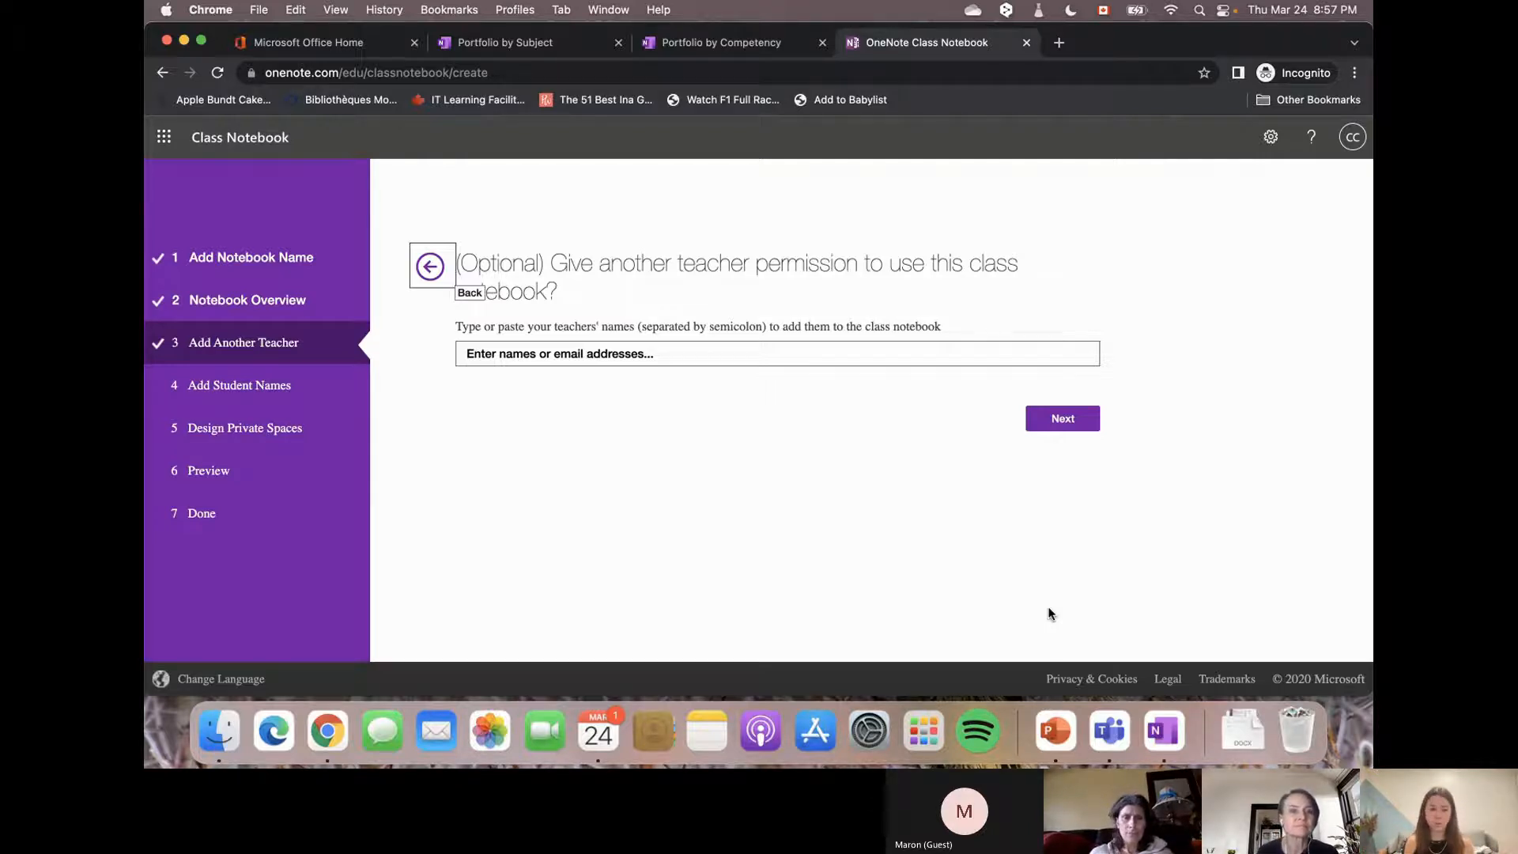
pyautogui.click(1049, 608)
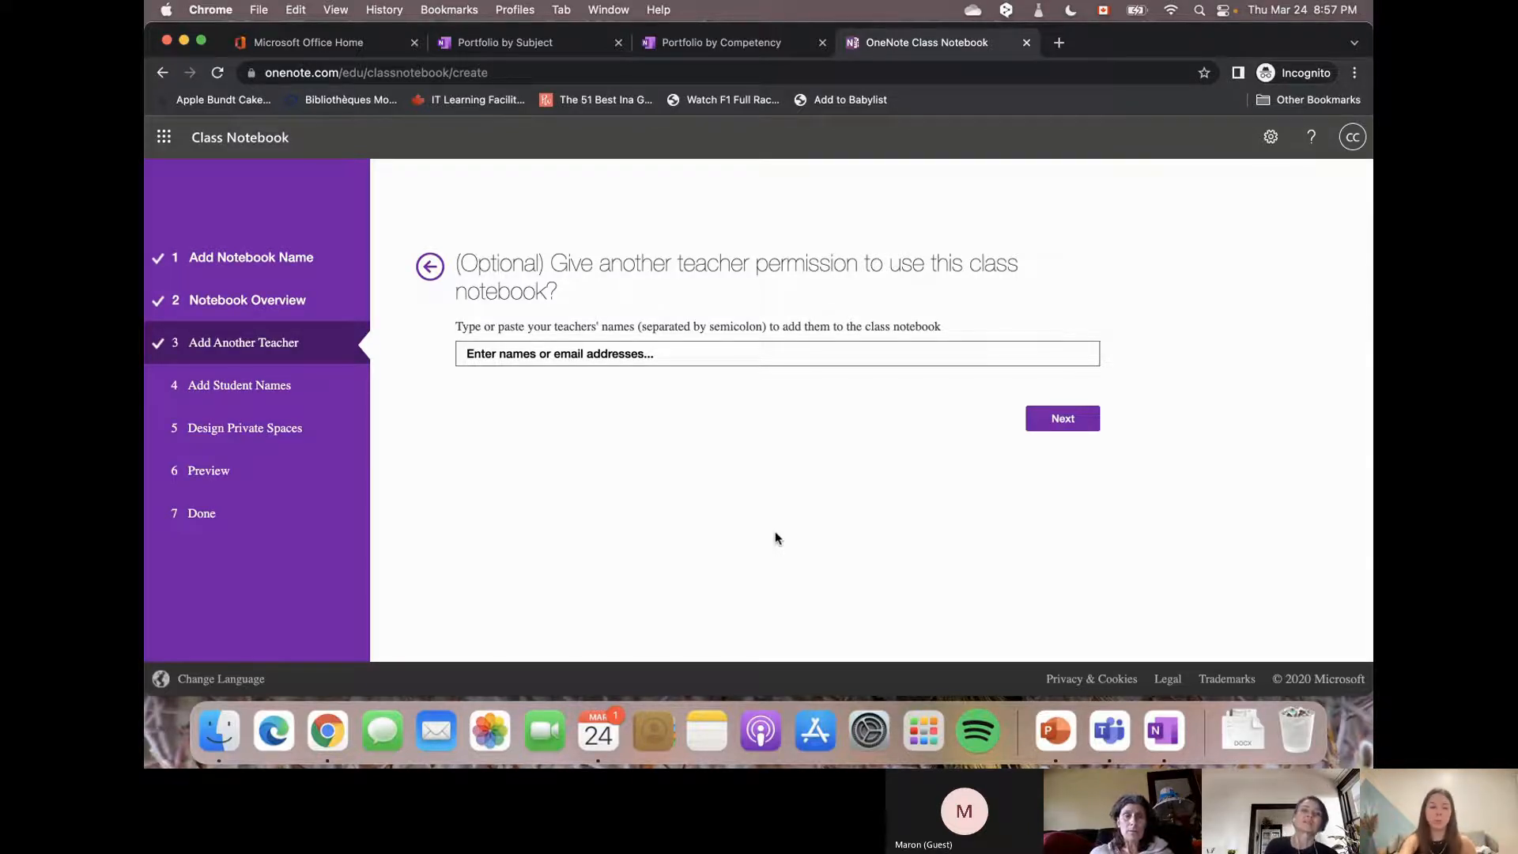
pyautogui.click(1084, 425)
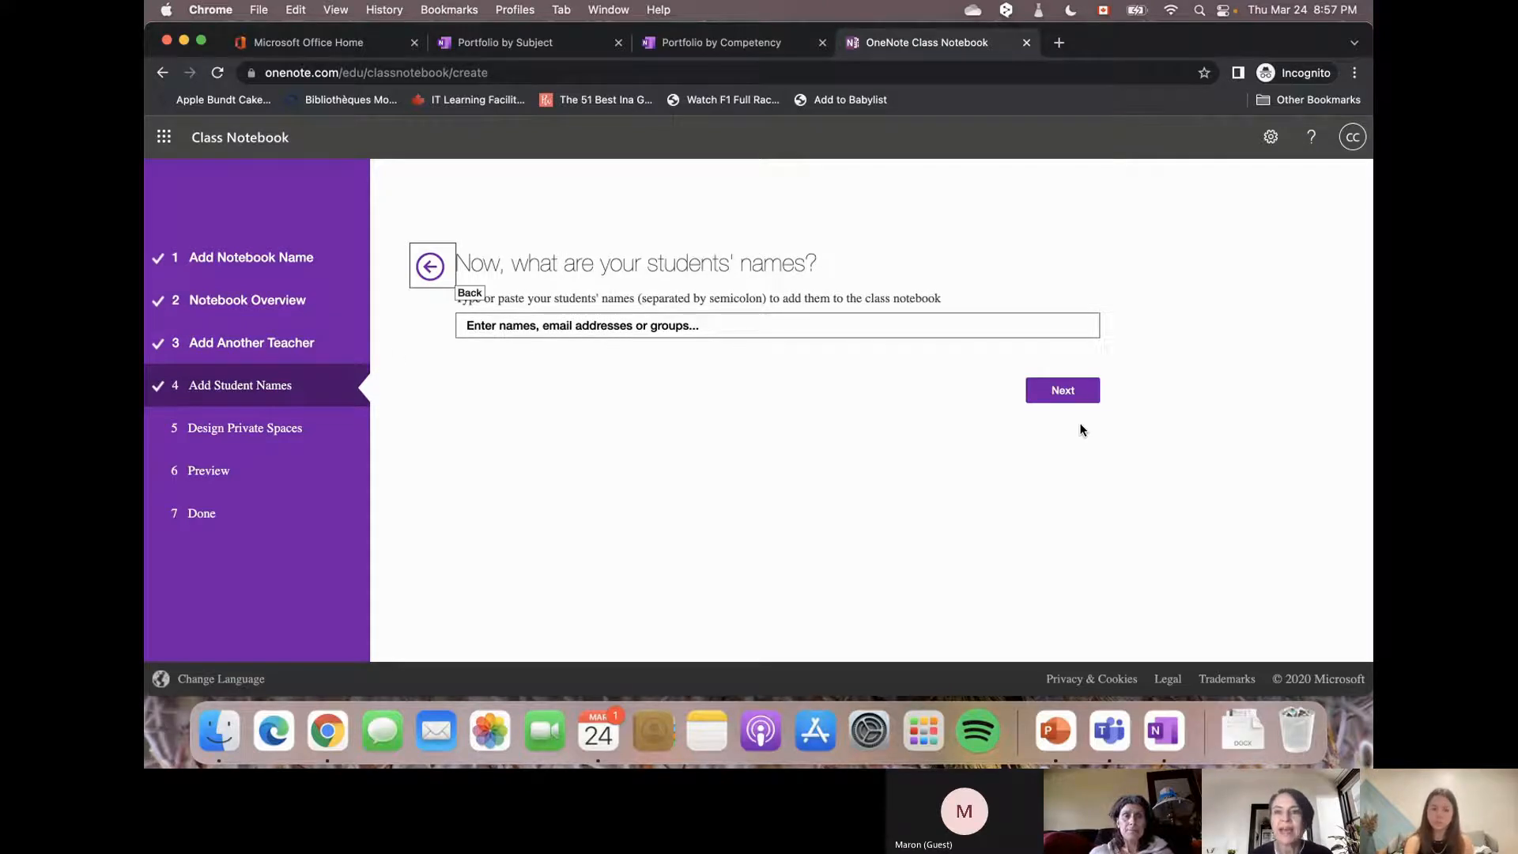
pyautogui.click(431, 269)
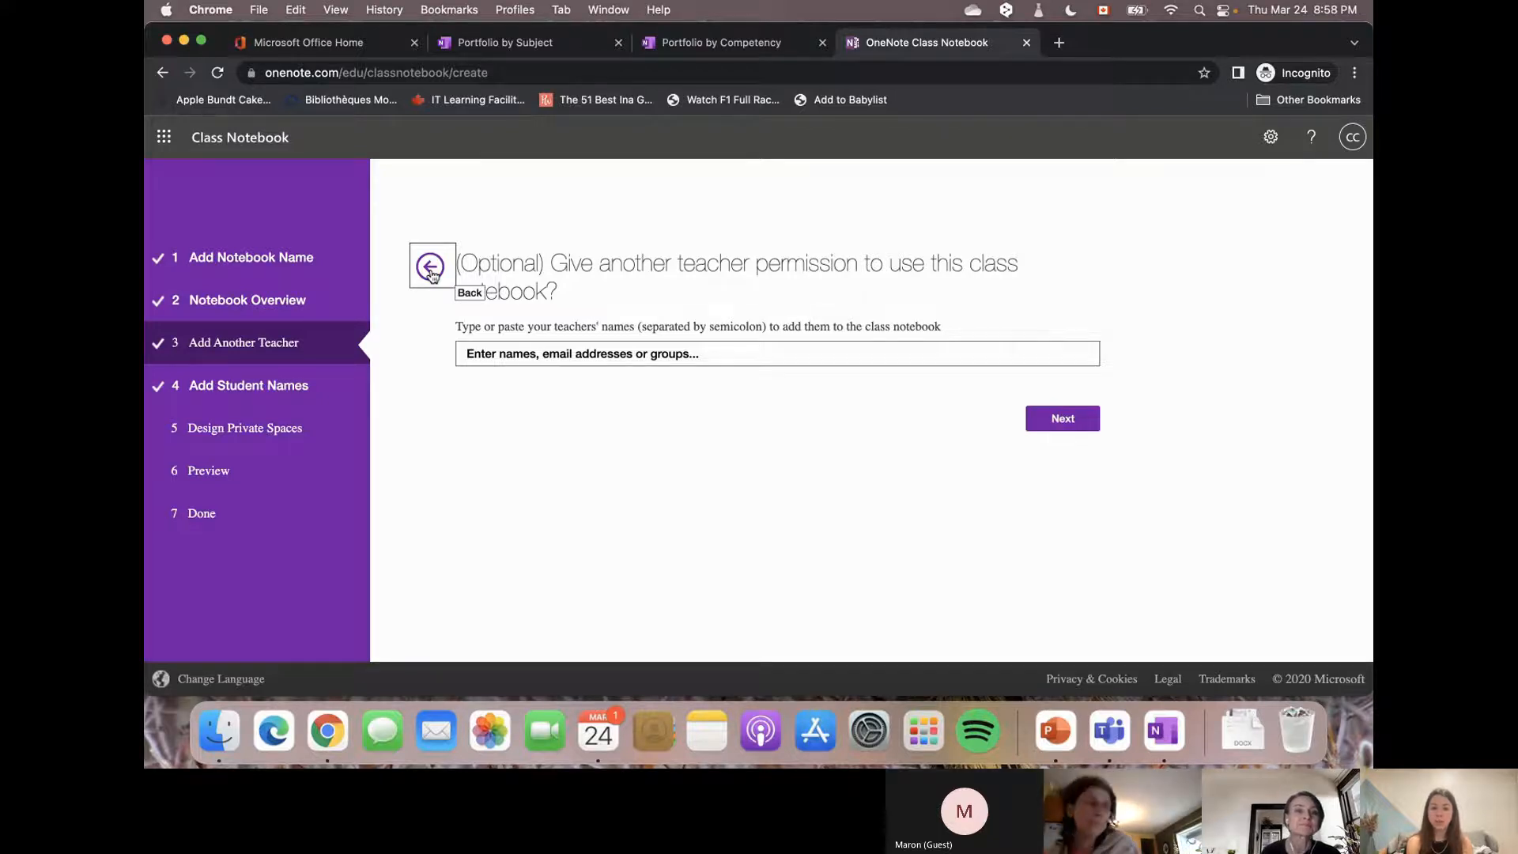
pyautogui.click(1049, 418)
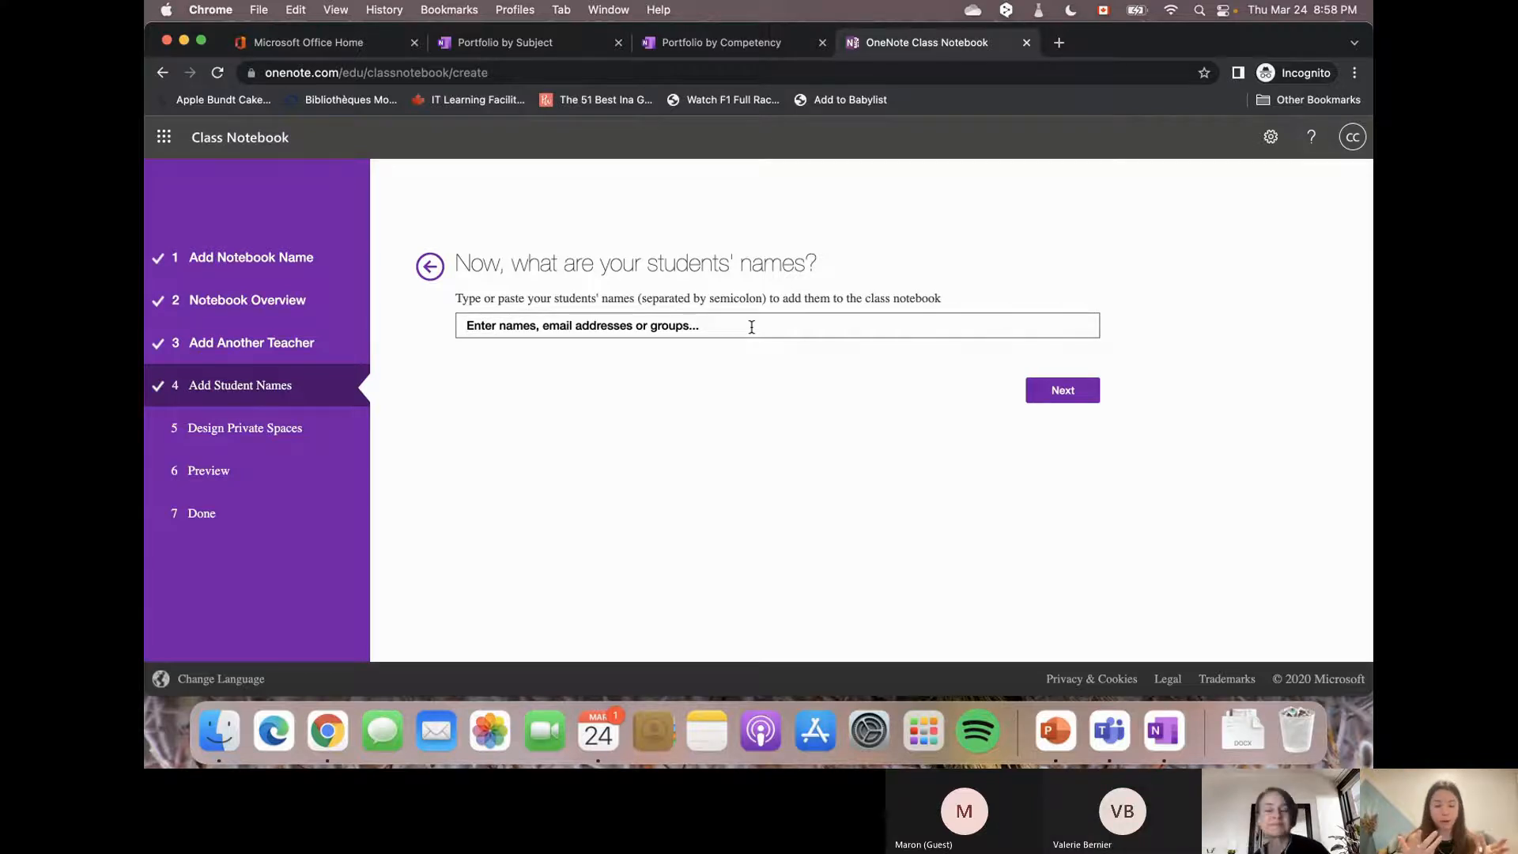
# Search for the first student by first name and add the matching account to the class notebook.
pyautogui.write('cara')
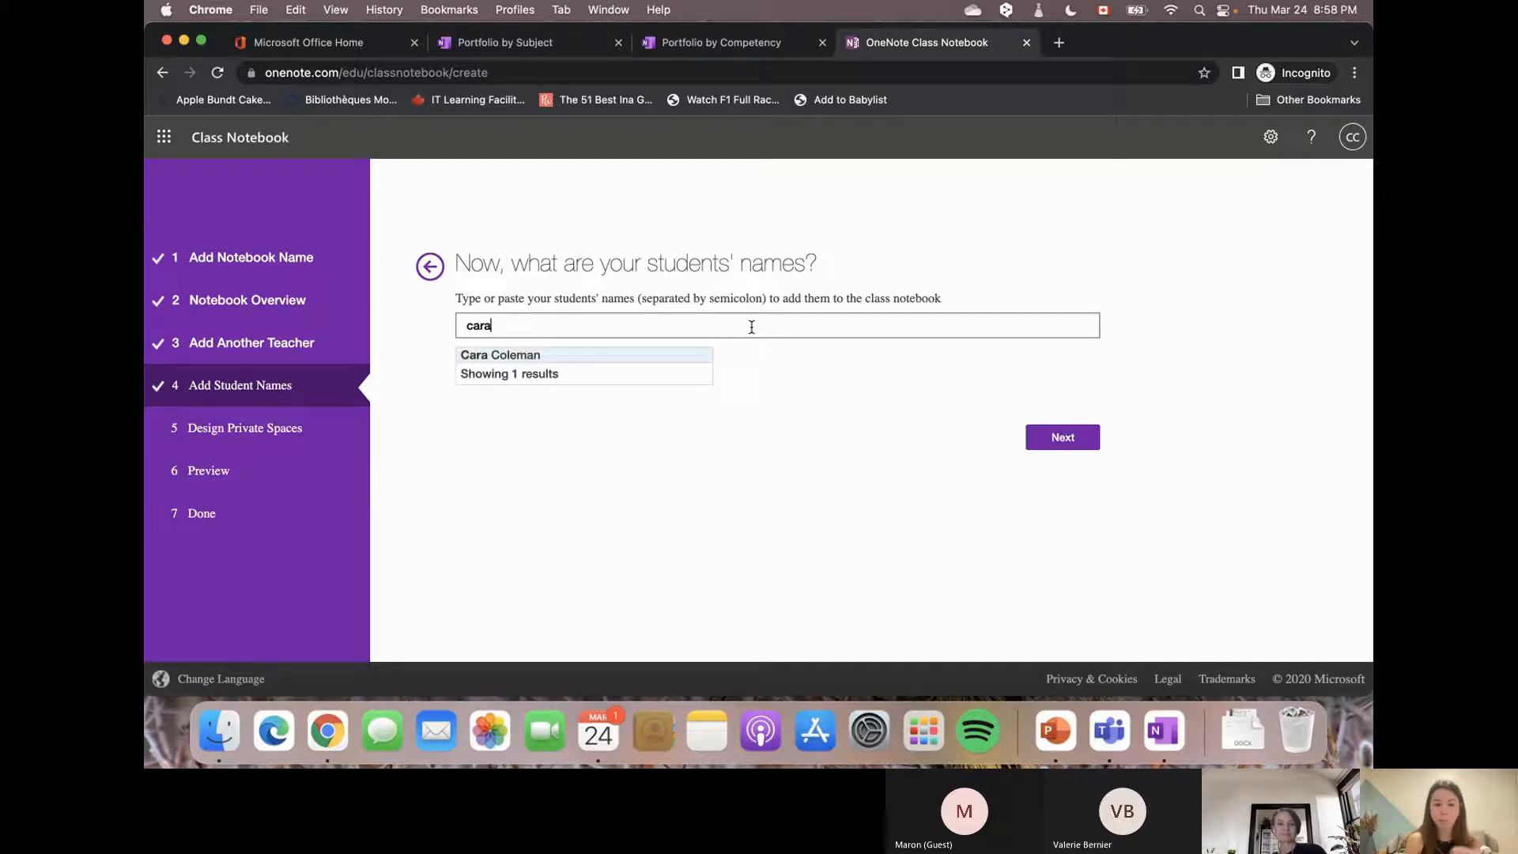
pyautogui.click(471, 358)
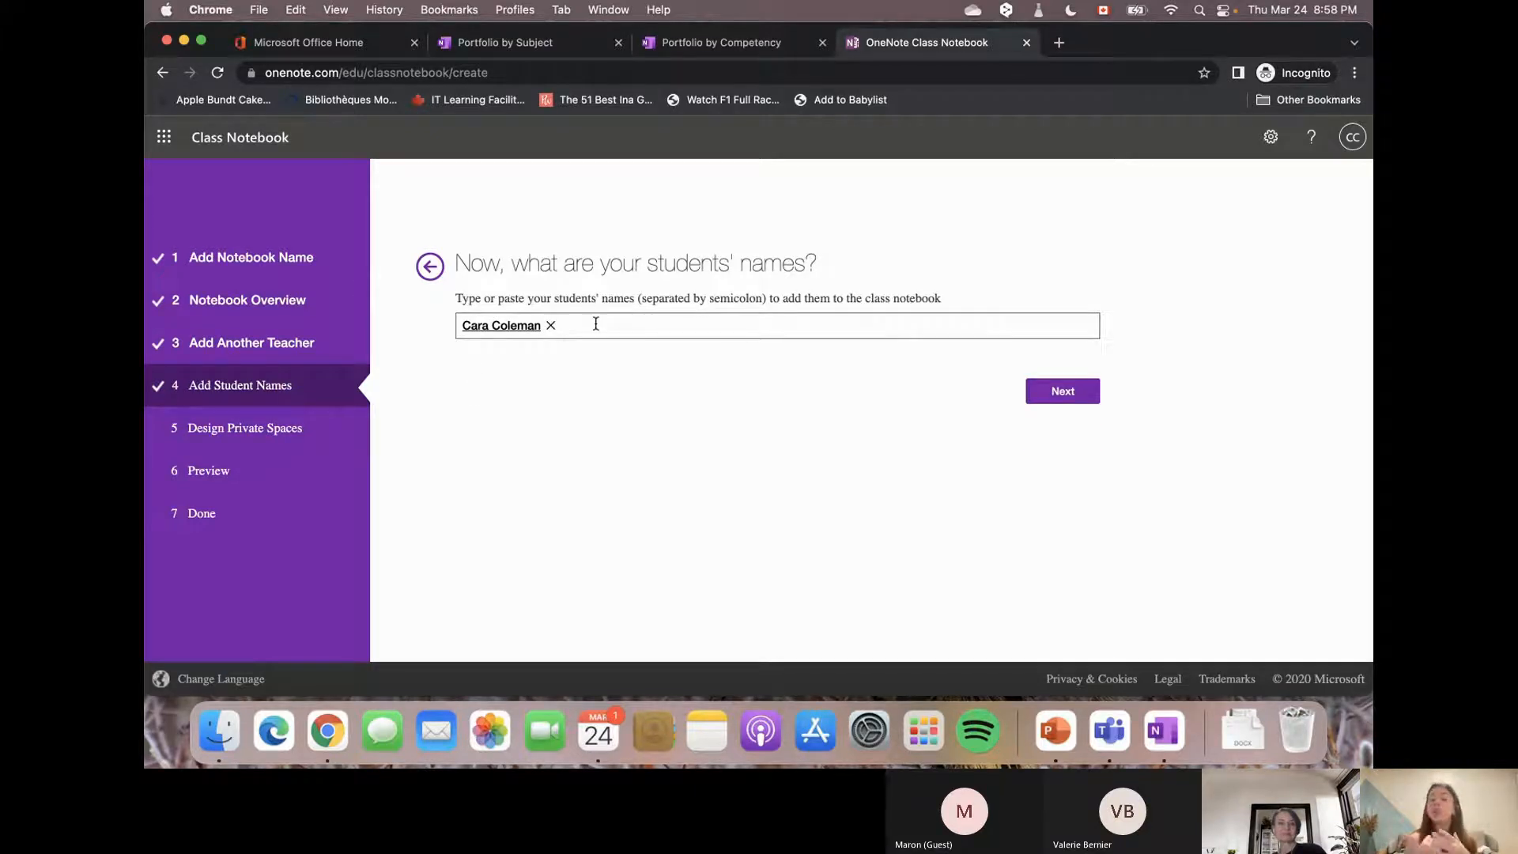
# Try to find a second student by searching for several different first names, clearing each search entry.
pyautogui.write('den')
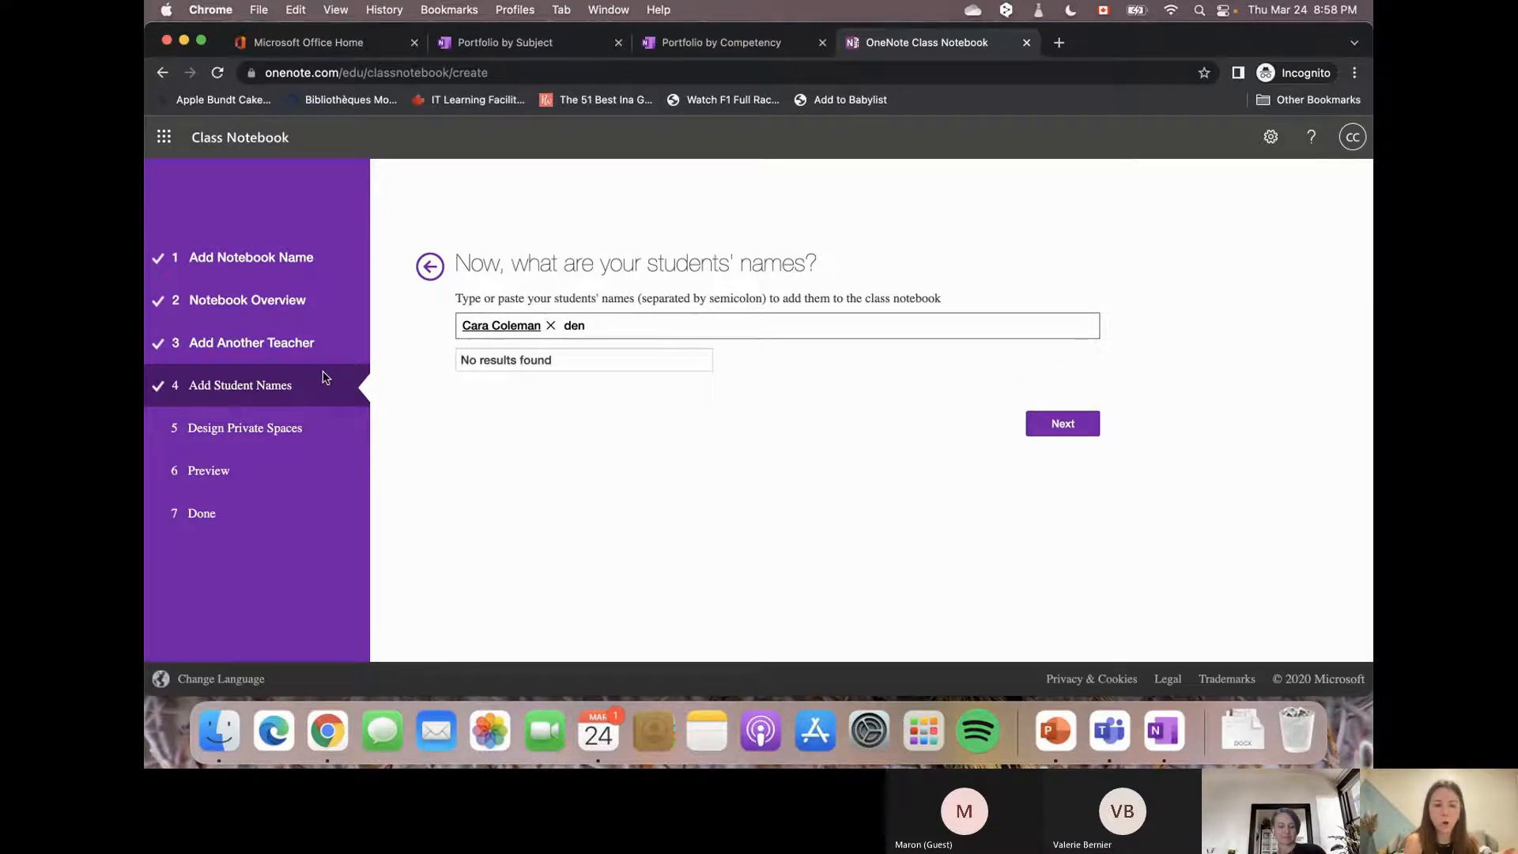
pyautogui.press('BackSpace')
pyautogui.press('BackSpace')
pyautogui.write('an')
pyautogui.press('BackSpace')
pyautogui.press('BackSpace')
pyautogui.press('BackSpace')
pyautogui.write('mig')
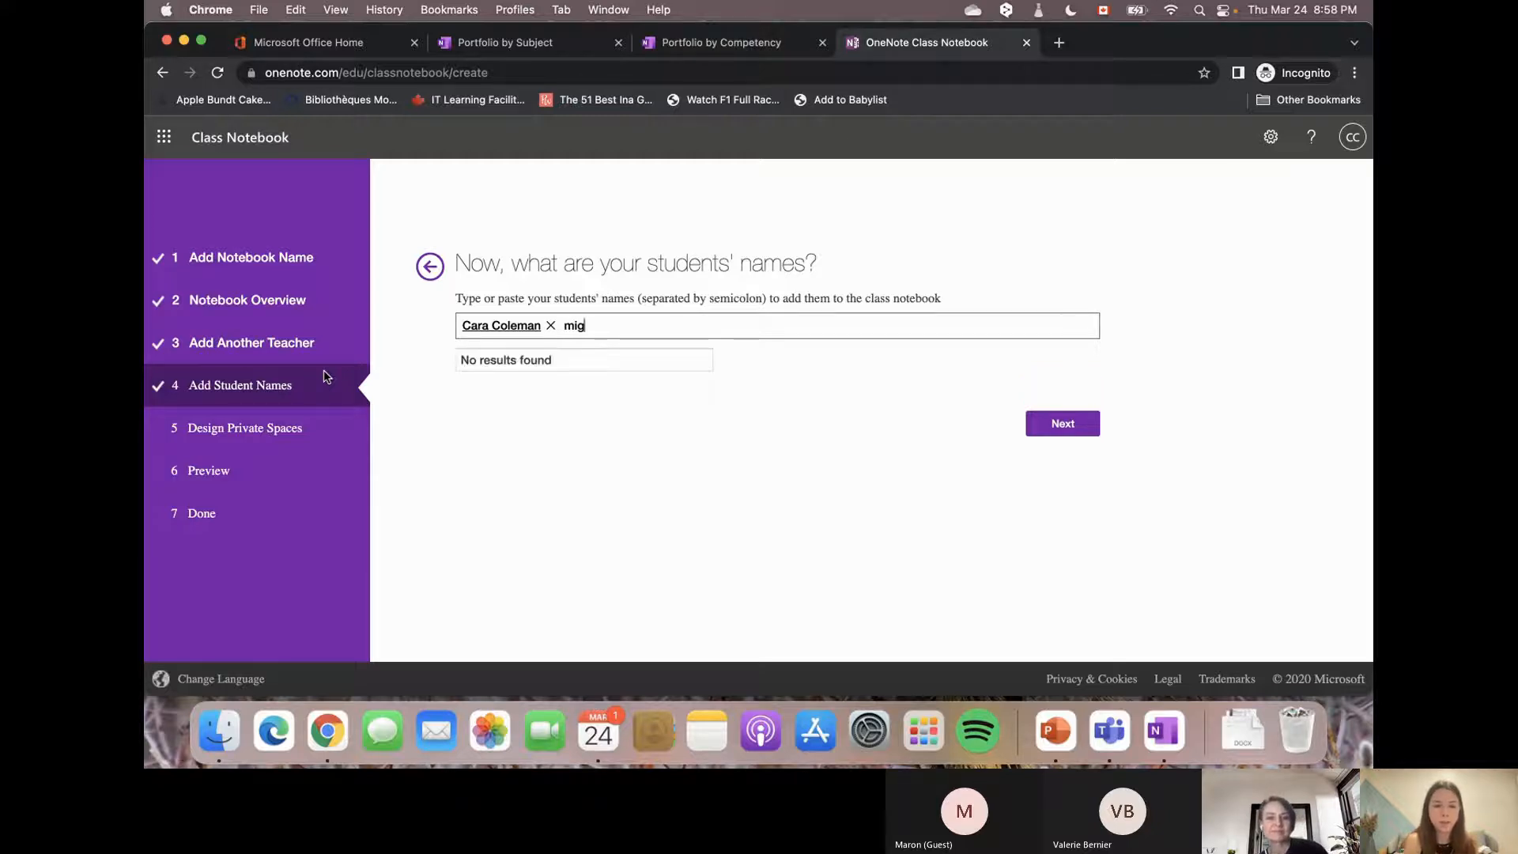
pyautogui.press('BackSpace')
pyautogui.press('BackSpace')
pyautogui.write('ag')
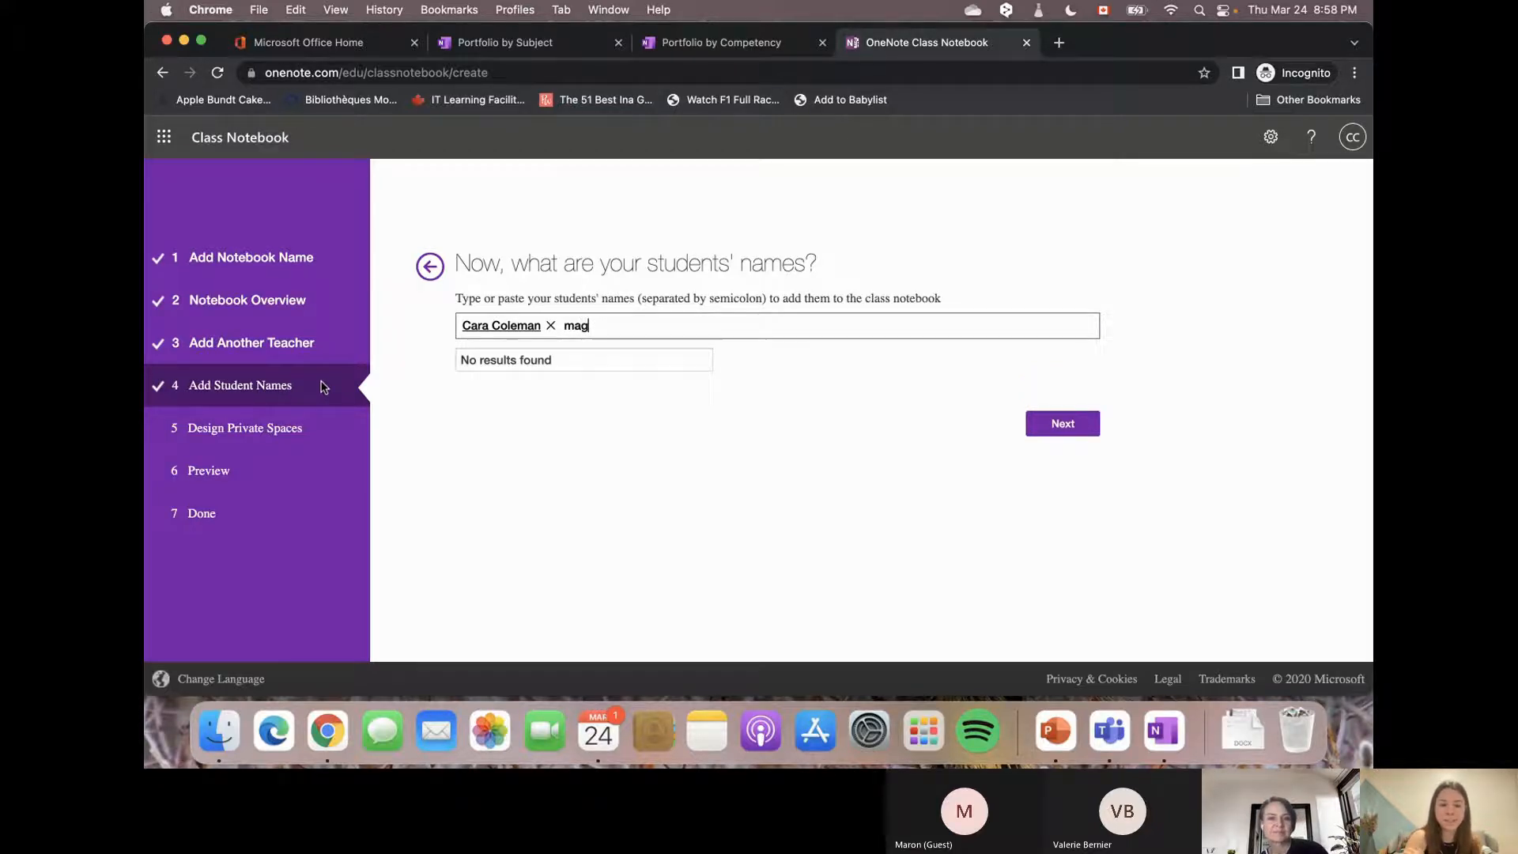
pyautogui.press('BackSpace')
pyautogui.press('BackSpace')
pyautogui.press('BackSpace')
pyautogui.write('brady')
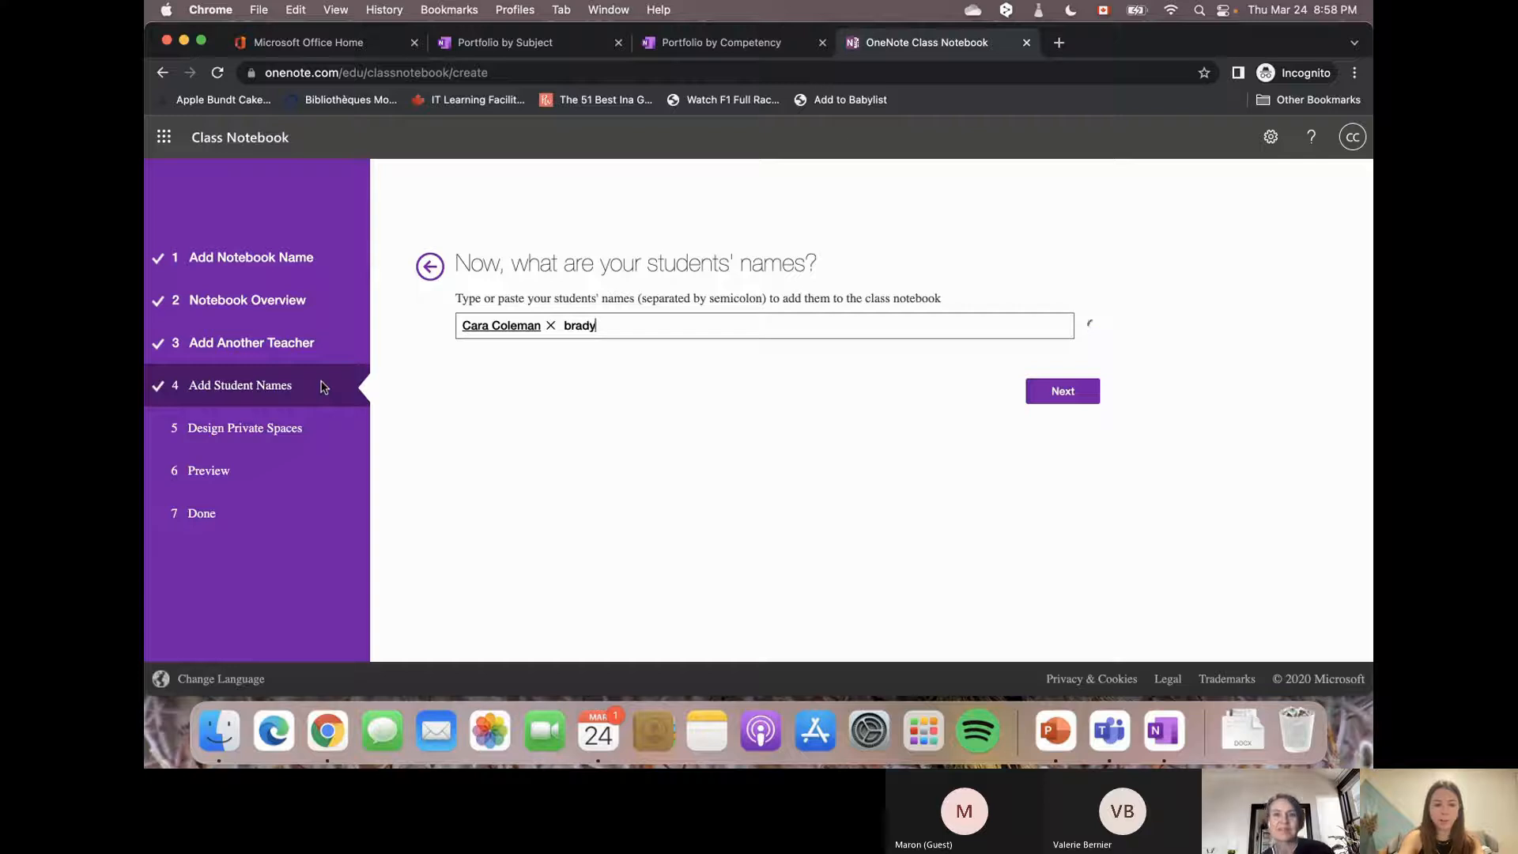
pyautogui.press('BackSpace')
pyautogui.press('BackSpace')
pyautogui.press('BackSpace')
pyautogui.press('BackSpace')
pyautogui.press('BackSpace')
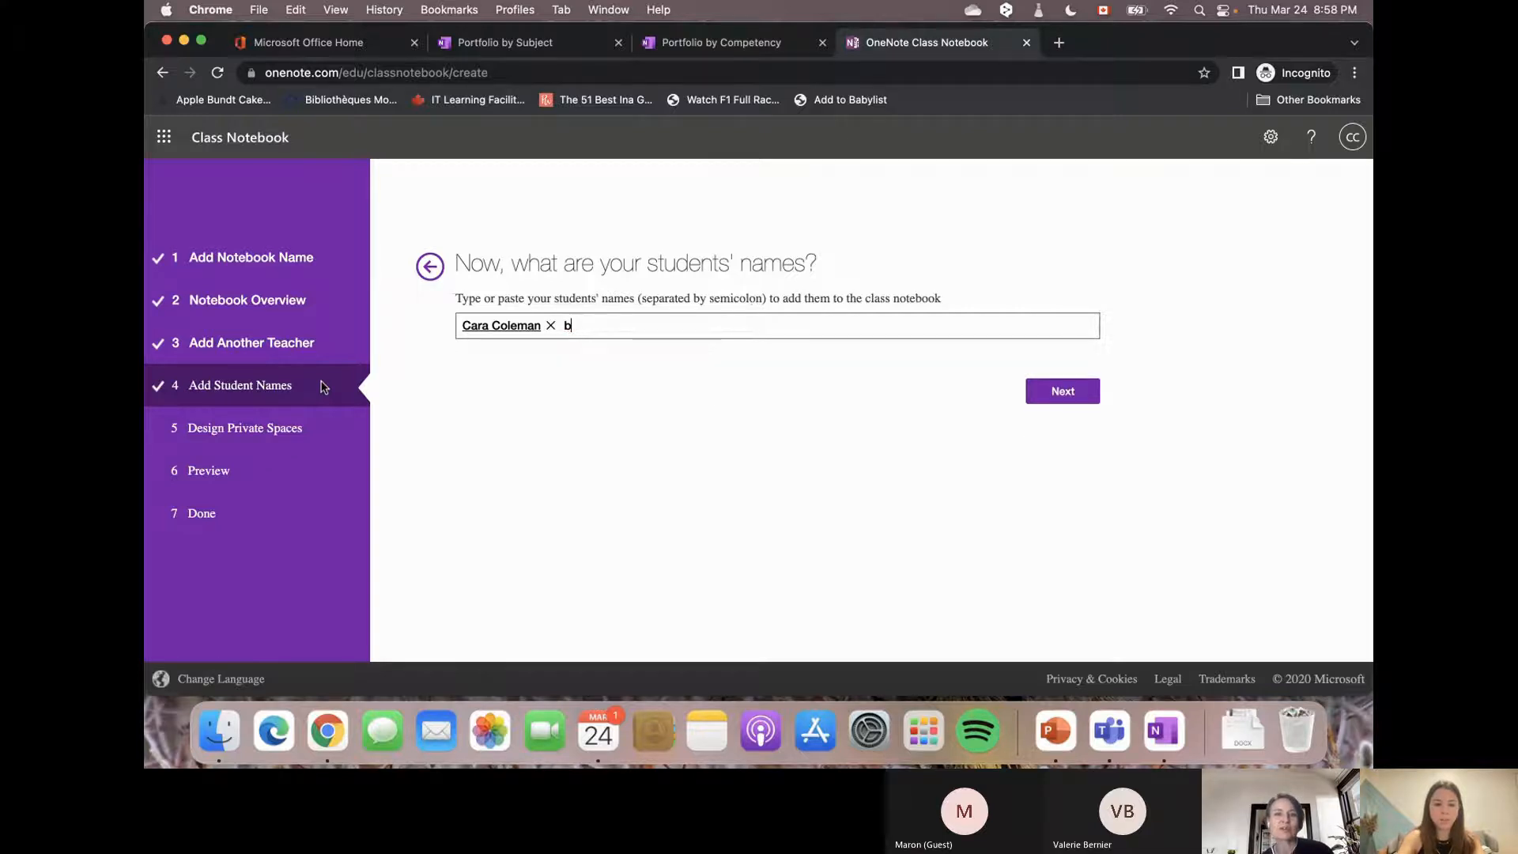
pyautogui.write('ron')
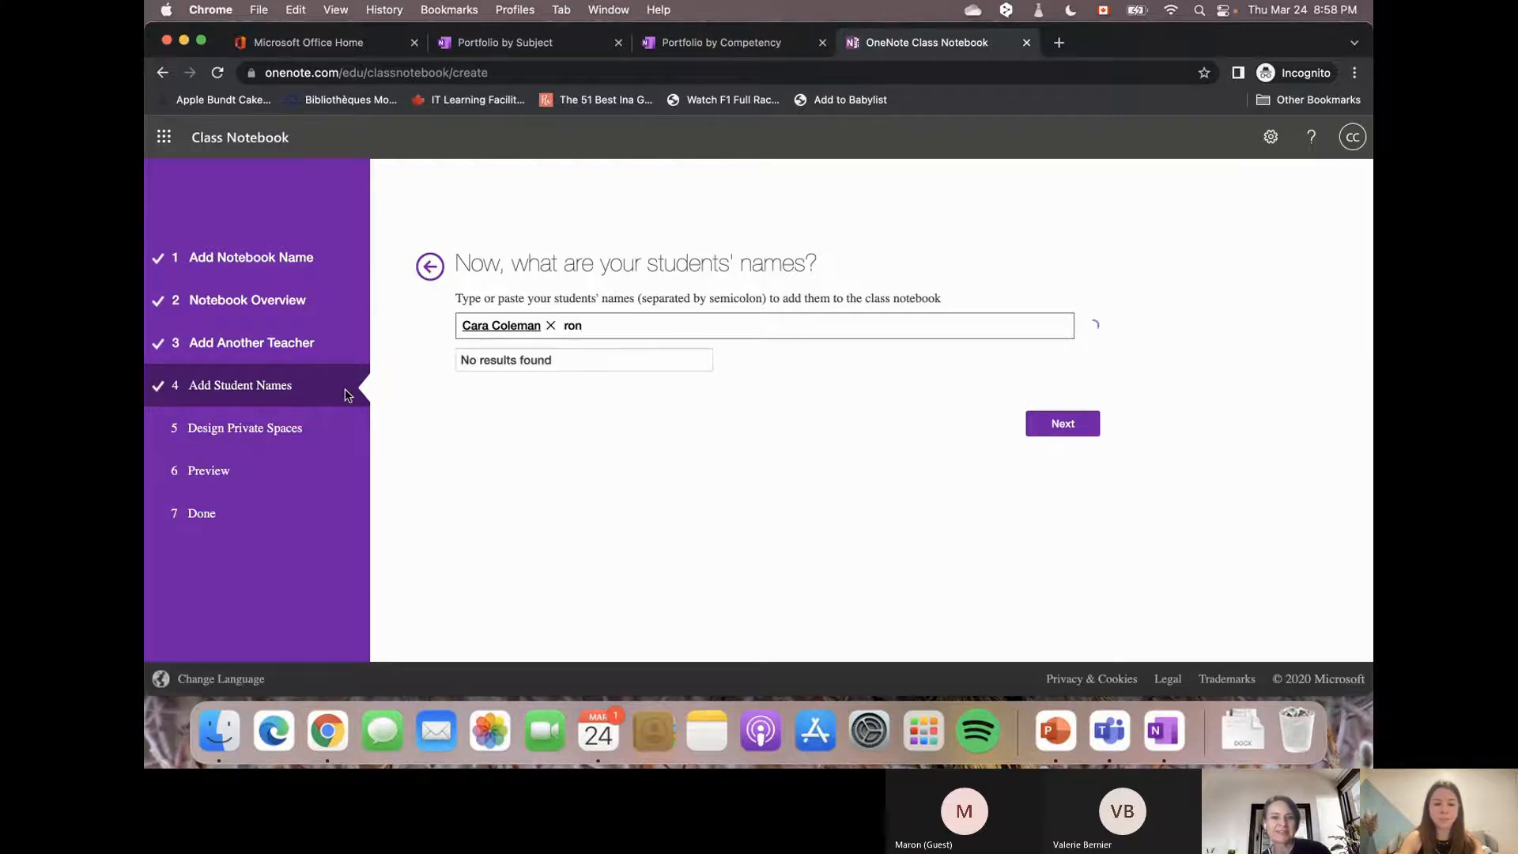
pyautogui.press('BackSpace')
pyautogui.press('BackSpace')
pyautogui.press('BackSpace')
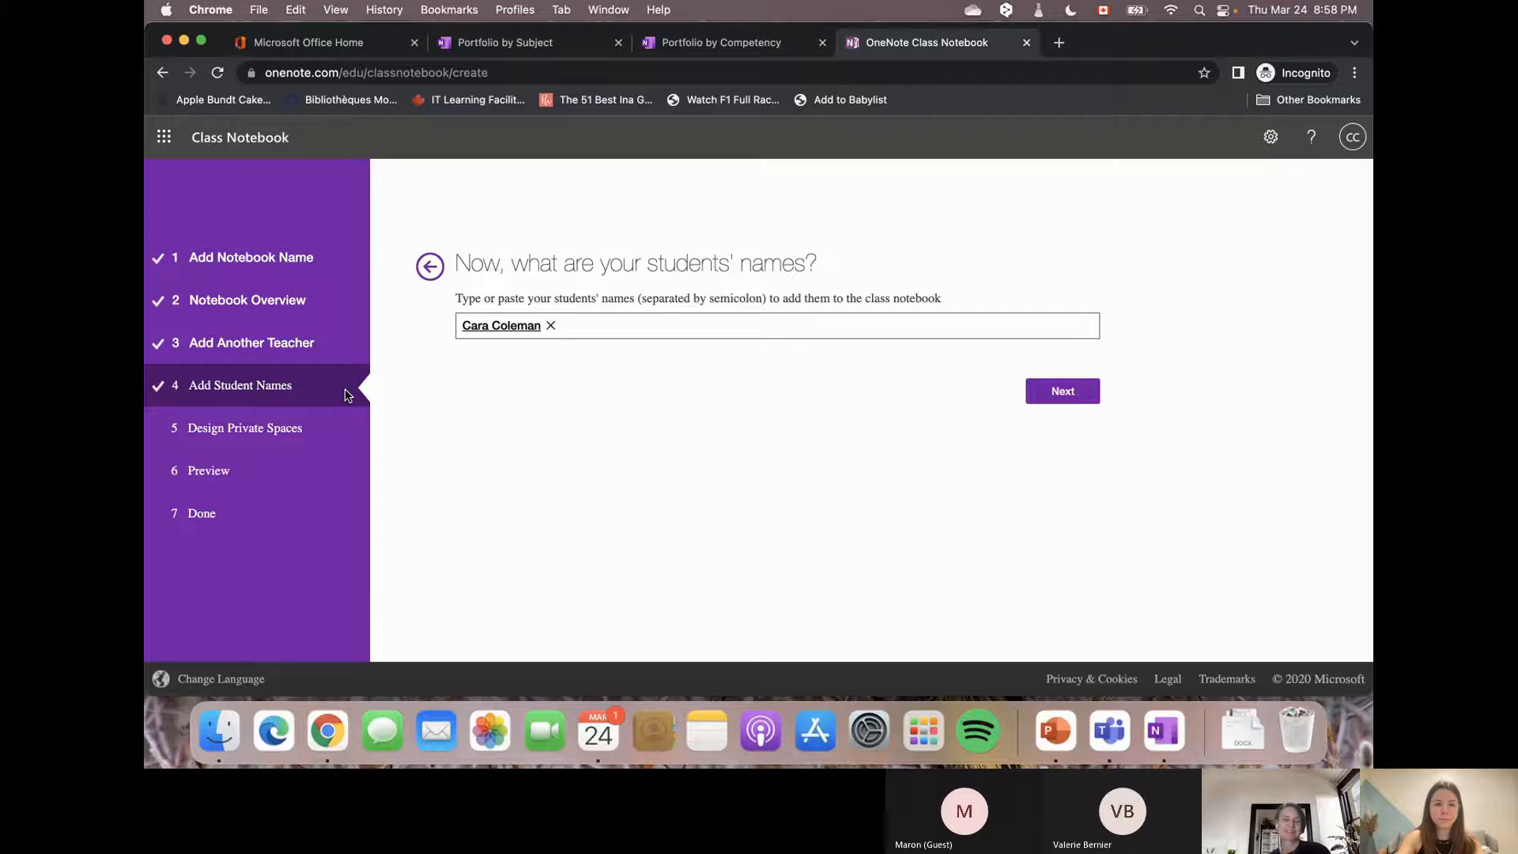
# Look up a student's name in the Portfolio by Competency notebook and add that second student to the new class notebook.
pyautogui.click(730, 40)
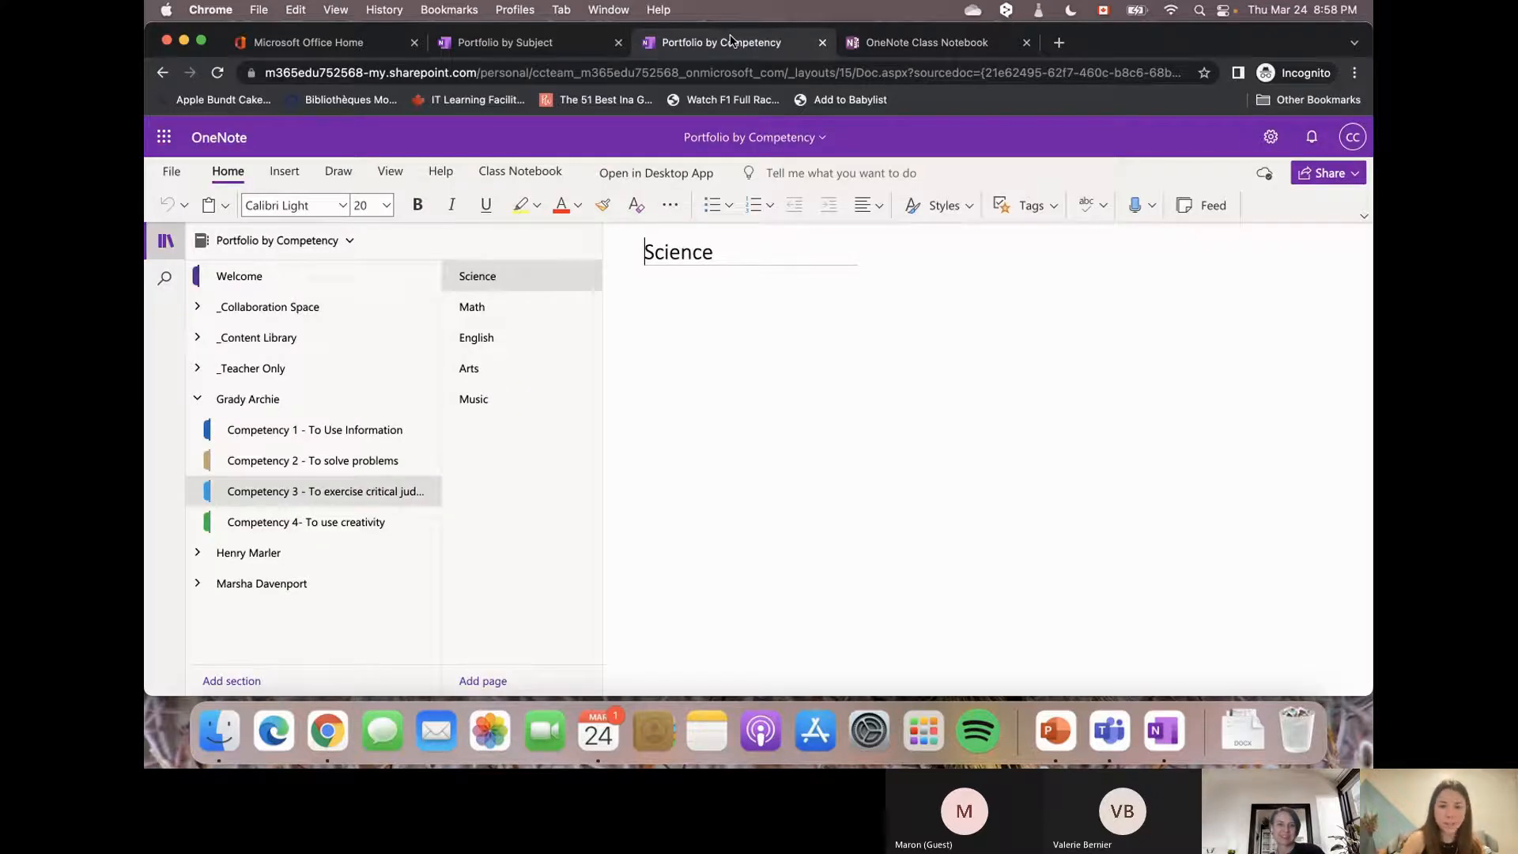
pyautogui.click(903, 46)
pyautogui.write('henry')
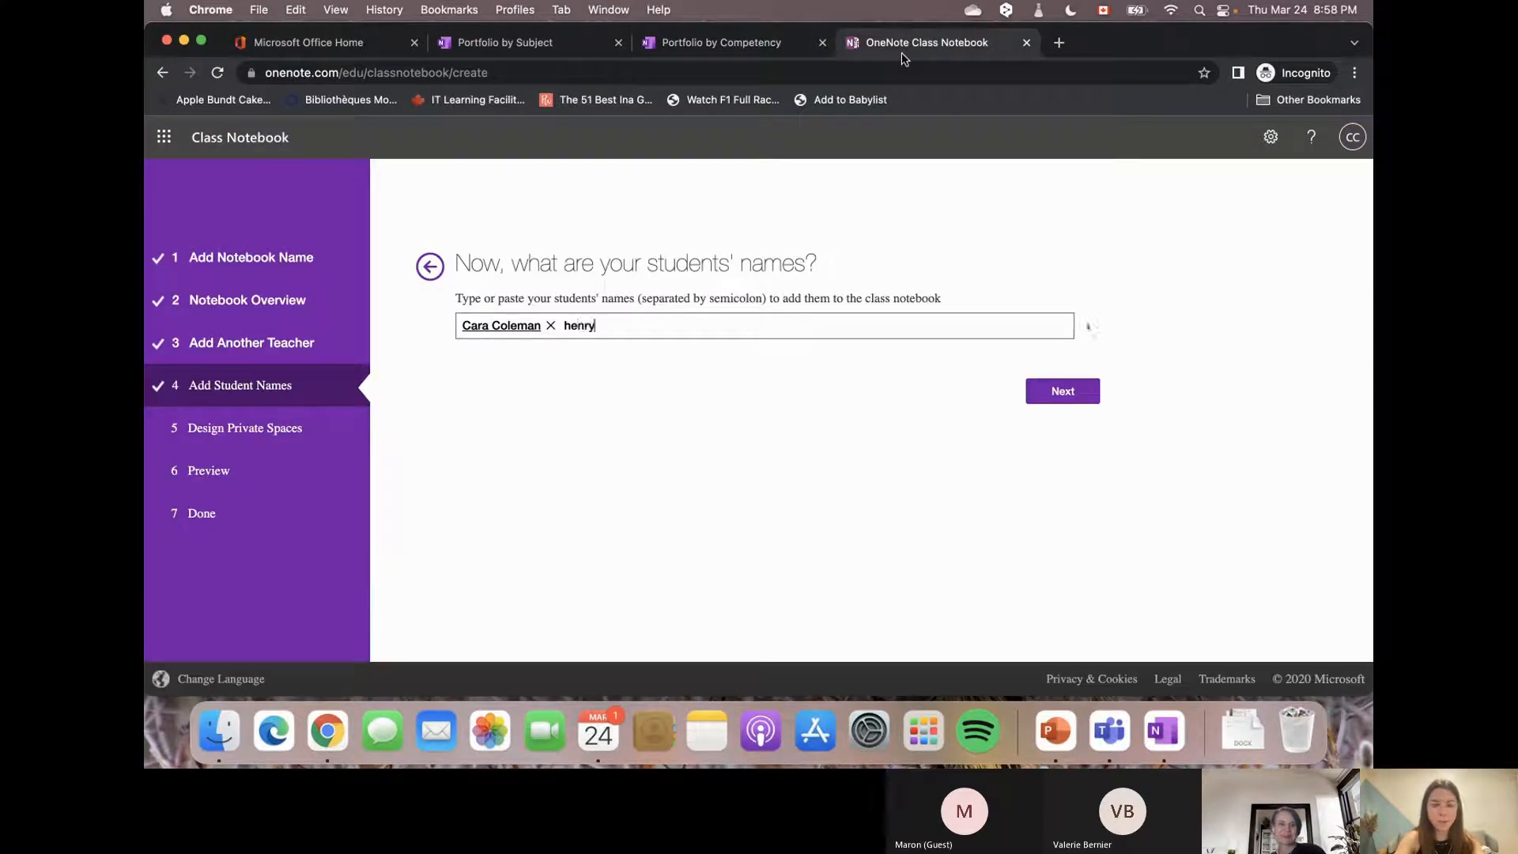
pyautogui.click(577, 354)
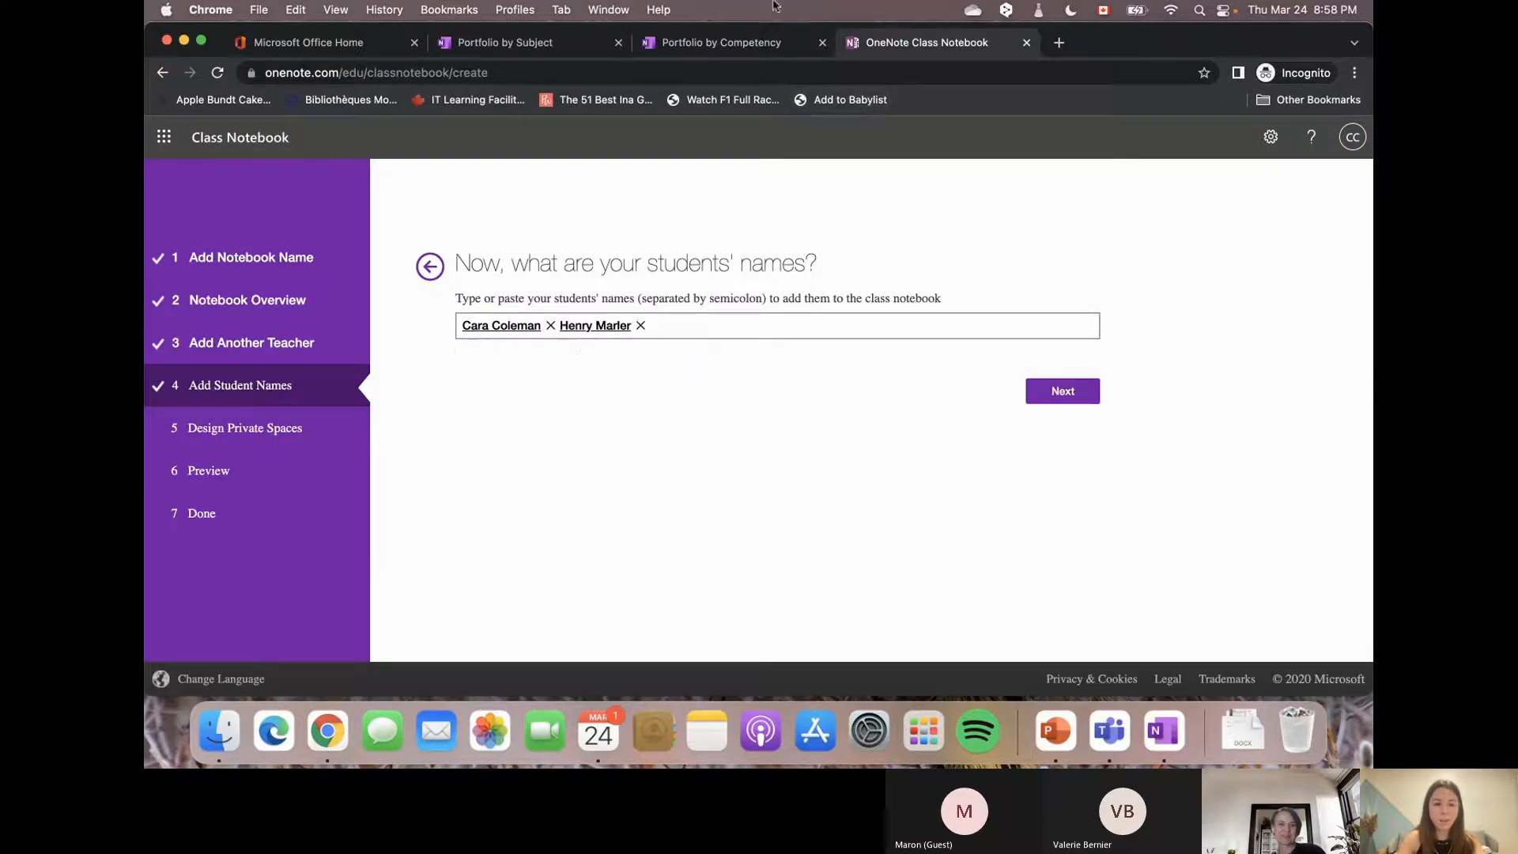
# Recheck the Portfolio by Competency student list and add the third student by searching for the start of the first name.
pyautogui.click(730, 42)
pyautogui.click(963, 46)
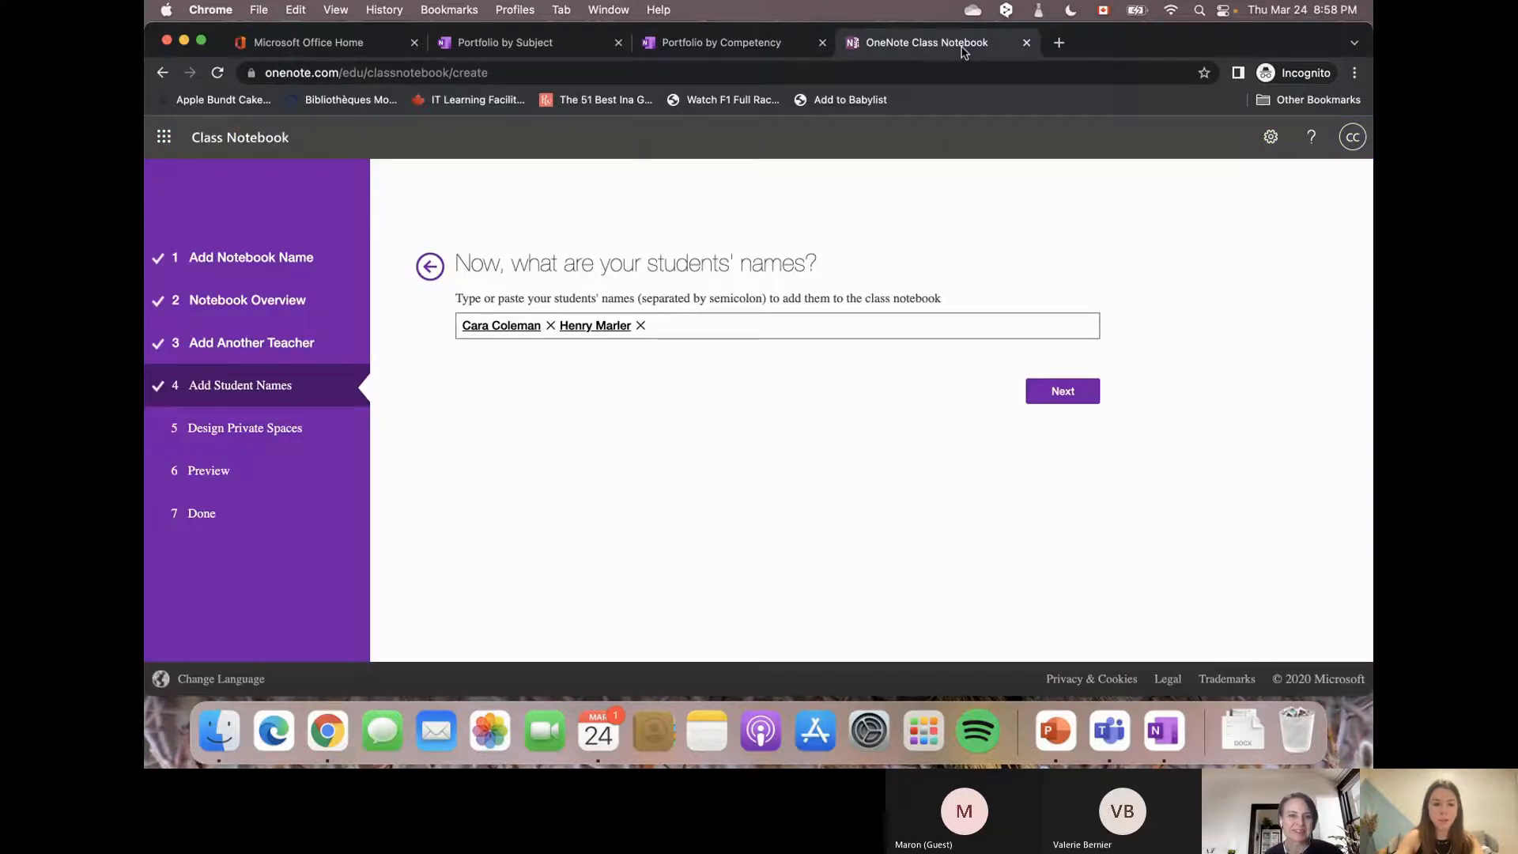
pyautogui.click(793, 332)
pyautogui.write('mar')
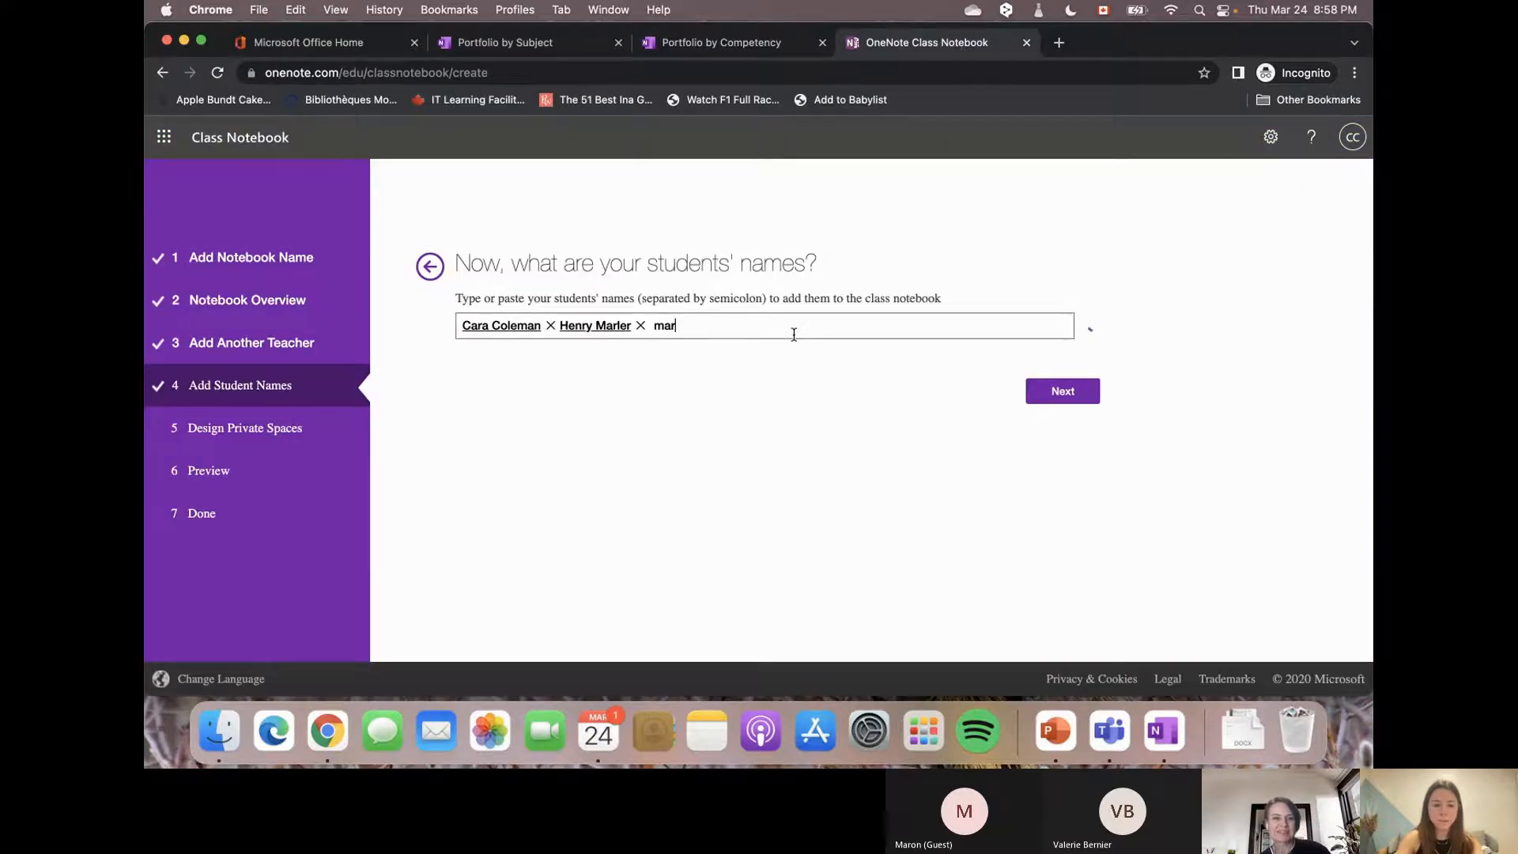
pyautogui.click(665, 354)
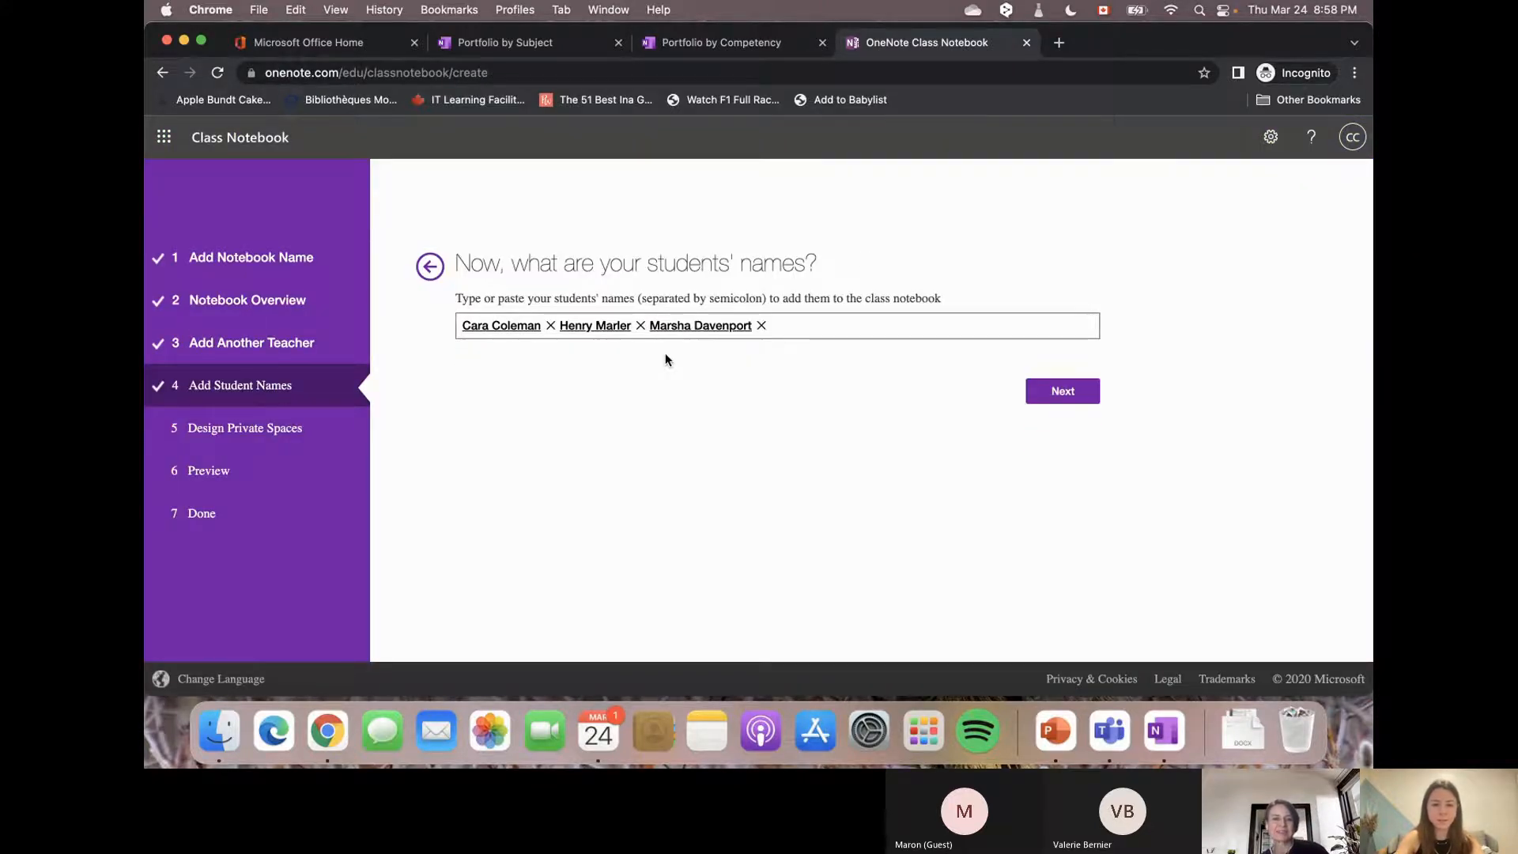
# Try to find a fourth student by partial first name and clear the search entry.
pyautogui.write('sar')
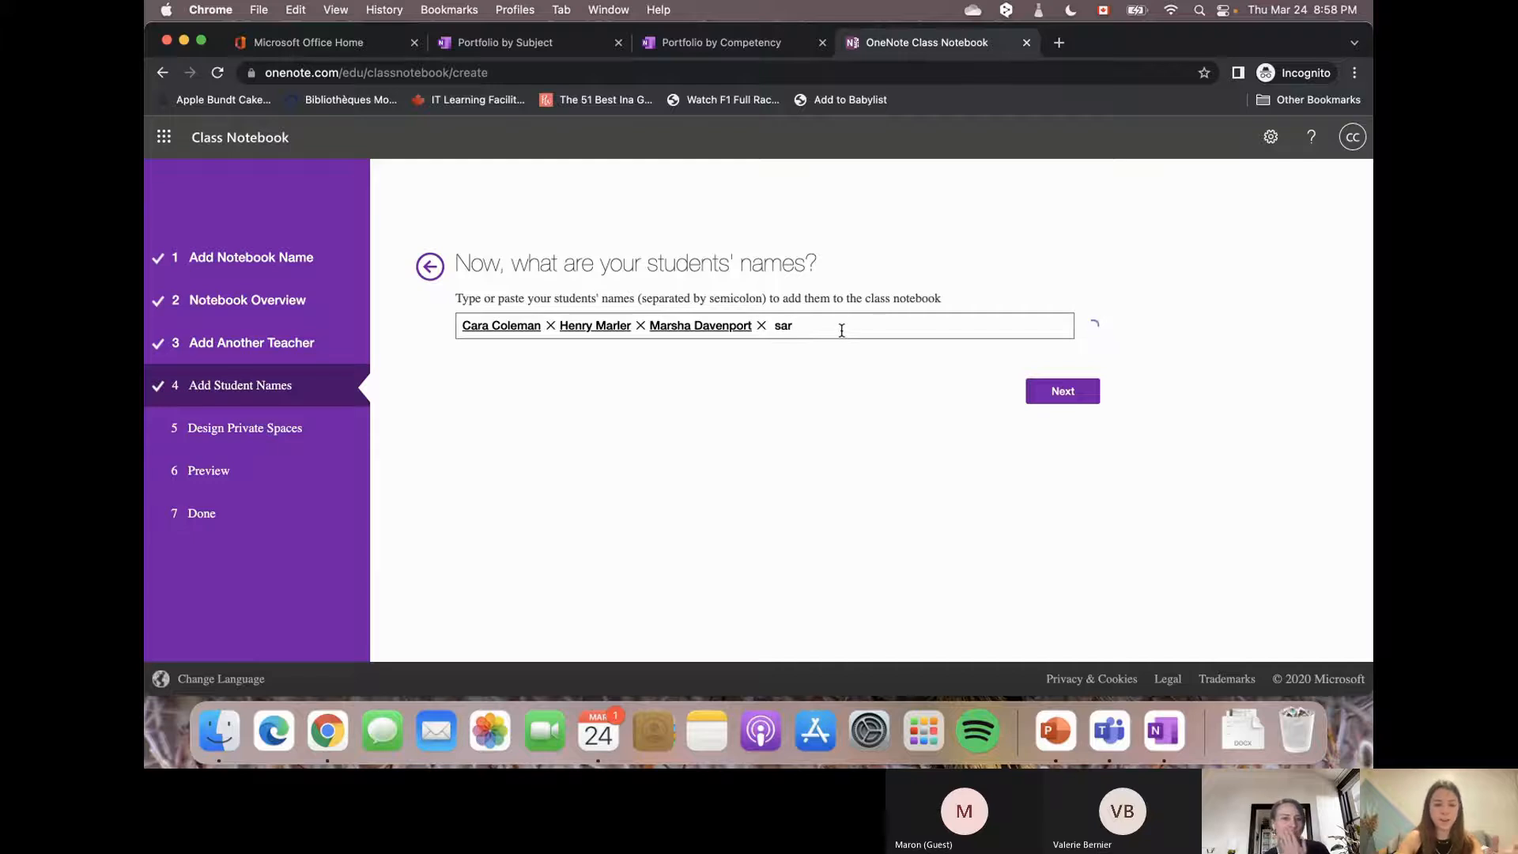
pyautogui.press('BackSpace')
pyautogui.press('BackSpace')
pyautogui.press('BackSpace')
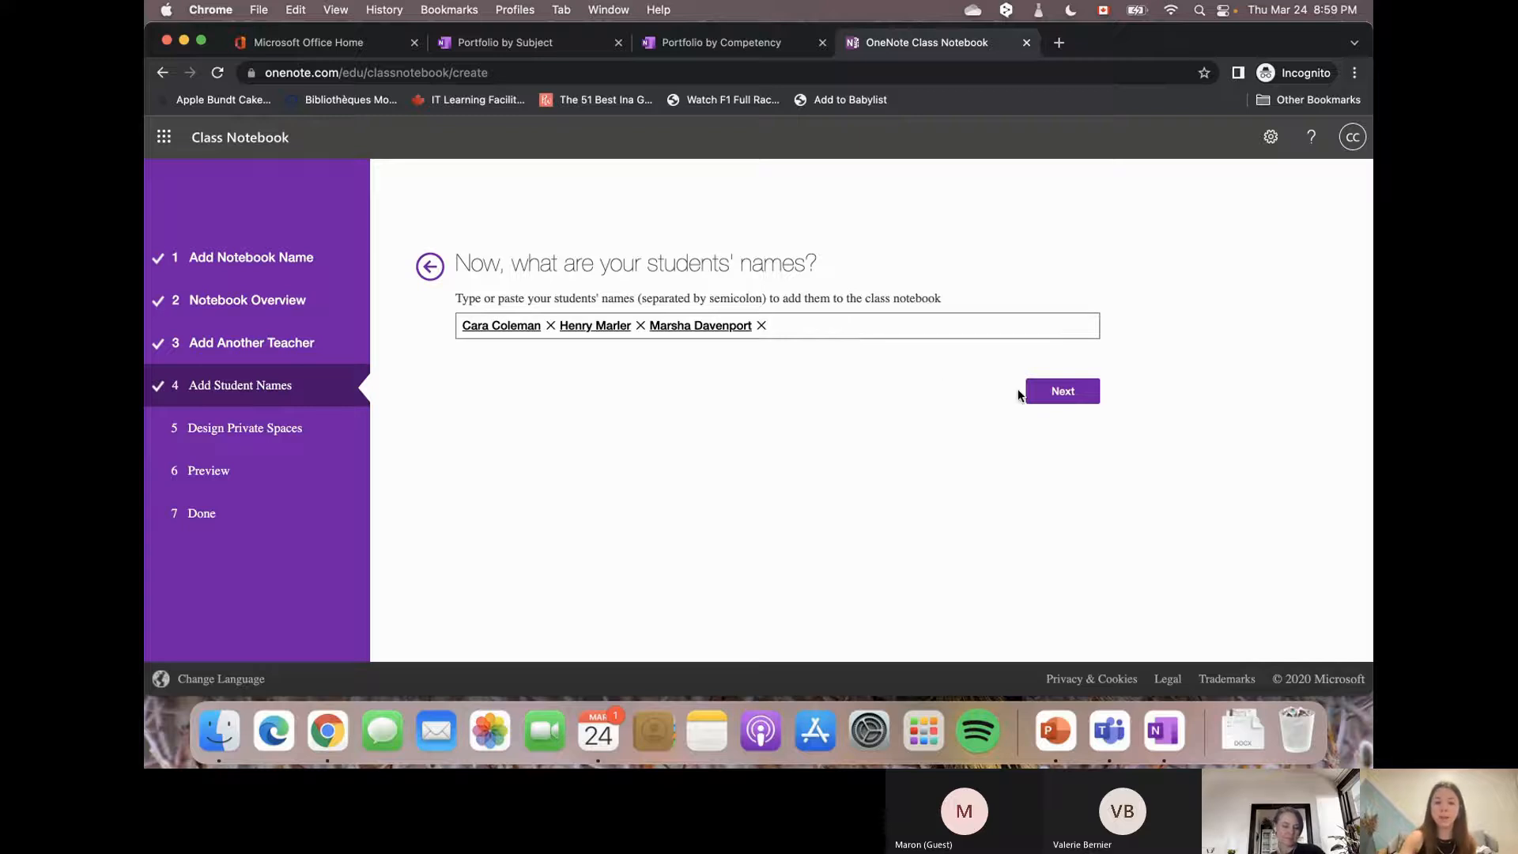
# Accept the student list and remove the suggested Handouts, Class Notes, Homework and Quizzes sections from the students' private spaces.
pyautogui.click(1060, 392)
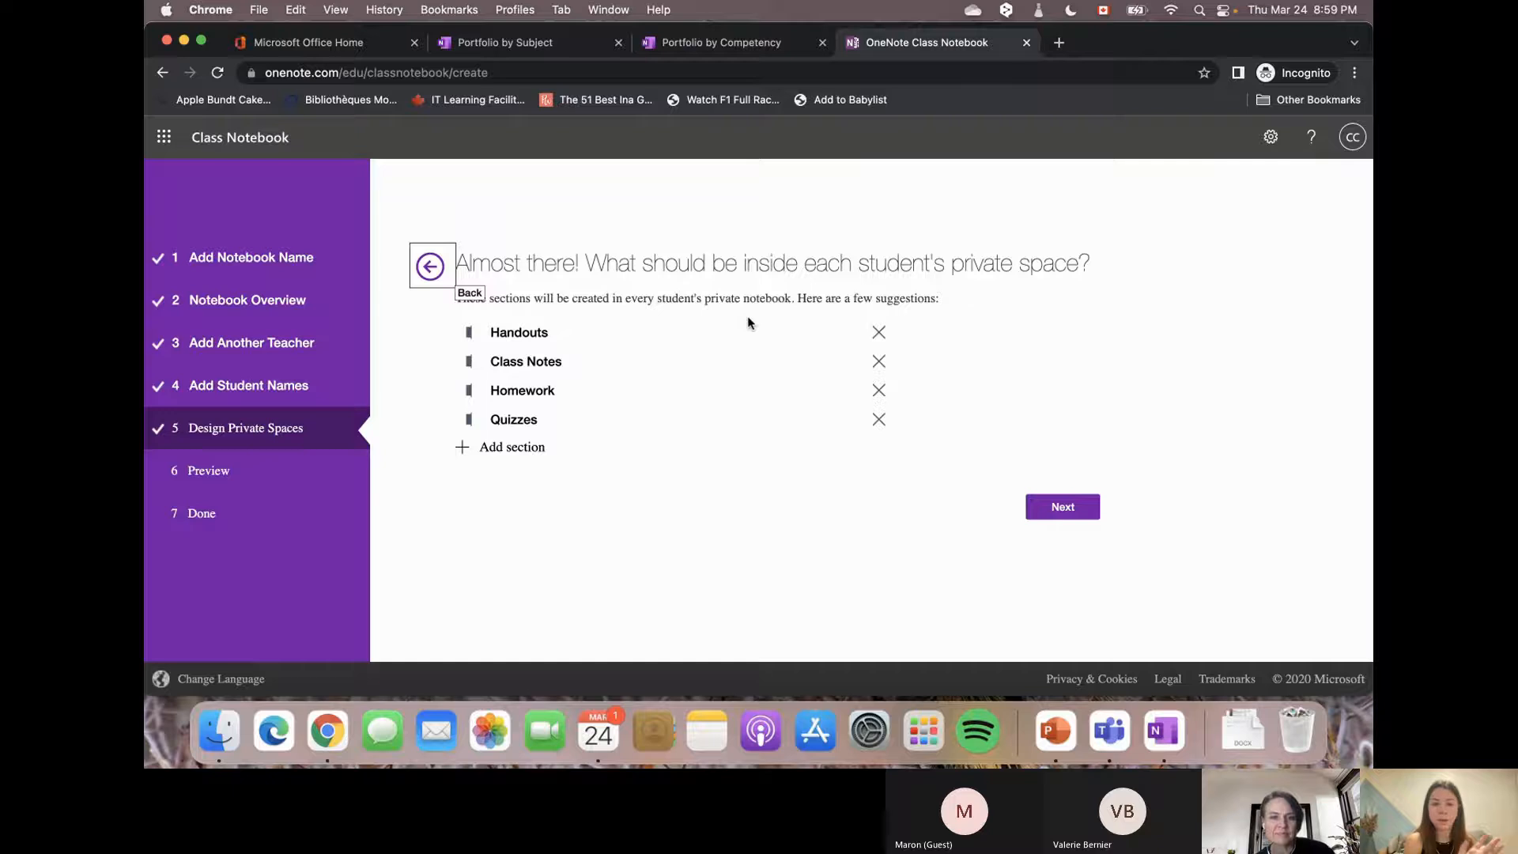
pyautogui.click(879, 335)
pyautogui.click(879, 335)
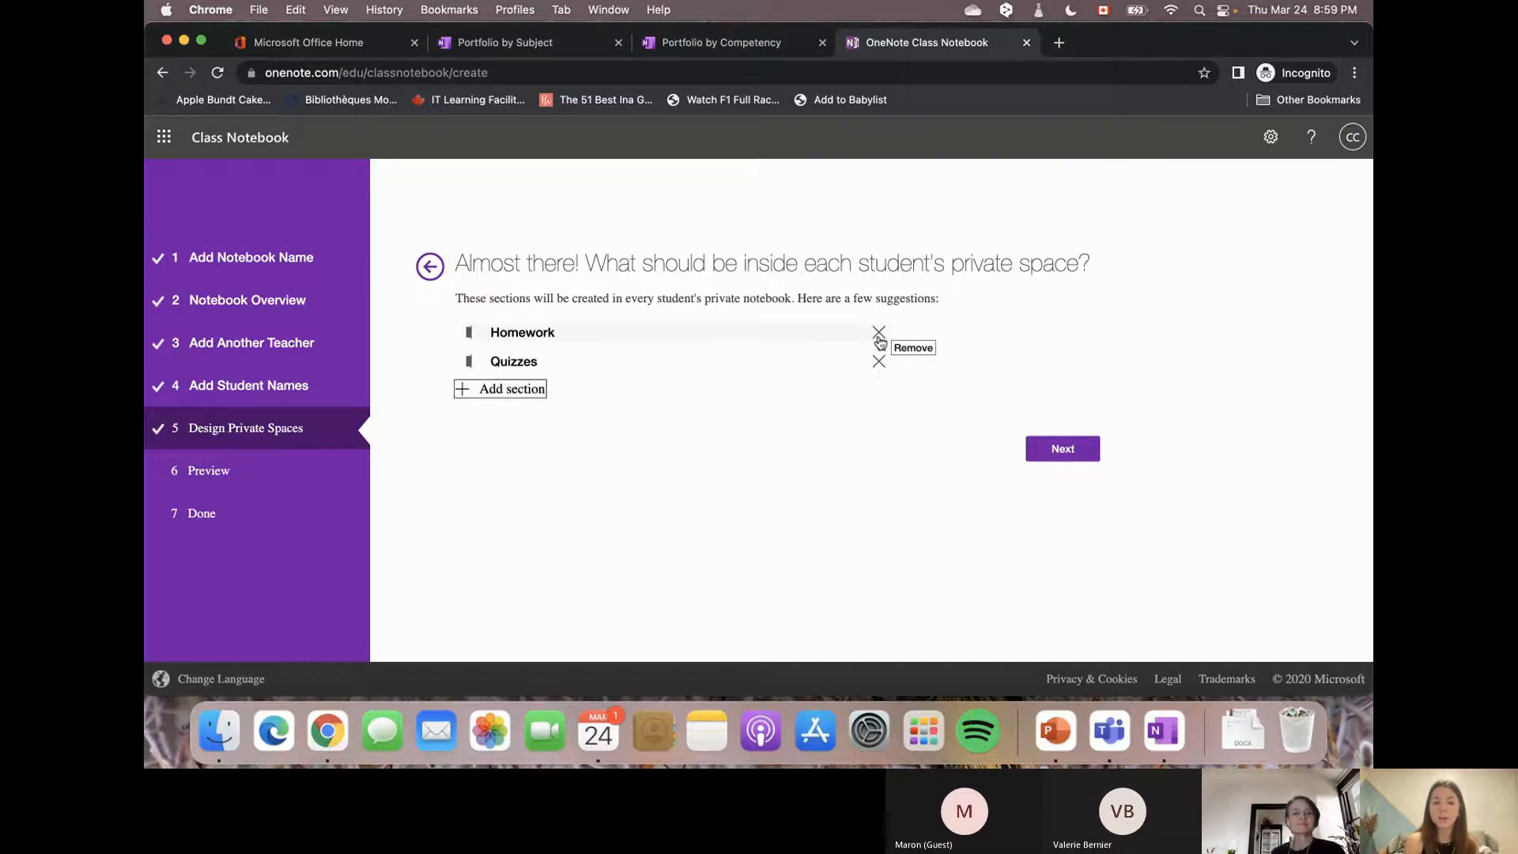
pyautogui.click(879, 335)
pyautogui.click(879, 335)
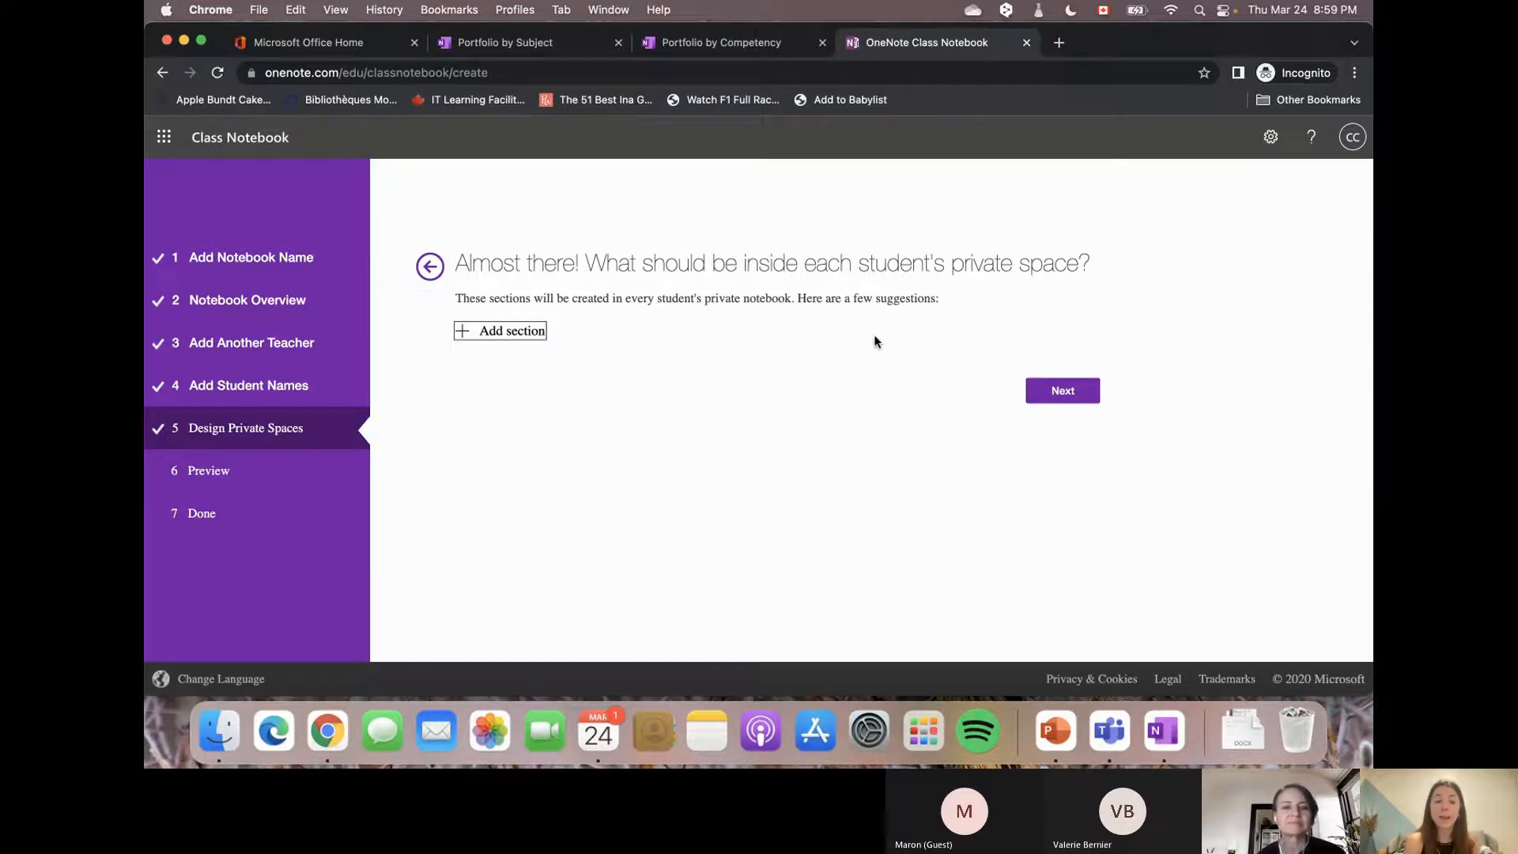
# Add ELA, Science and Math sections to each student's private space.
pyautogui.click(468, 338)
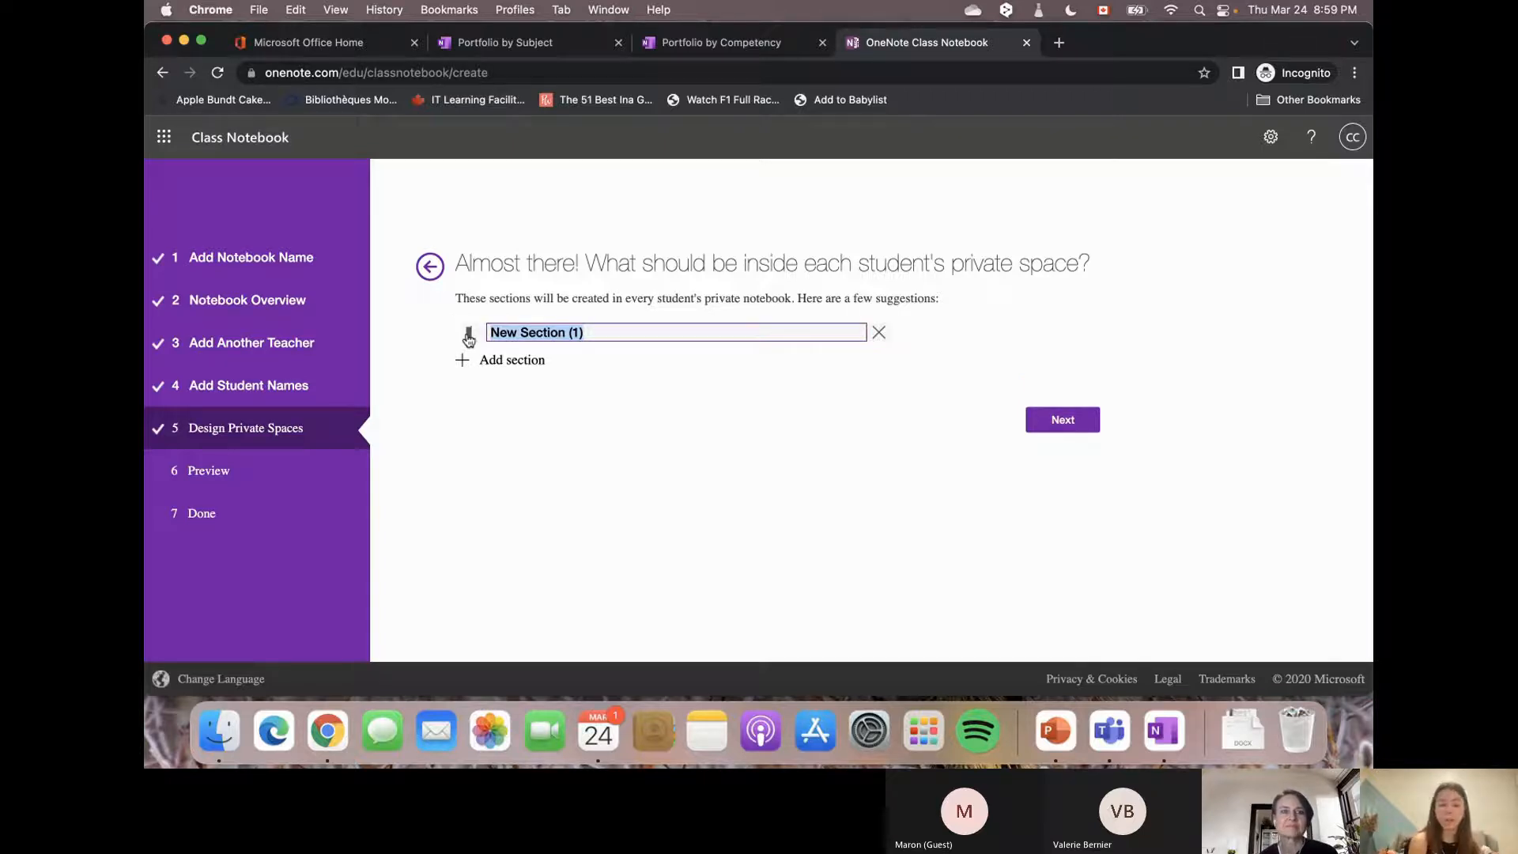
pyautogui.write('ELA')
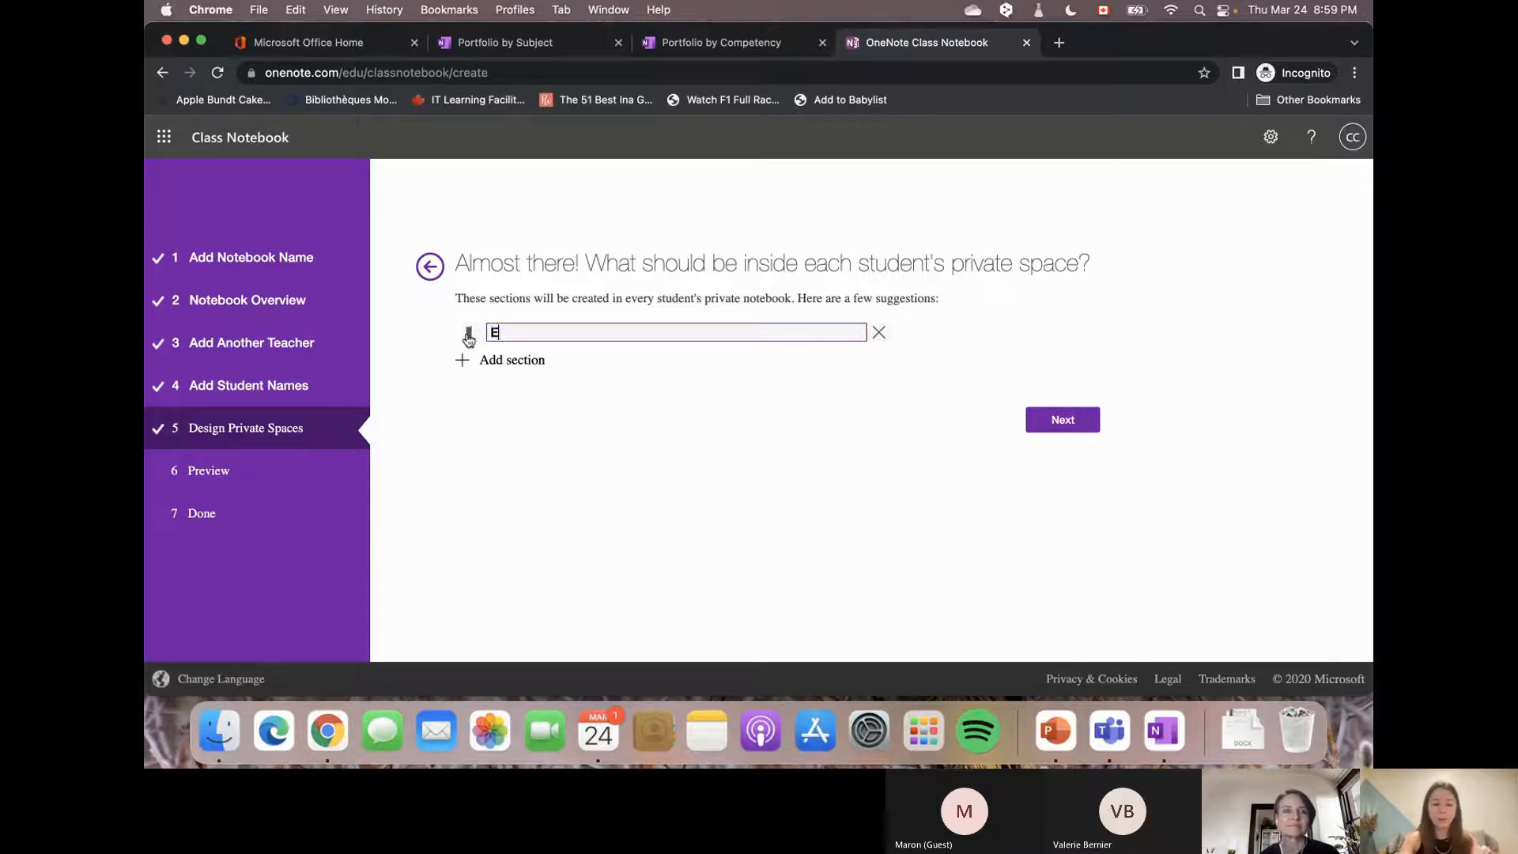
pyautogui.click(467, 364)
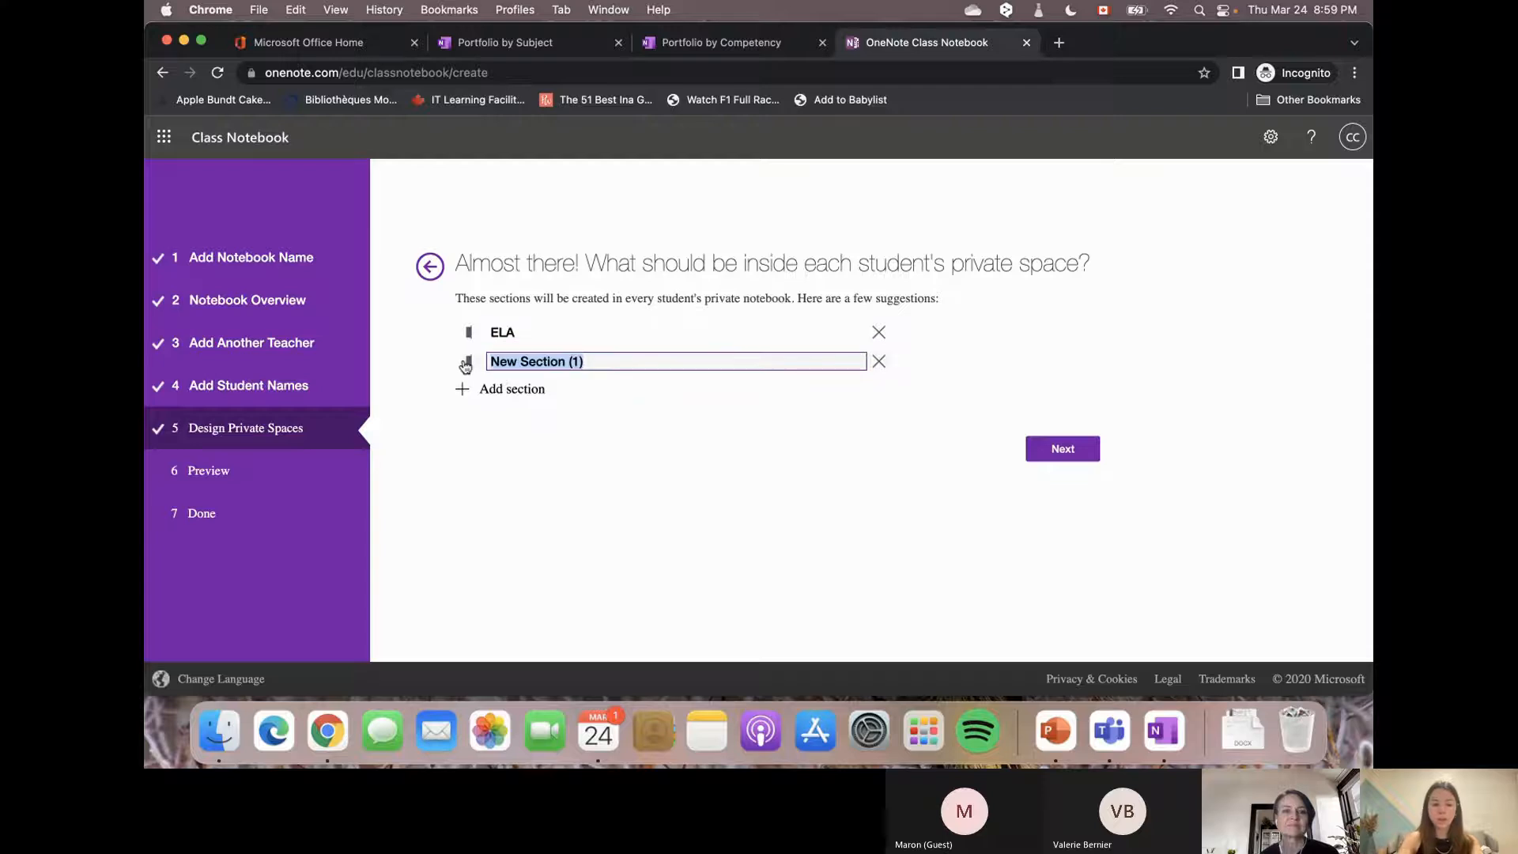
pyautogui.write('Science')
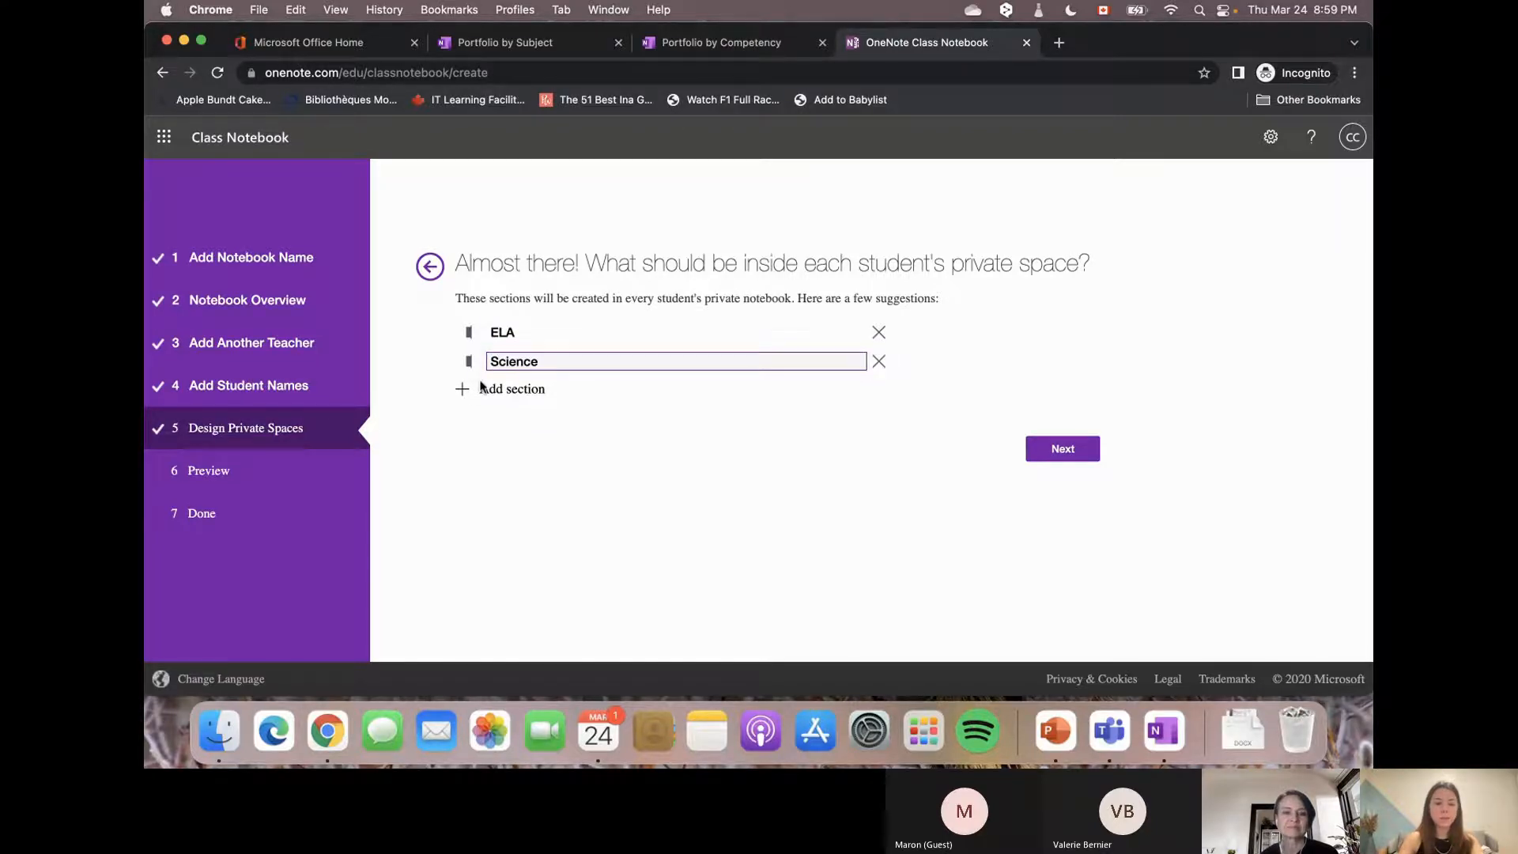
pyautogui.click(465, 388)
pyautogui.write('Math')
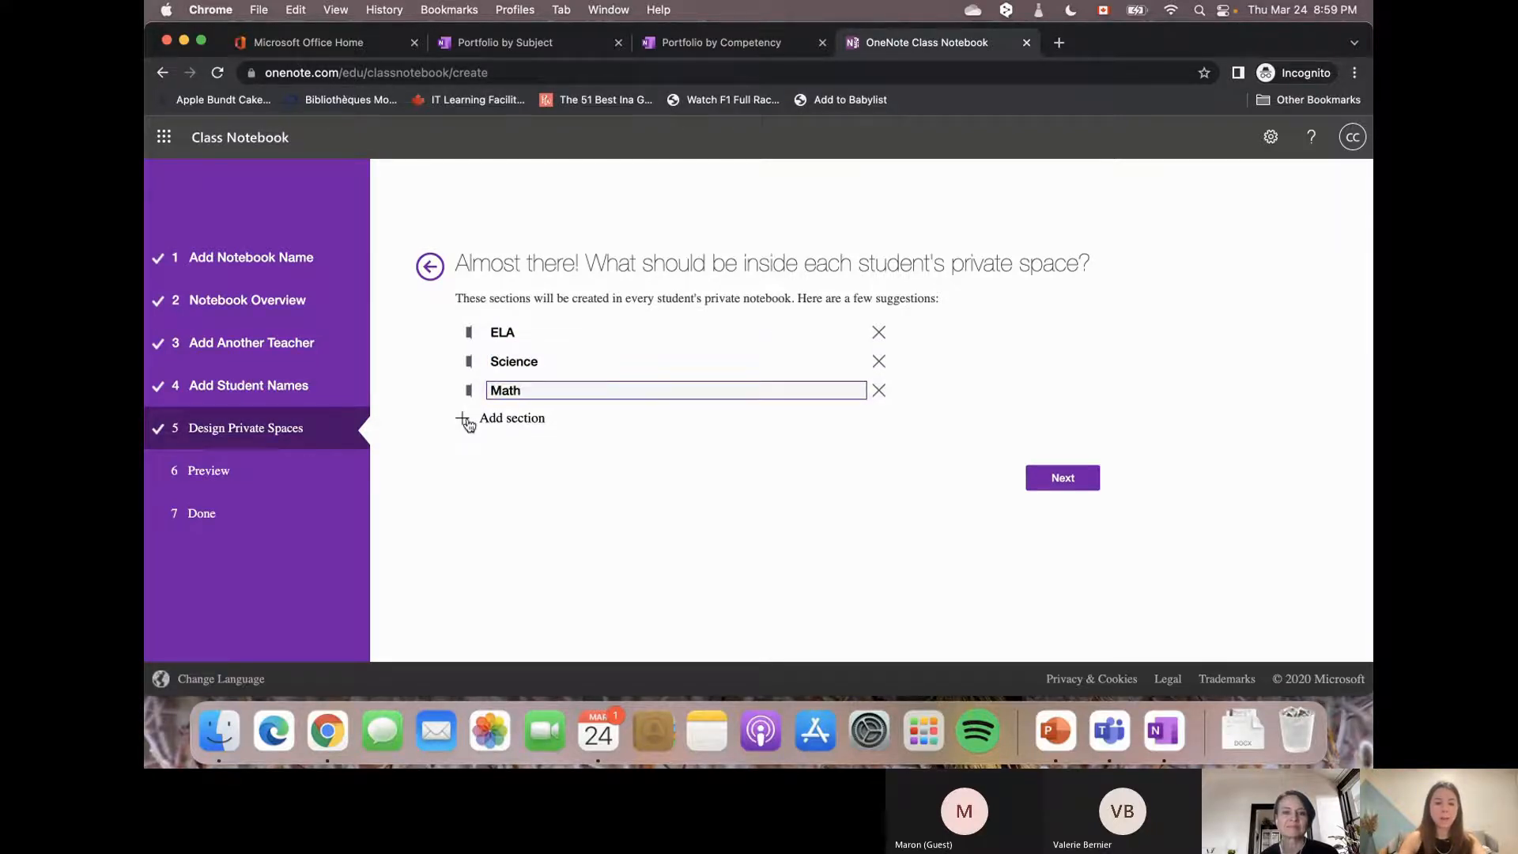
# Add Art, Music, SEL and FSL sections after Math in each student's private space.
pyautogui.click(466, 421)
pyautogui.write('Art')
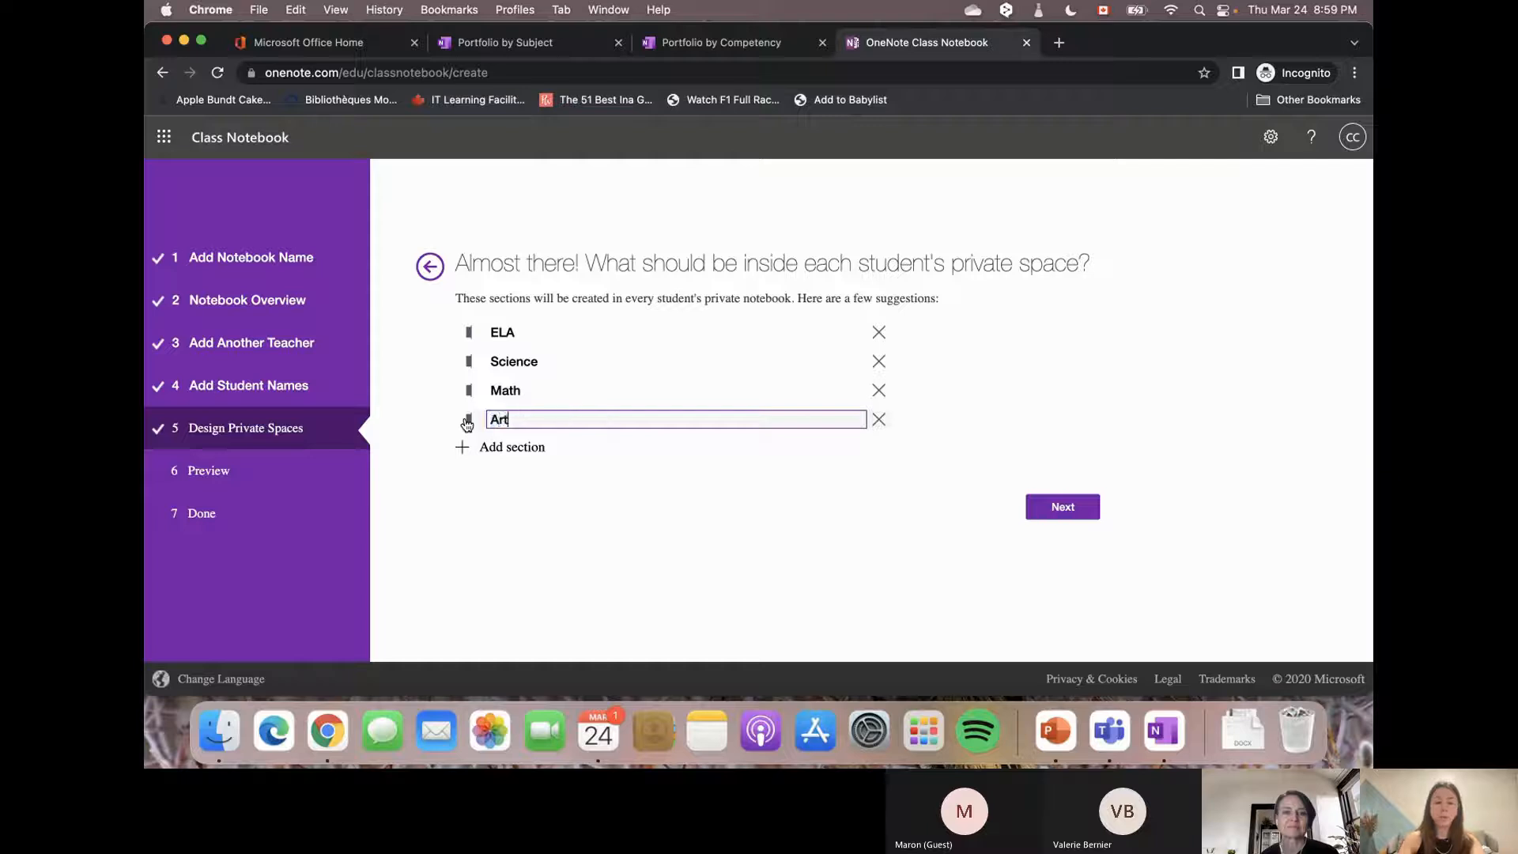
pyautogui.click(467, 449)
pyautogui.write('Music')
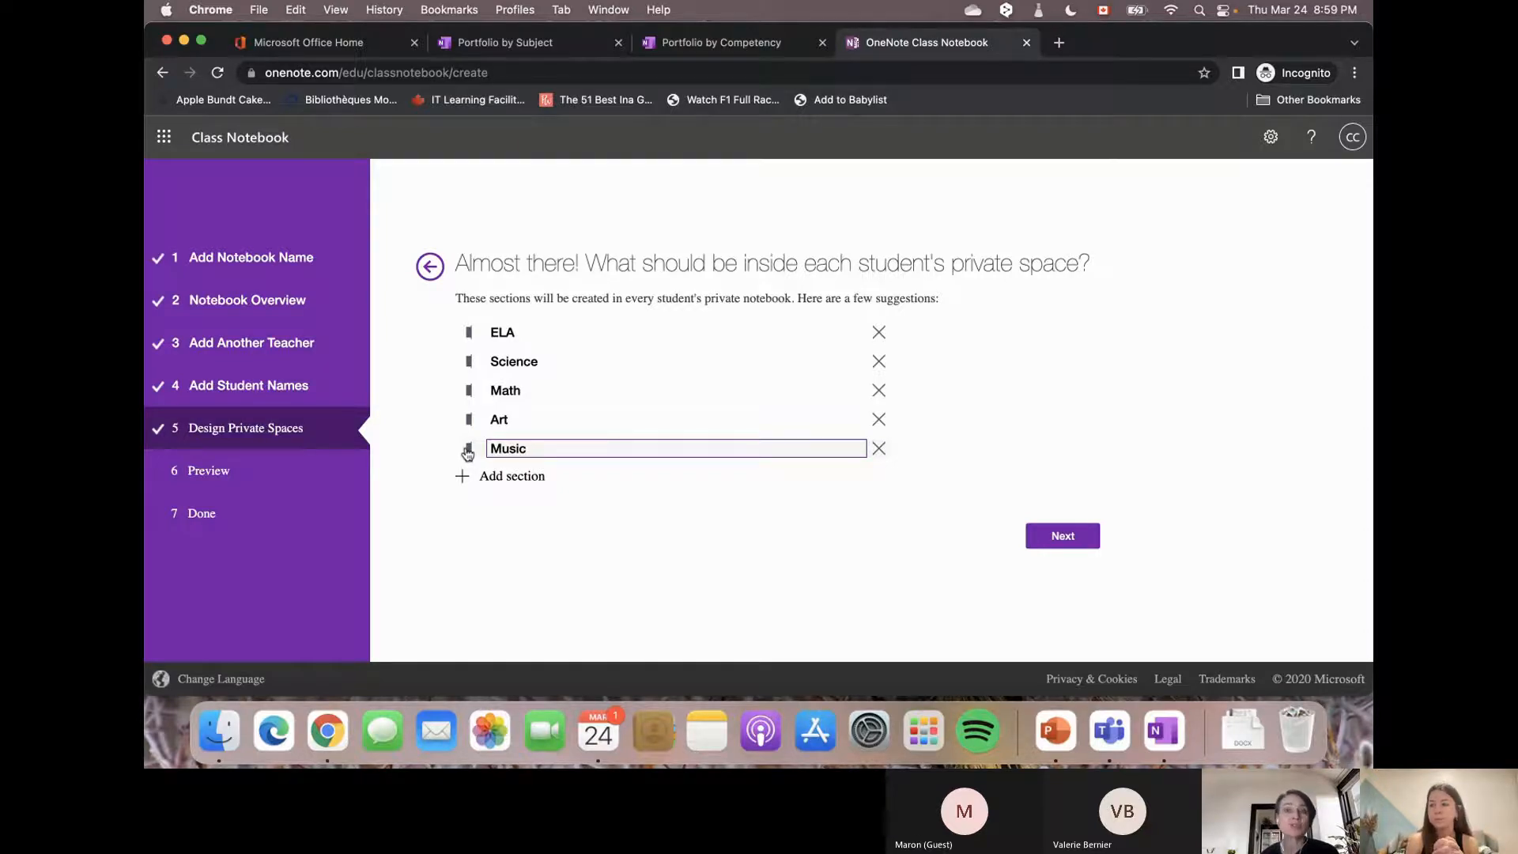
pyautogui.click(464, 476)
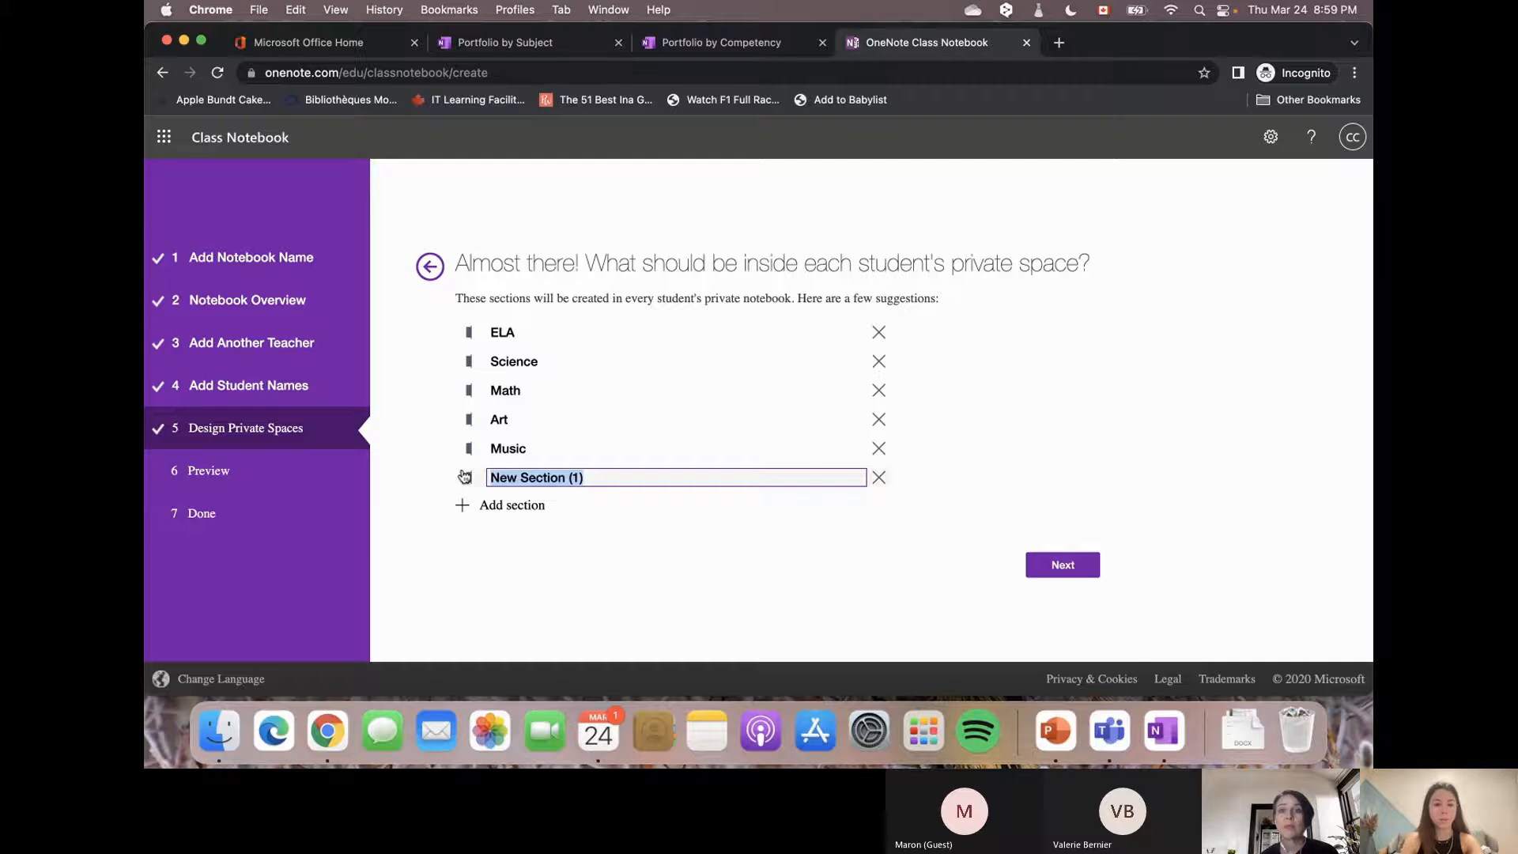
pyautogui.write('SEL')
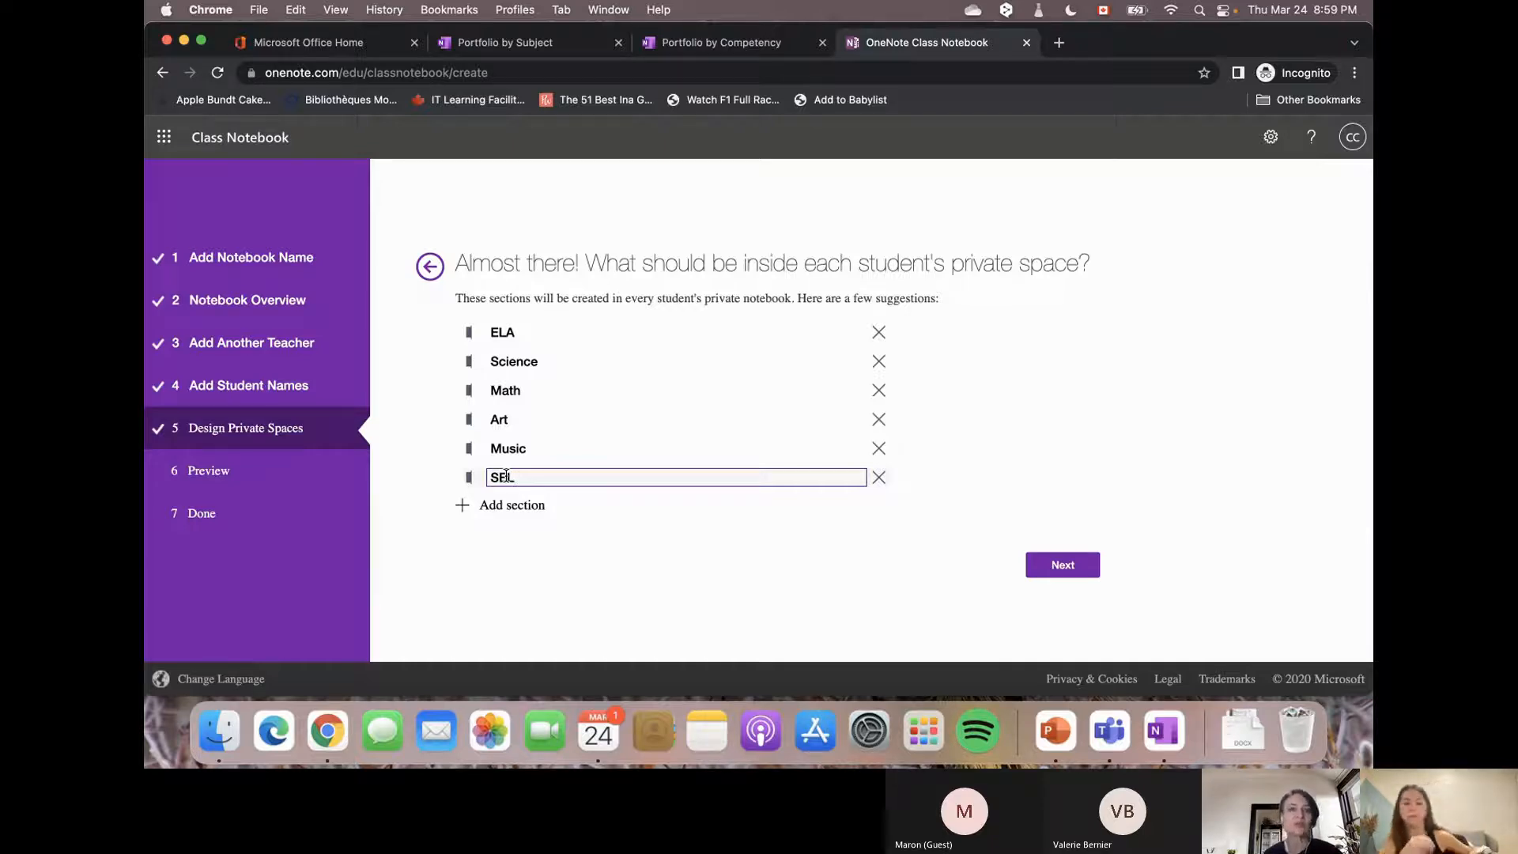
pyautogui.click(460, 508)
pyautogui.write('FSL')
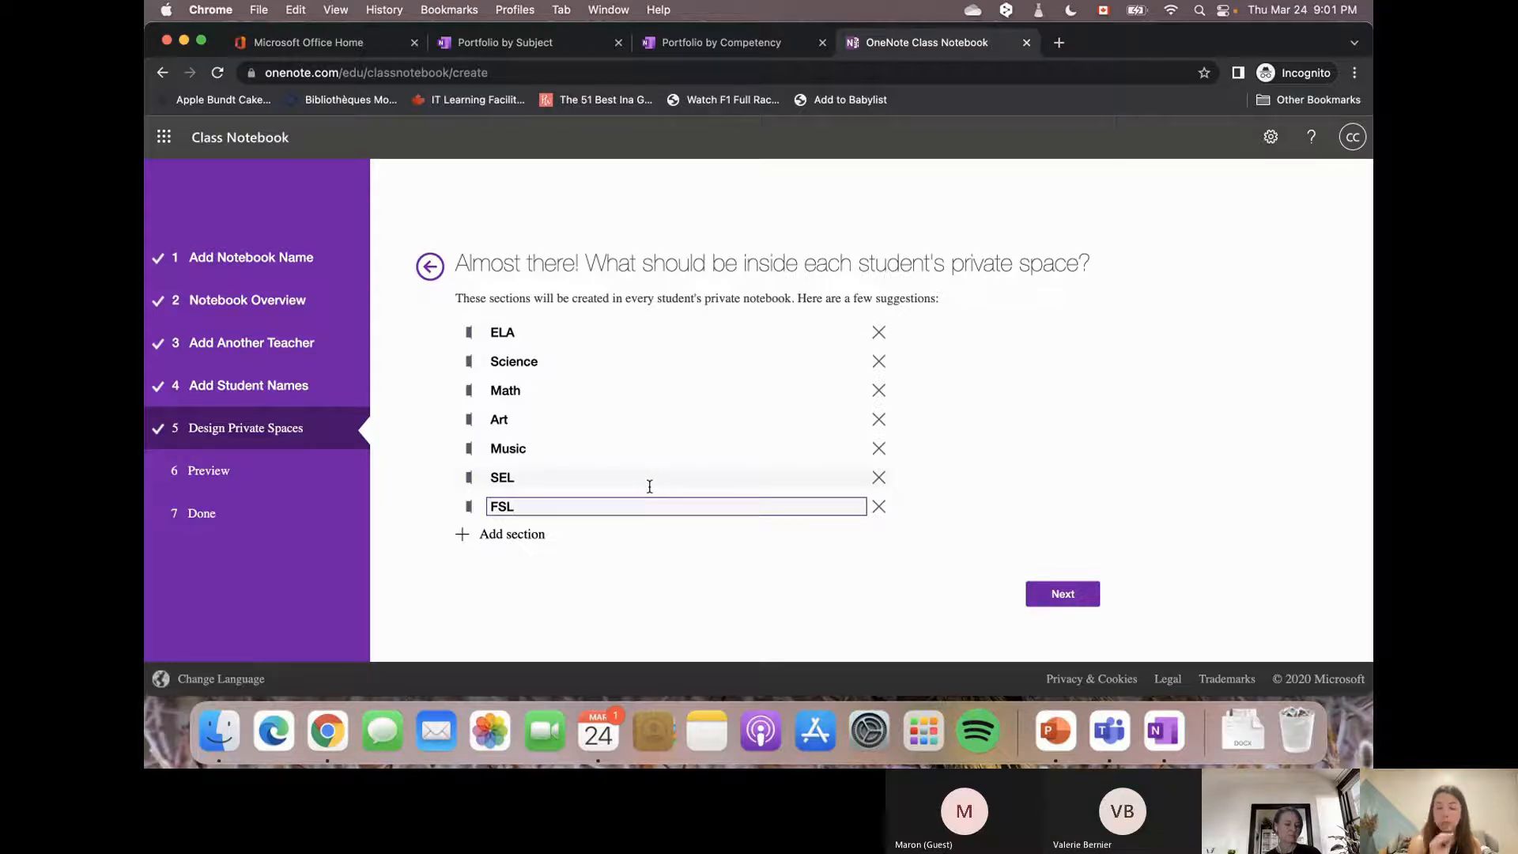
# Review the teacher's and student's notebook layouts in the visual preview and create the class notebook.
pyautogui.click(1076, 589)
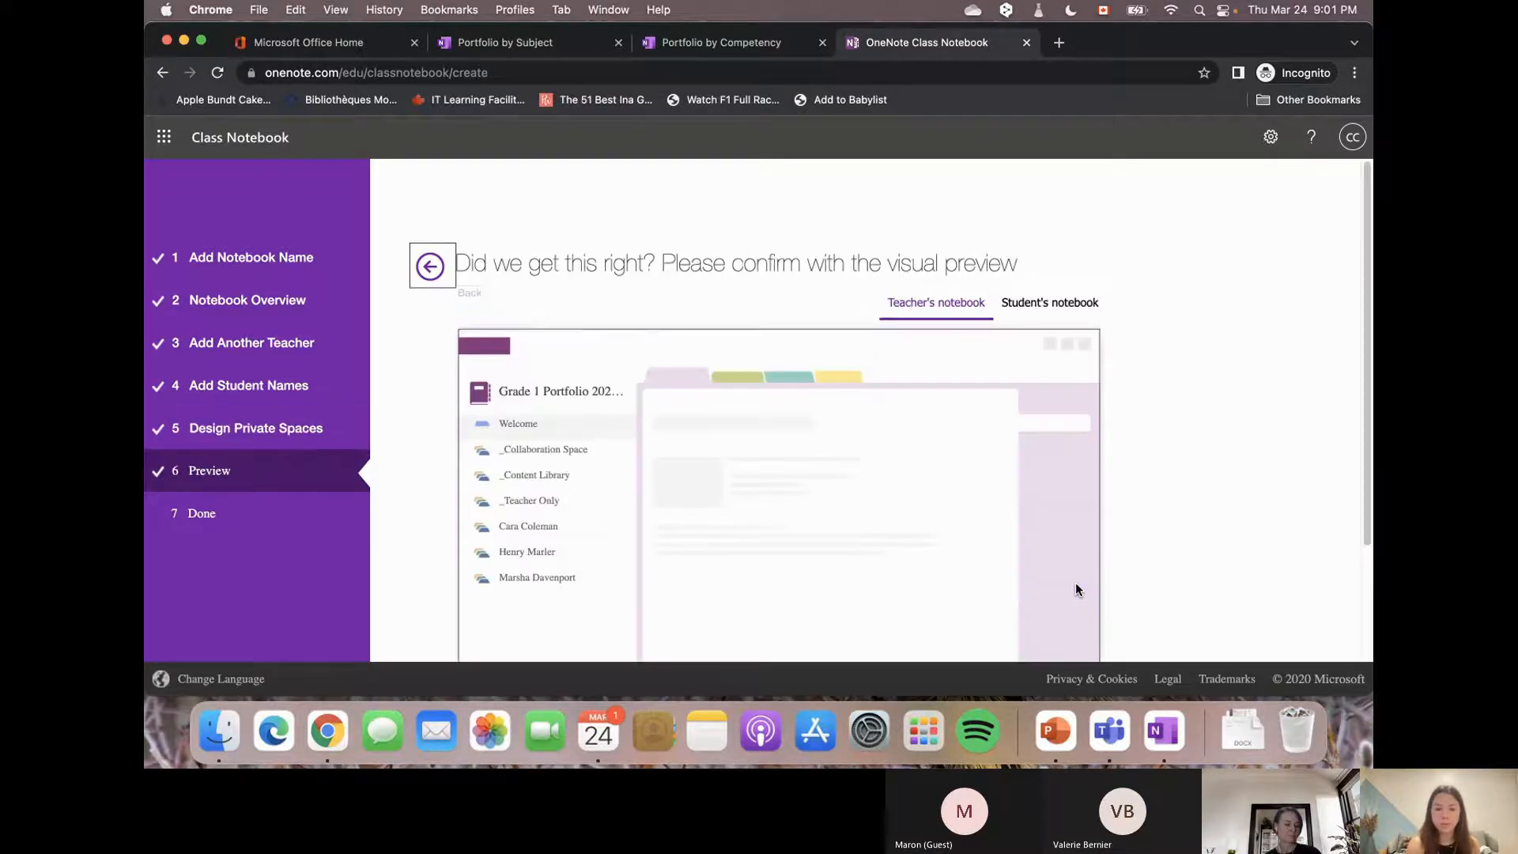
pyautogui.scroll(-3, 1076, 589)
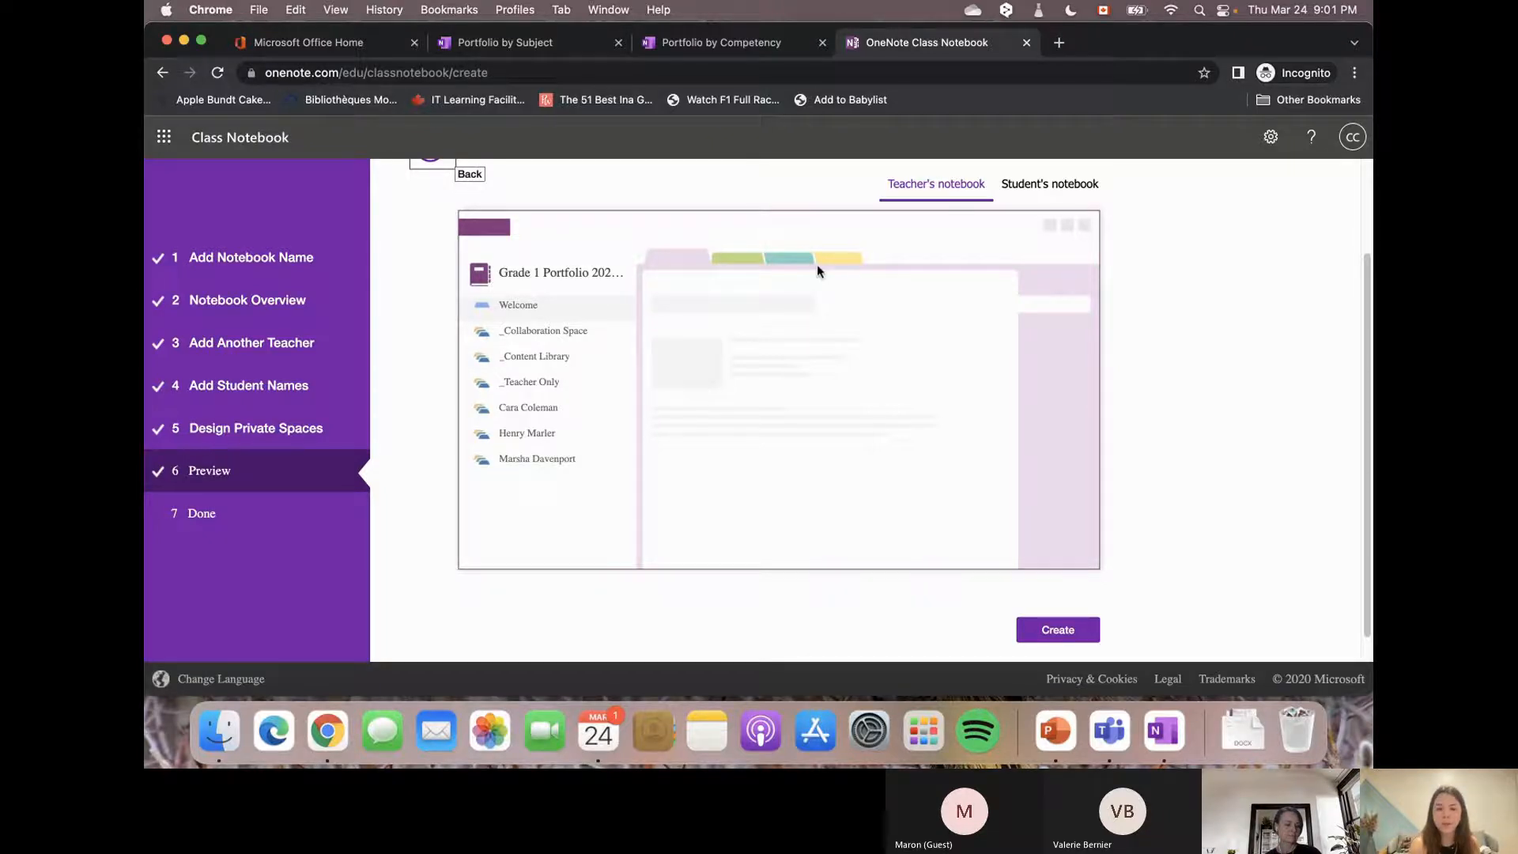
pyautogui.click(1058, 186)
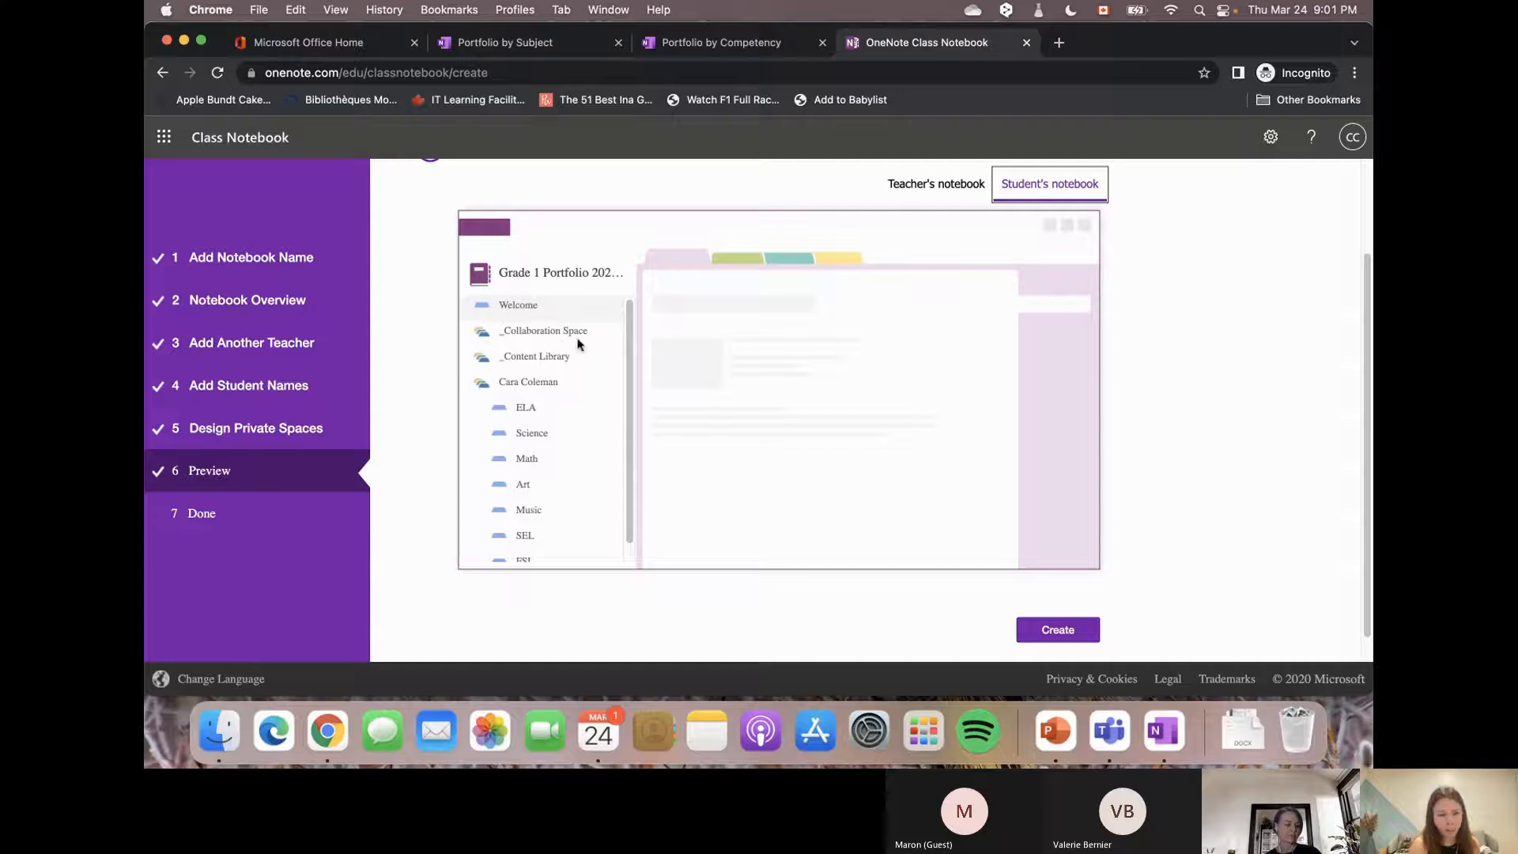
pyautogui.scroll(-1, 583, 348)
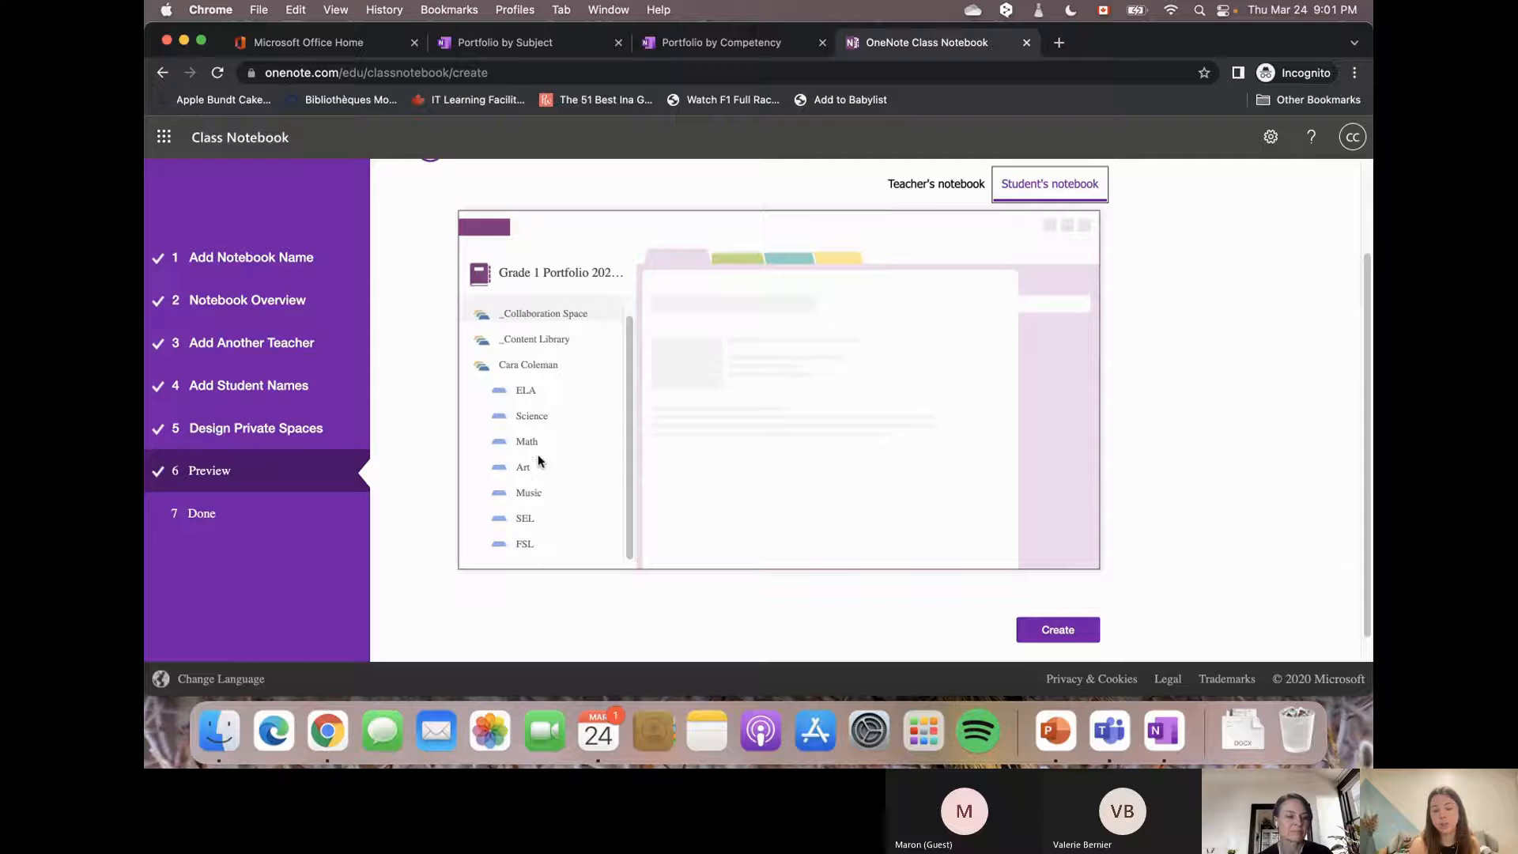
pyautogui.scroll(3, 1039, 534)
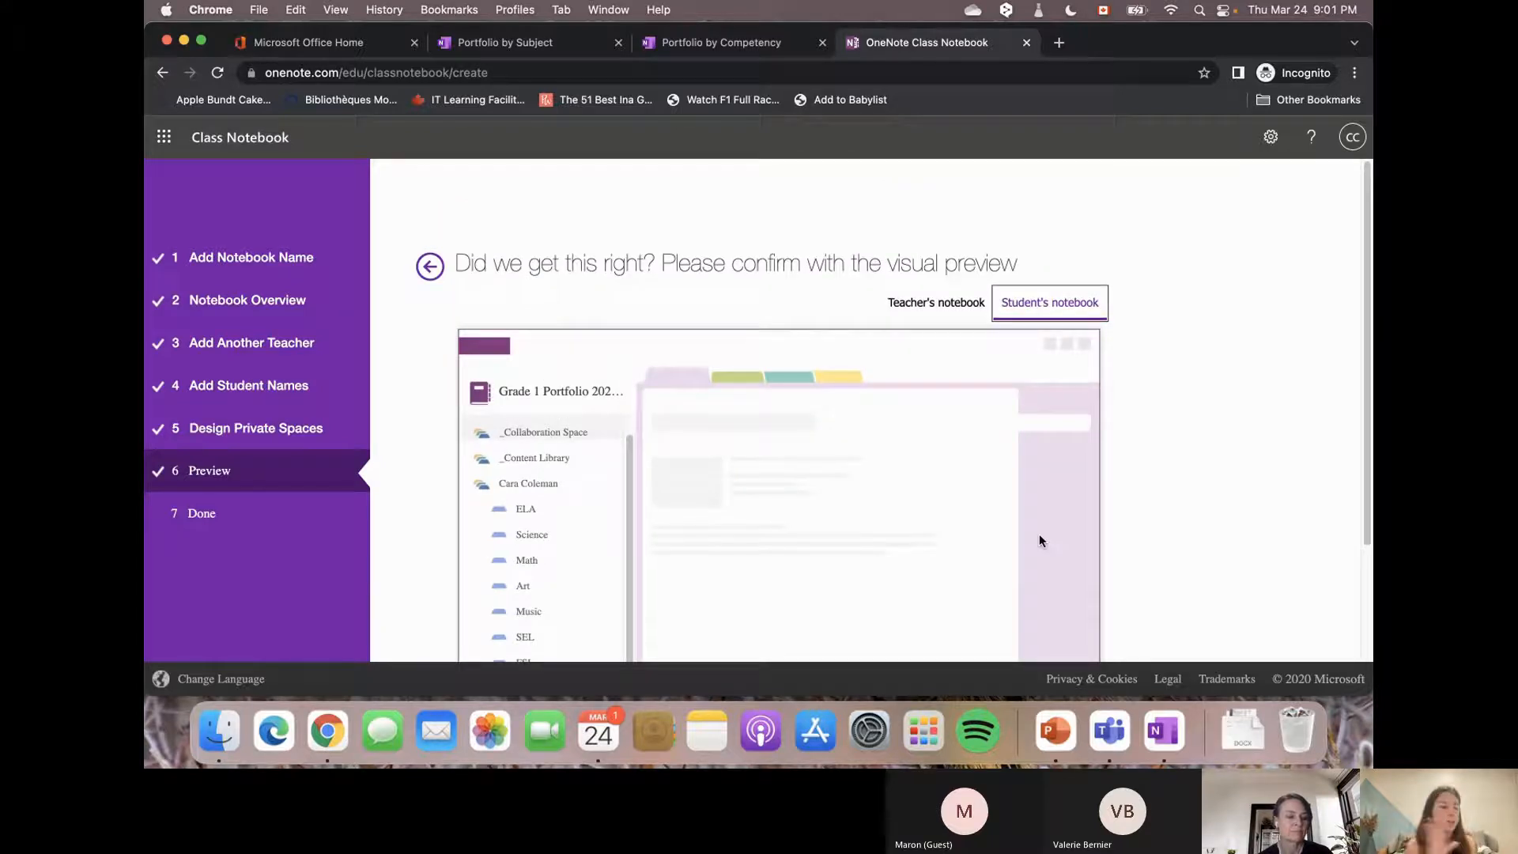
pyautogui.scroll(-3, 1039, 537)
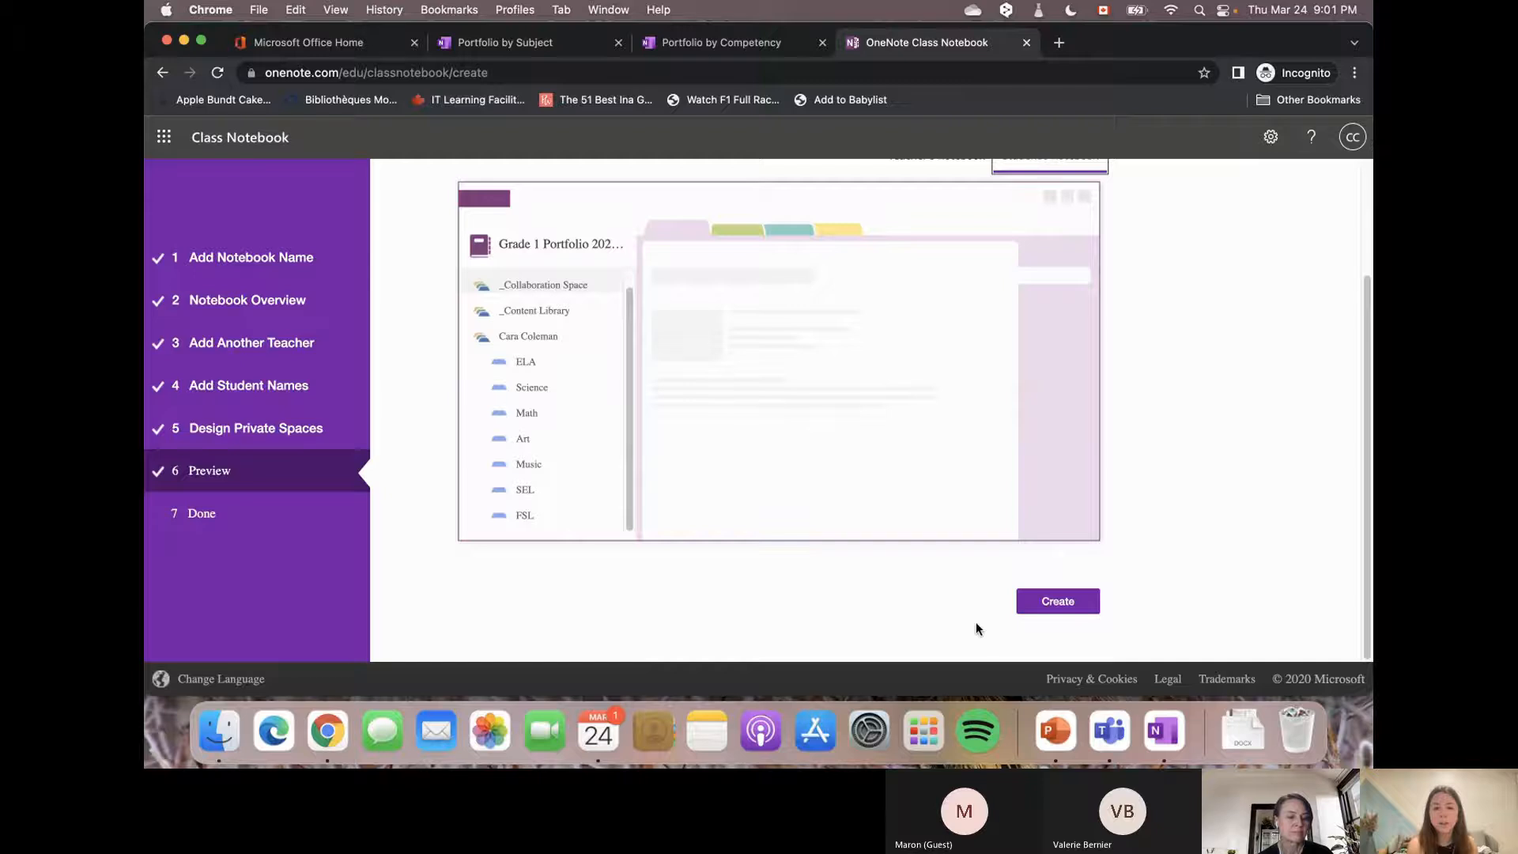
pyautogui.click(1072, 603)
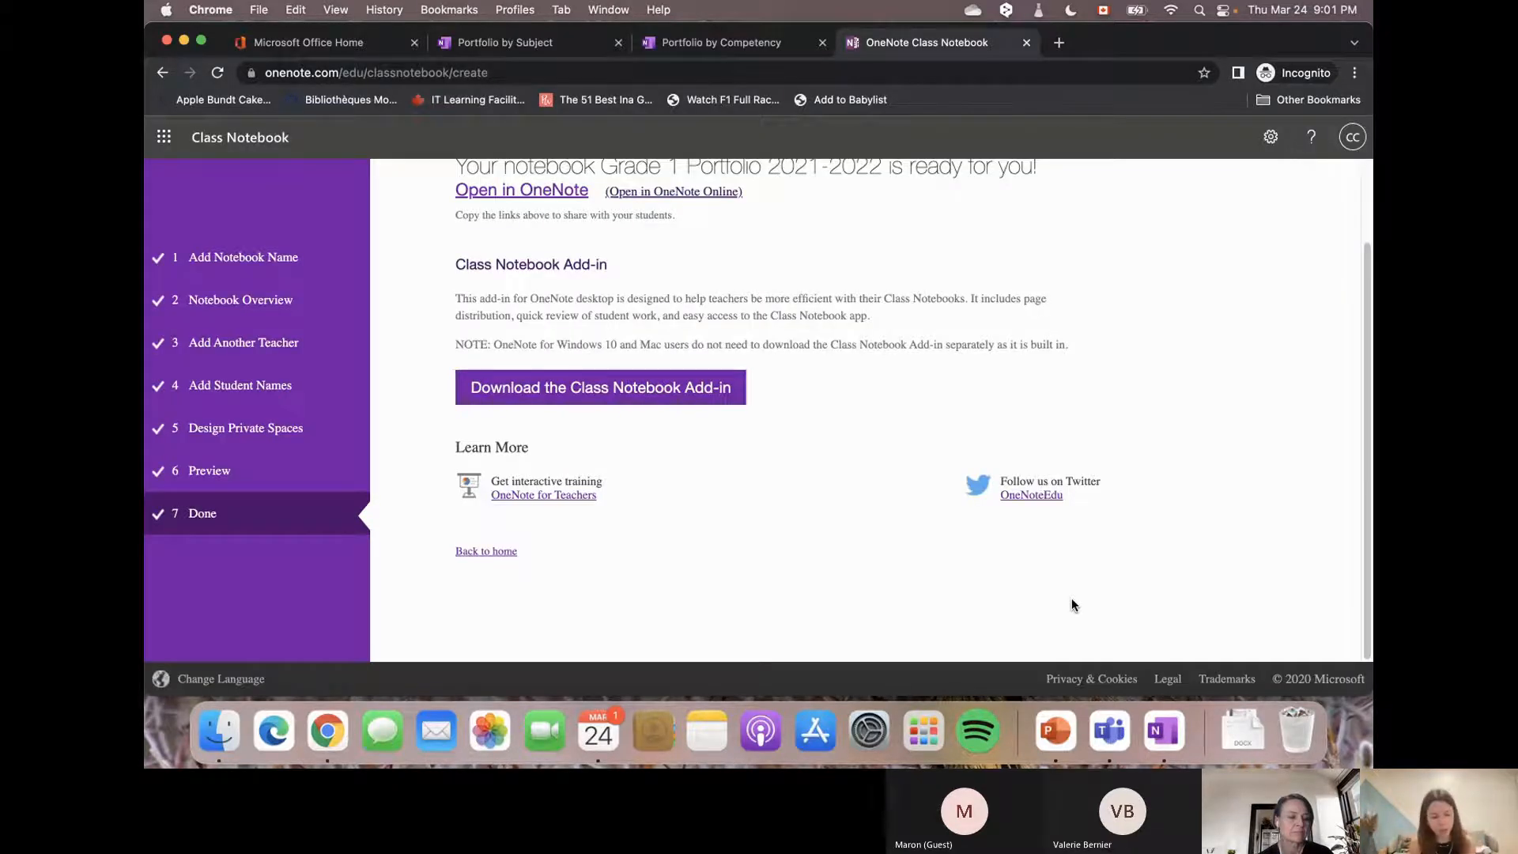
# Open the newly created Grade 1 Portfolio 2021-2022 notebook in OneNote Online.
pyautogui.scroll(2, 1071, 598)
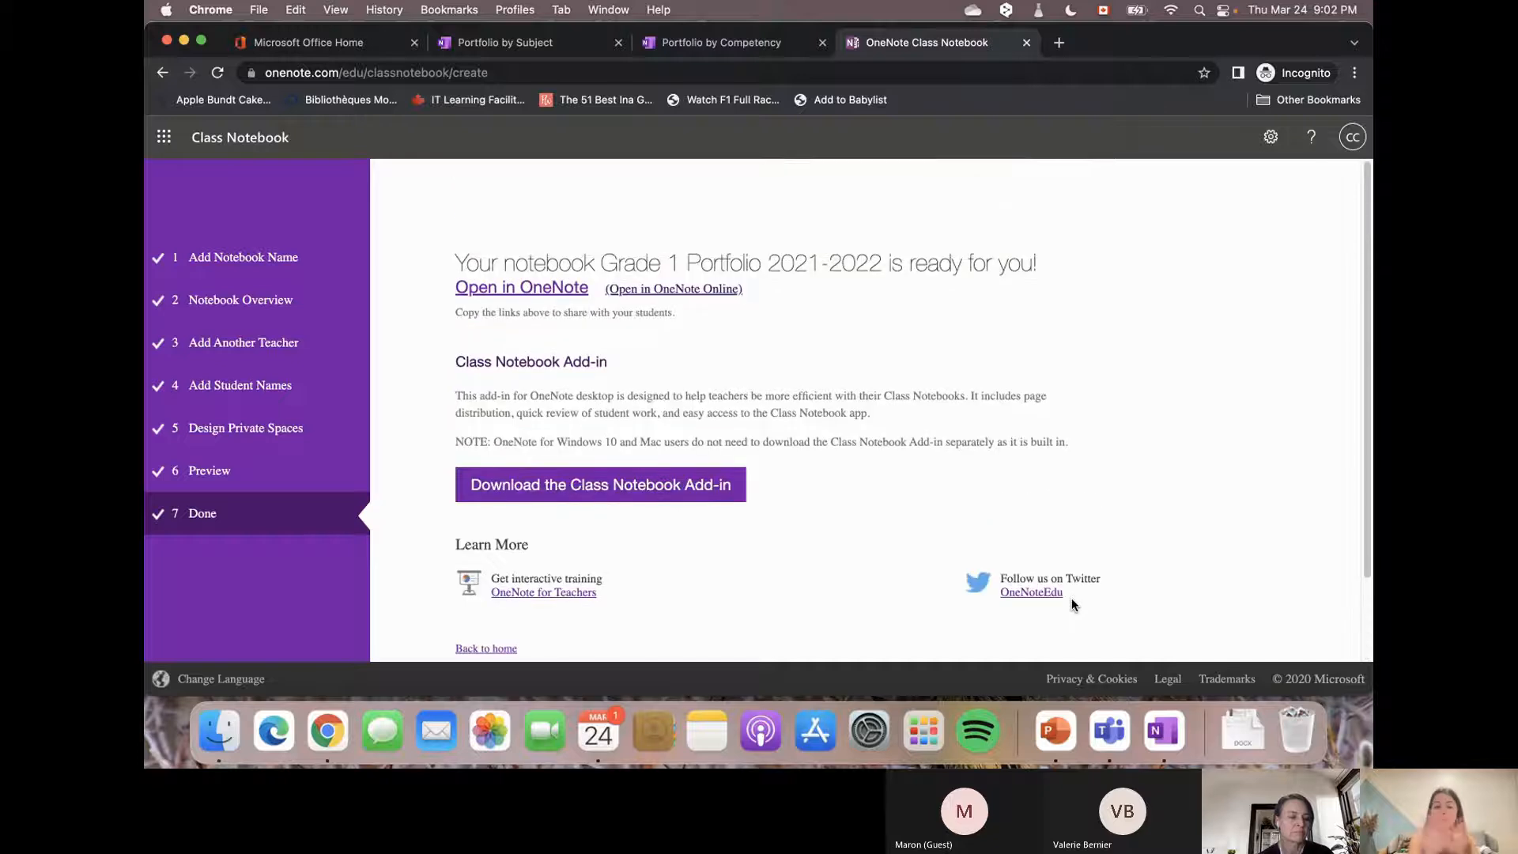
pyautogui.scroll(-1, 1071, 599)
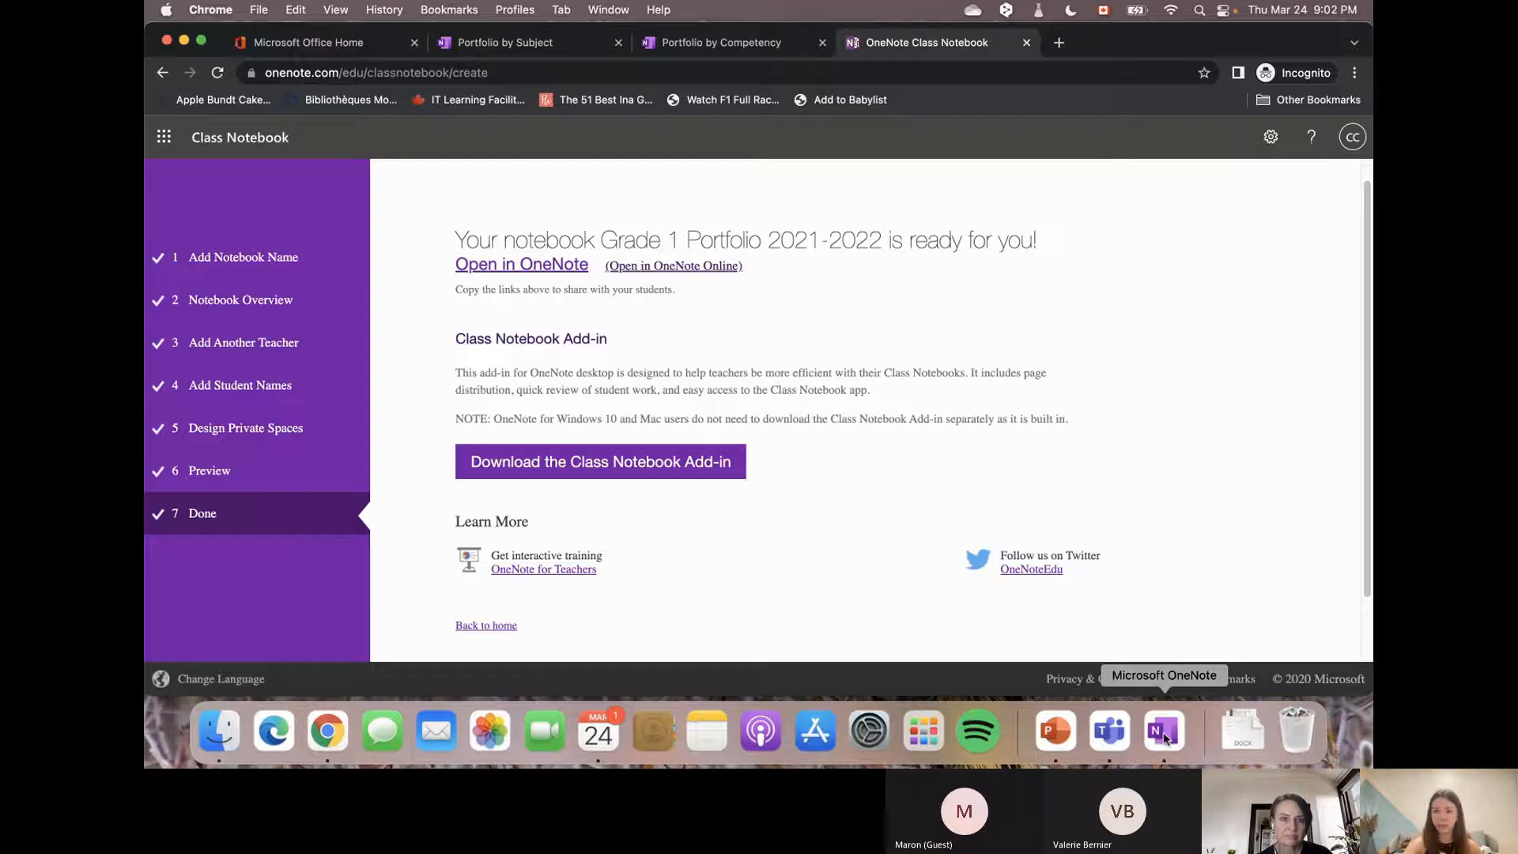
pyautogui.click(678, 272)
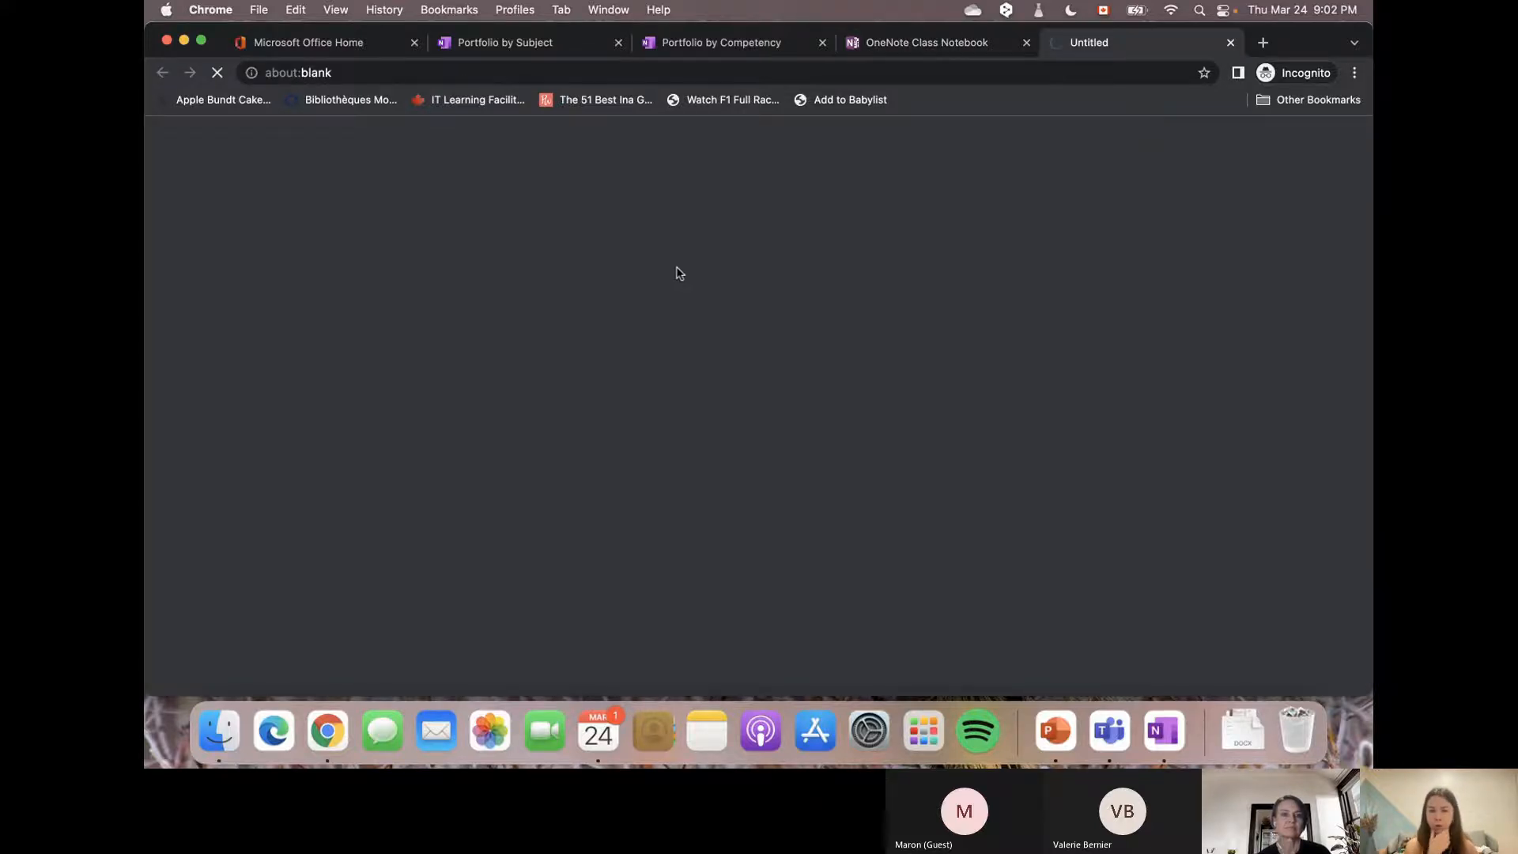
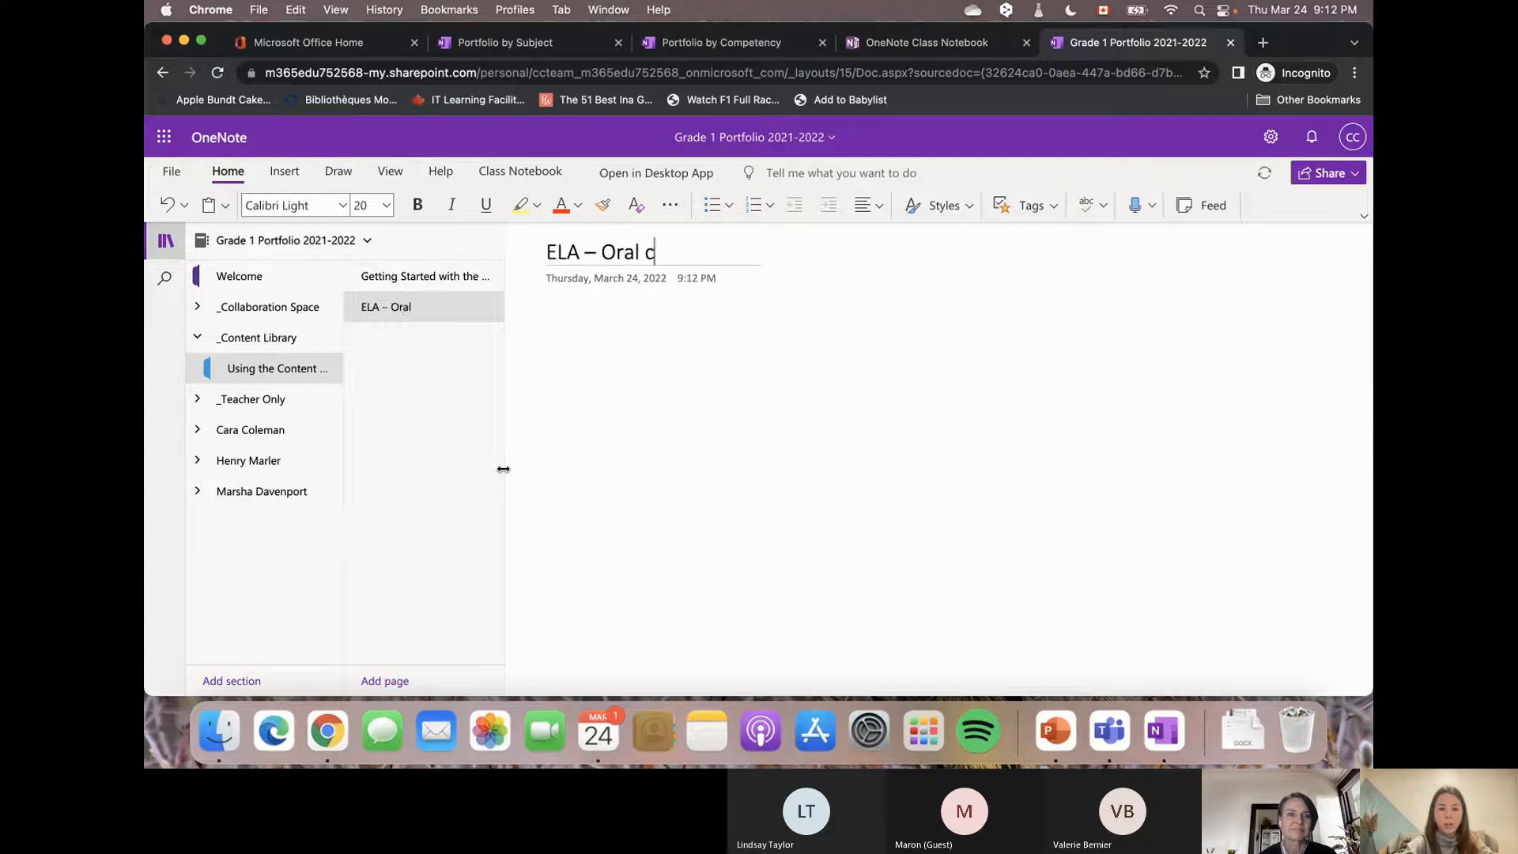
# Complete the new Content Library page's title as "ELA – Oral comprehension" and add the body line "Reading activity".
pyautogui.write('hension')
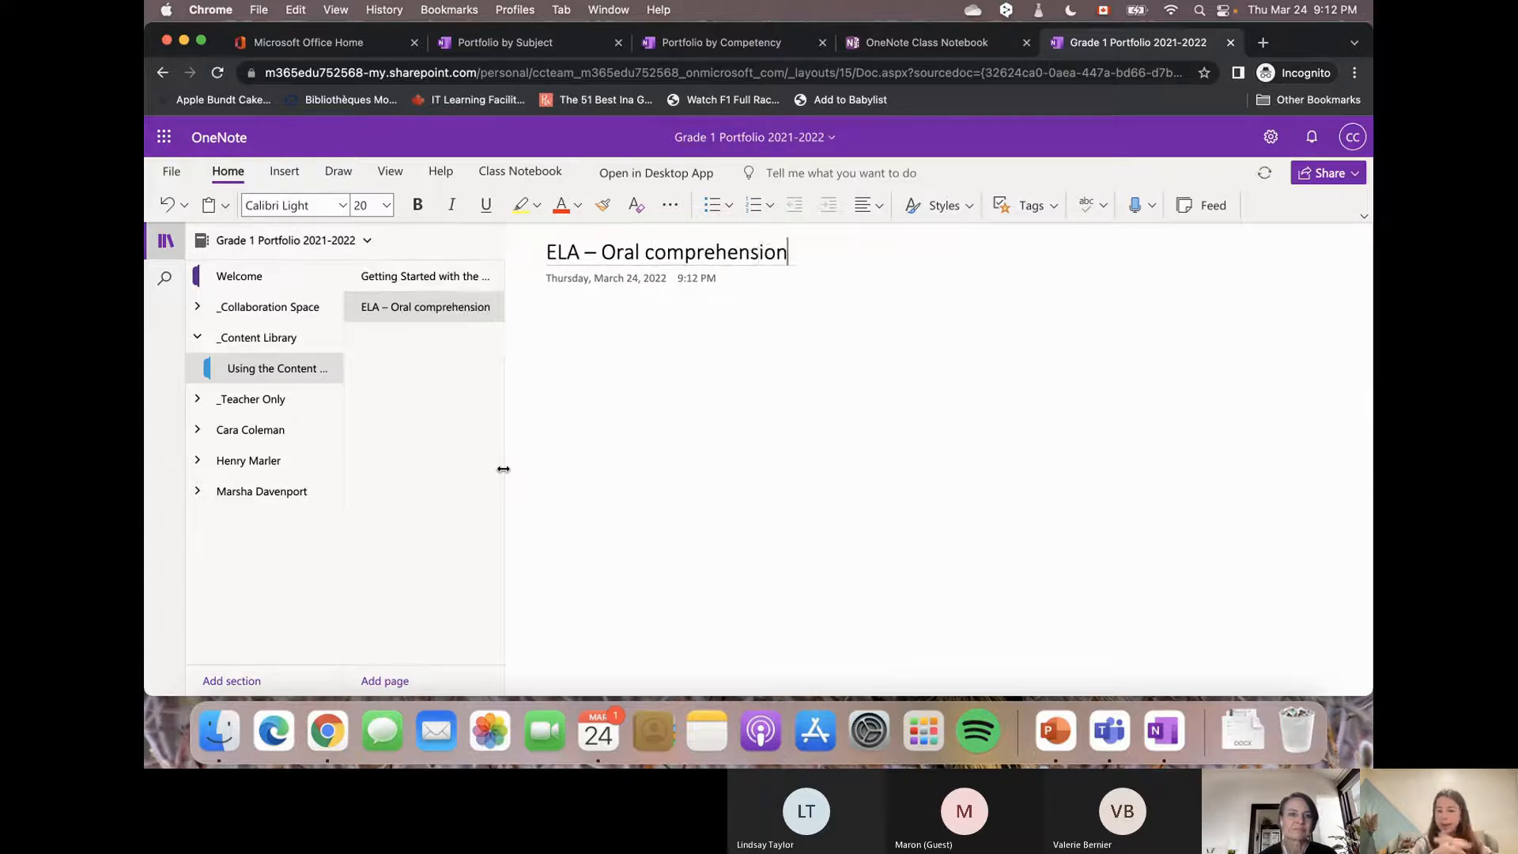
pyautogui.click(581, 314)
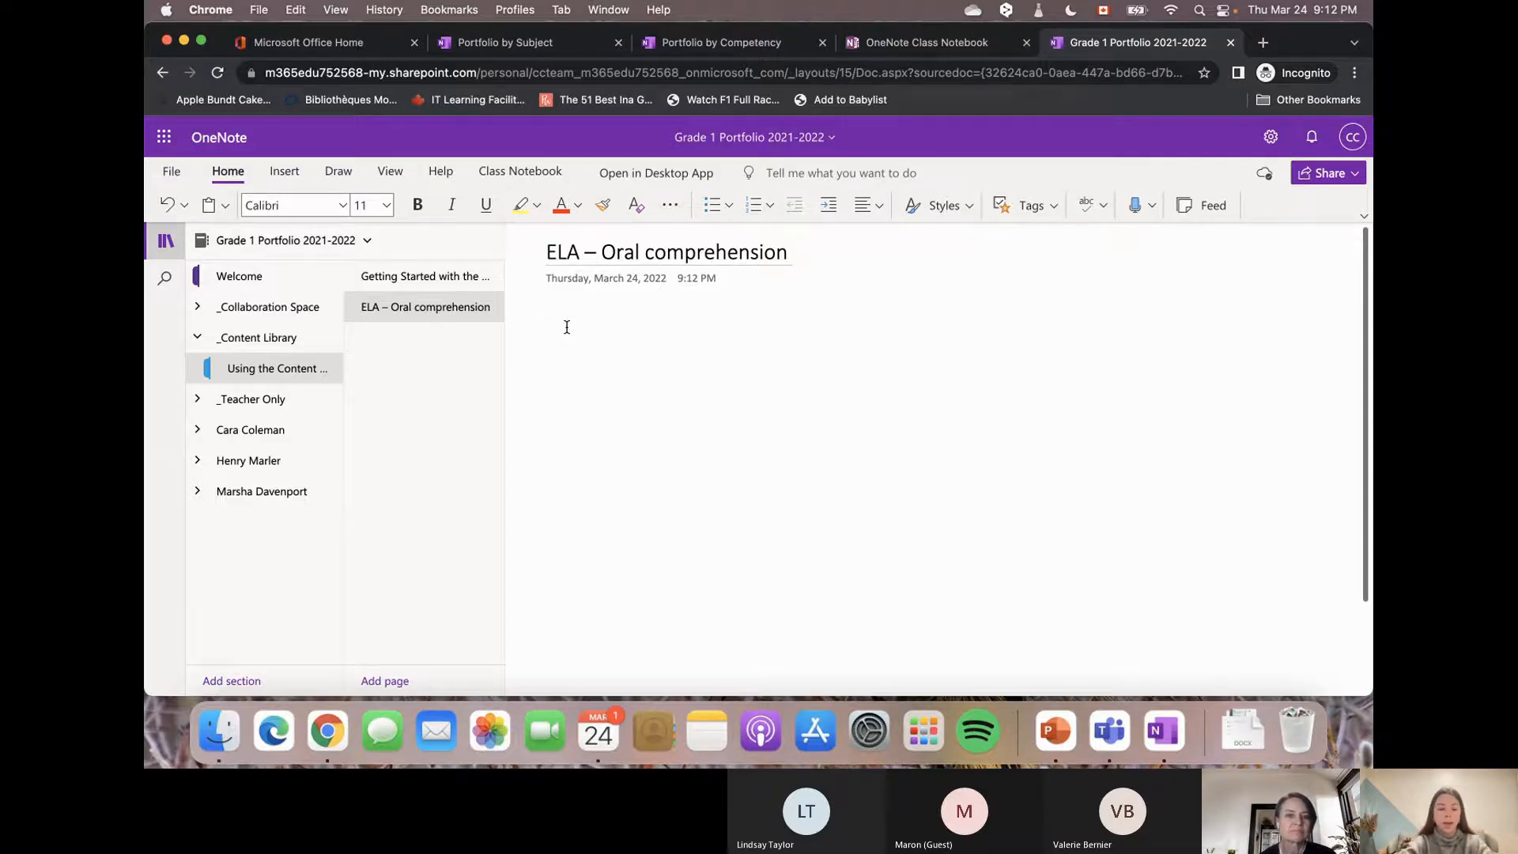
pyautogui.write('Reading acti')
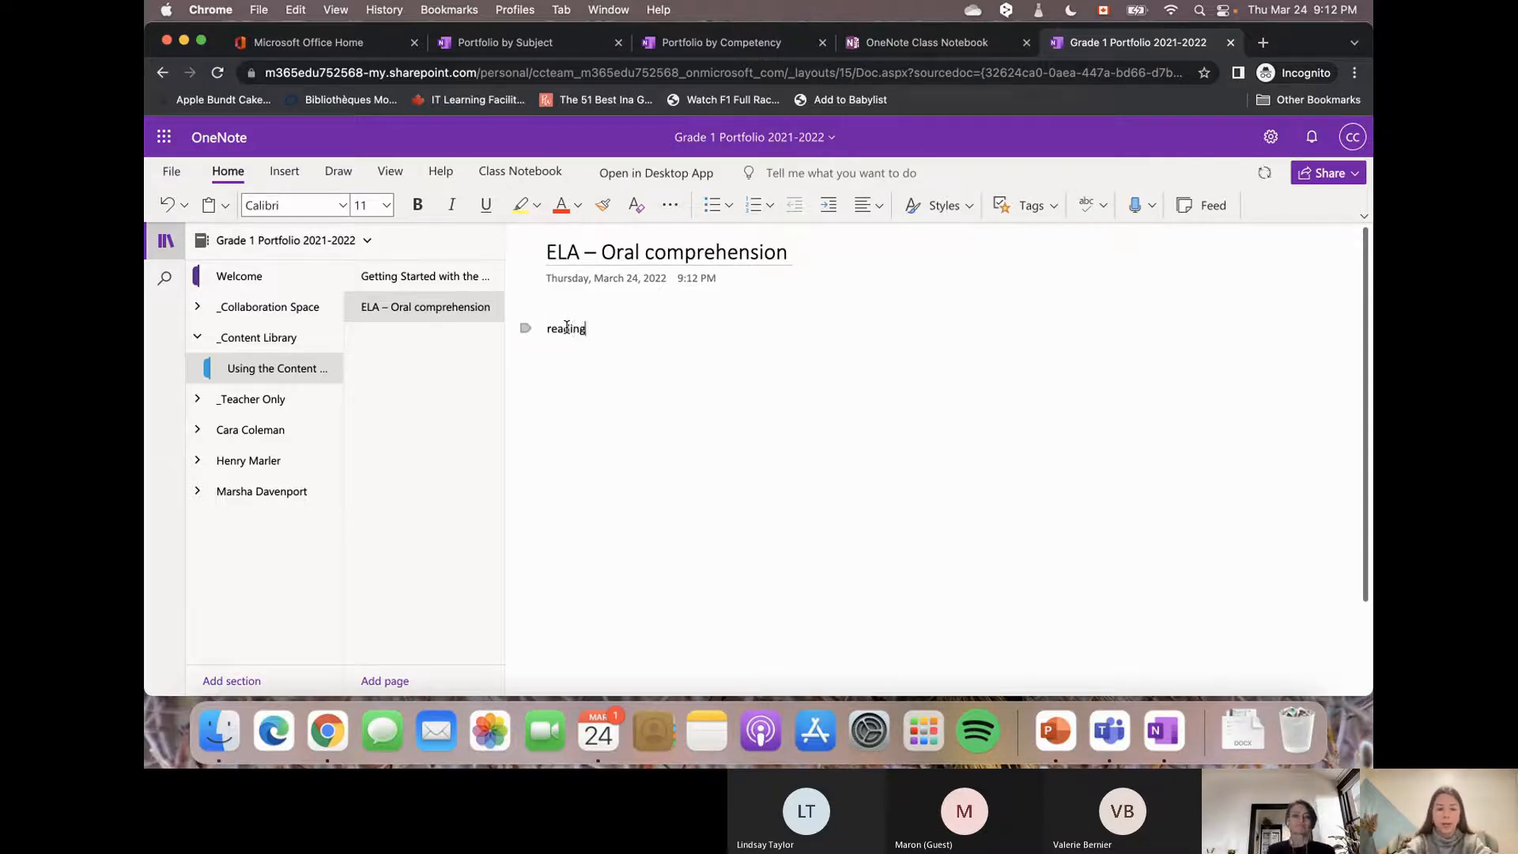
pyautogui.write('vity')
pyautogui.press('Return')
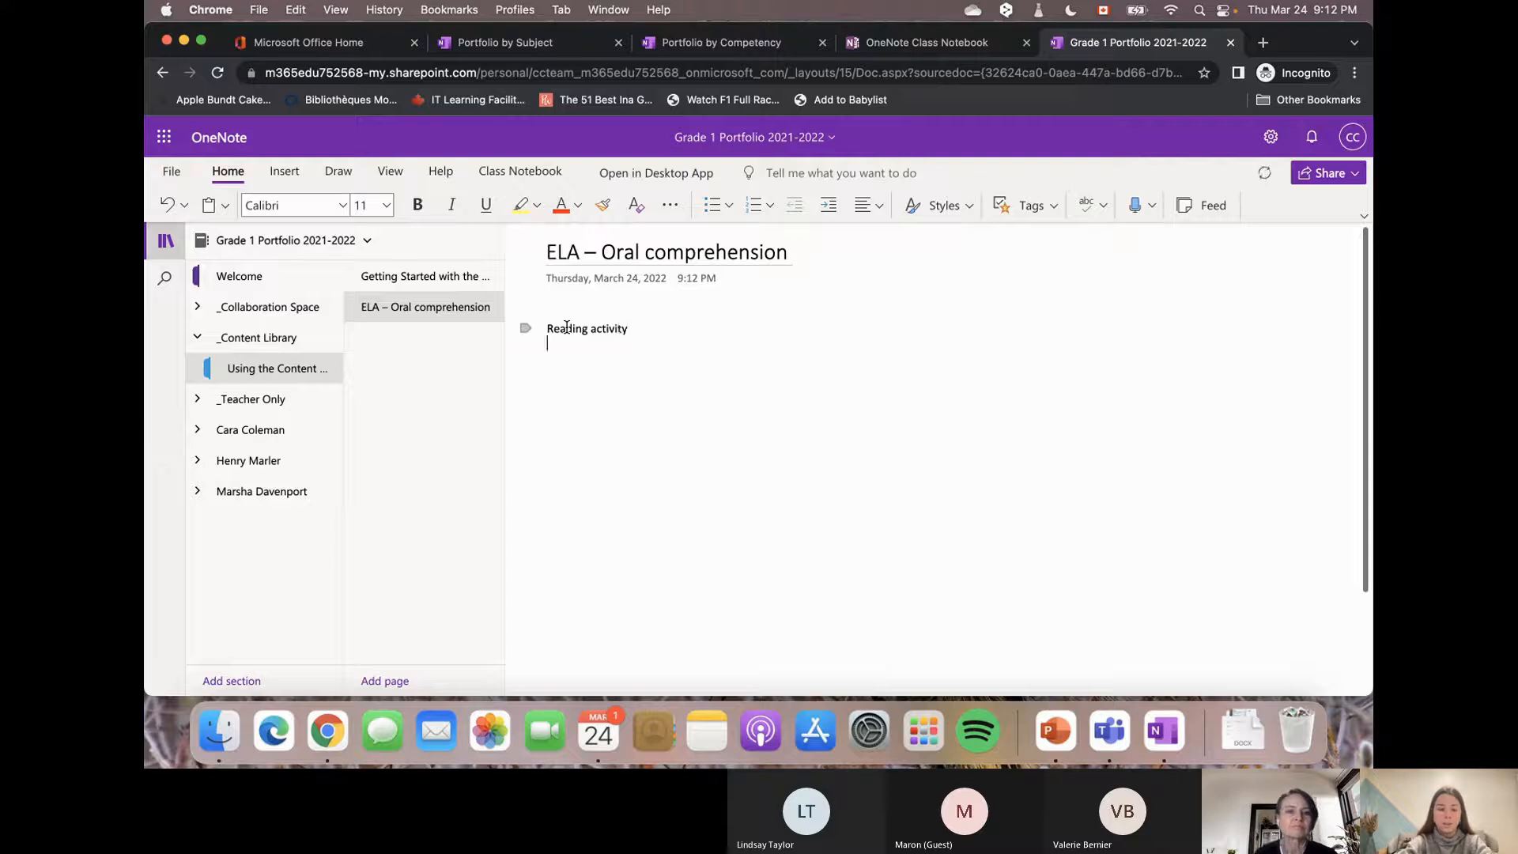
# Add the line "Reading out loud – respond with an audio recording" below "Reading activity".
pyautogui.write('reading out ')
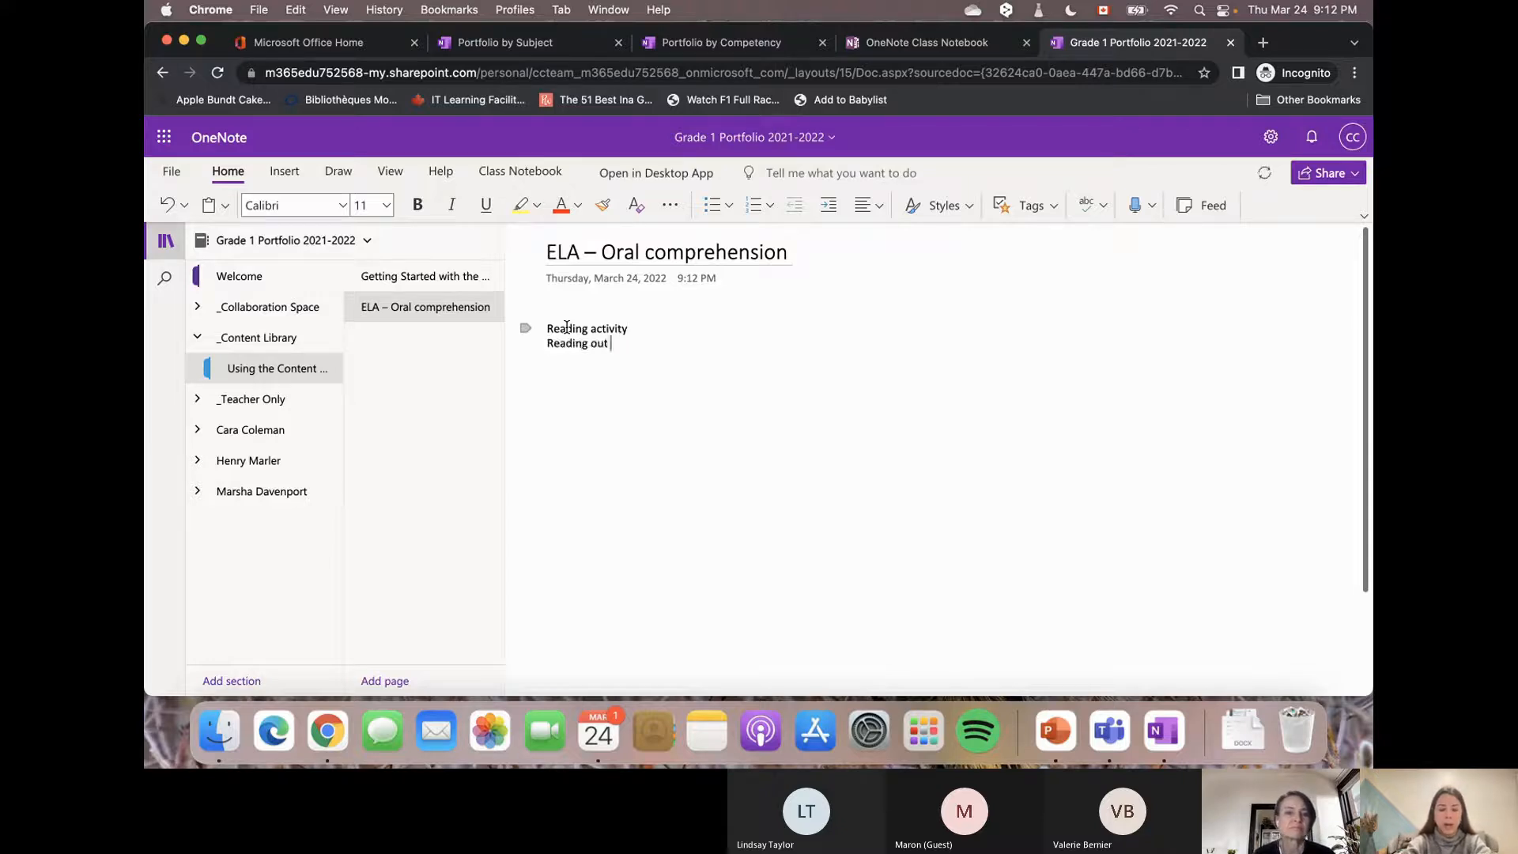
pyautogui.write('loud - resopond with an audio recirding')
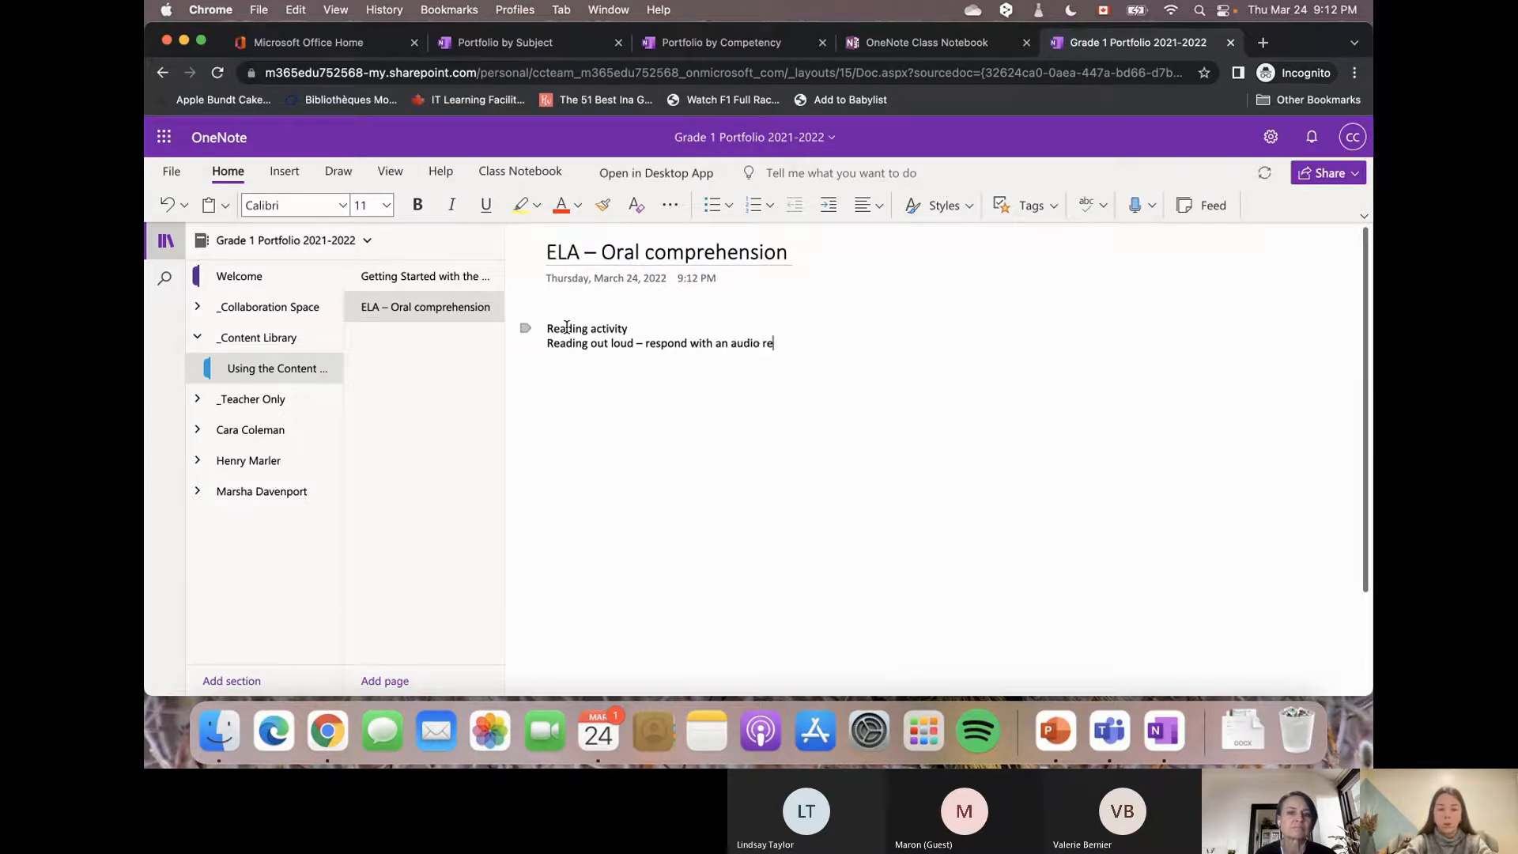
pyautogui.press('BackSpace')
pyautogui.press('BackSpace')
pyautogui.press('BackSpace')
pyautogui.press('BackSpace')
pyautogui.press('BackSpace')
pyautogui.press('BackSpace')
pyautogui.write('ording')
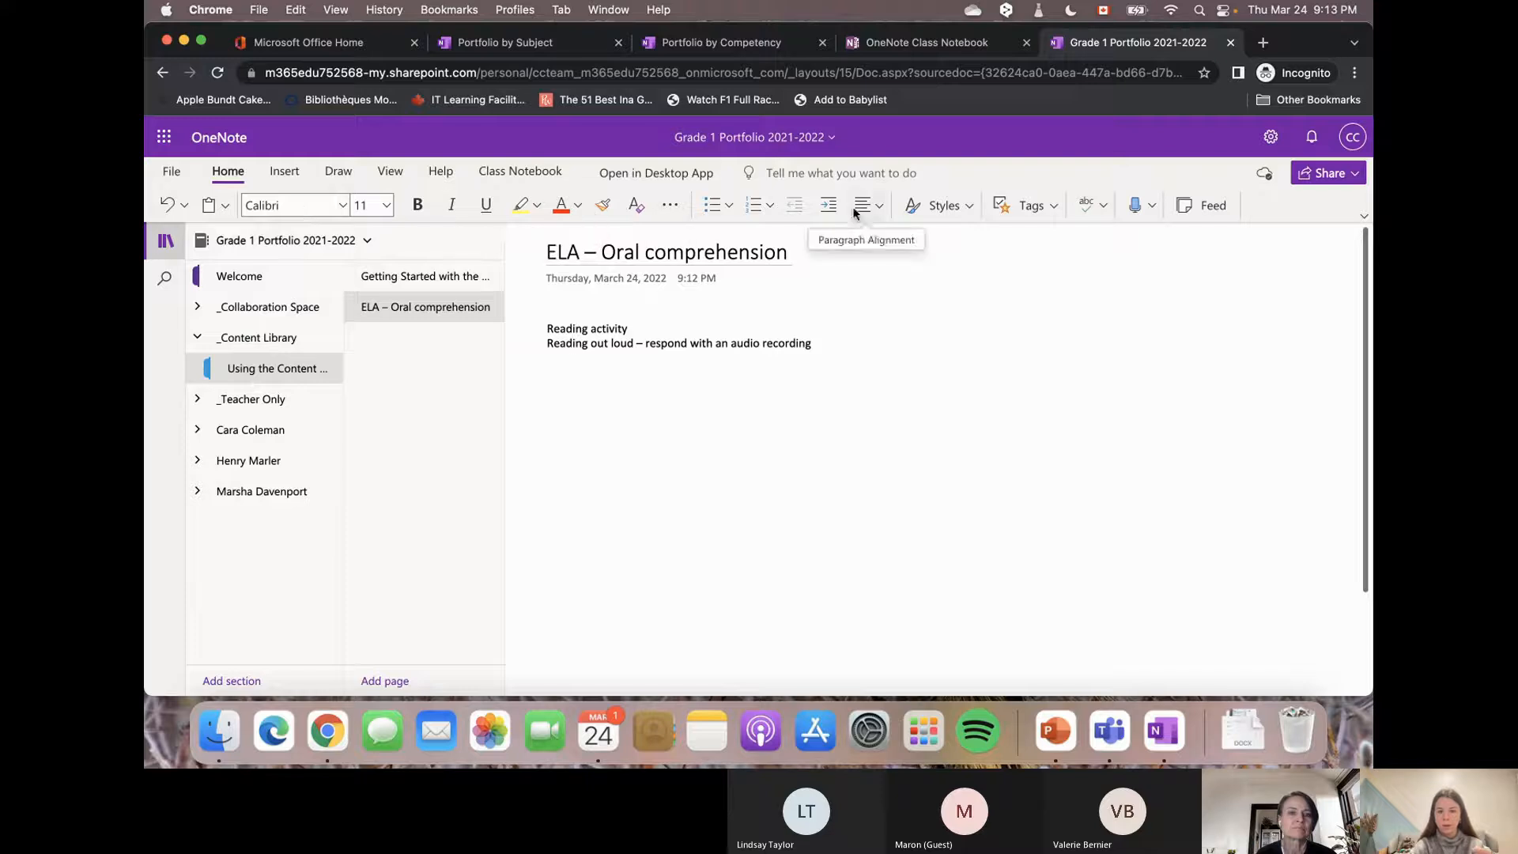
# Tag the audio recording line as To Do and add the checklist items "Say name" and "Respond to the question asked".
pyautogui.click(1053, 206)
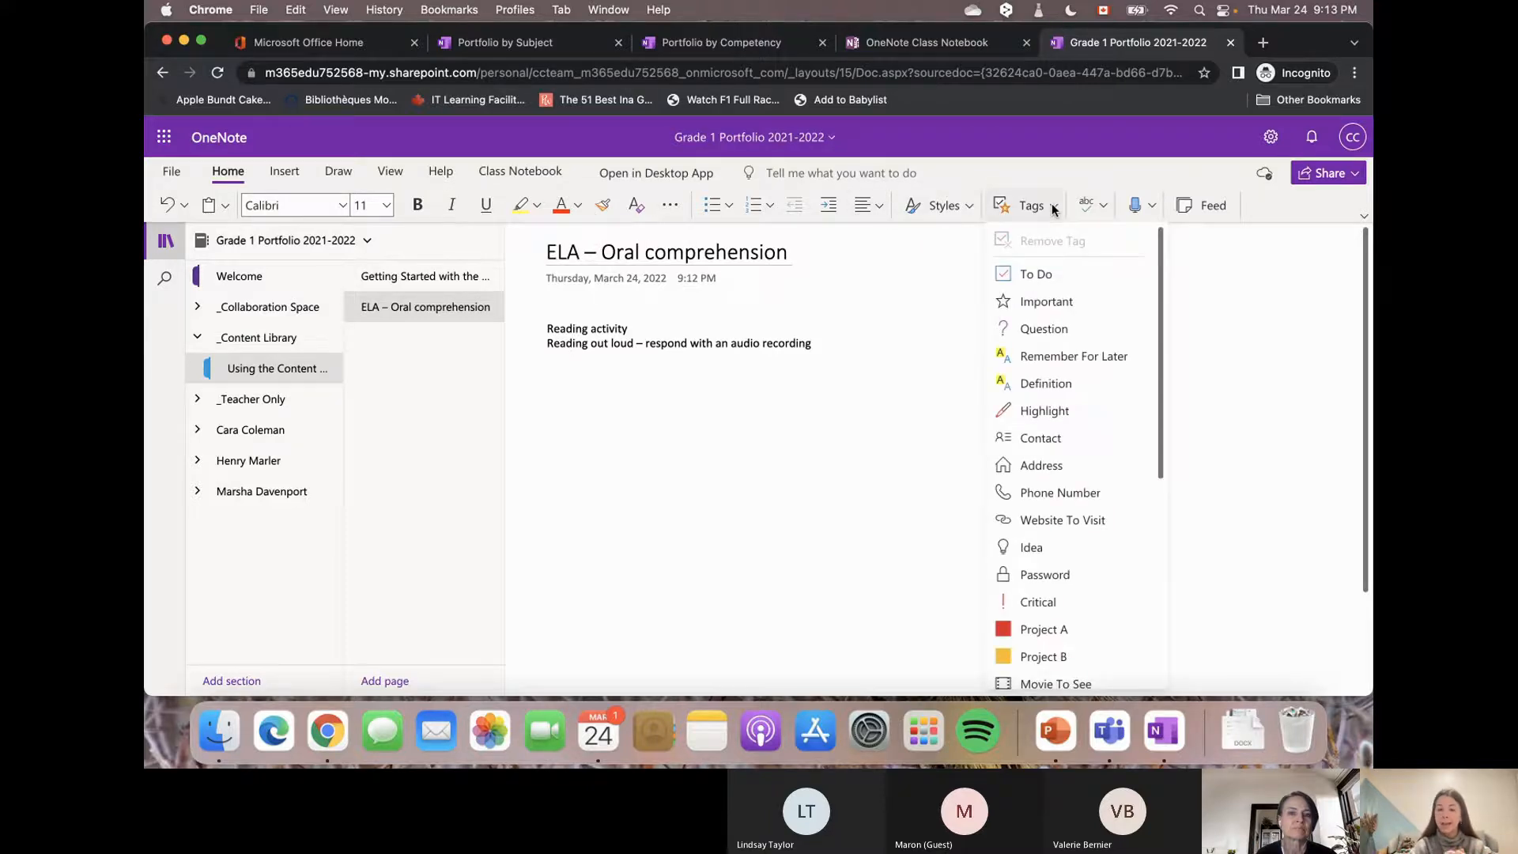
pyautogui.click(1064, 272)
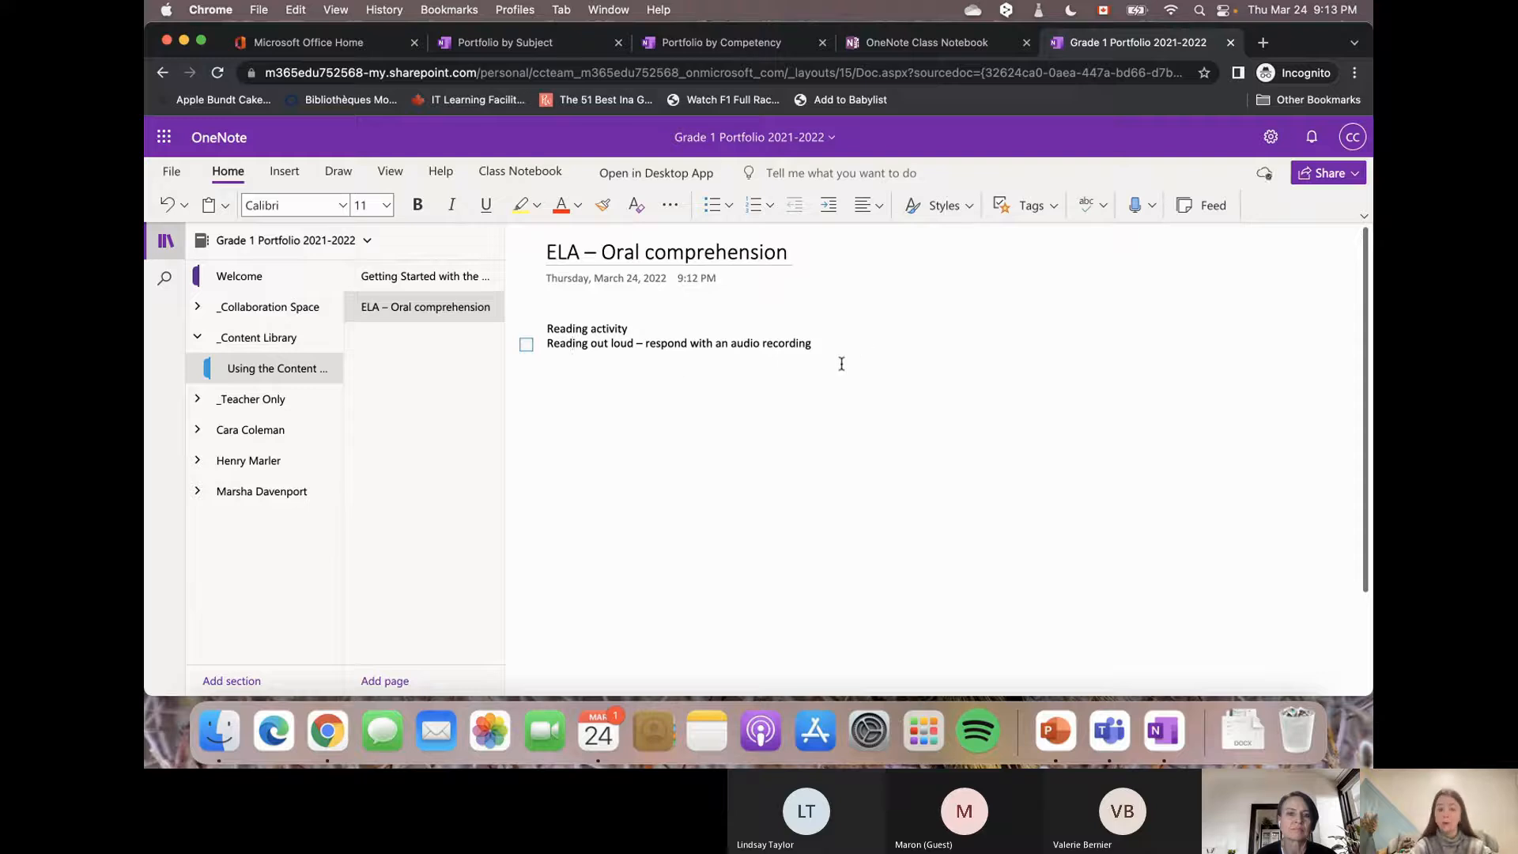
pyautogui.press('Return')
pyautogui.write('say name')
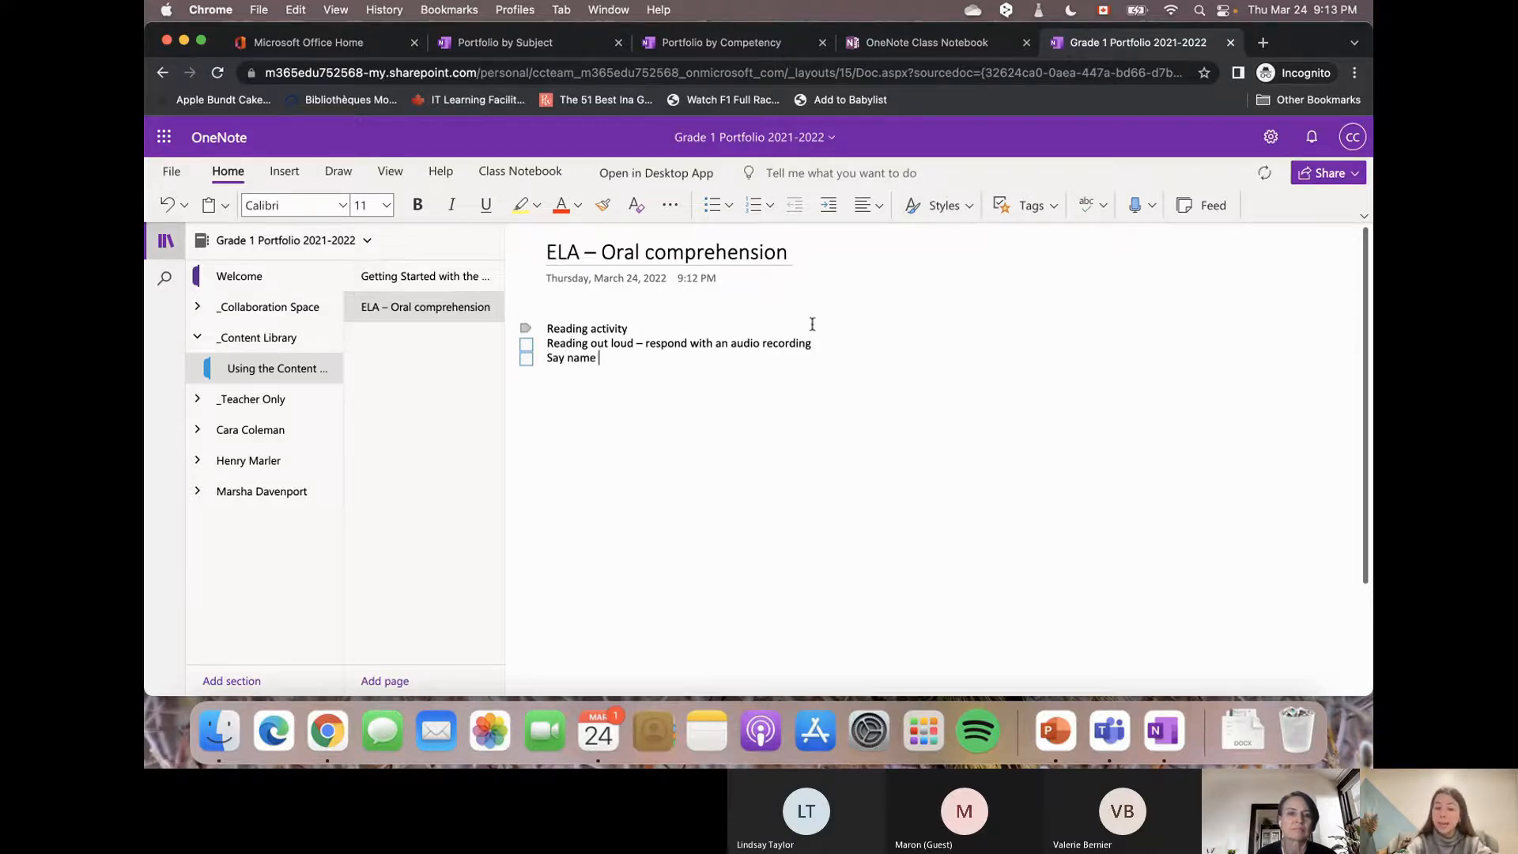
pyautogui.press('Return')
pyautogui.write('re')
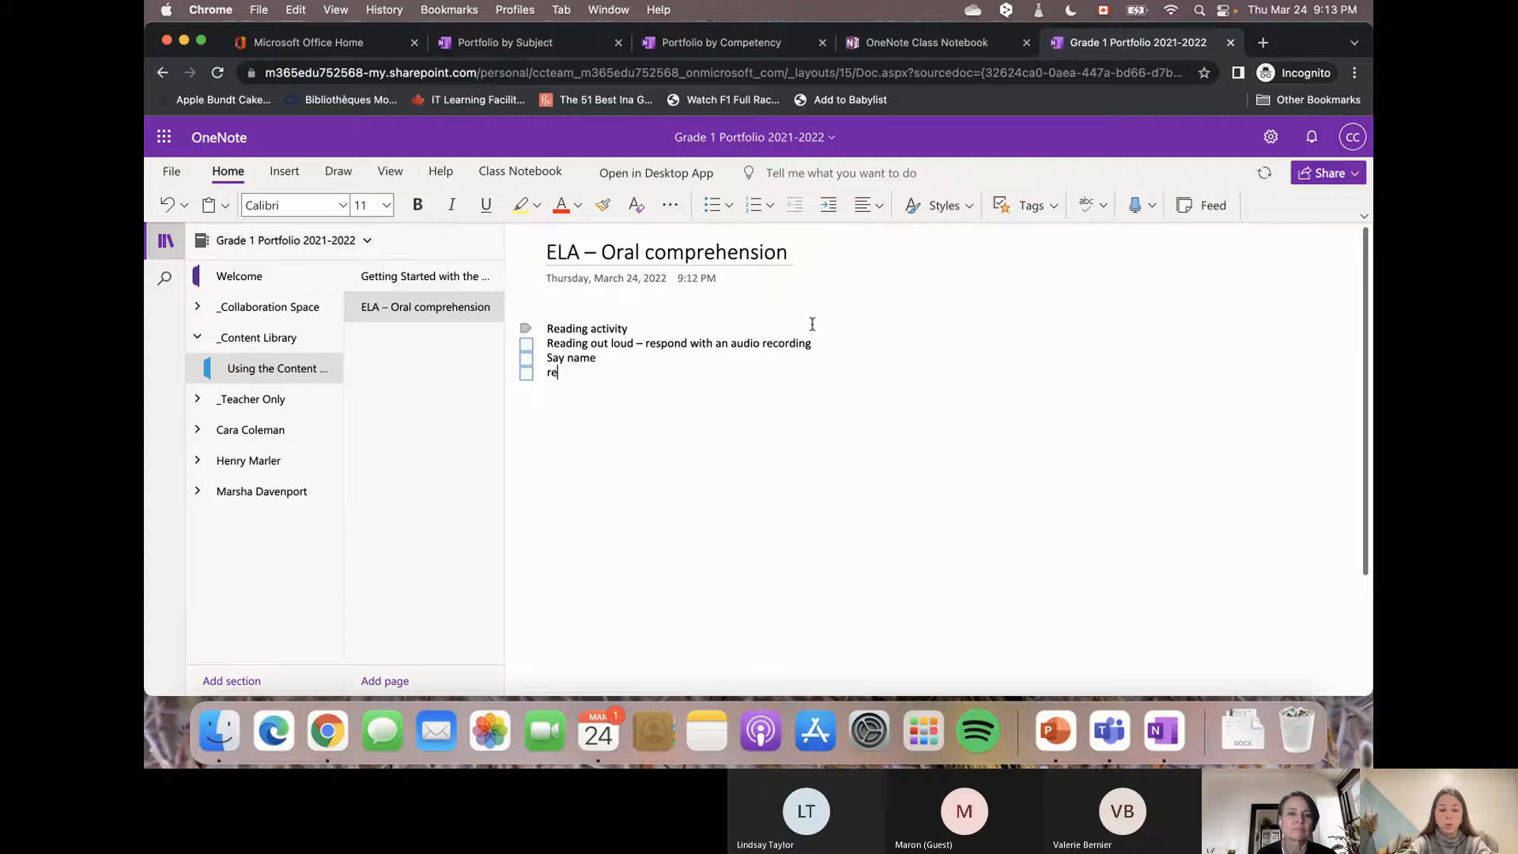
pyautogui.write('spond to the wues')
pyautogui.press('BackSpace')
pyautogui.press('BackSpace')
pyautogui.press('BackSpace')
pyautogui.press('BackSpace')
pyautogui.write('question asked')
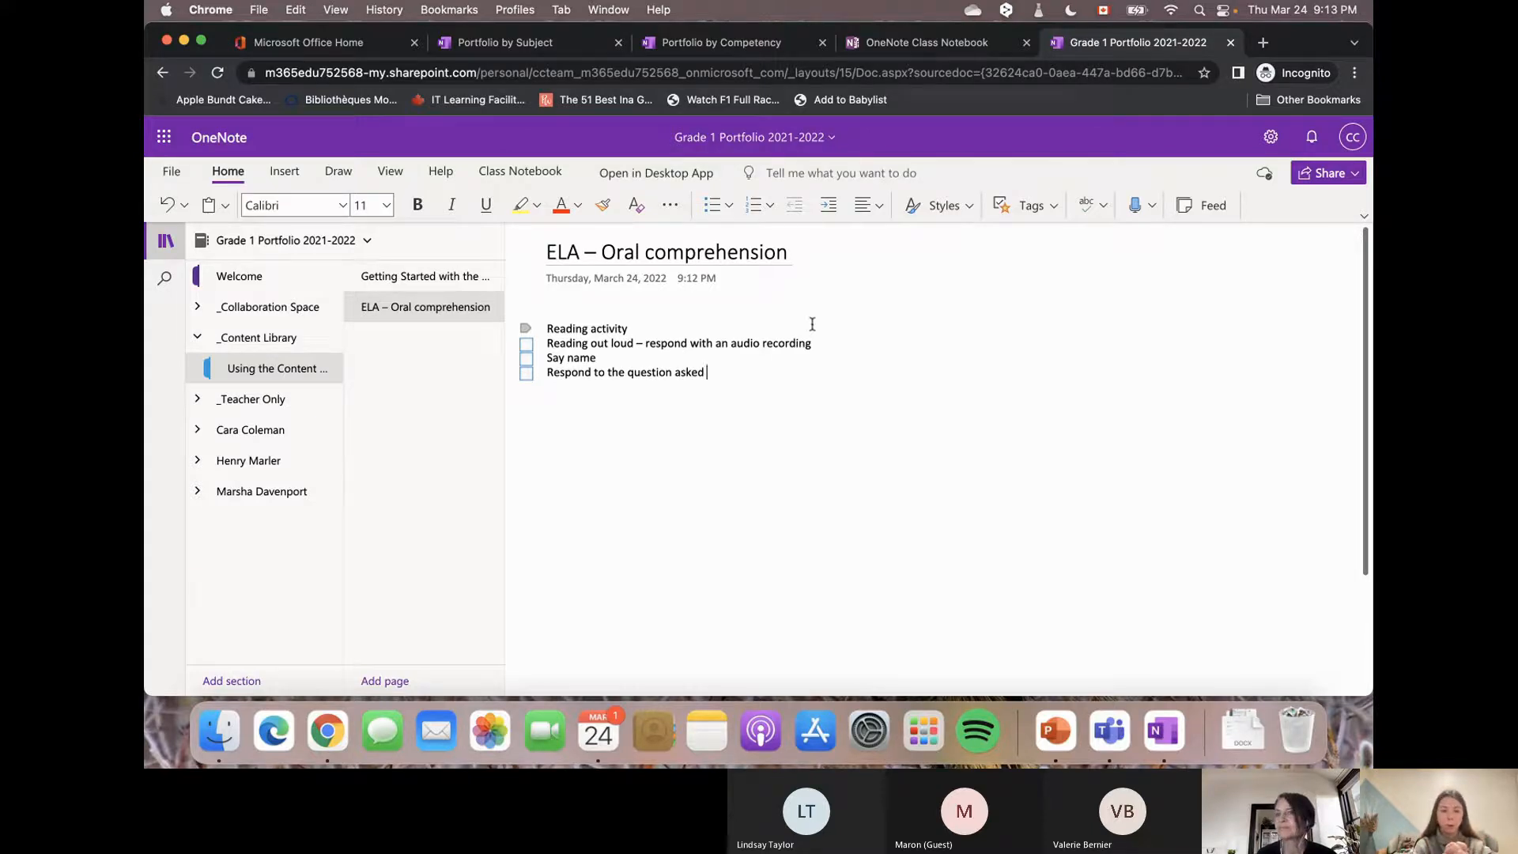
# Dictate a sample paragraph in English (Canada) in the blank area of the page about capturing early learners' spoken ideas.
pyautogui.click(1087, 563)
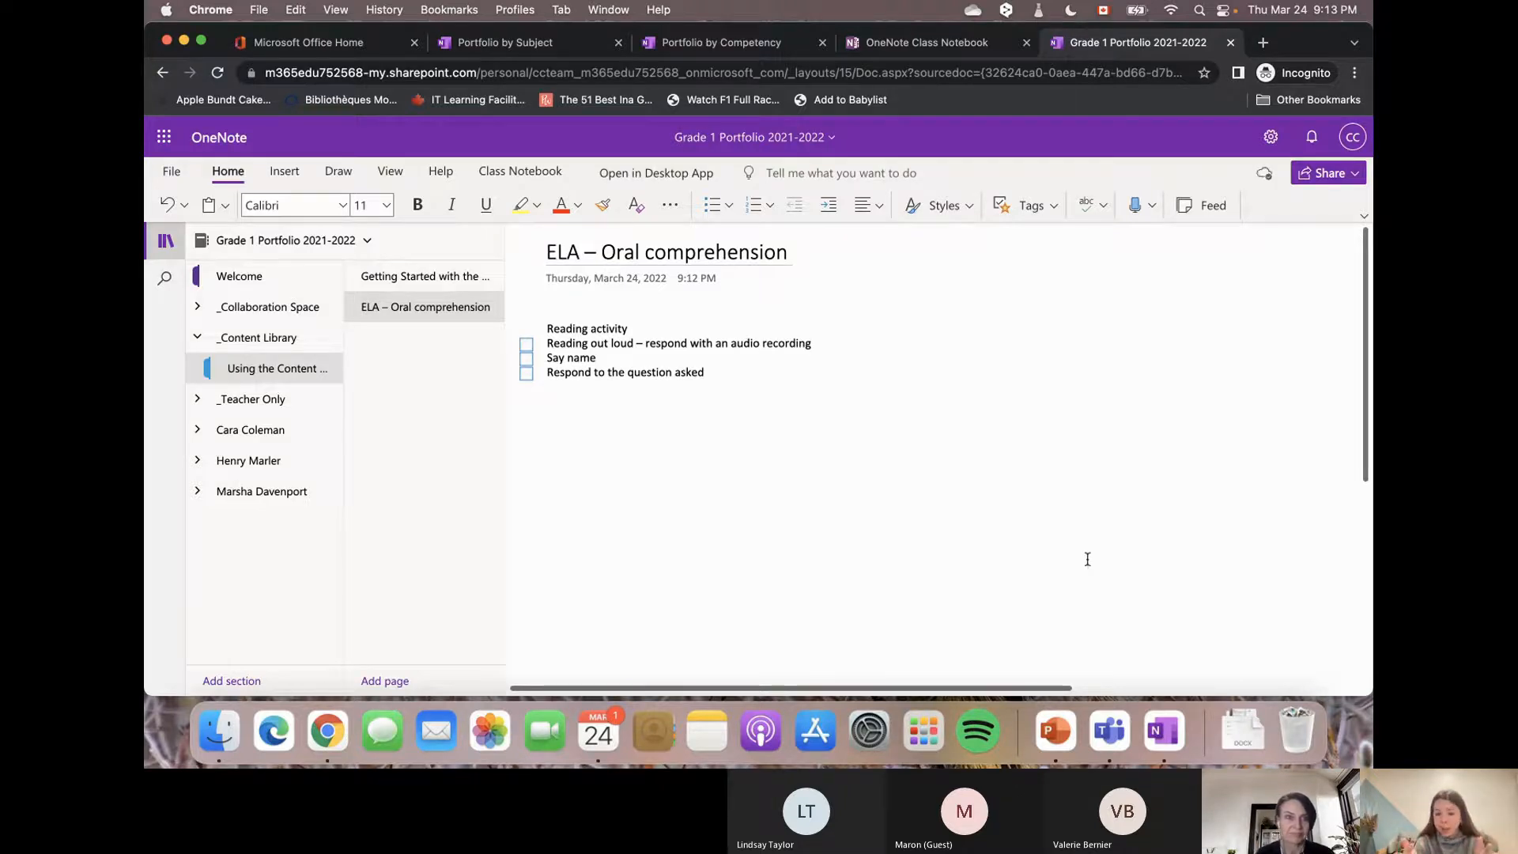
pyautogui.click(1087, 562)
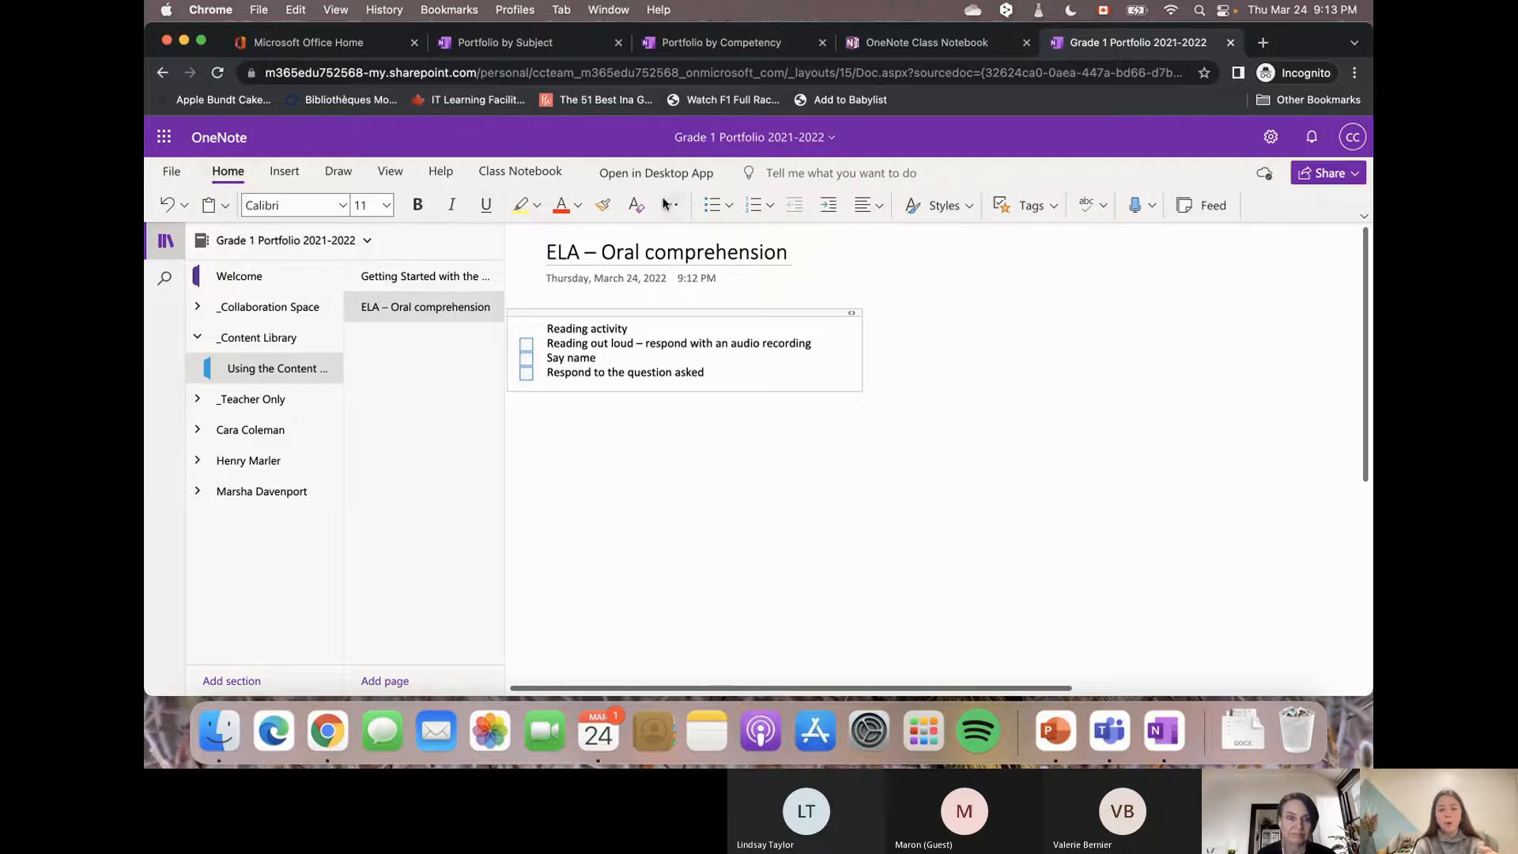
pyautogui.click(1153, 207)
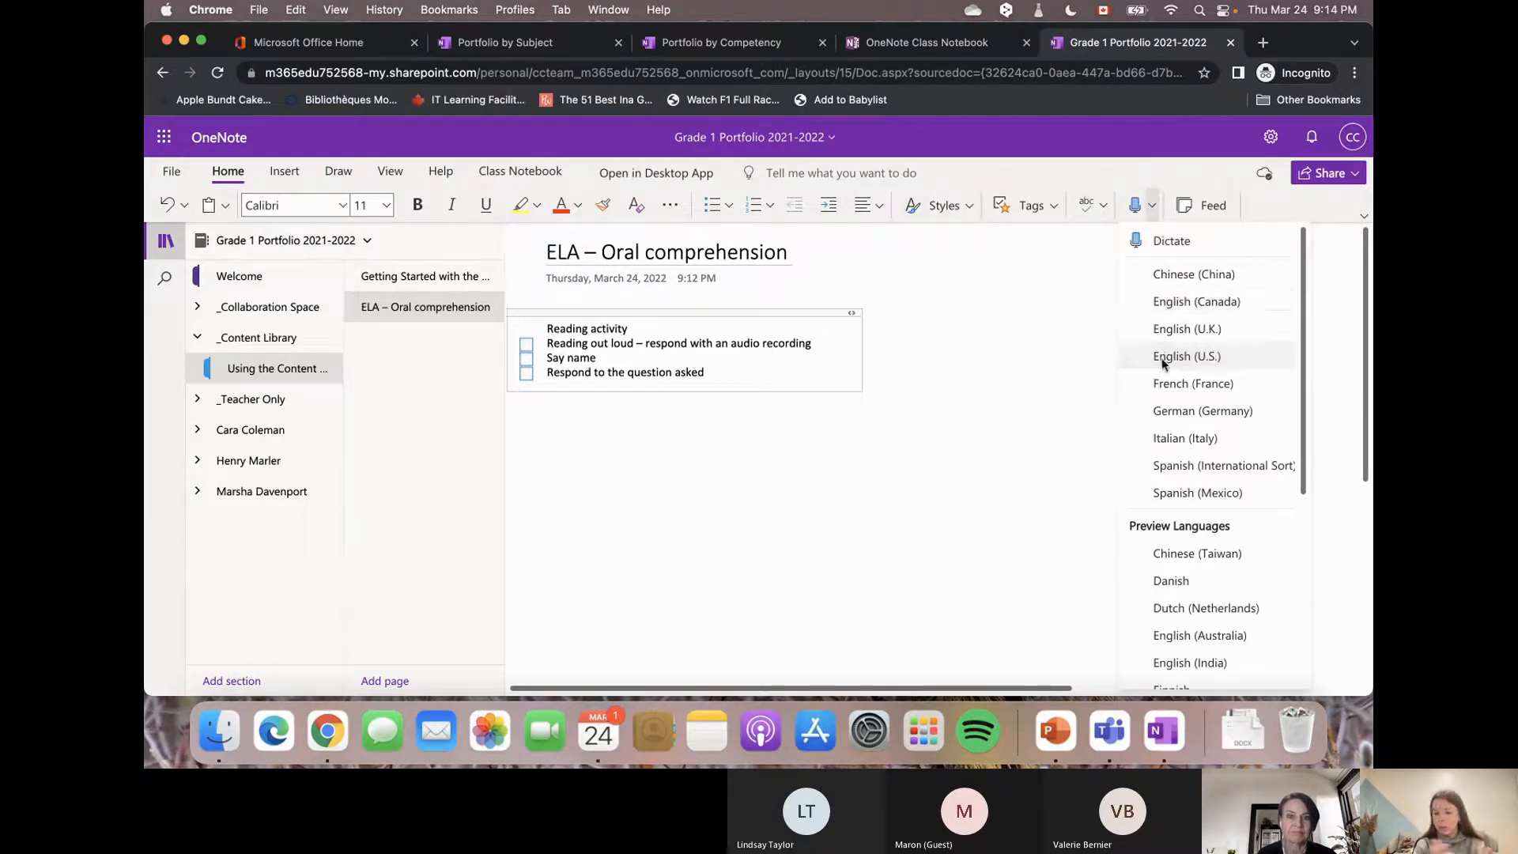
pyautogui.click(1165, 302)
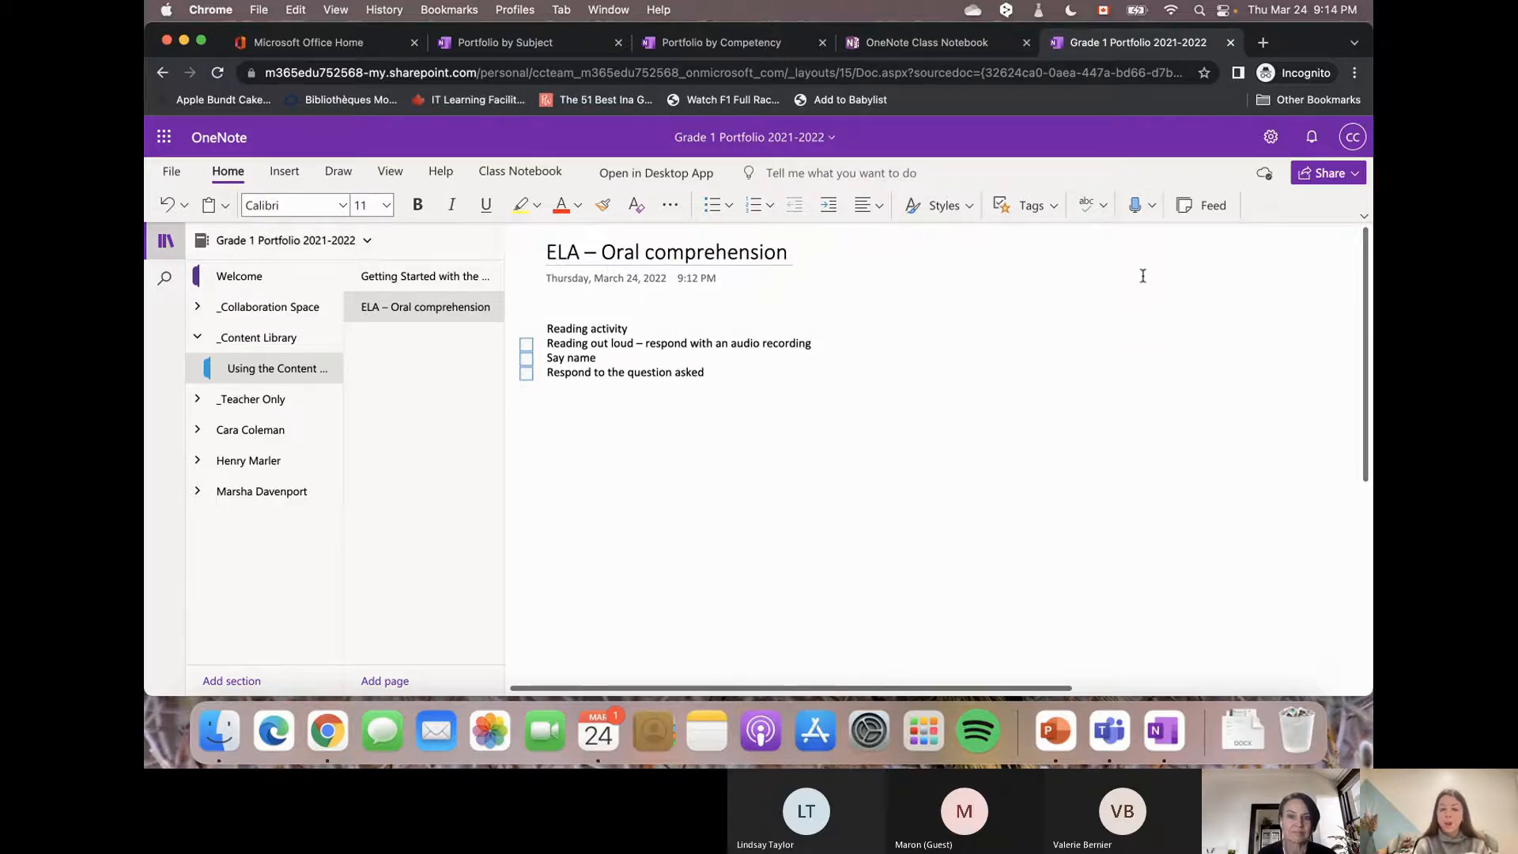
pyautogui.click(1137, 210)
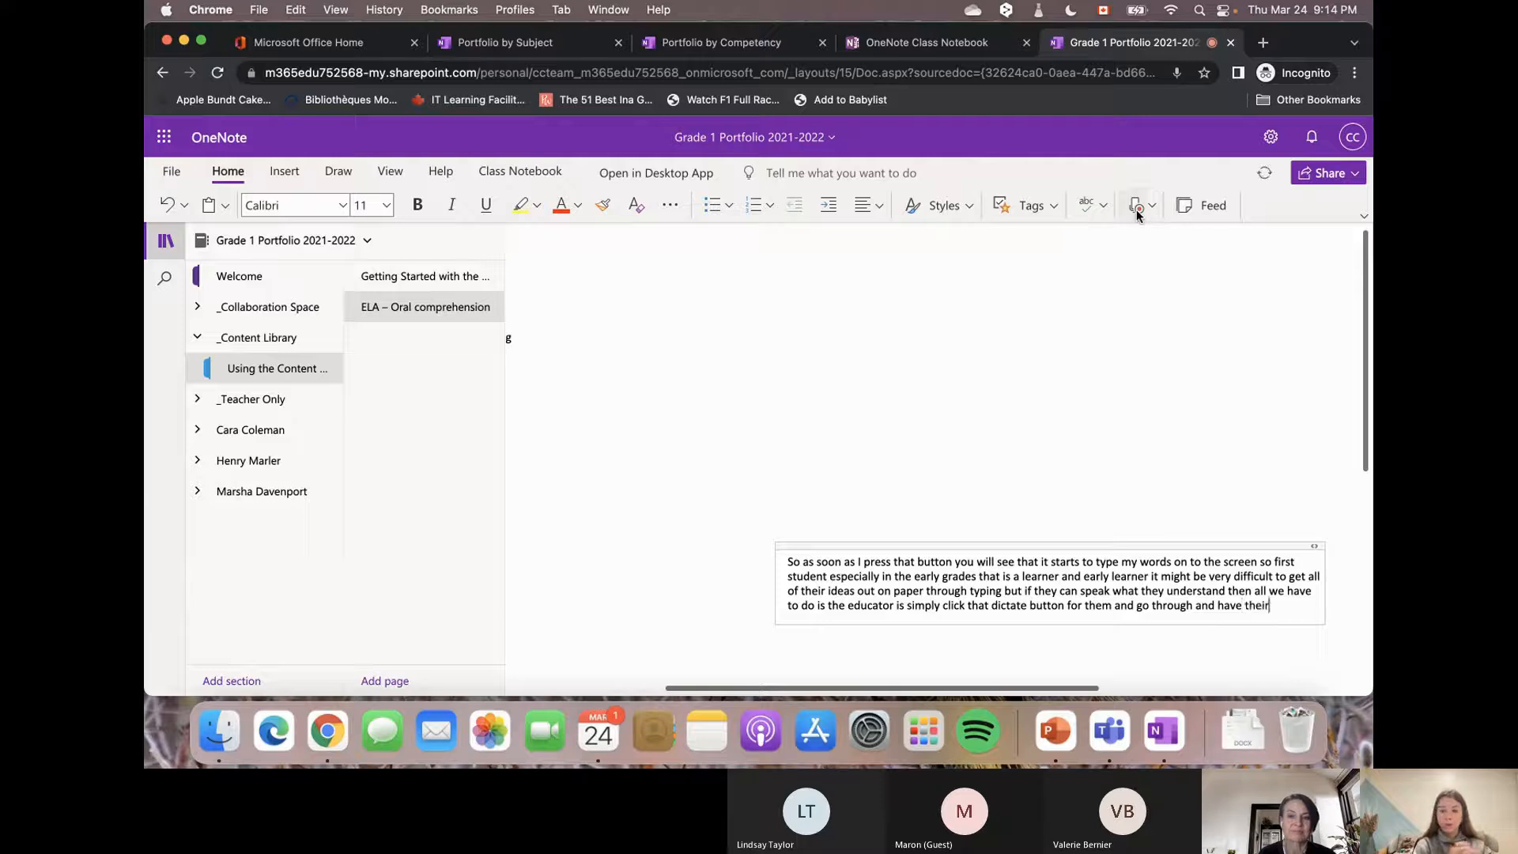
pyautogui.click(1137, 207)
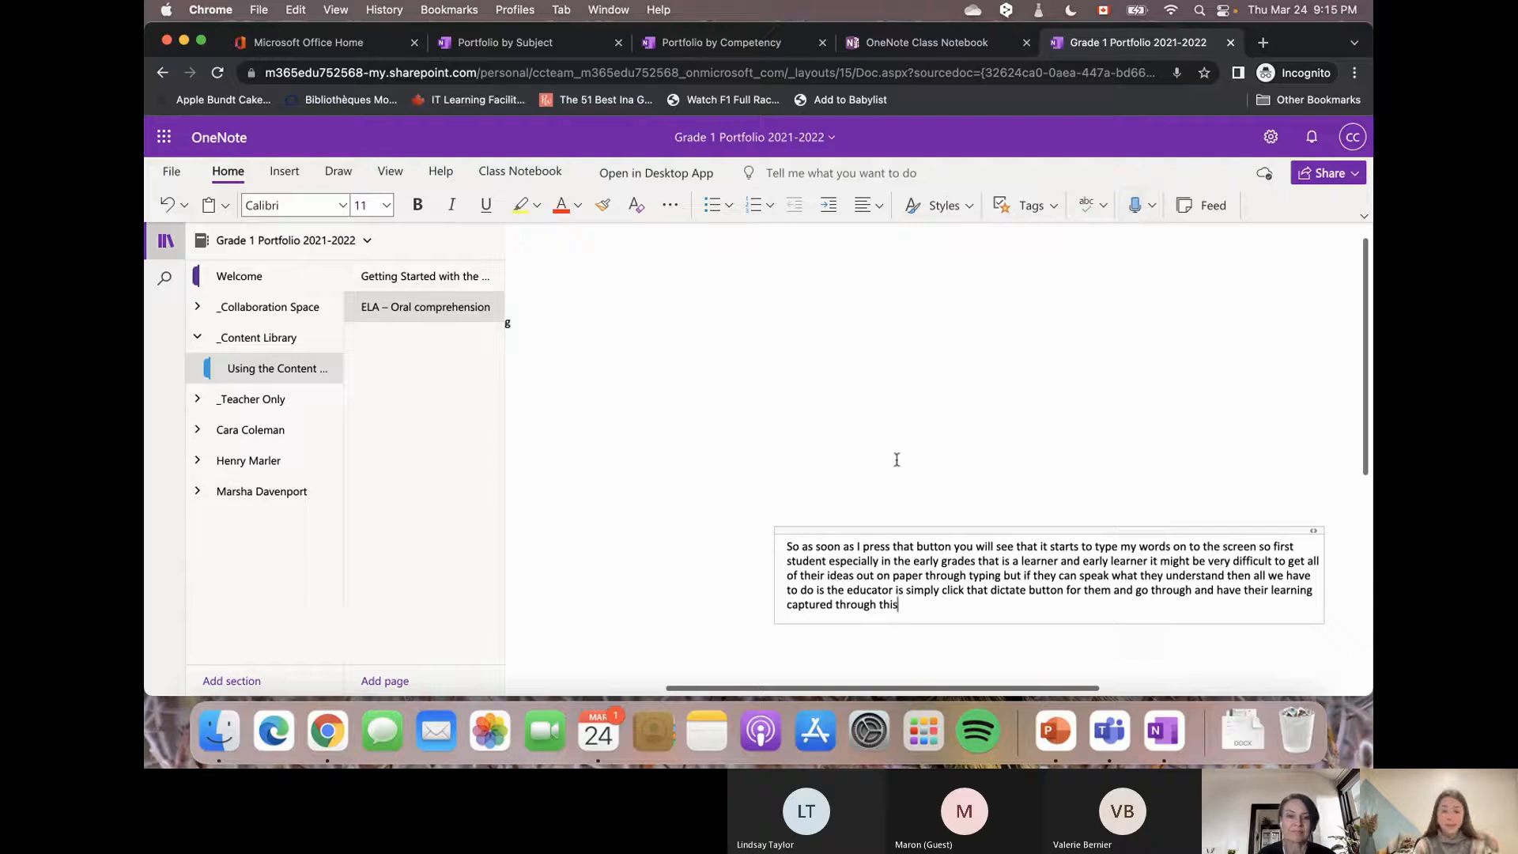
# Move the dictated English paragraph closer to the checklist and return to the ELA – Oral comprehension page.
pyautogui.moveTo(859, 529); pyautogui.dragTo(639, 430)
pyautogui.hscroll(-5, 640, 430)
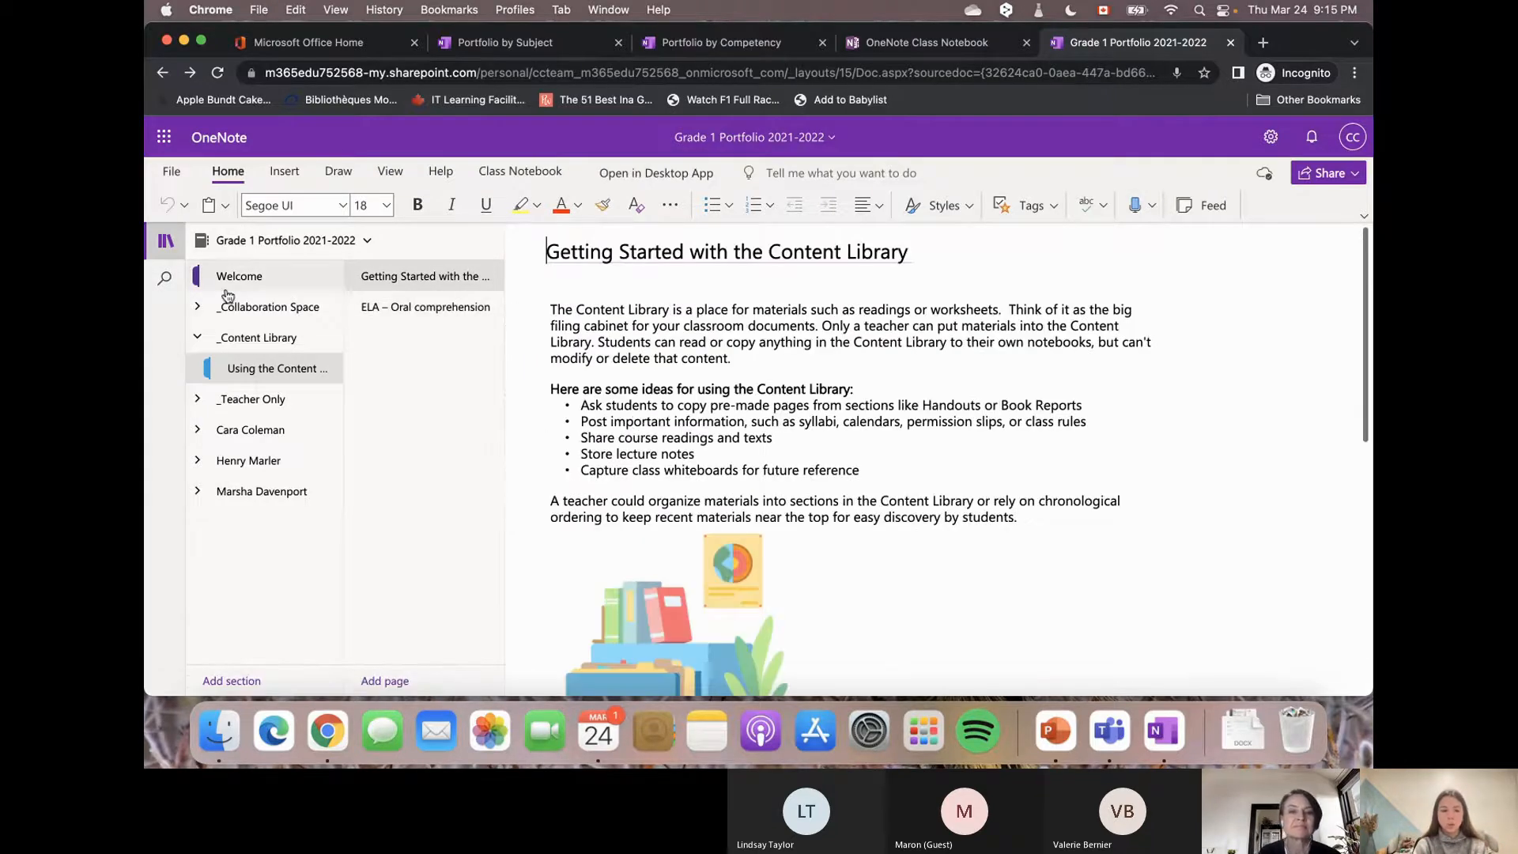
pyautogui.click(402, 314)
# Dictate "Bonjour mes étudiants" in French (France) and move its text box beside the English paragraph.
pyautogui.click(1100, 479)
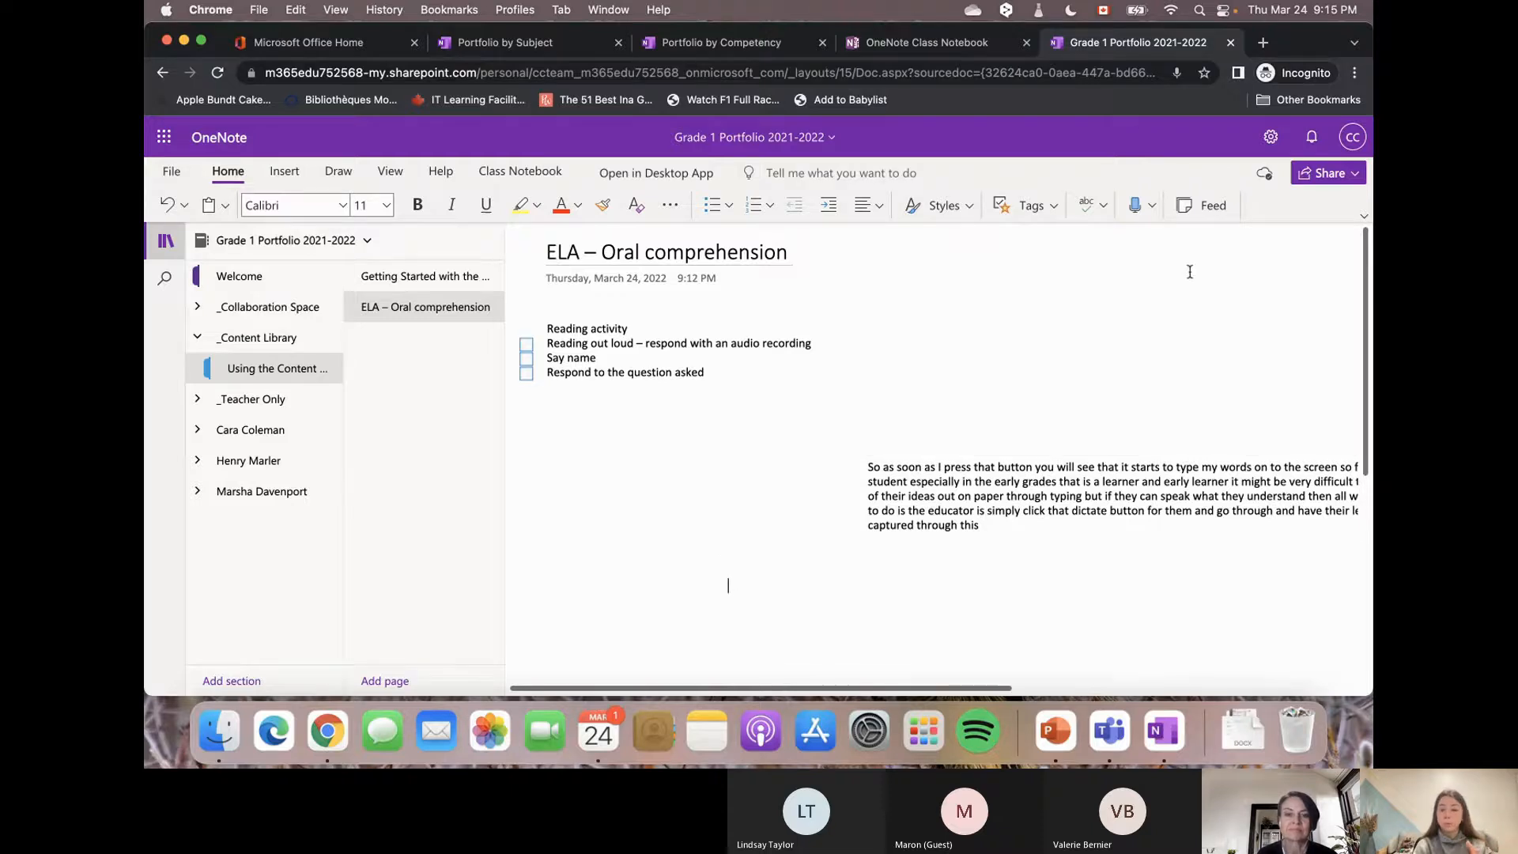
pyautogui.click(1154, 206)
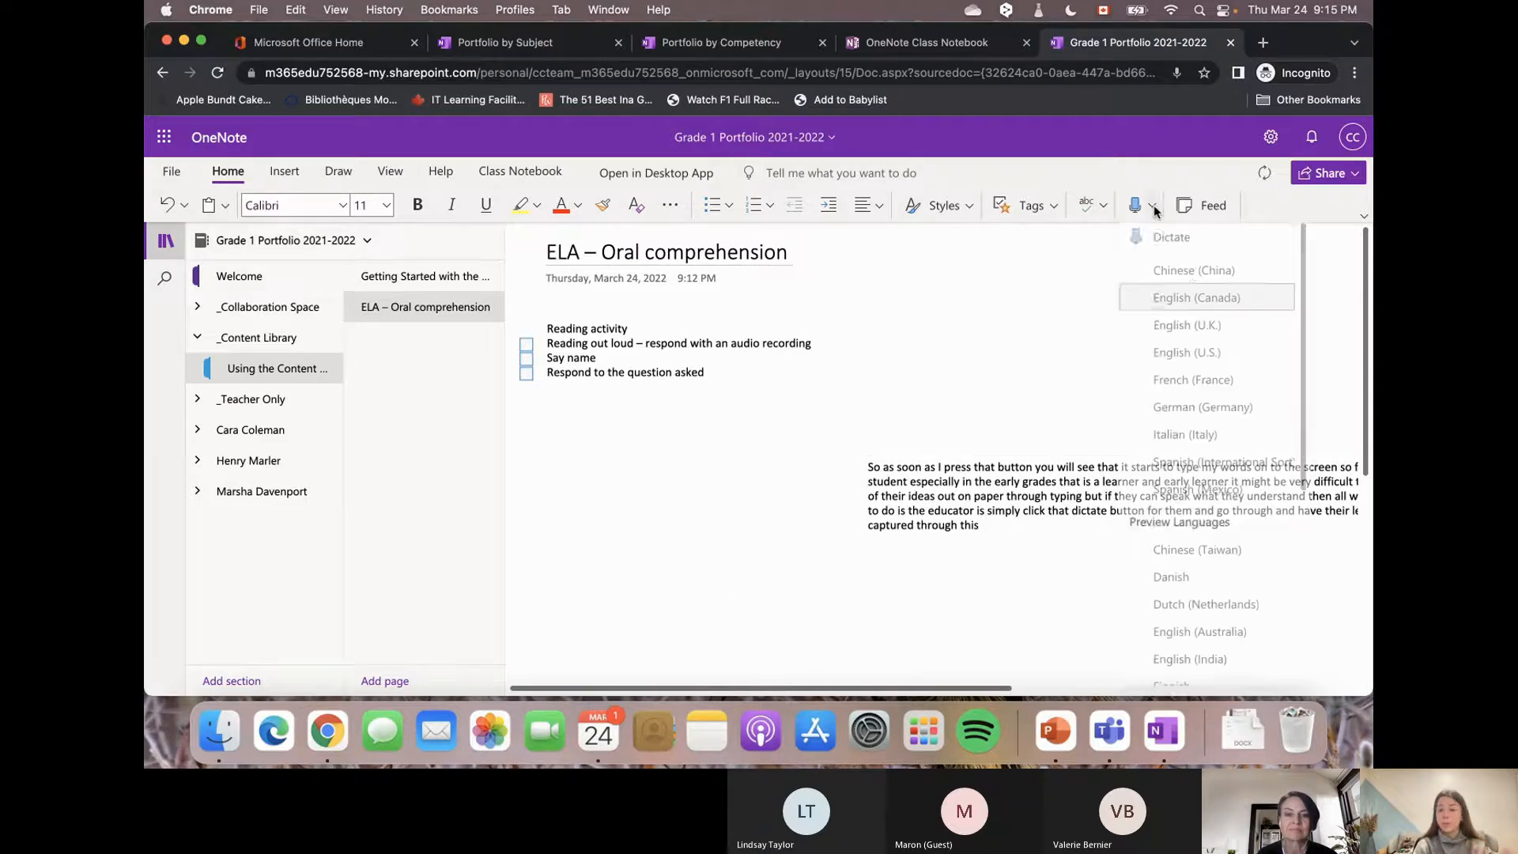
pyautogui.click(1178, 390)
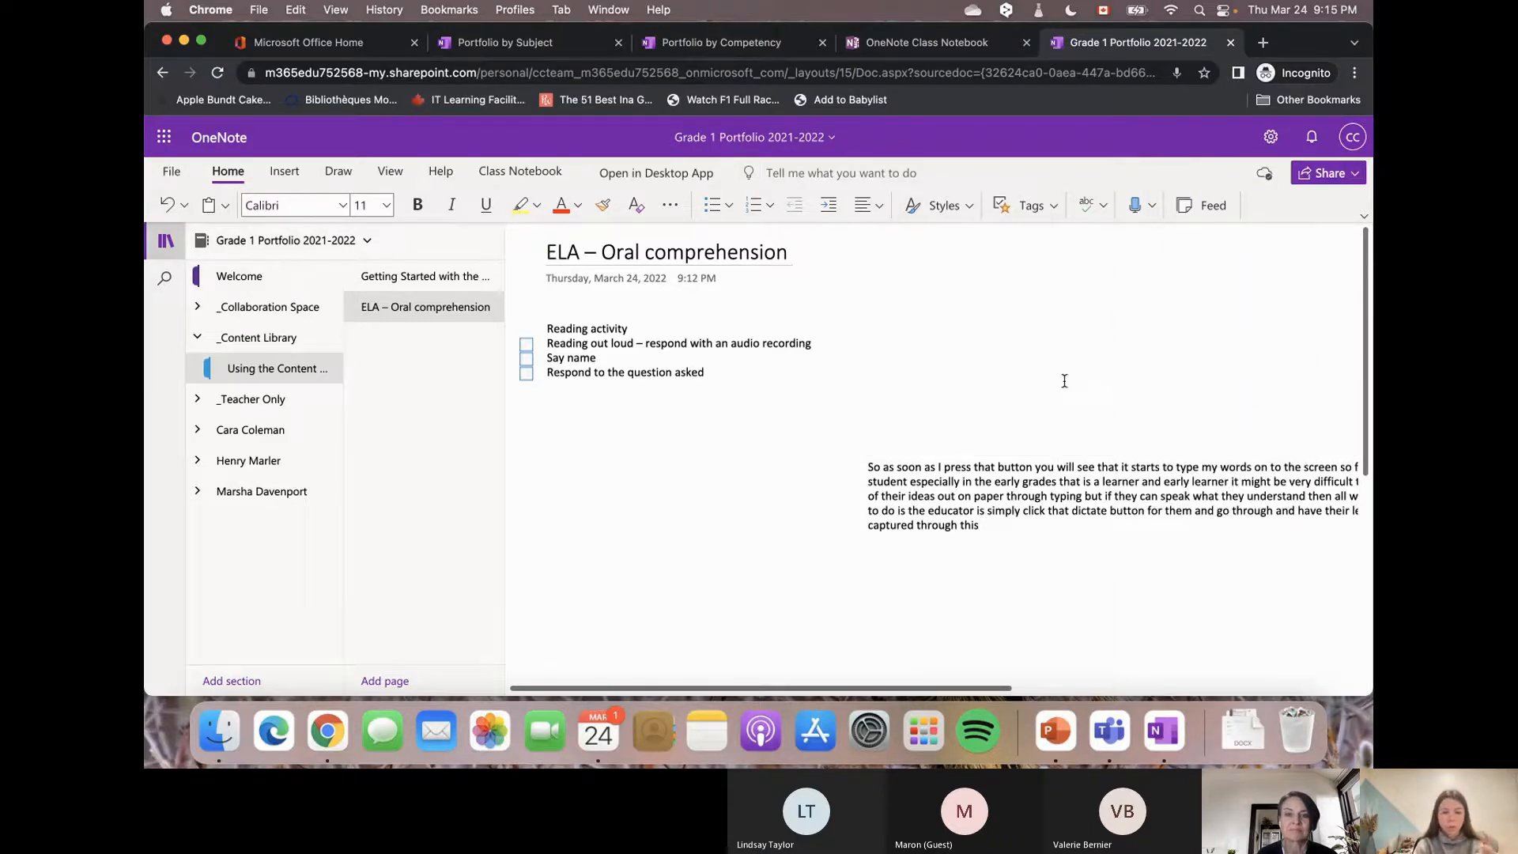
pyautogui.click(1133, 207)
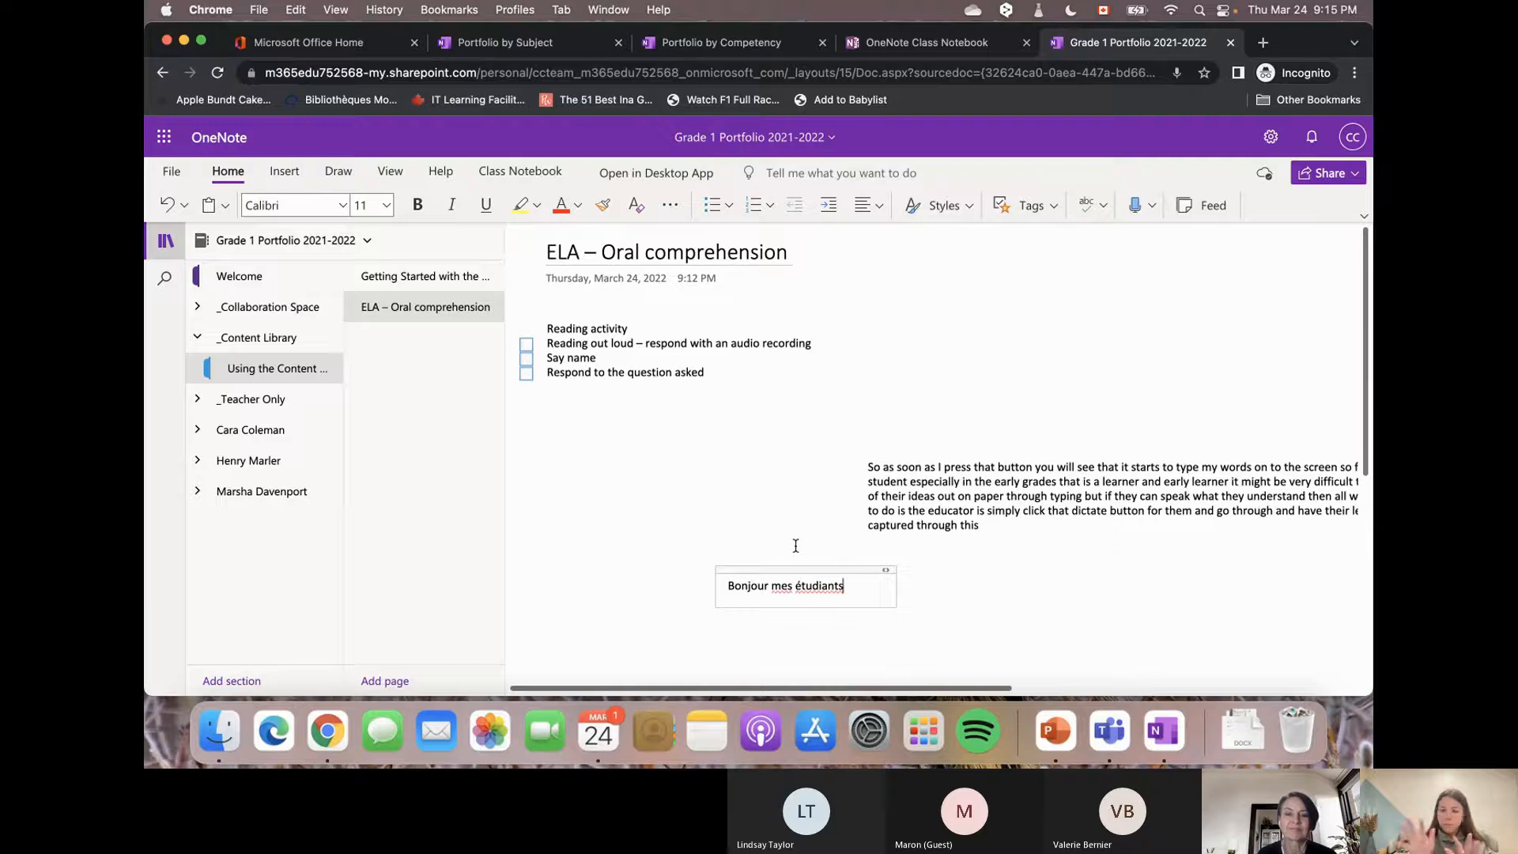
pyautogui.moveTo(800, 569); pyautogui.dragTo(724, 460)
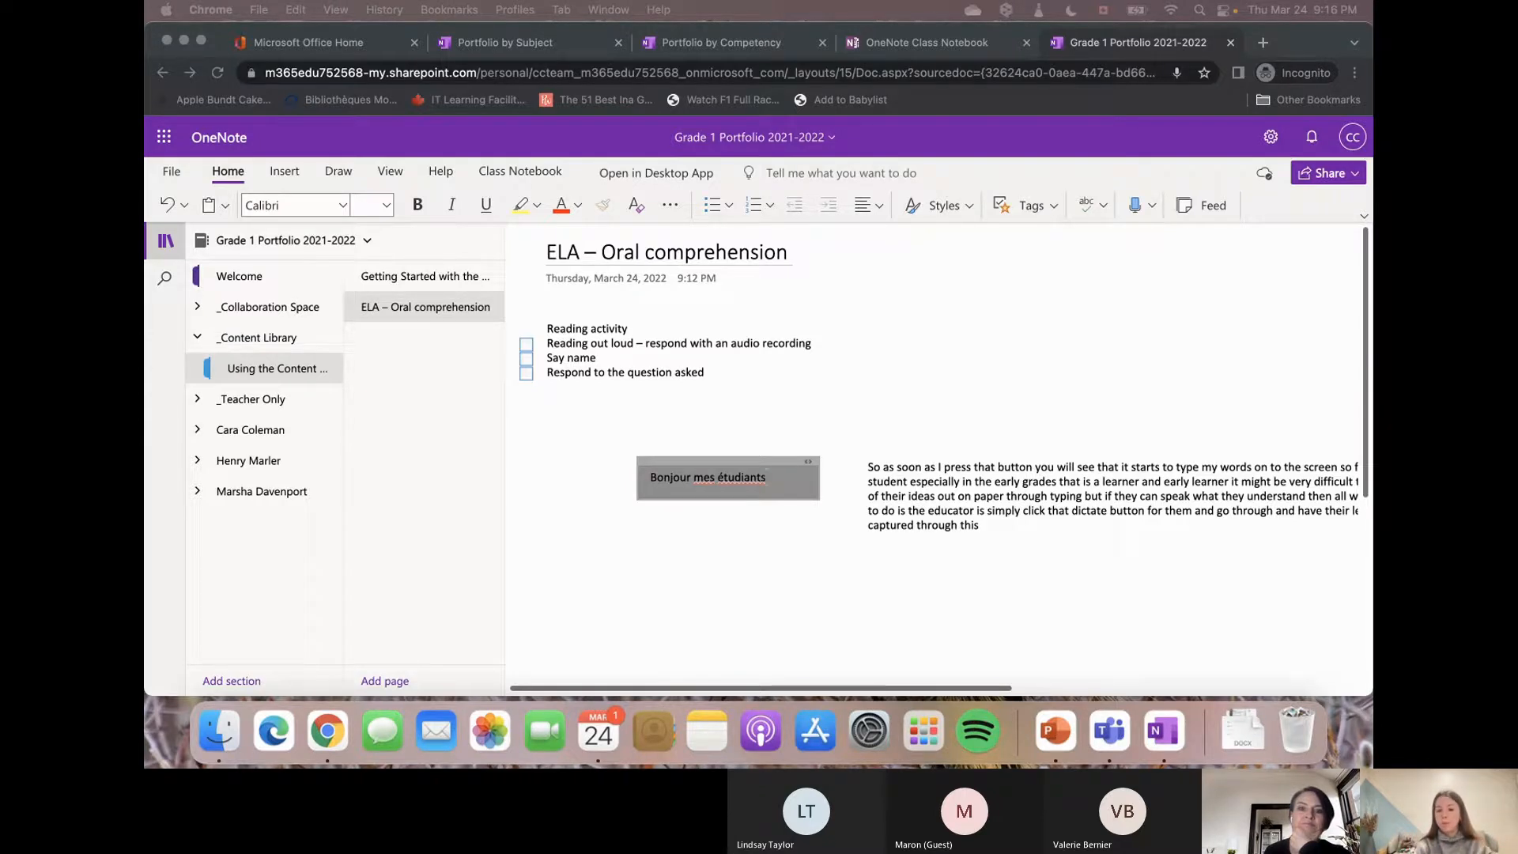
# Delete the dictated French text box and the dictated English paragraph from the page.
pyautogui.click(985, 526)
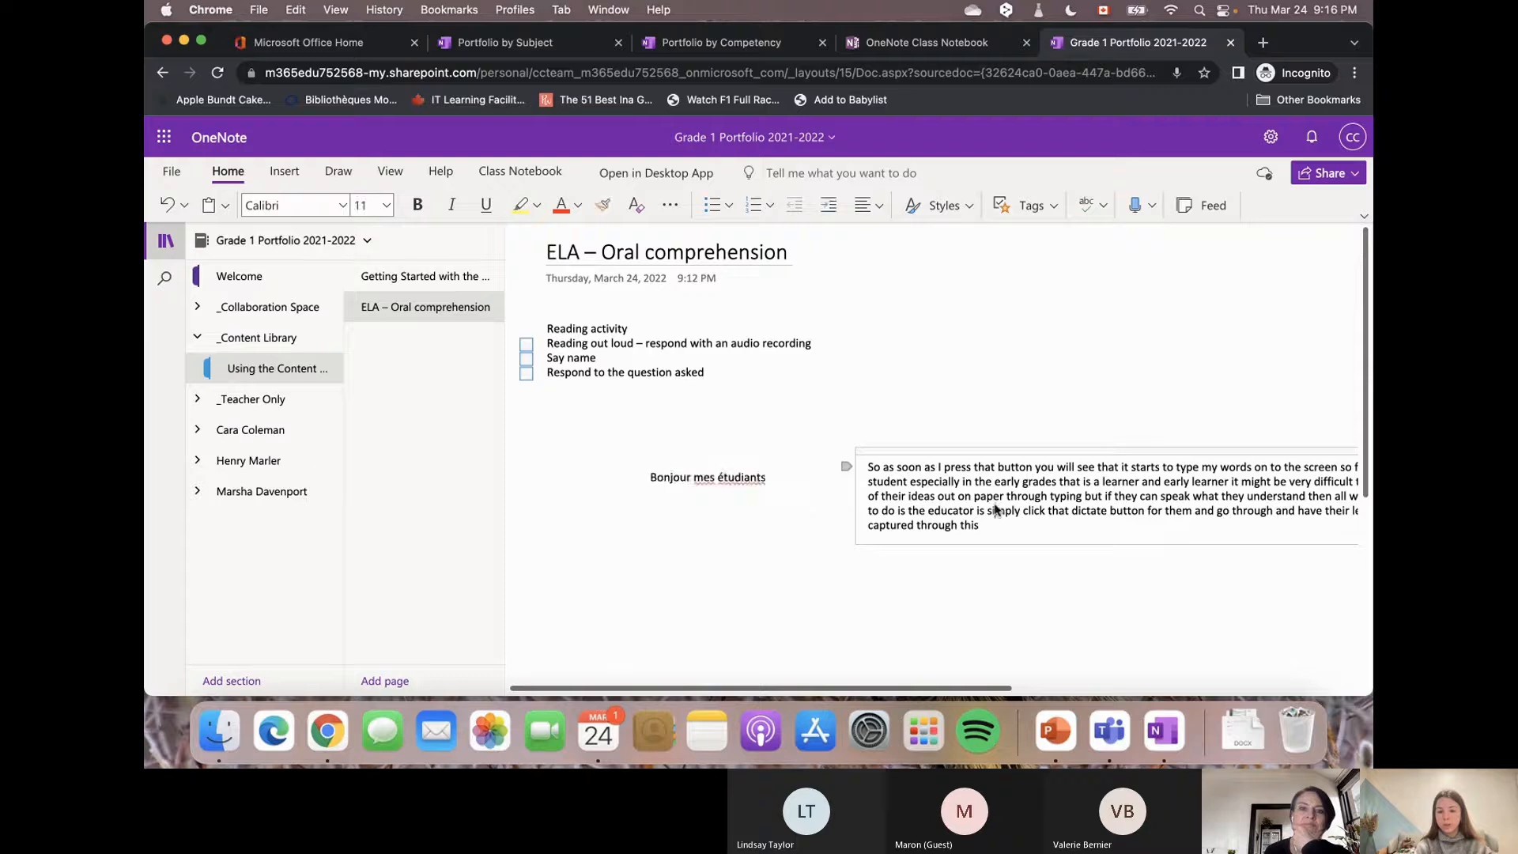
pyautogui.moveTo(979, 528); pyautogui.dragTo(863, 465)
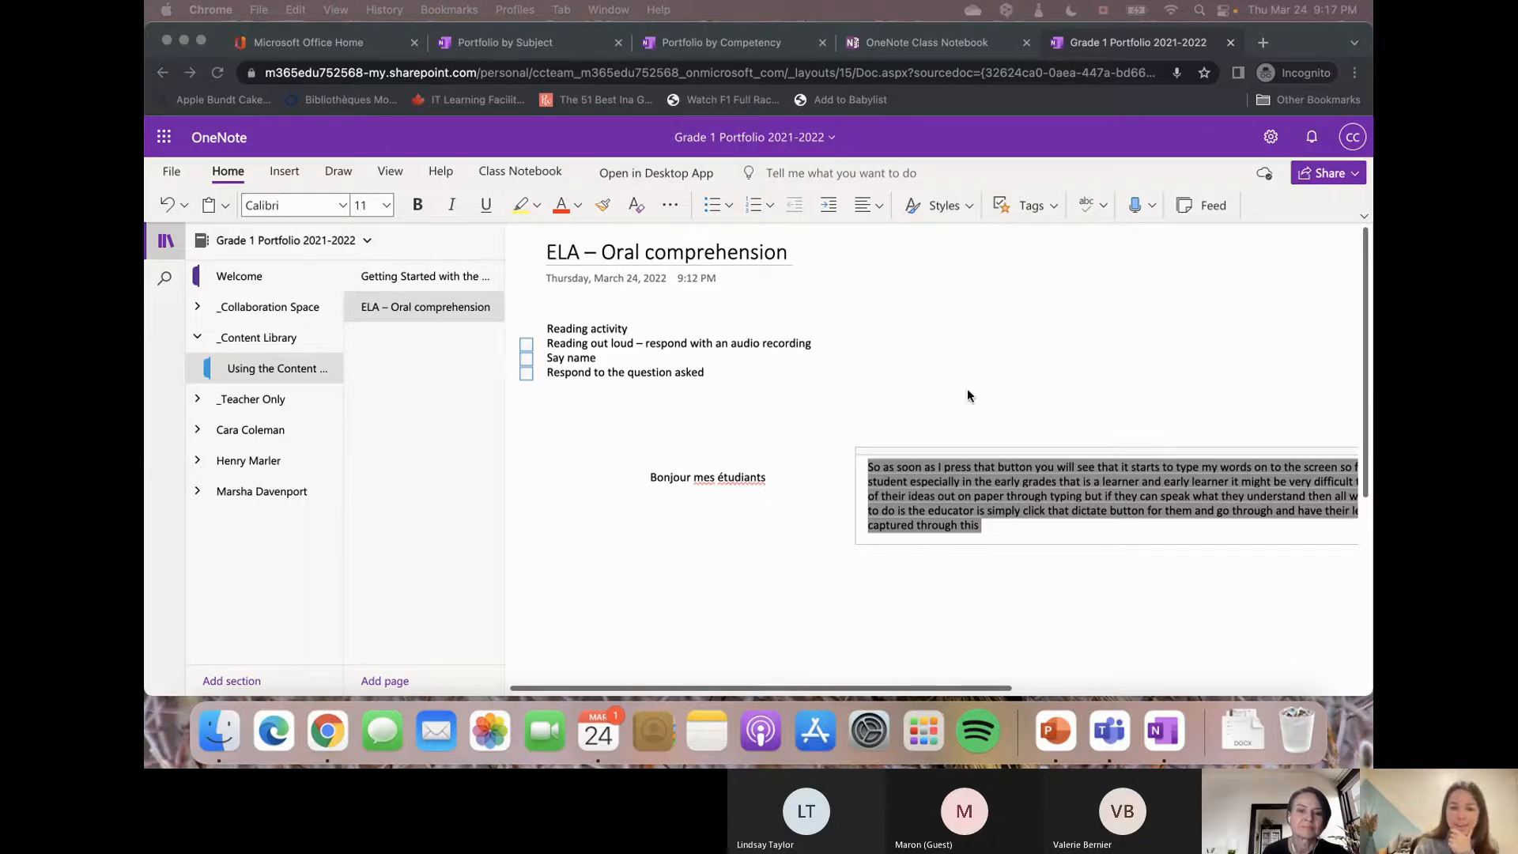
pyautogui.click(775, 567)
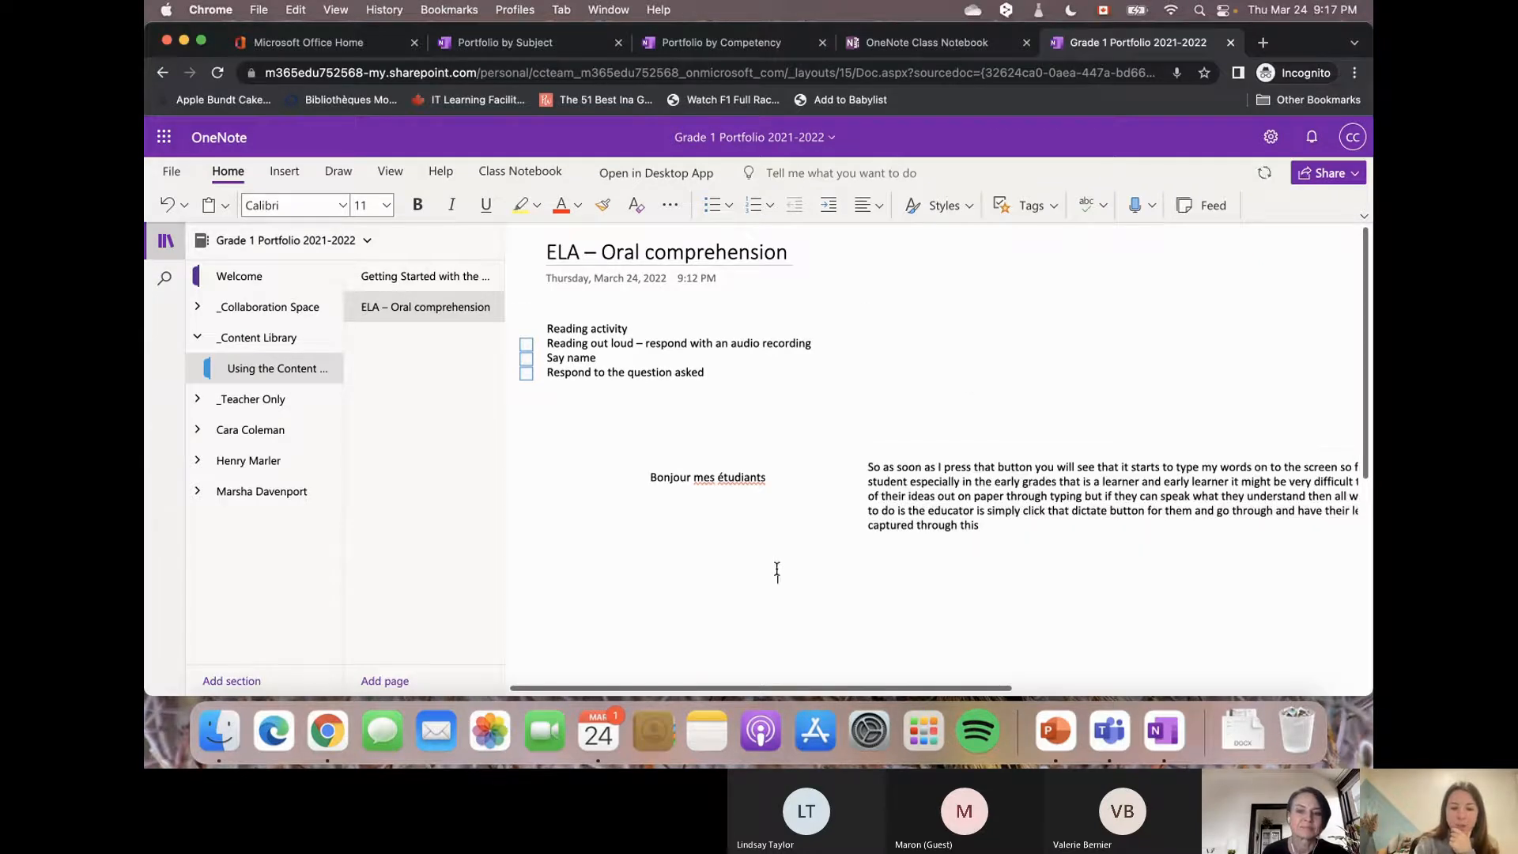
pyautogui.click(753, 461)
pyautogui.press('BackSpace')
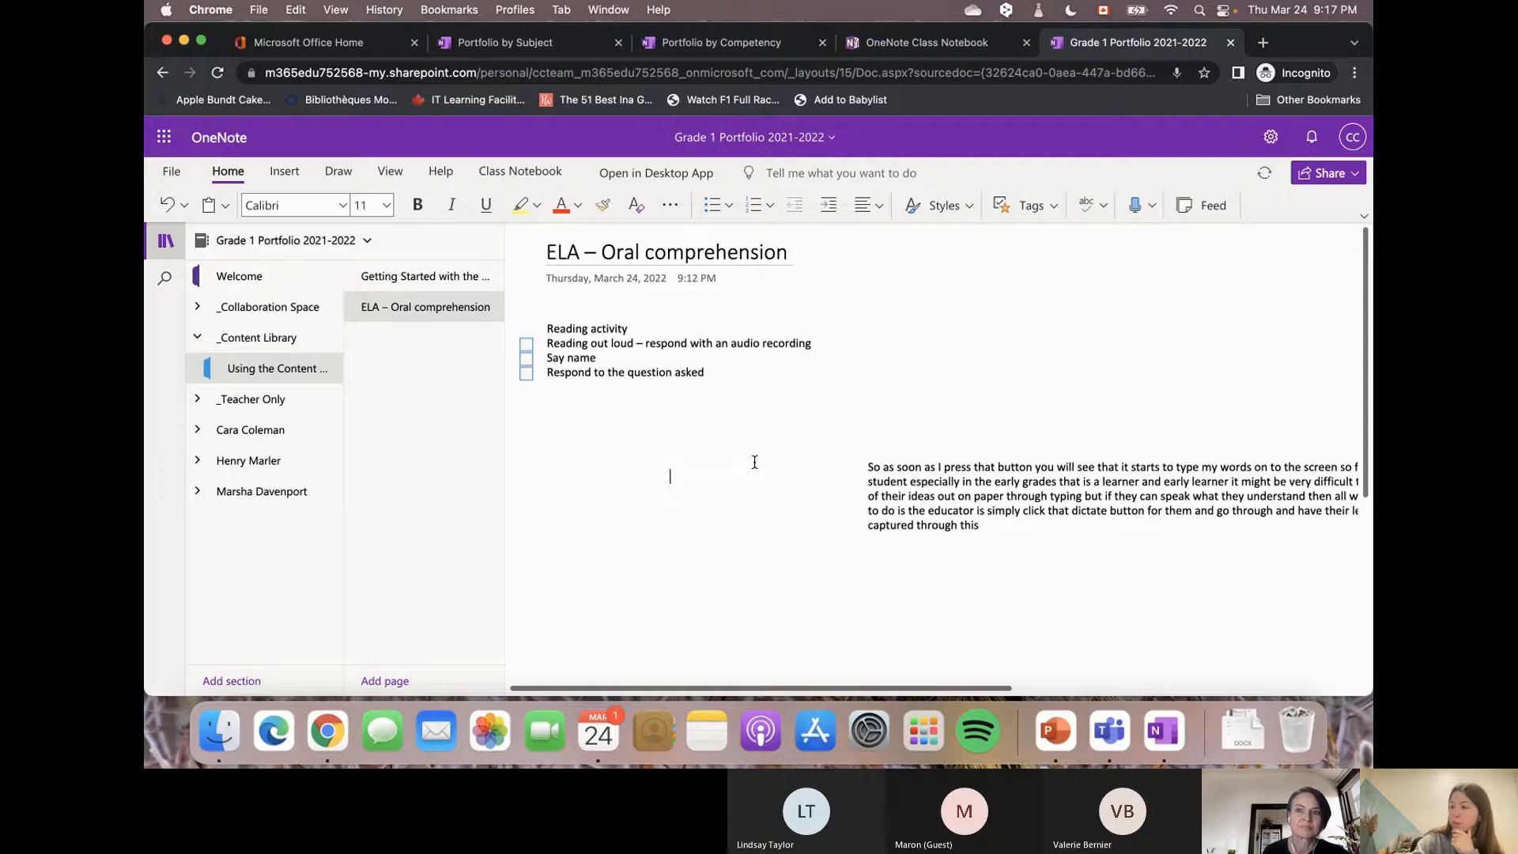
pyautogui.click(907, 450)
pyautogui.press('BackSpace')
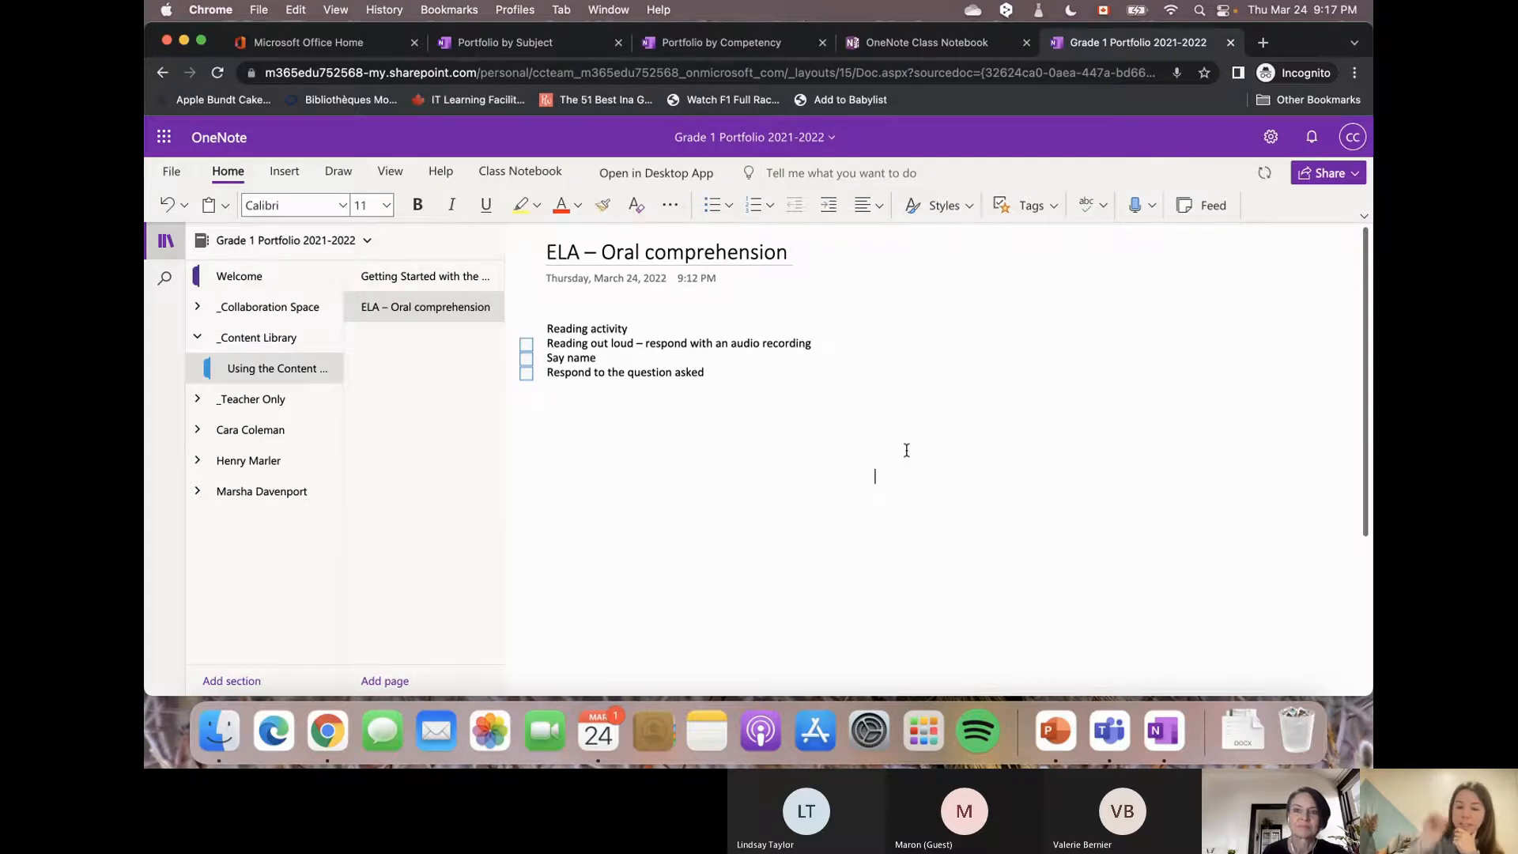
# Search the online pictures for "Bear" to add an image to the ELA – Oral comprehension page.
pyautogui.click(283, 175)
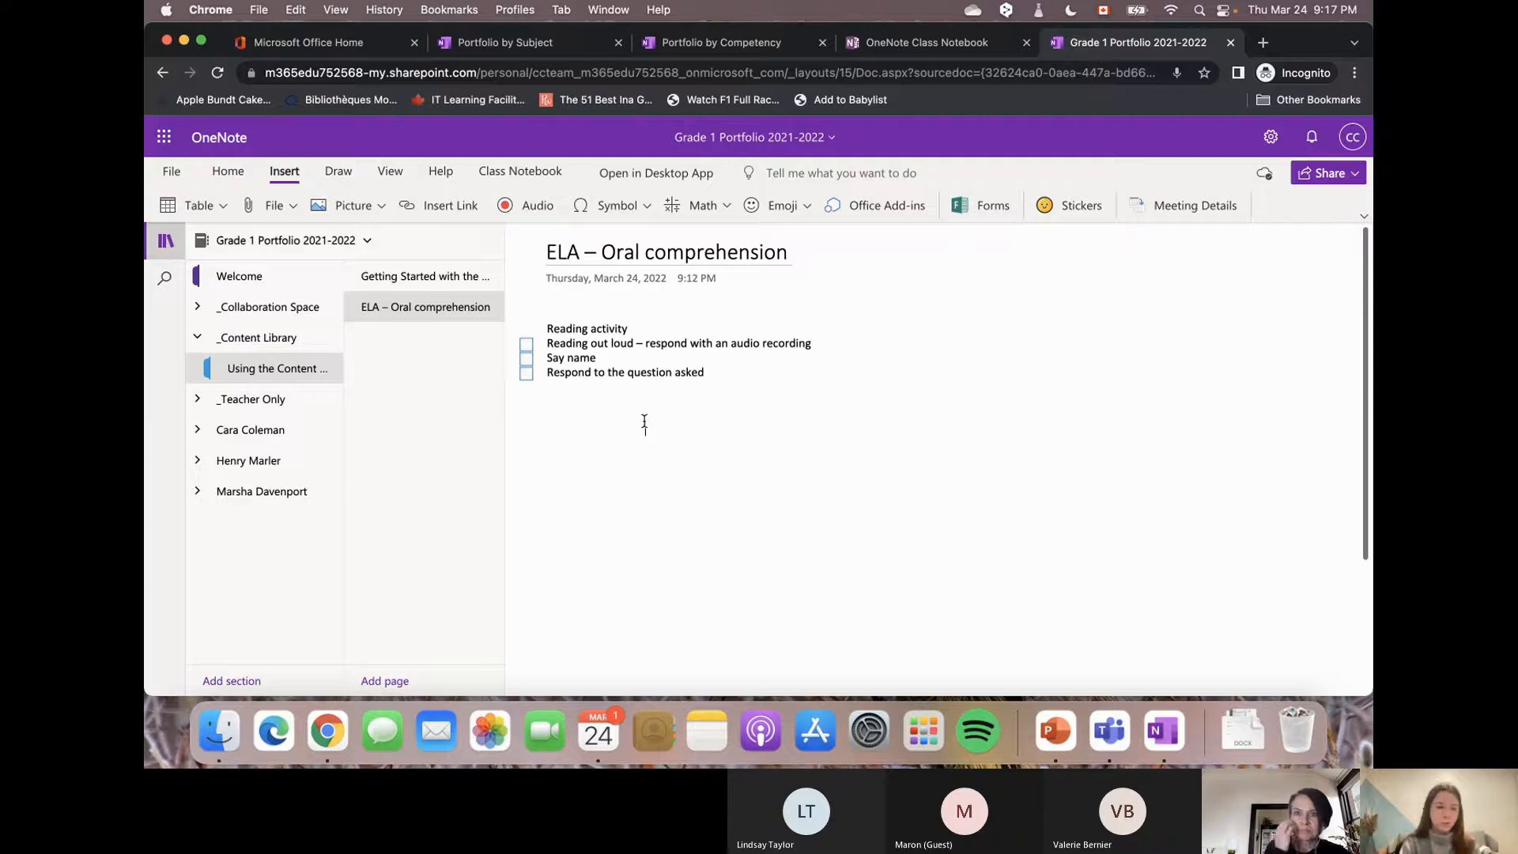
pyautogui.click(378, 206)
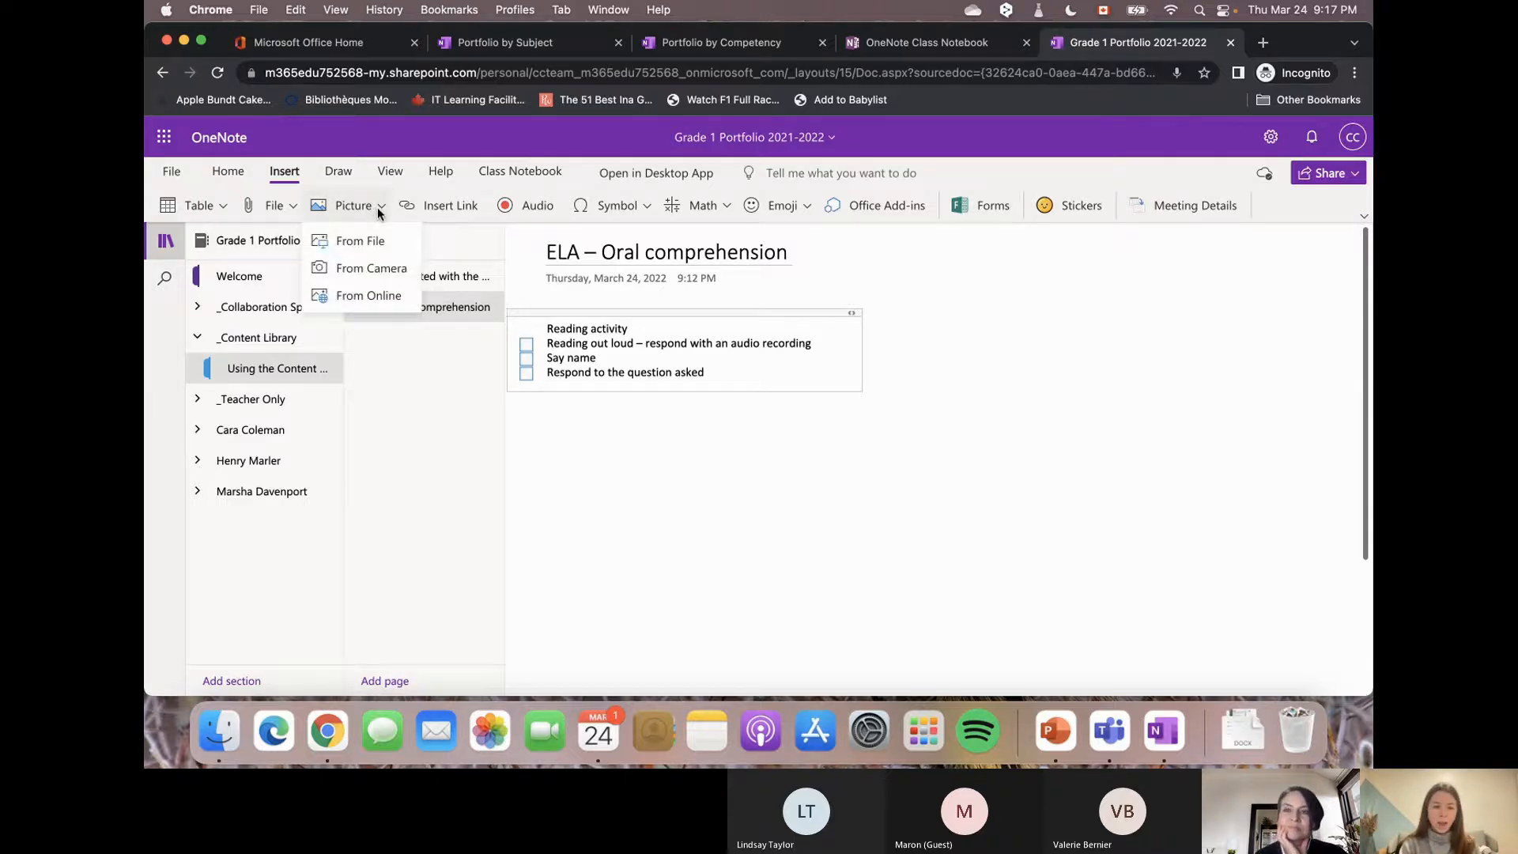
pyautogui.click(372, 297)
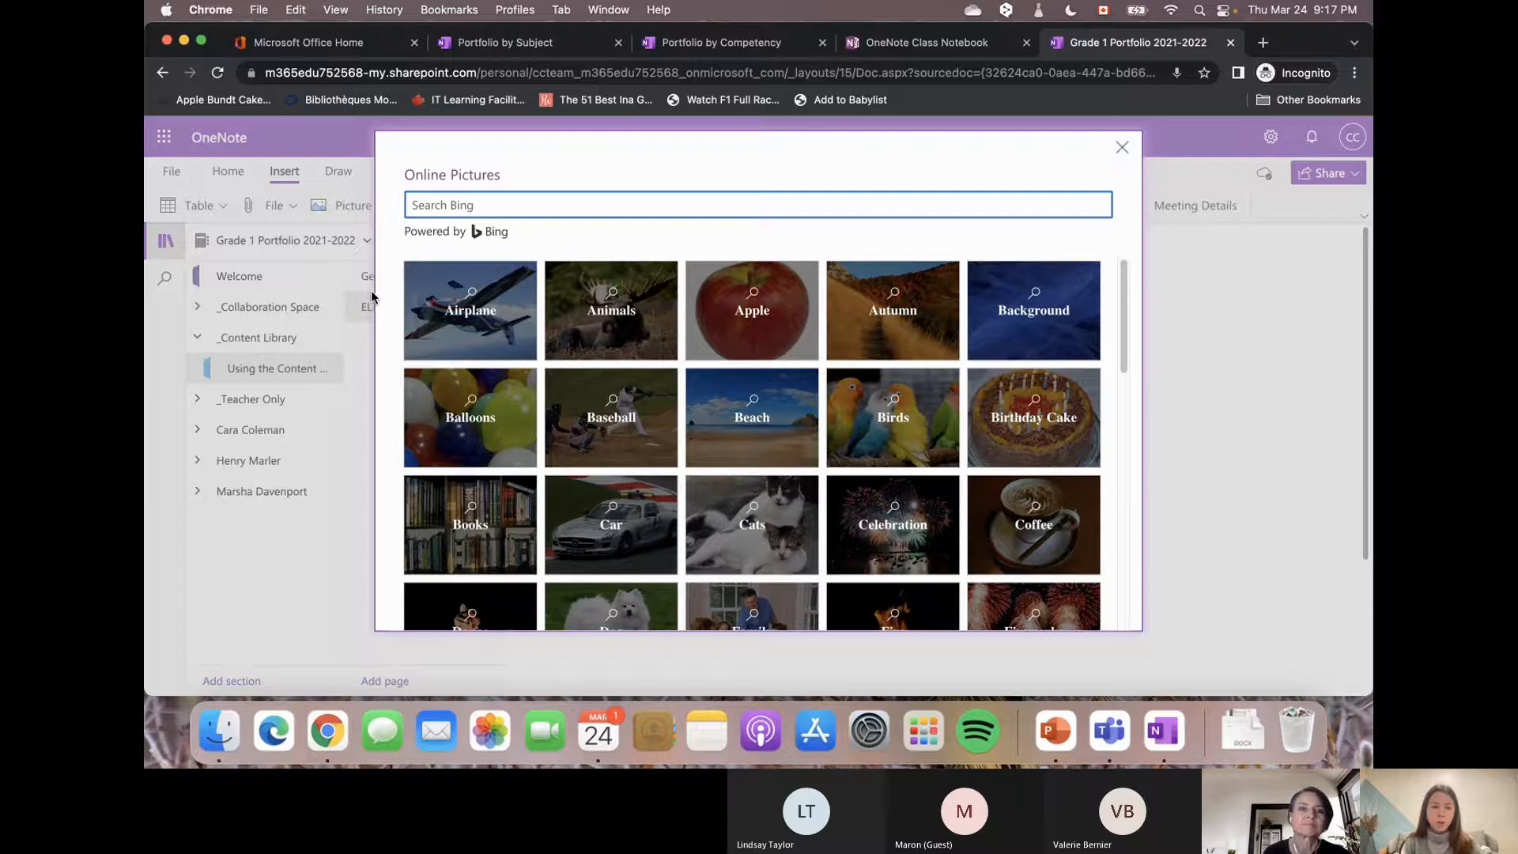
pyautogui.write('B')
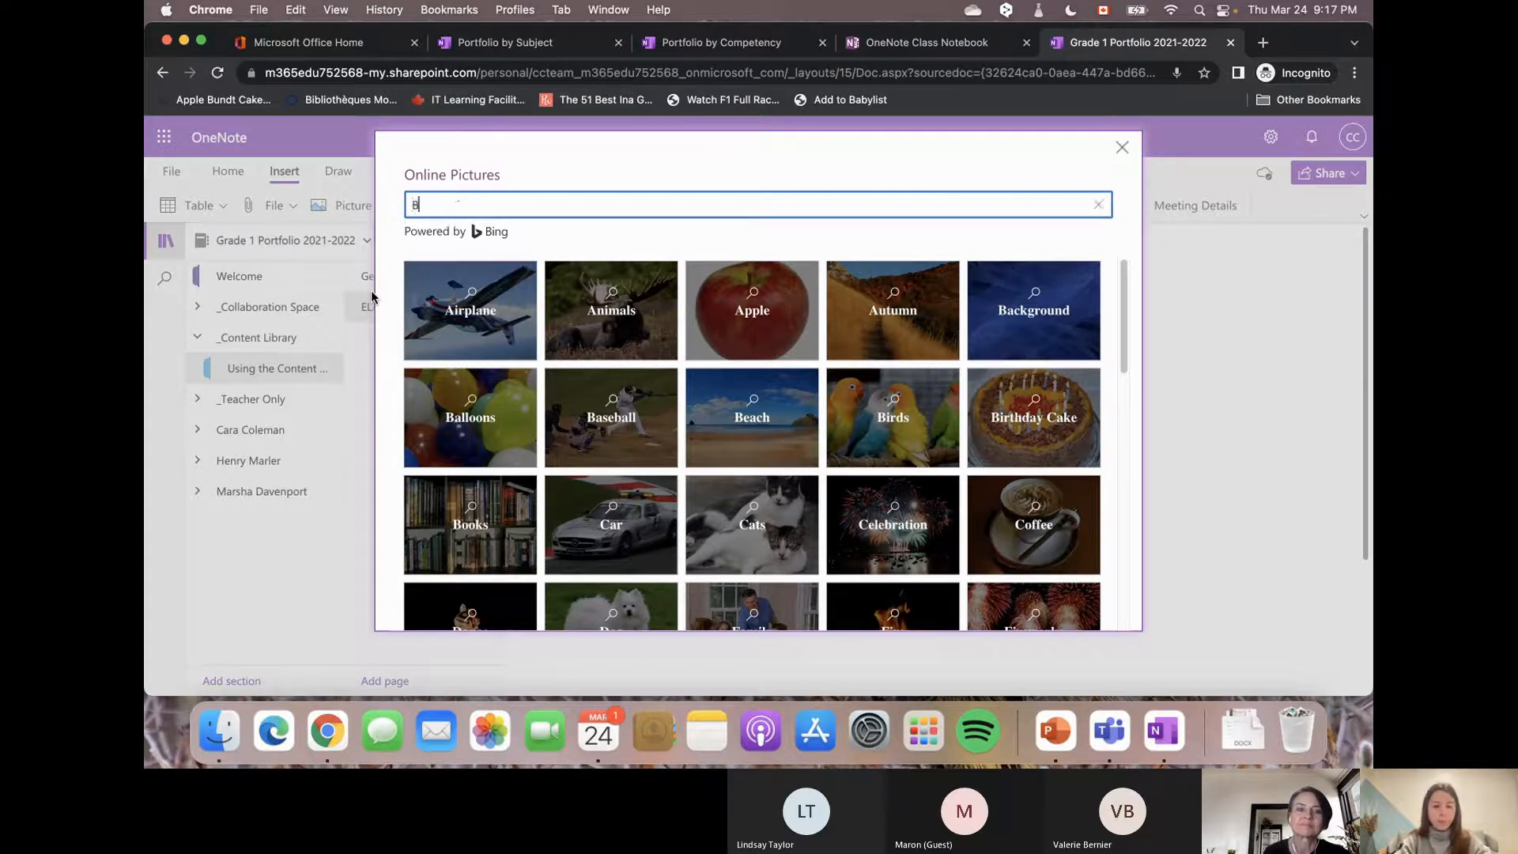
pyautogui.write('err')
pyautogui.press('Return')
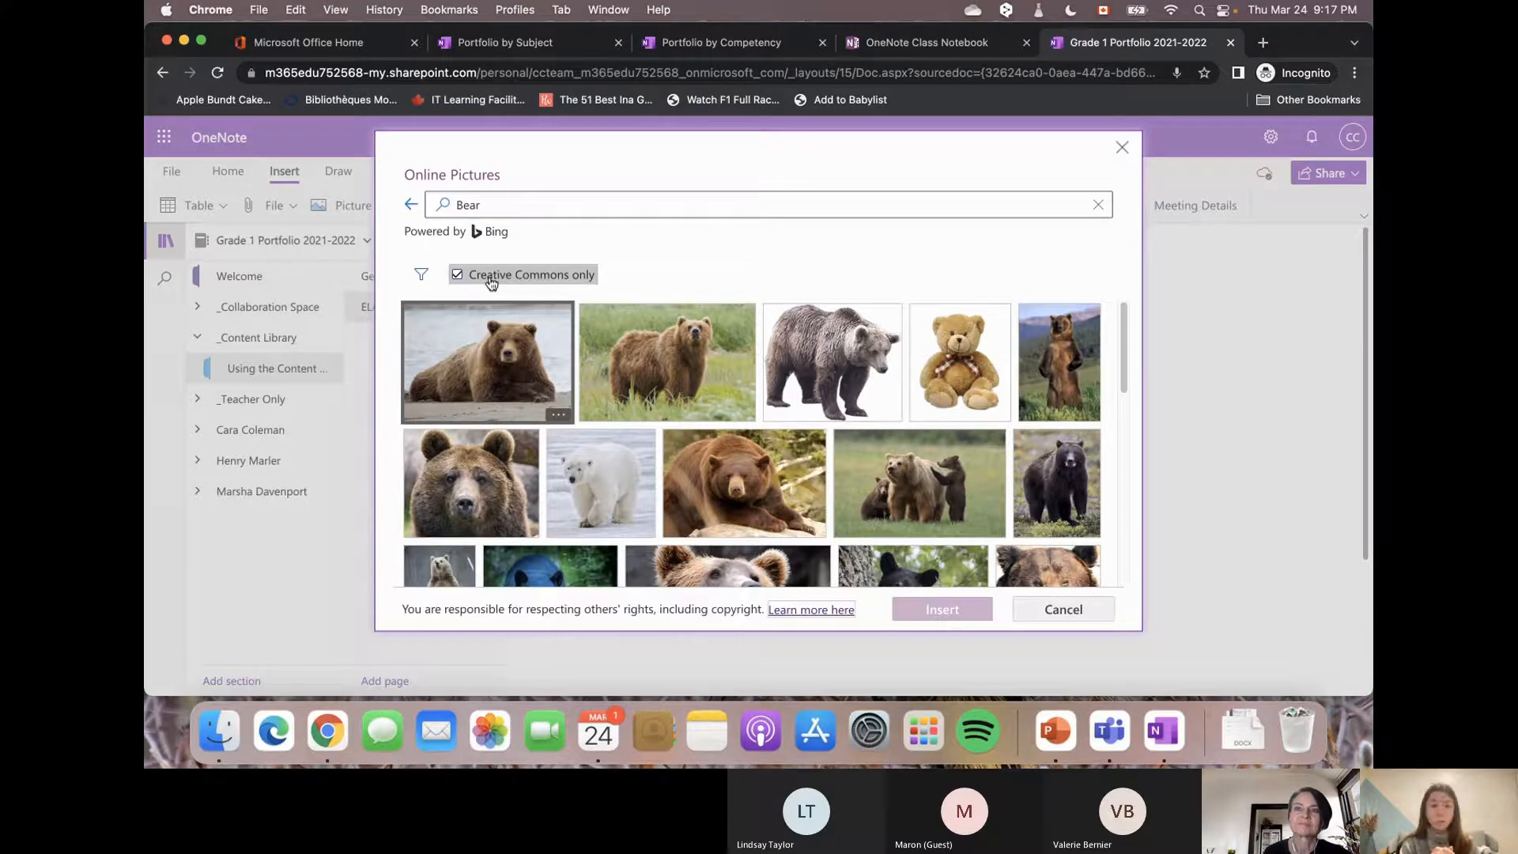
# Insert the Creative Commons photo of a brown bear standing in water with a fish in its mouth.
pyautogui.scroll(-5, 641, 385)
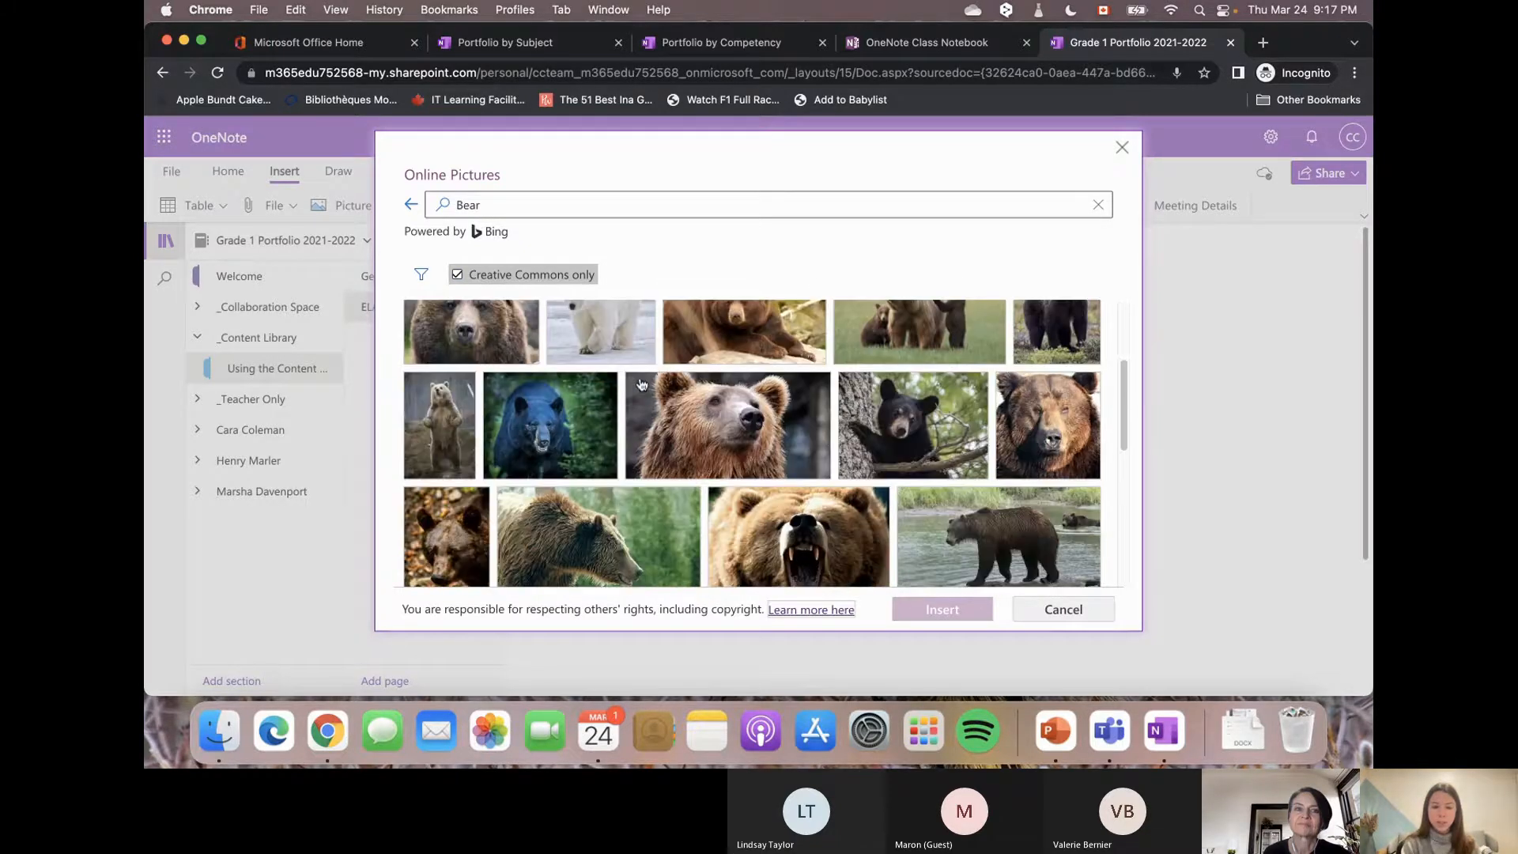
pyautogui.scroll(-3, 641, 385)
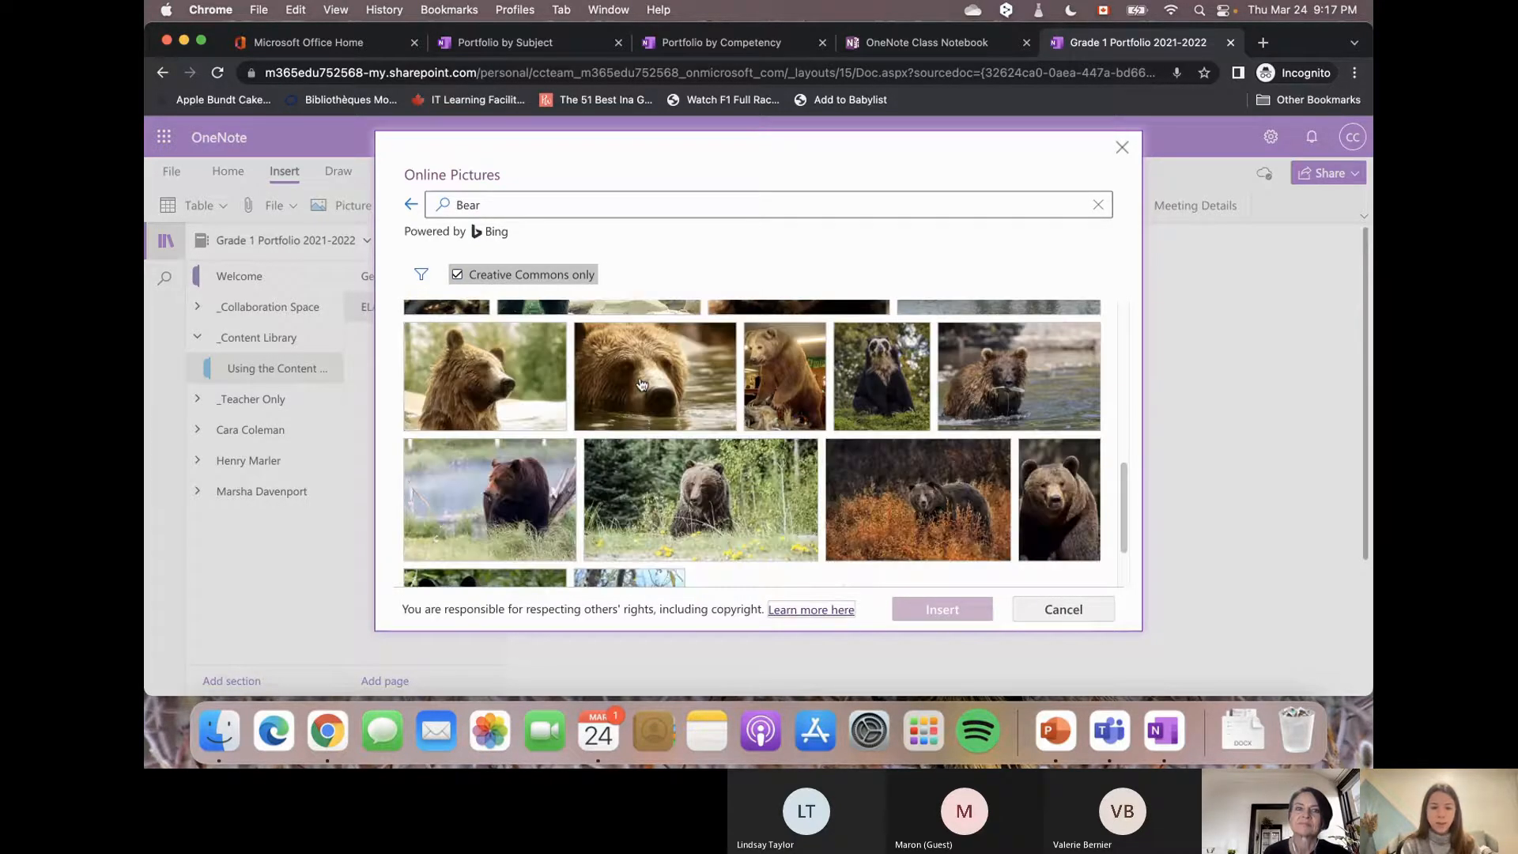
pyautogui.scroll(-2, 641, 385)
pyautogui.click(1038, 360)
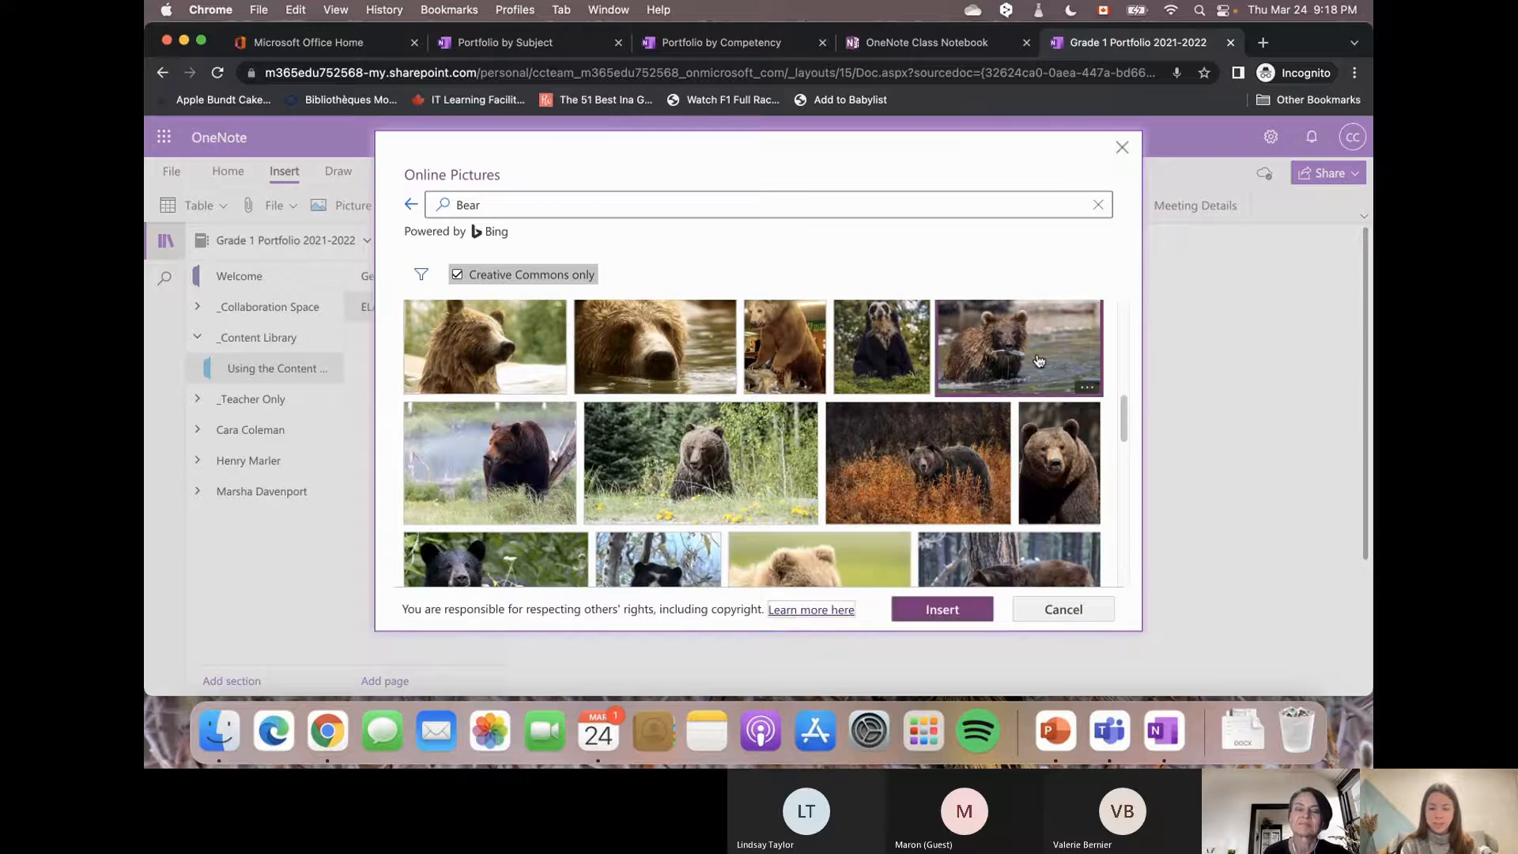
pyautogui.click(940, 610)
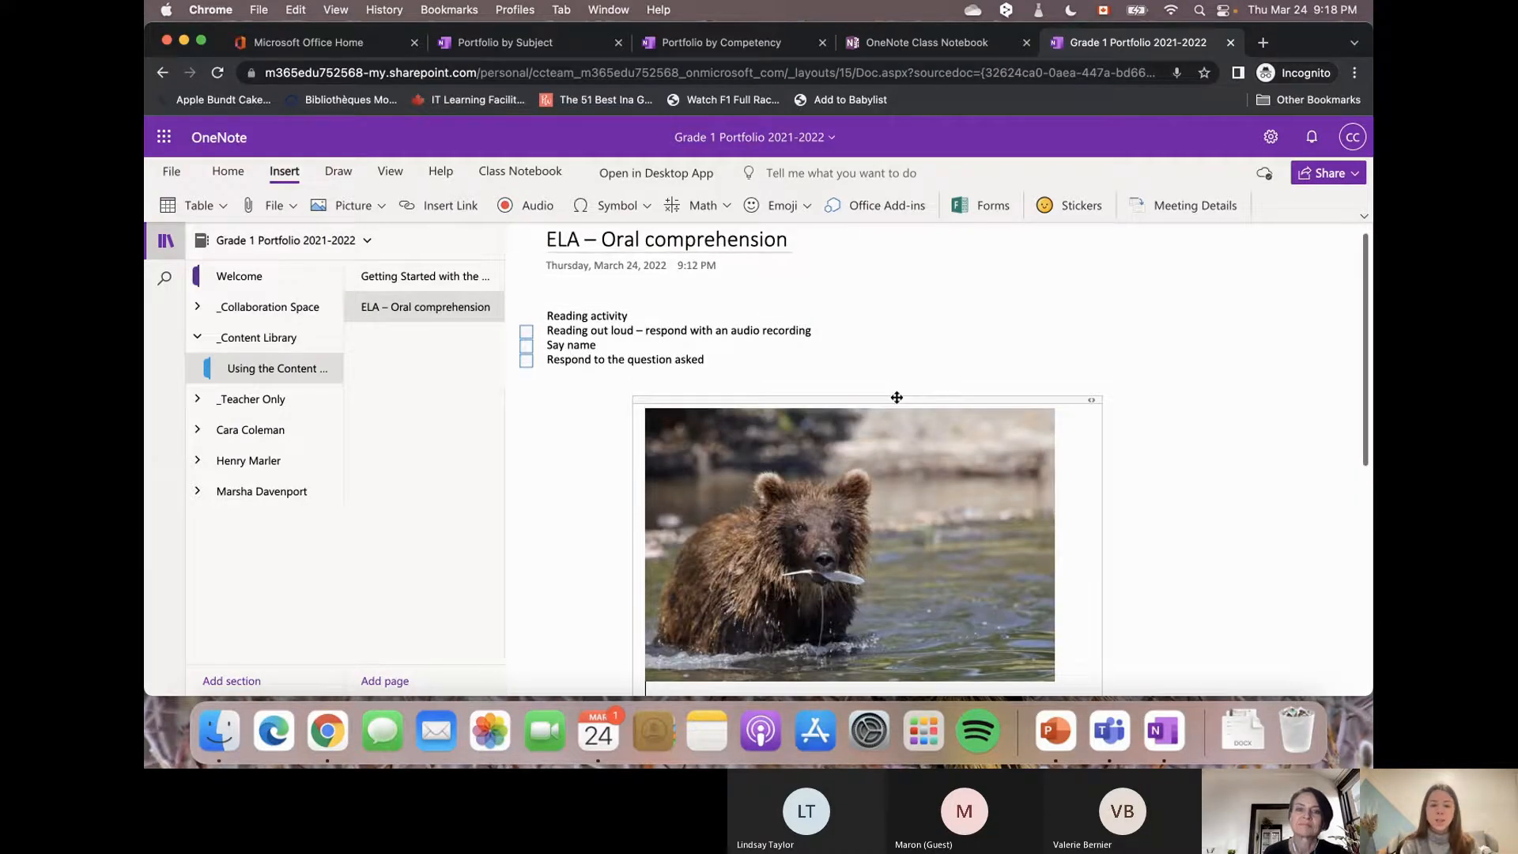
# Move the bear picture up beside the checklist, with its upper edge level with the last checklist item.
pyautogui.click(897, 398)
pyautogui.moveTo(863, 401); pyautogui.dragTo(859, 267)
pyautogui.click(678, 532)
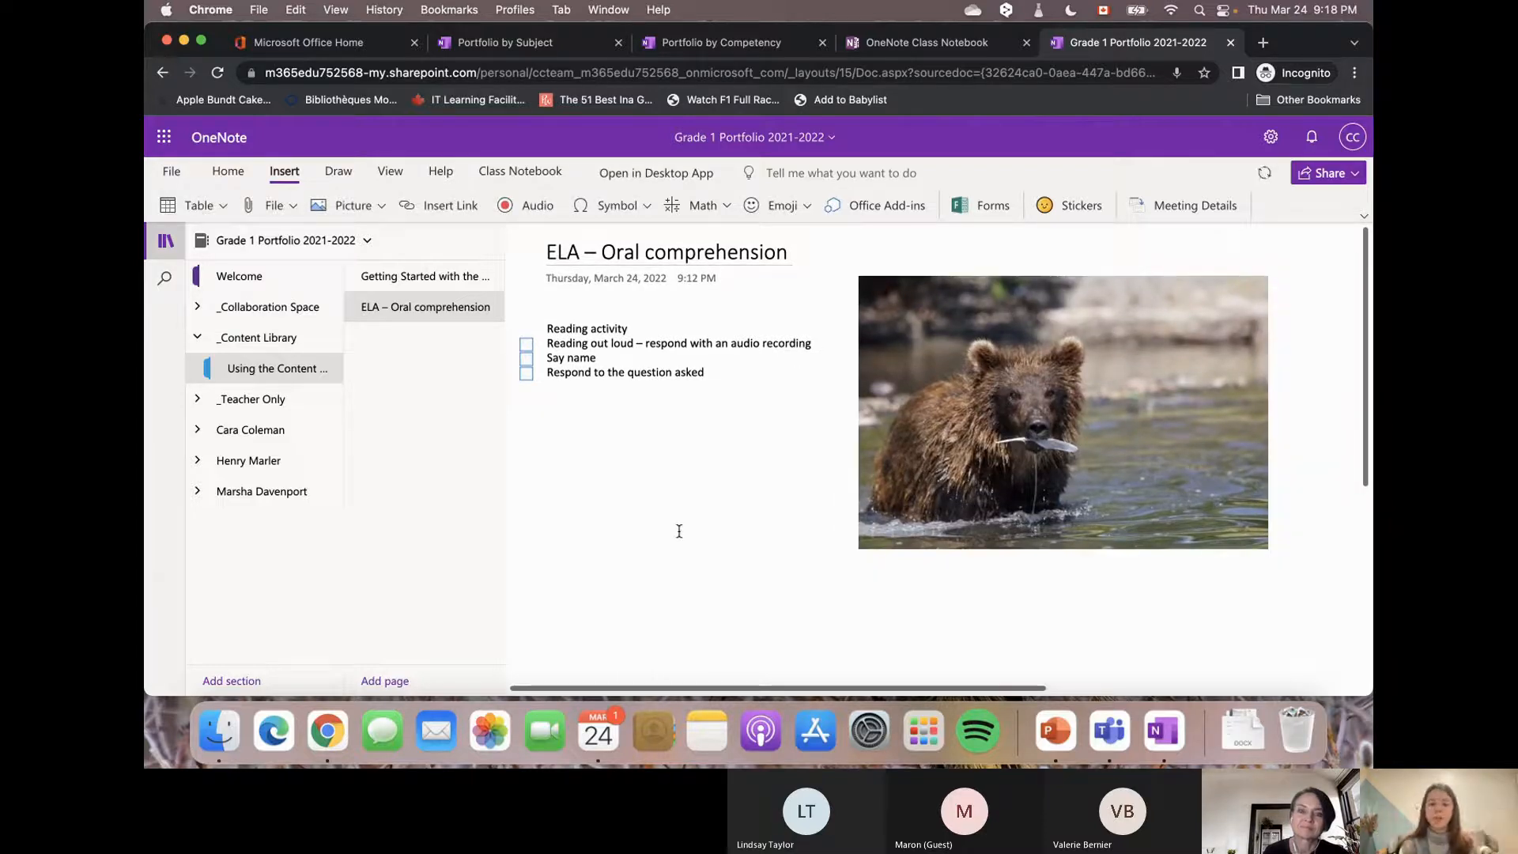
pyautogui.click(889, 451)
pyautogui.moveTo(1083, 269); pyautogui.dragTo(1067, 367)
pyautogui.hscroll(-5, 734, 479)
# Record an audio clip in the blank area below the checklist, beside the bear picture, and stop the recording.
pyautogui.click(440, 307)
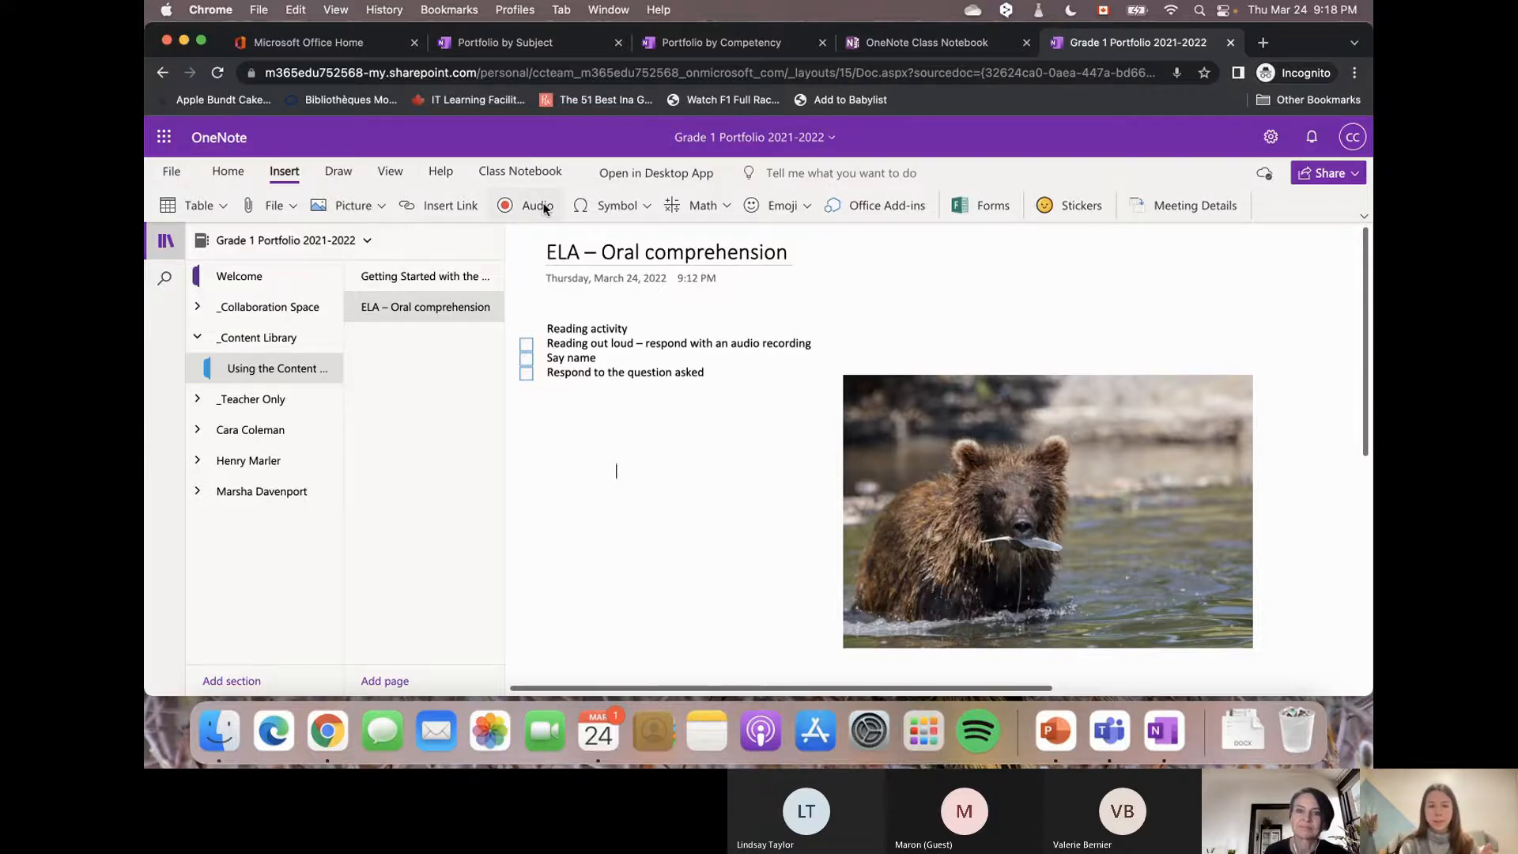
pyautogui.click(537, 206)
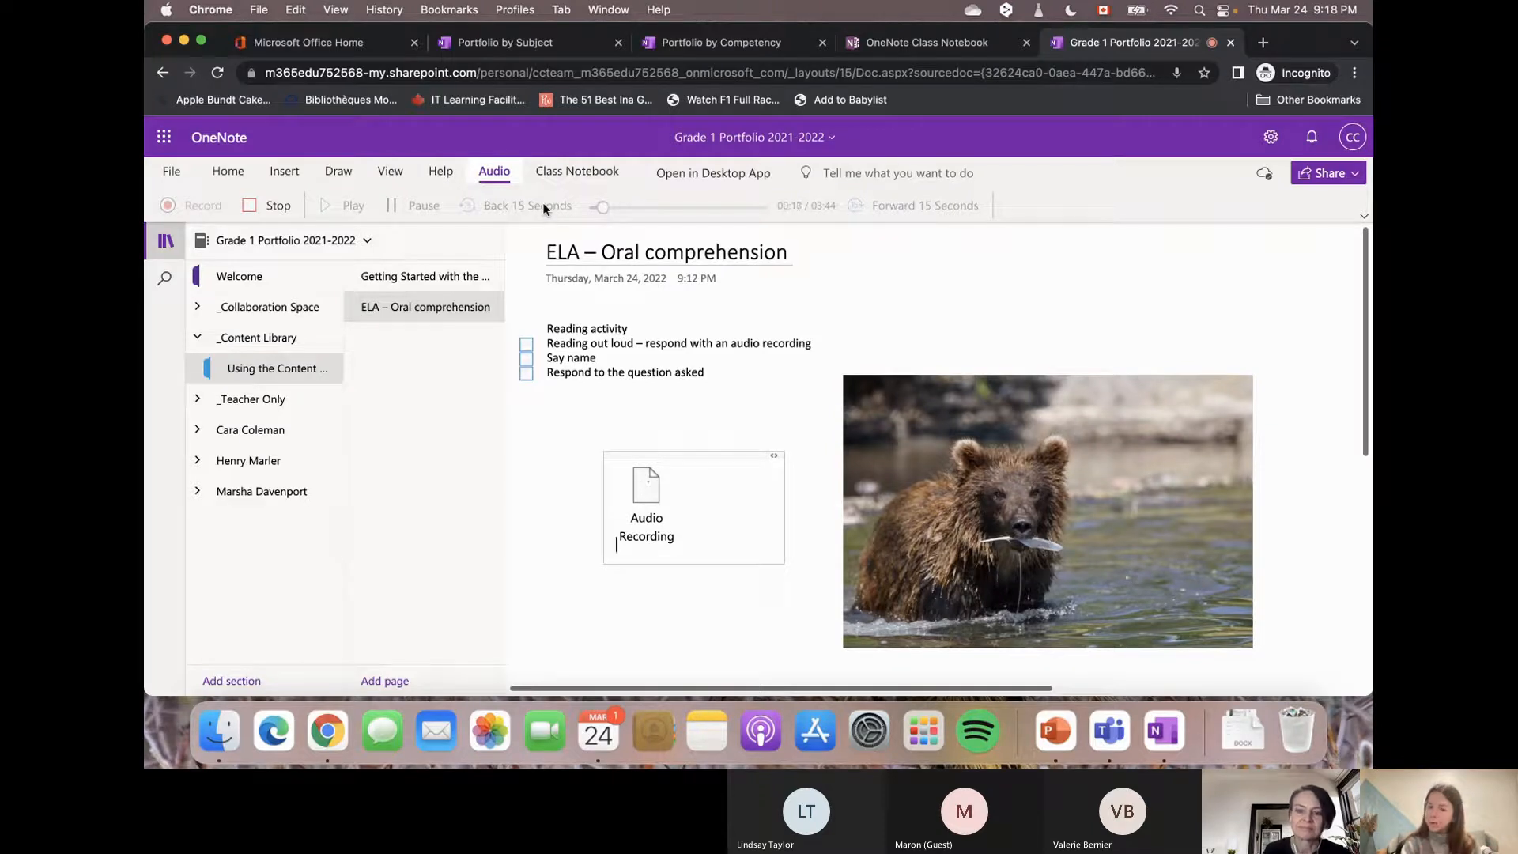
pyautogui.click(280, 209)
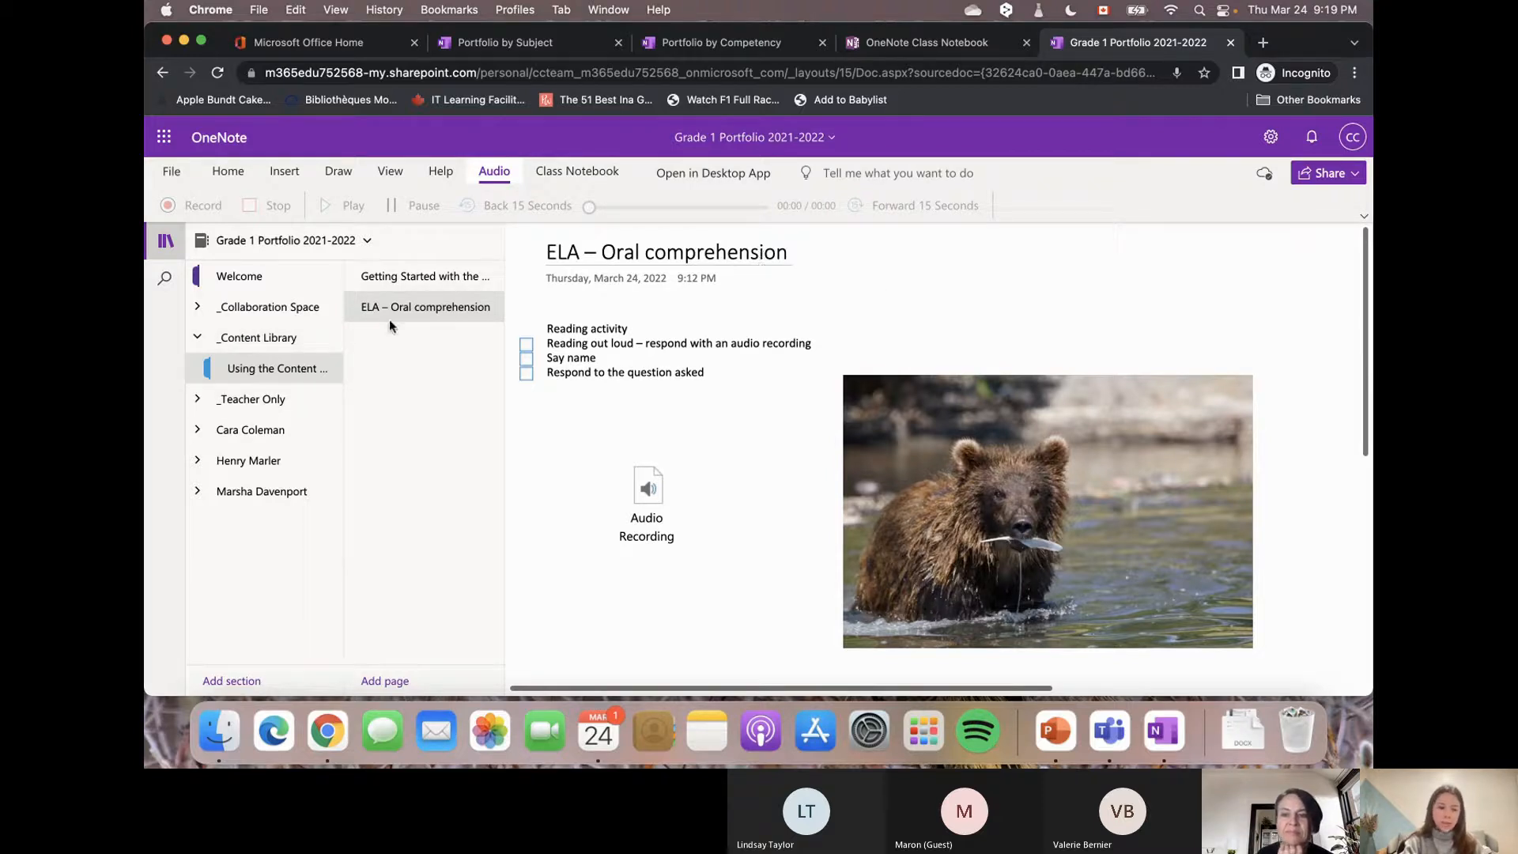
# Distribute the ELA – Oral comprehension page to the ELA section of all students and close the distribution pane.
pyautogui.click(577, 171)
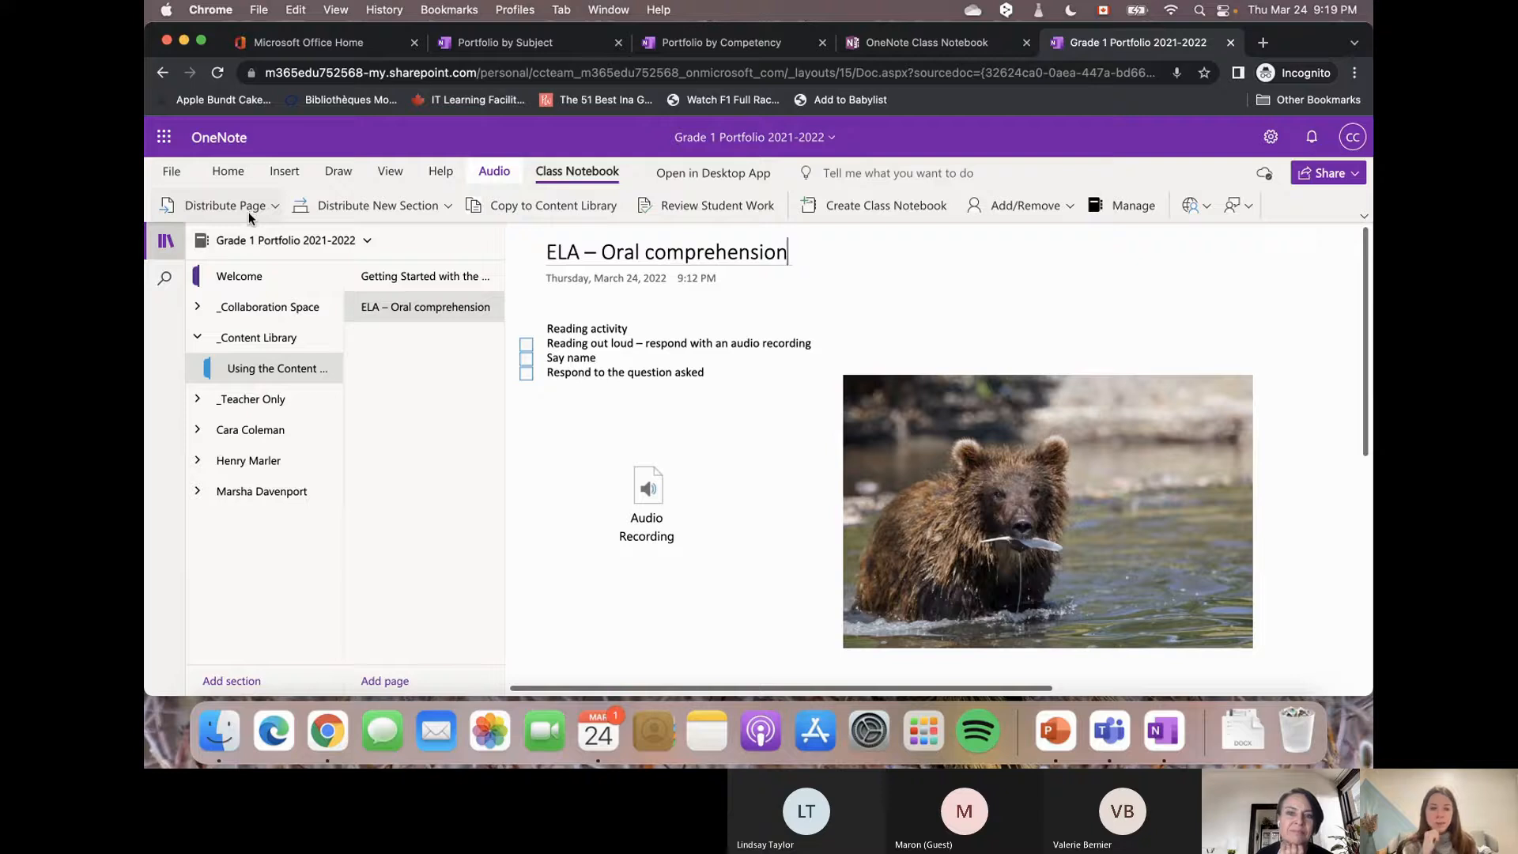
pyautogui.click(249, 215)
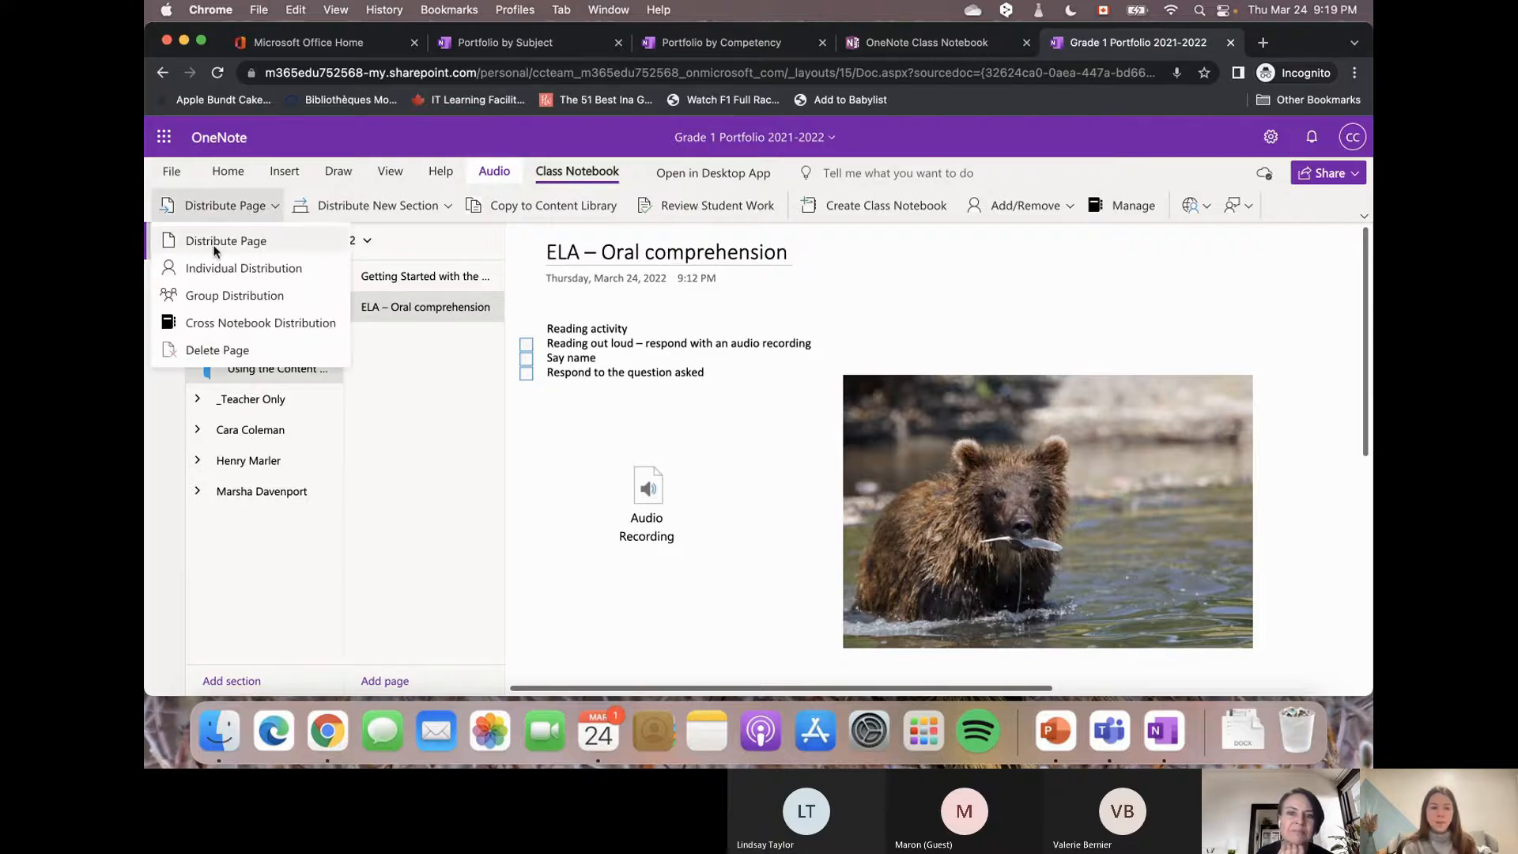
pyautogui.click(256, 248)
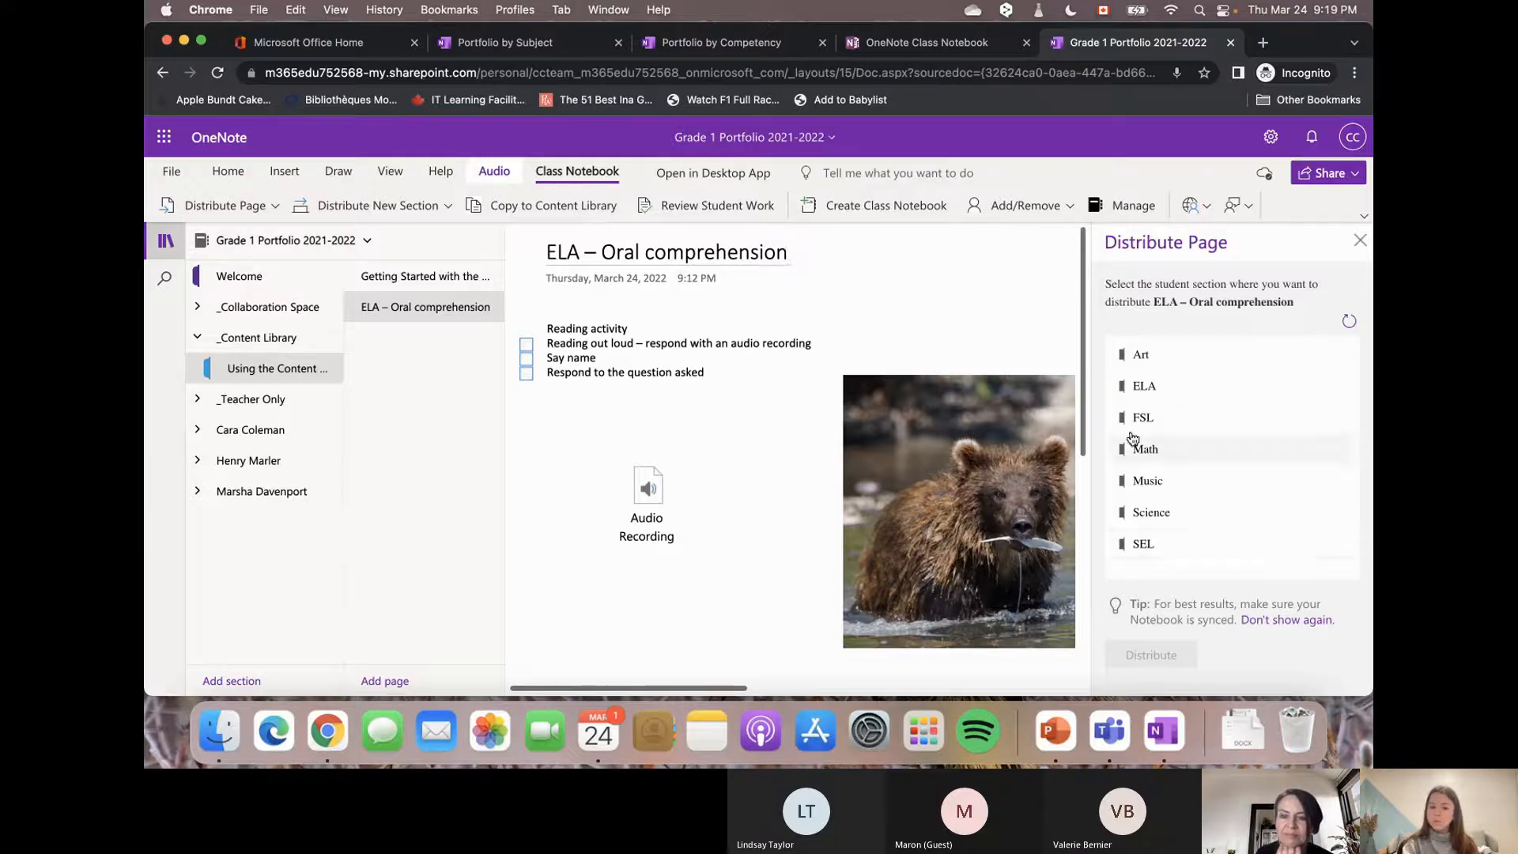
pyautogui.click(1168, 394)
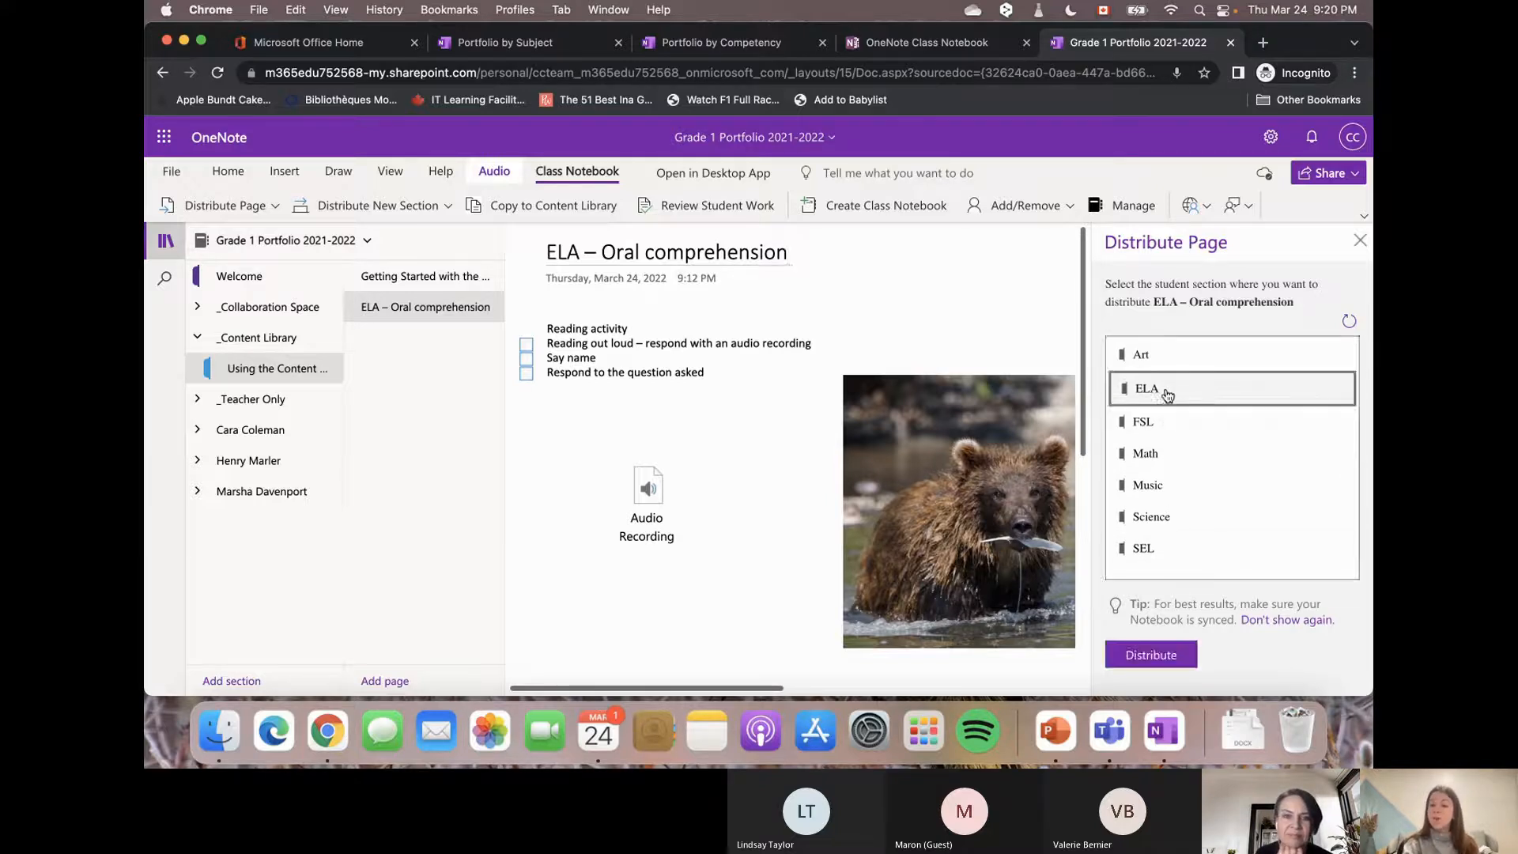
pyautogui.click(1149, 656)
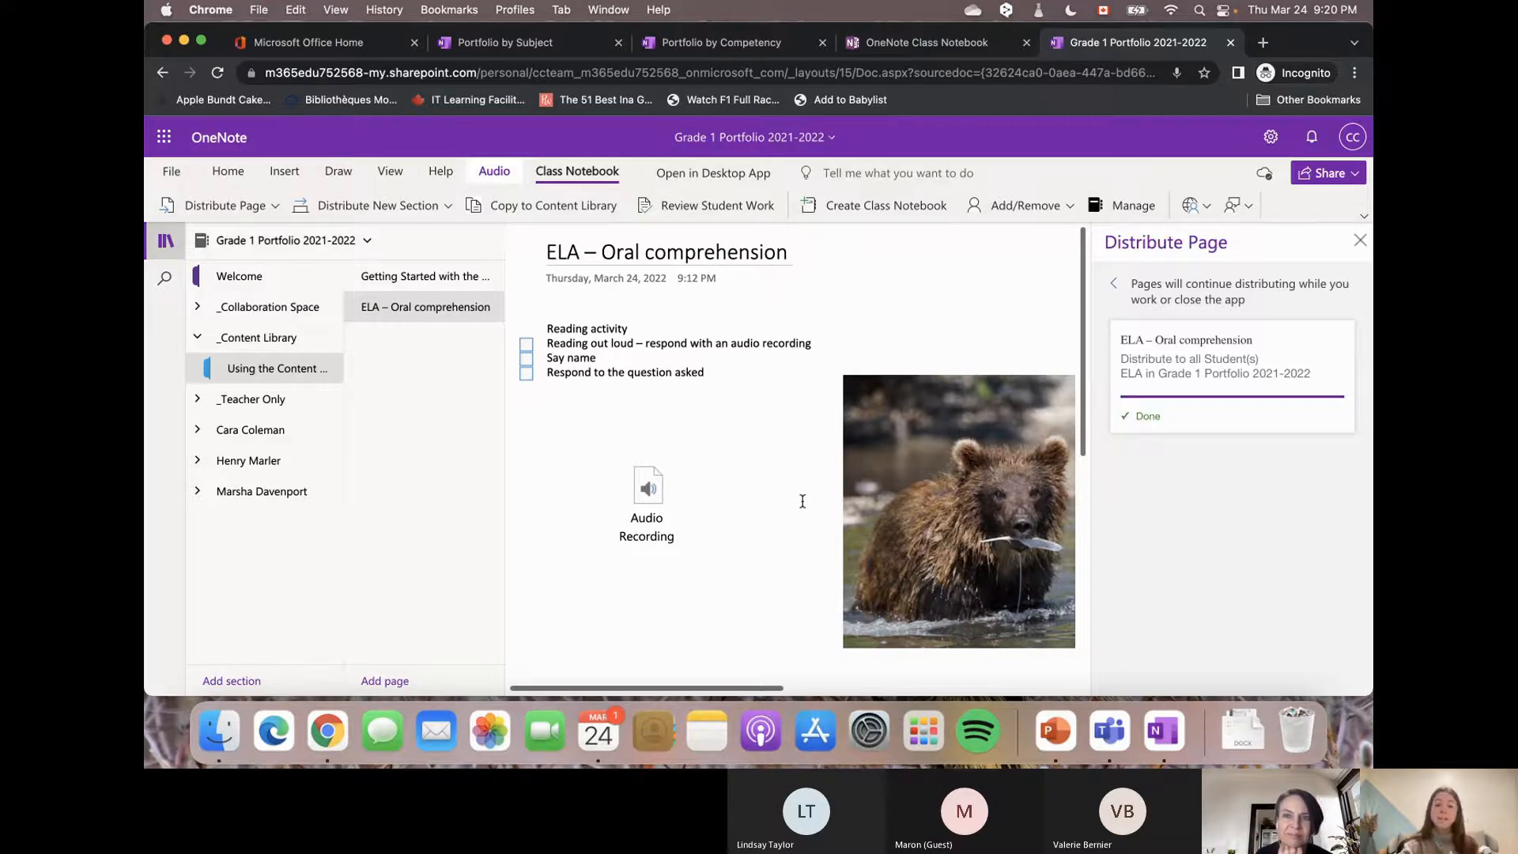
pyautogui.click(1360, 240)
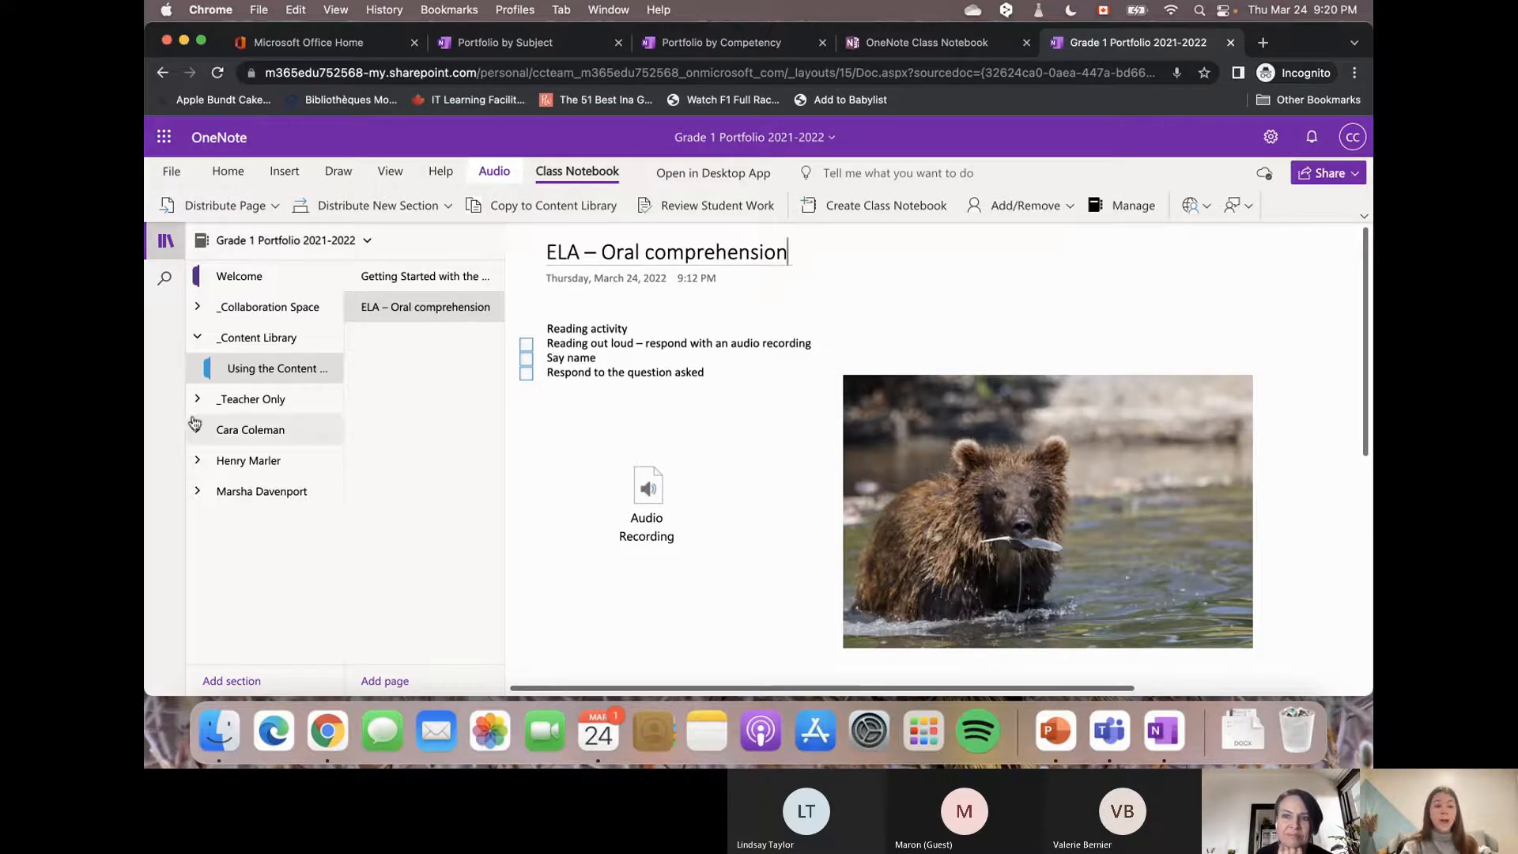
# Open the distributed ELA – Oral comprehension page in the first student's ELA section.
pyautogui.click(199, 430)
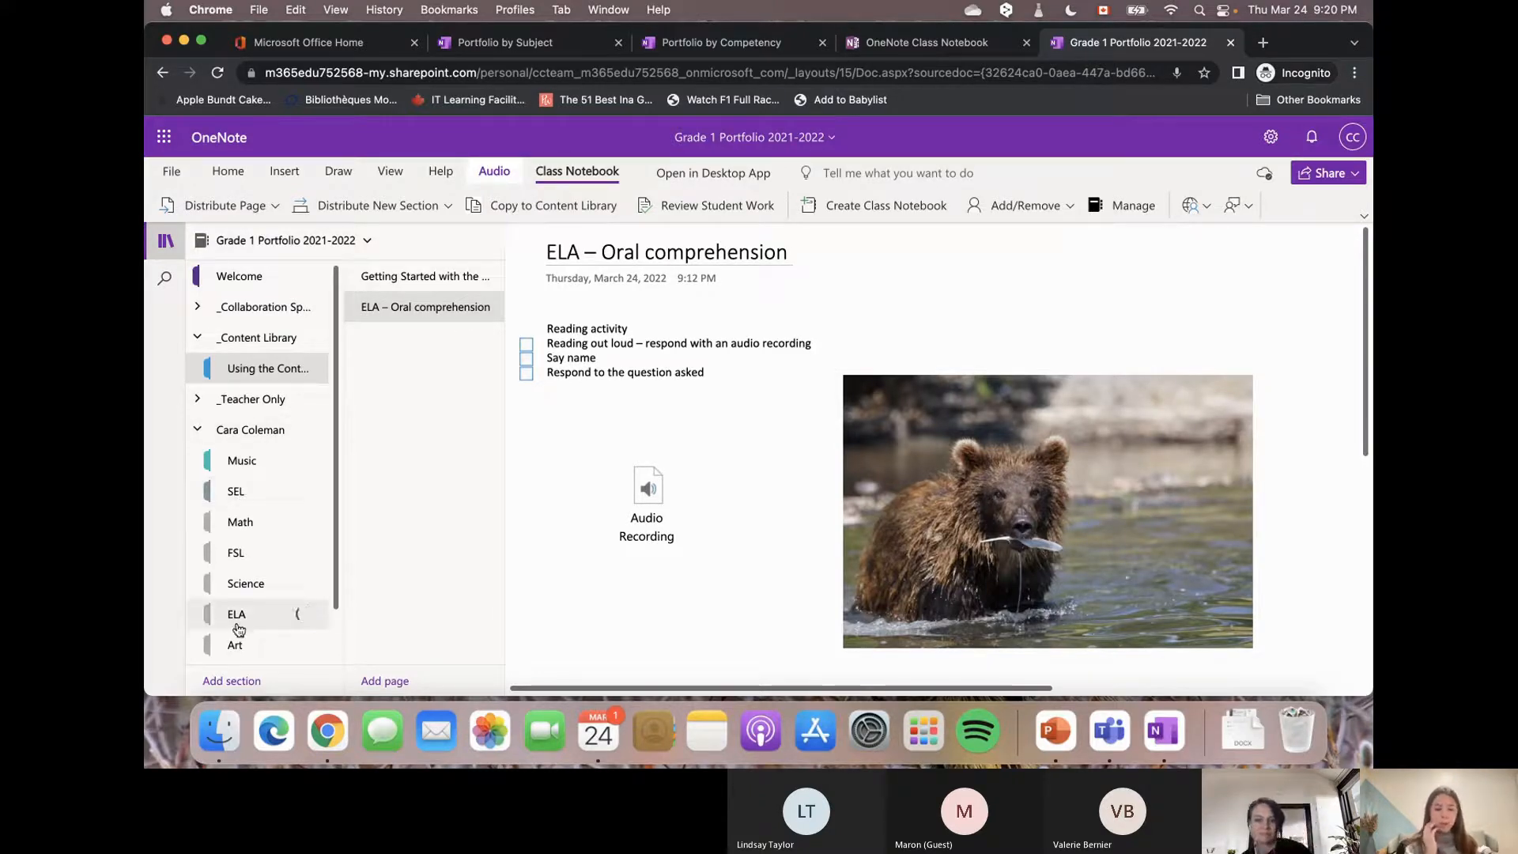
pyautogui.click(238, 628)
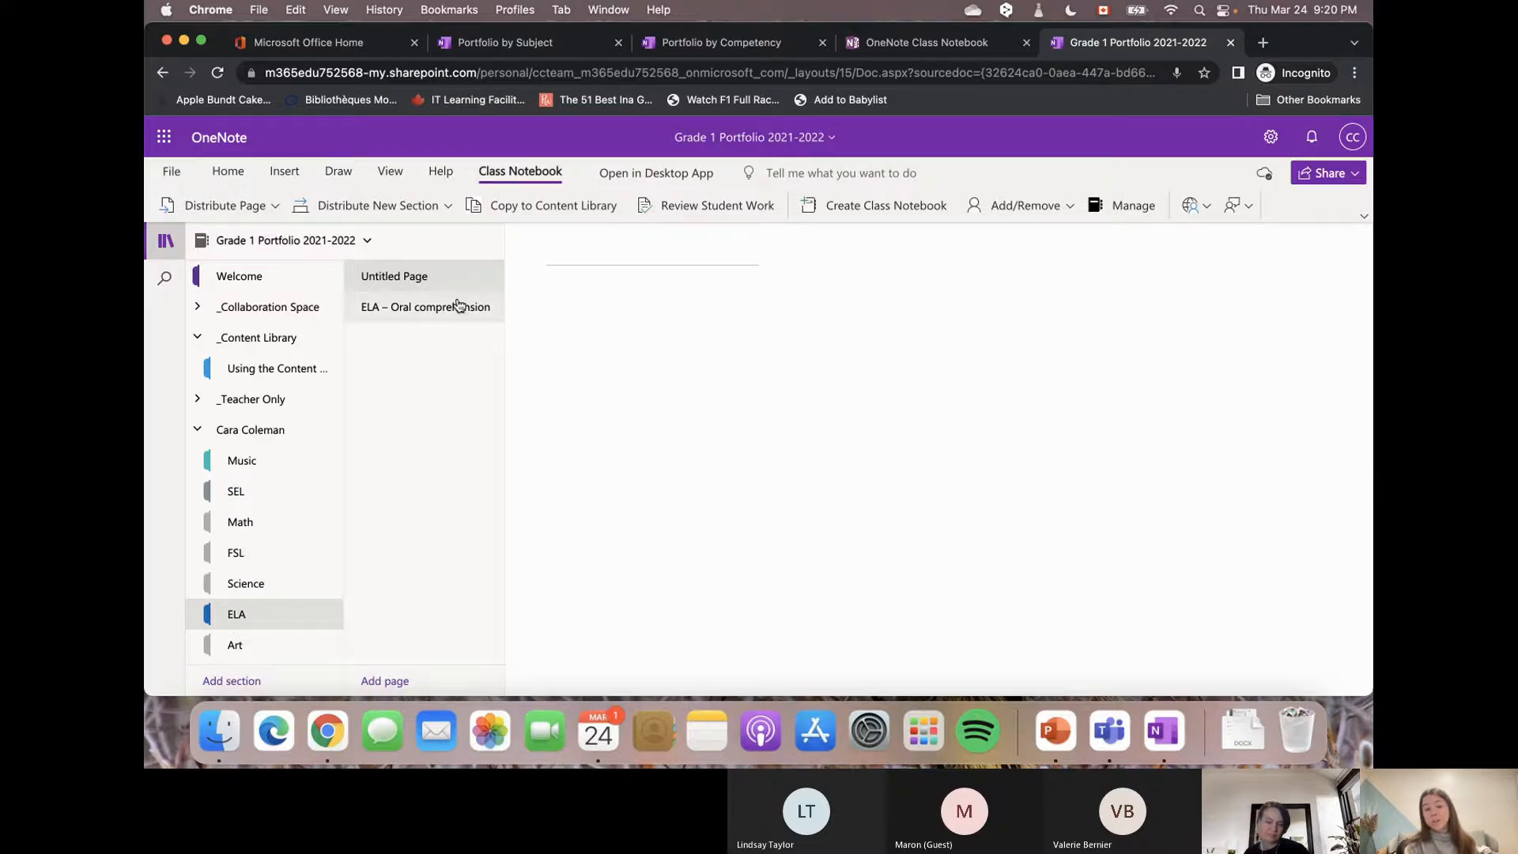
pyautogui.click(412, 316)
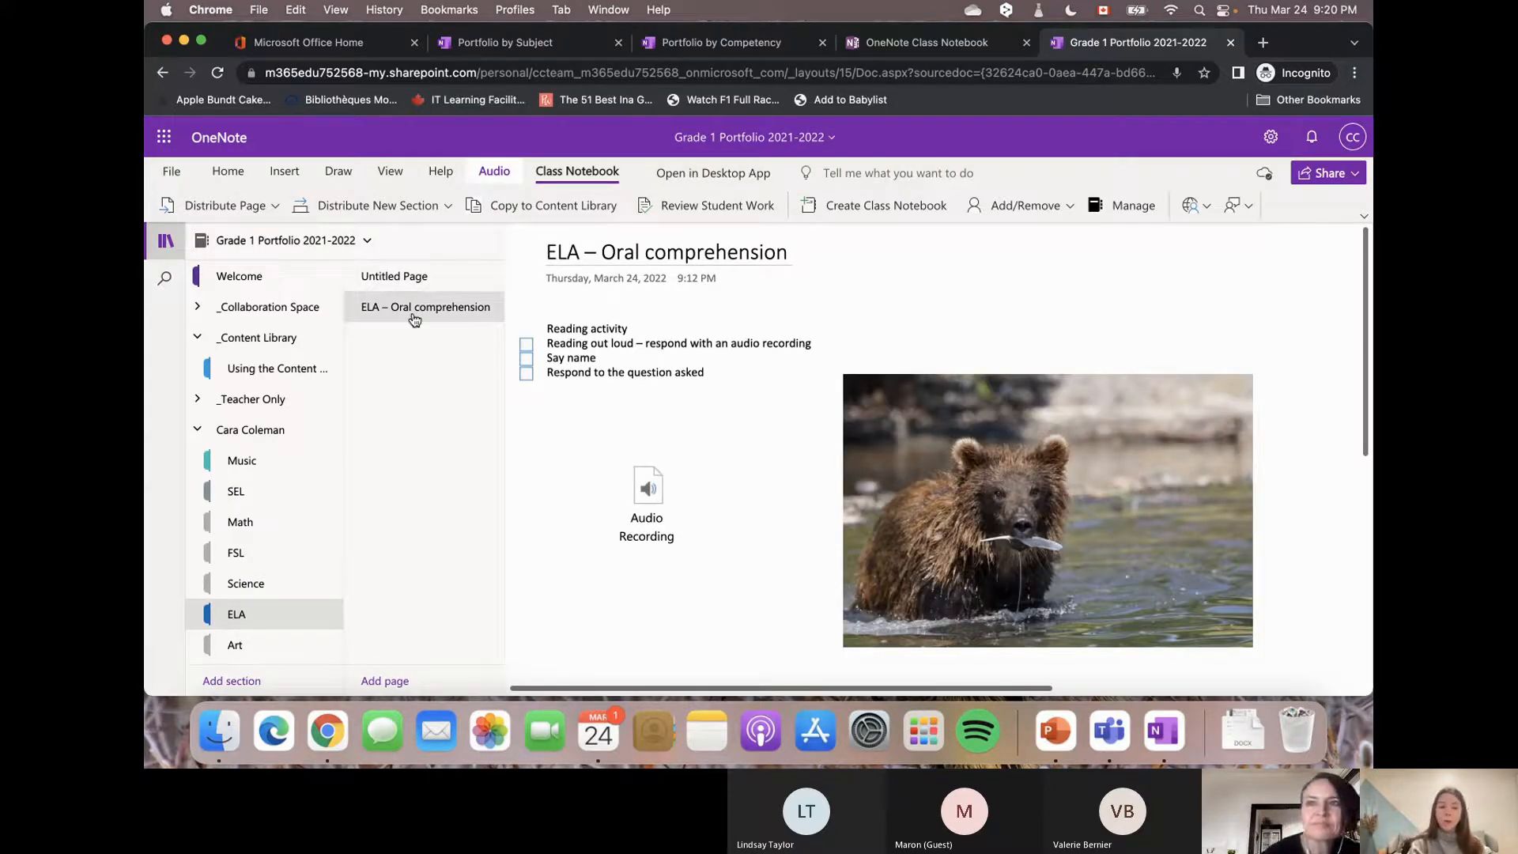
# Play the start of the audio recording on the student's page, then pause it.
pyautogui.click(658, 504)
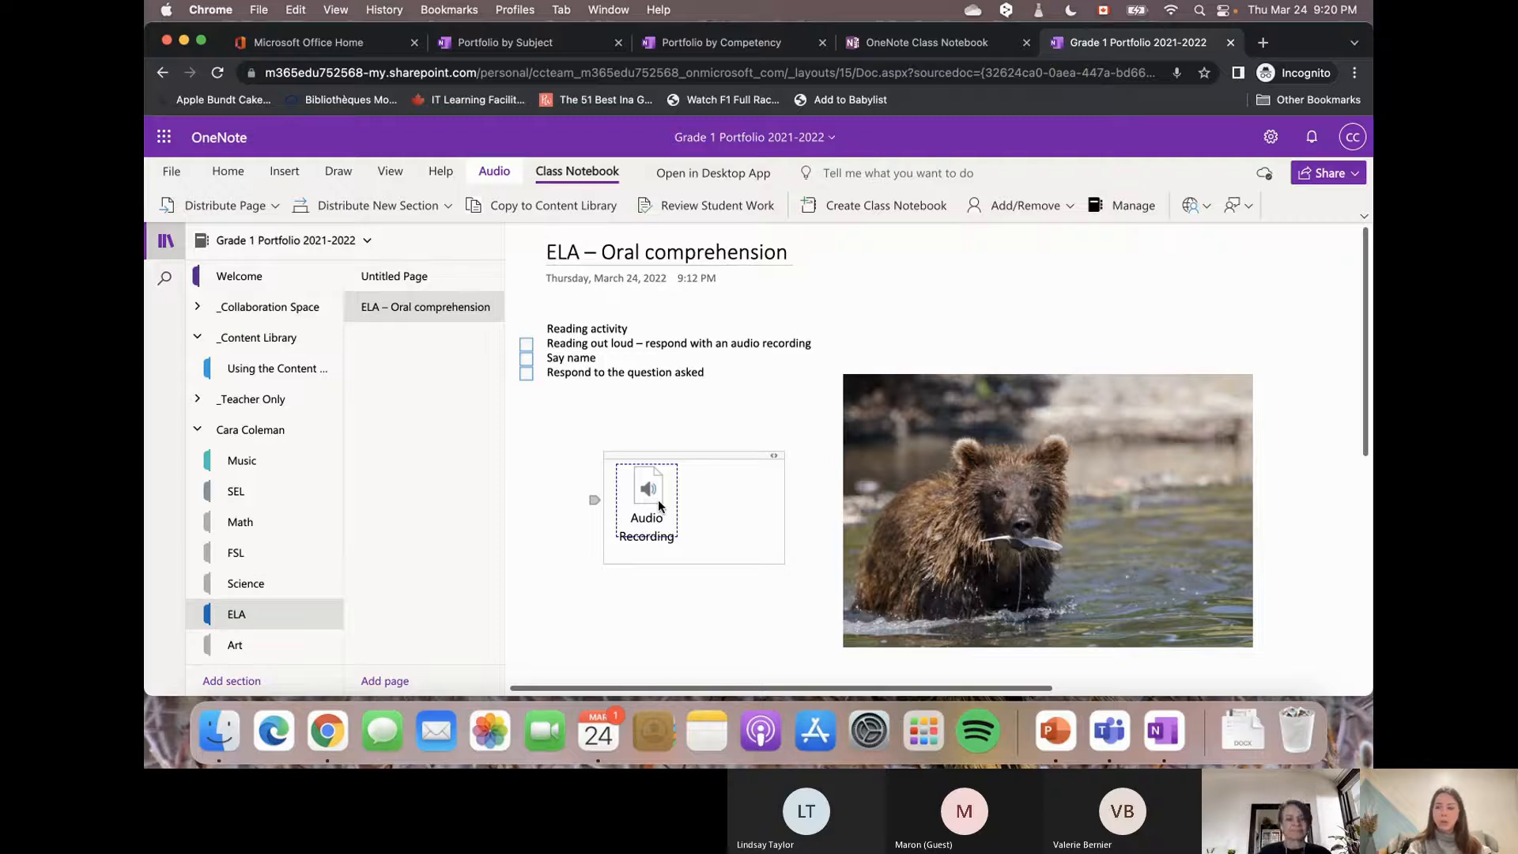
pyautogui.click(645, 490)
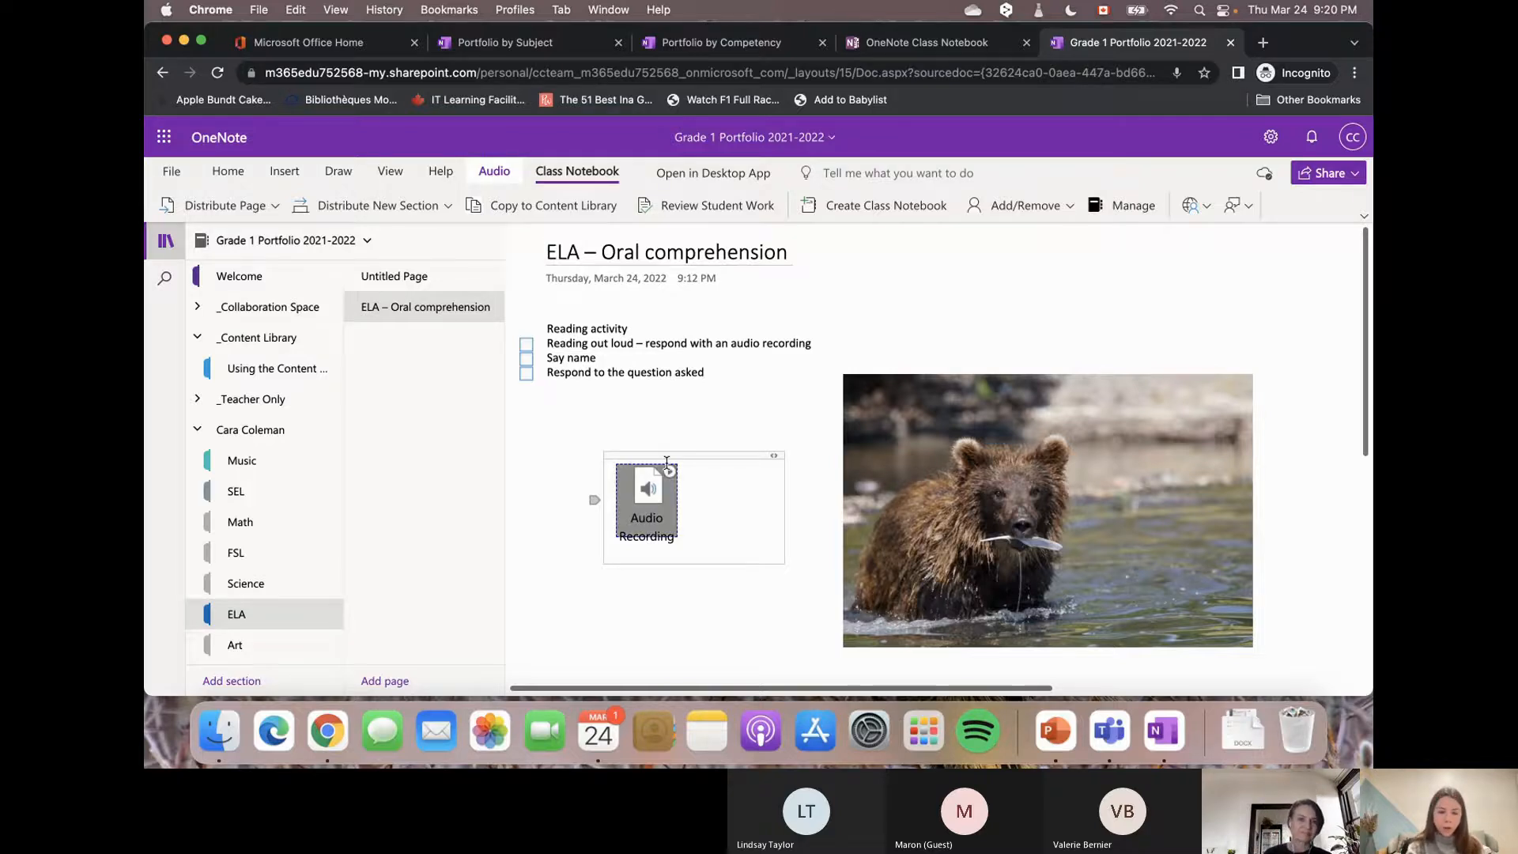
pyautogui.click(671, 472)
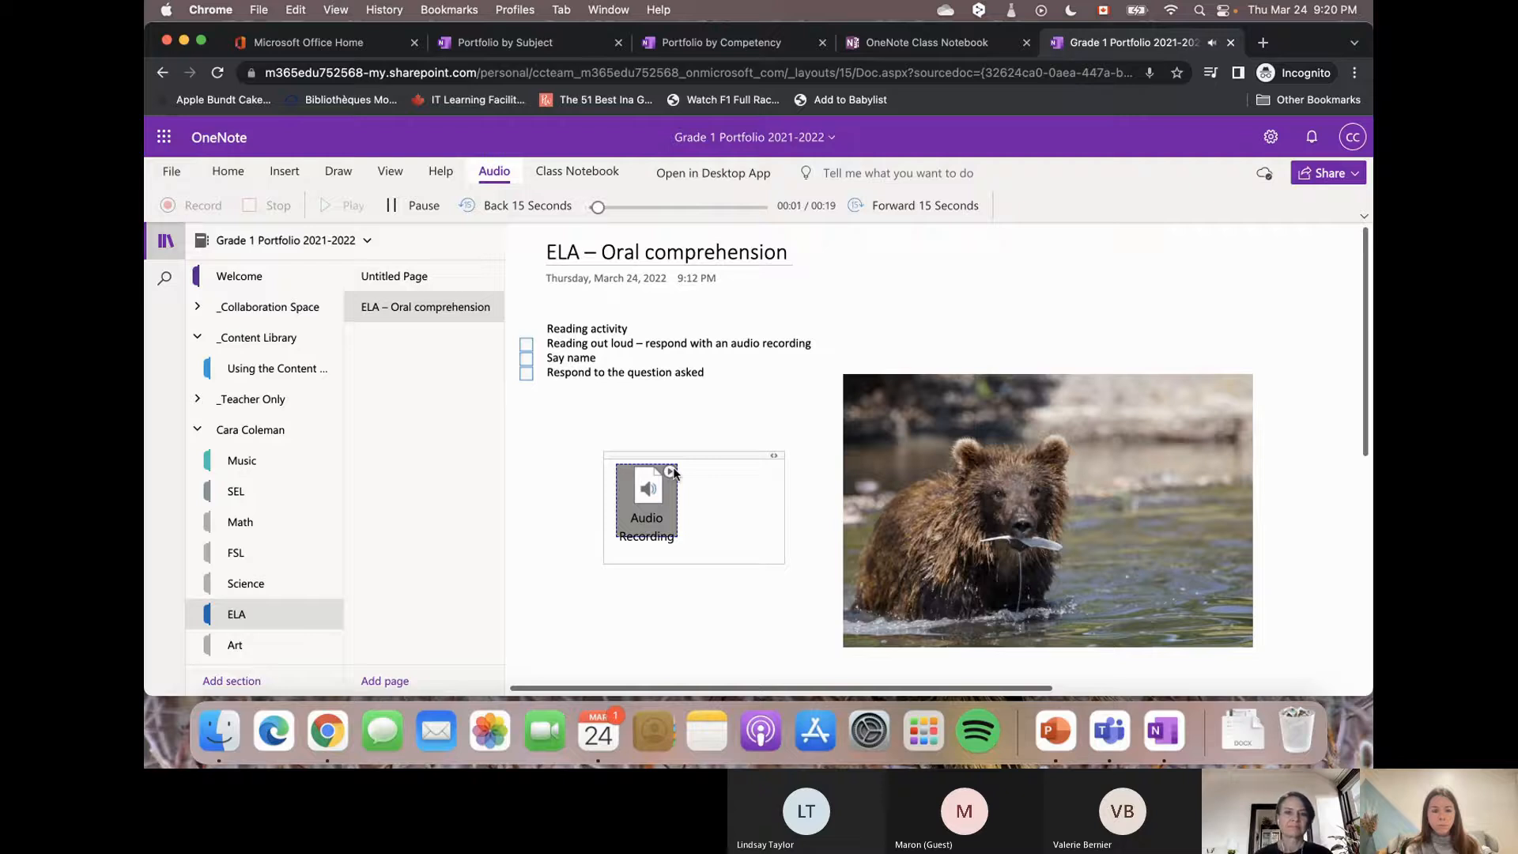
pyautogui.click(422, 211)
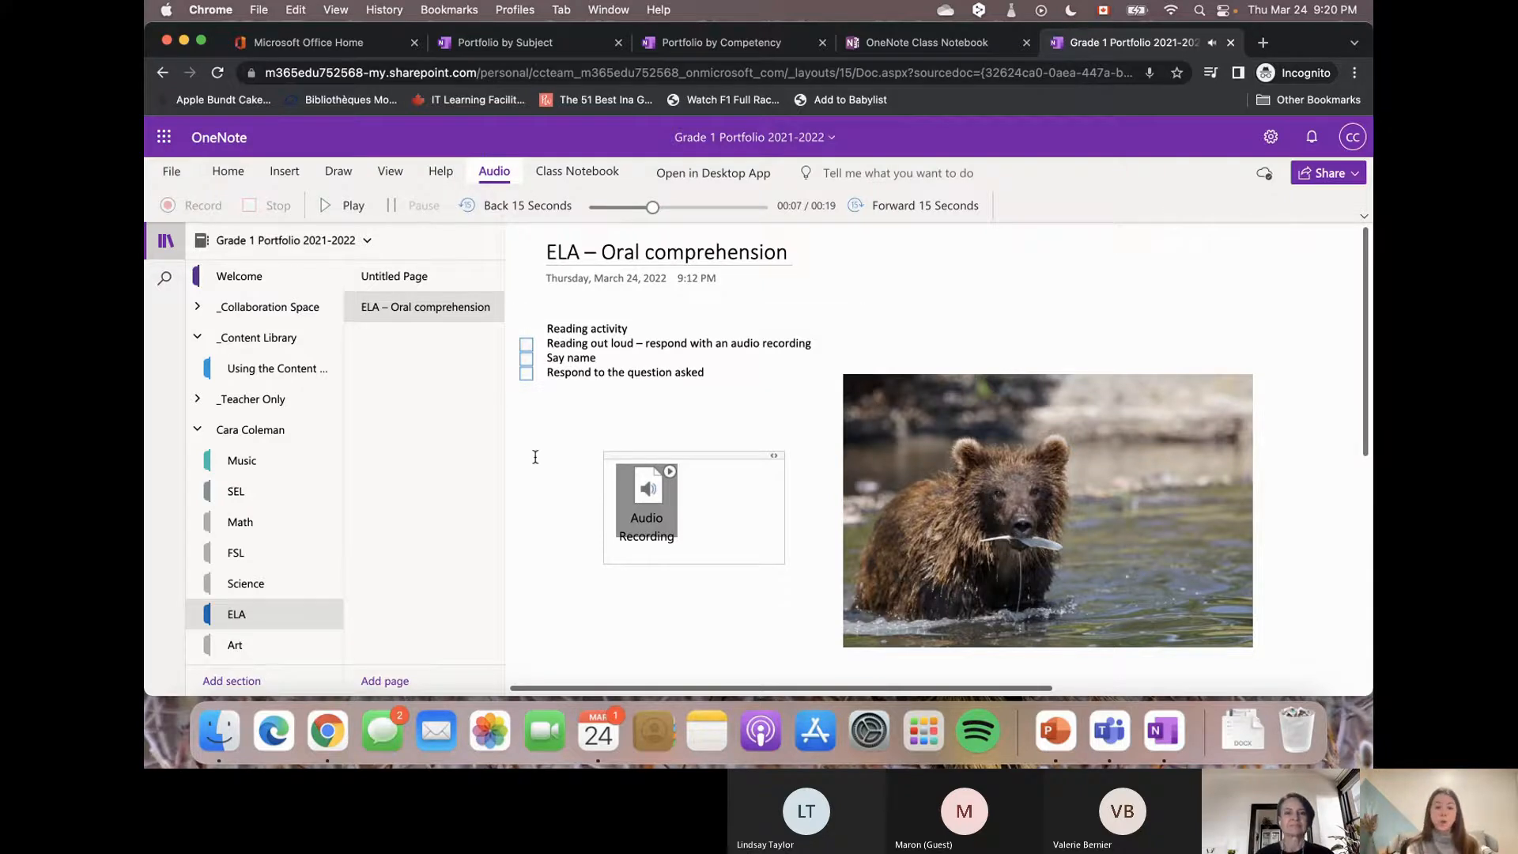
# Record a second audio clip as the student's response below the first recording, and nudge its container into line.
pyautogui.scroll(-2, 532, 454)
pyautogui.click(598, 548)
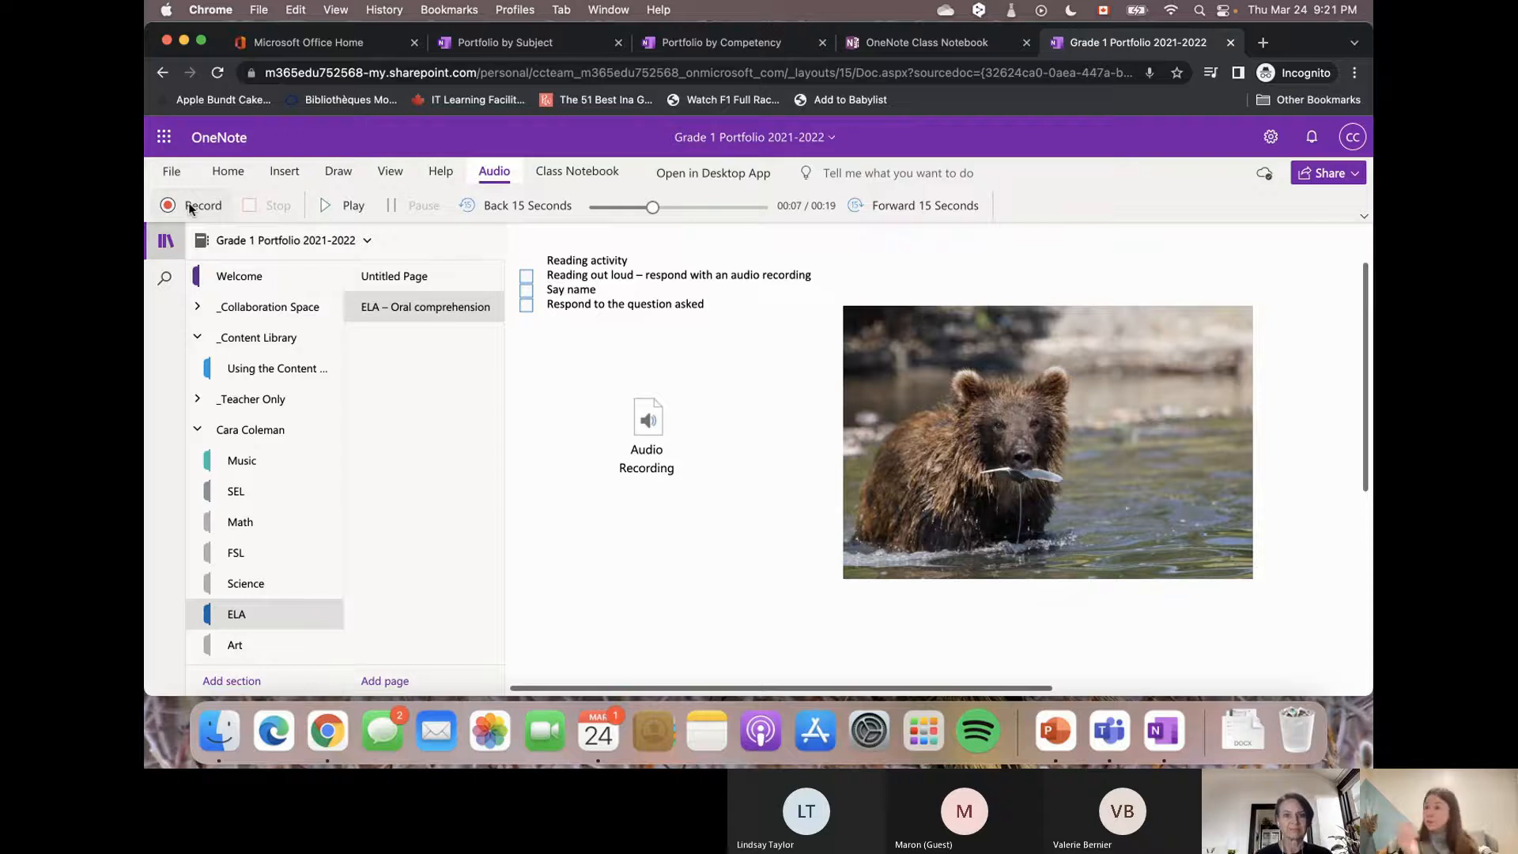
pyautogui.click(278, 173)
pyautogui.click(509, 203)
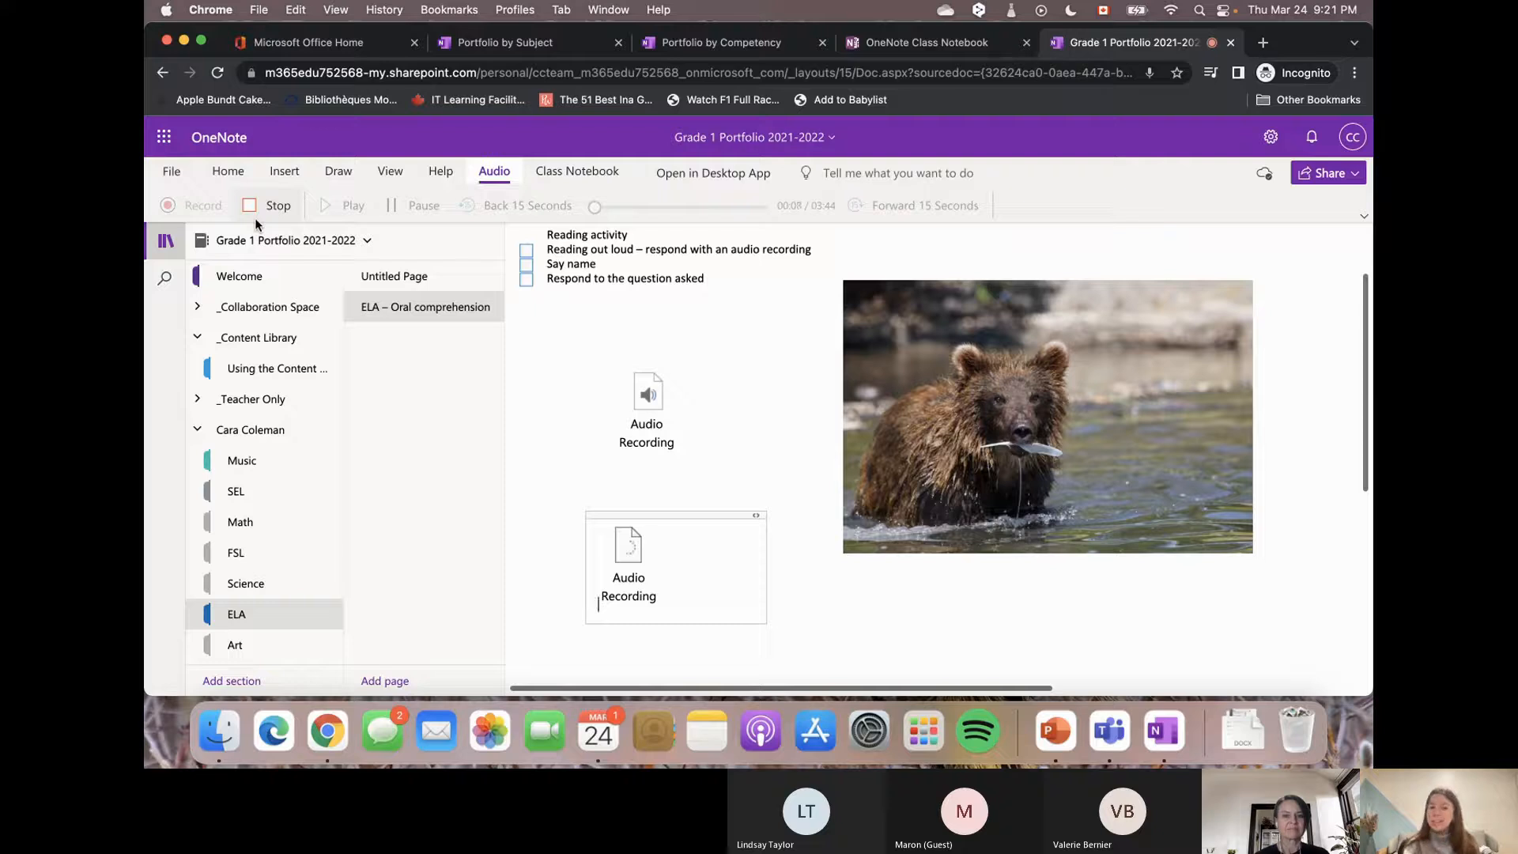
pyautogui.click(255, 219)
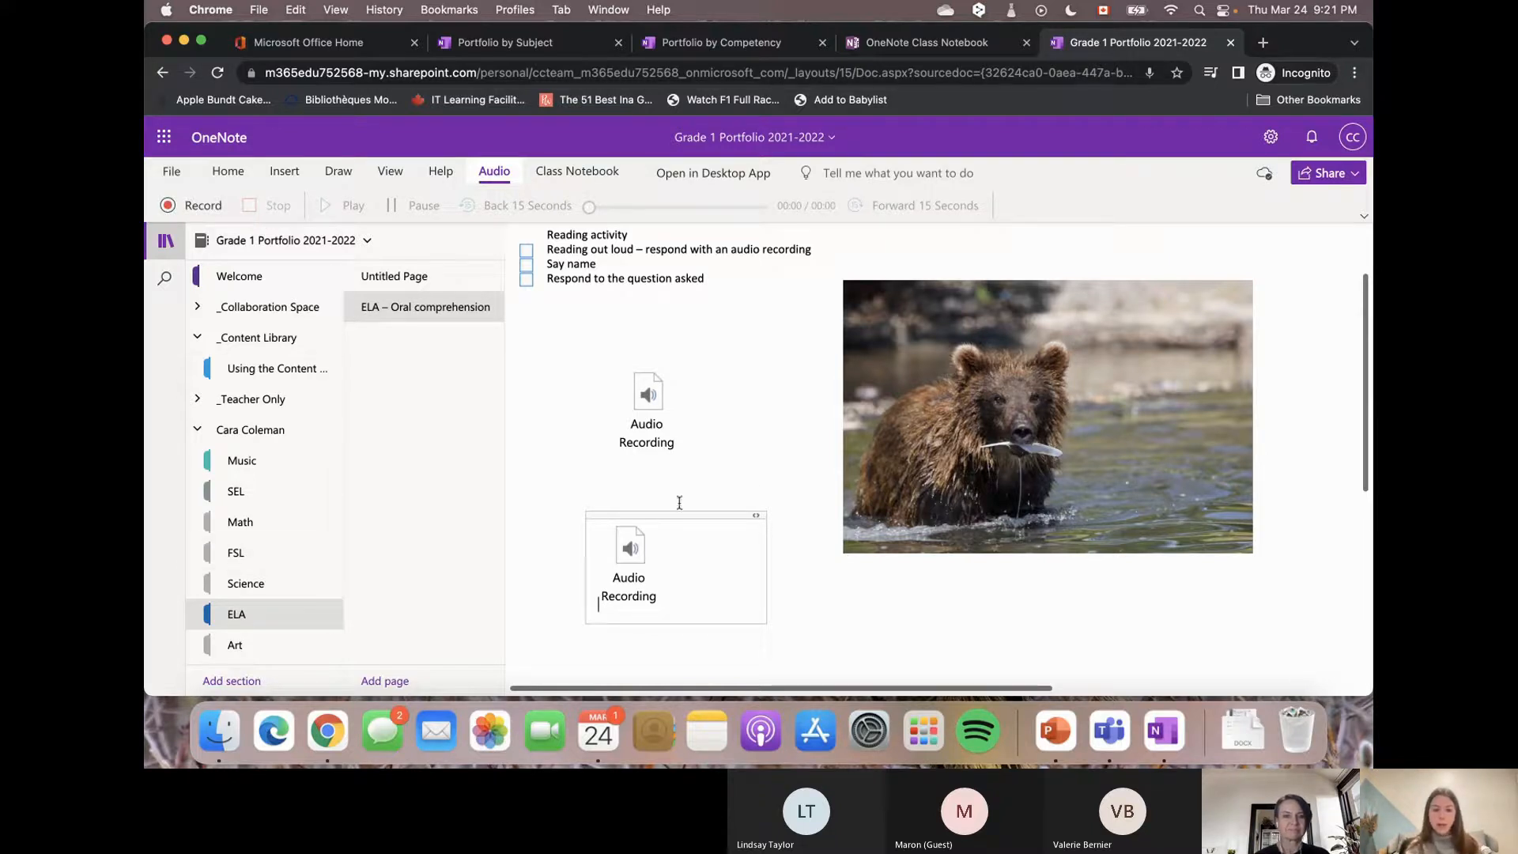
pyautogui.moveTo(664, 514); pyautogui.dragTo(671, 506)
# Check off the reading out loud and question response items, and add "- forget" after "Say name".
pyautogui.click(527, 253)
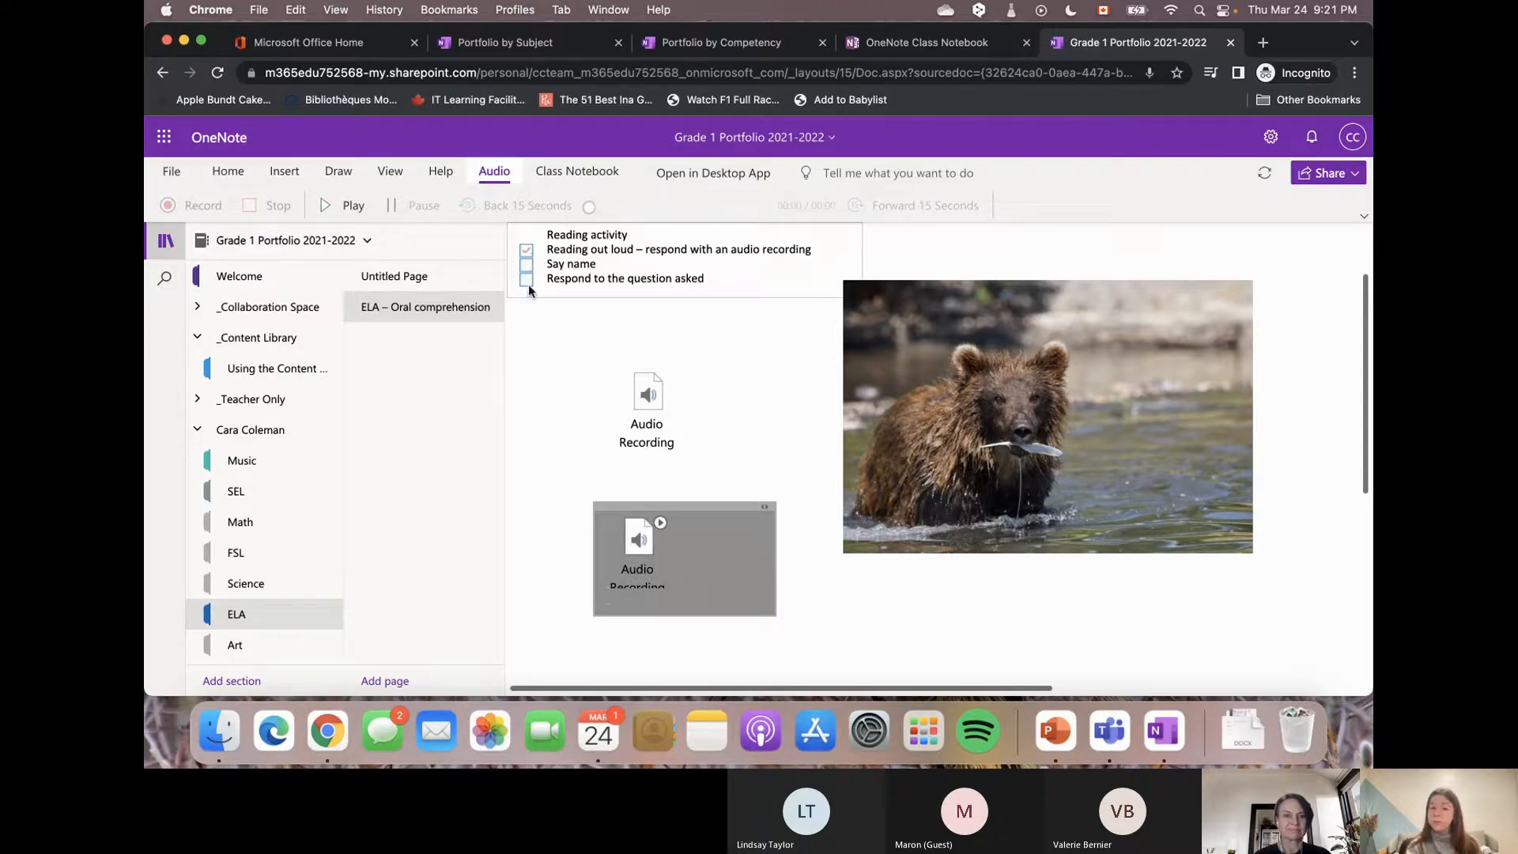
pyautogui.click(526, 280)
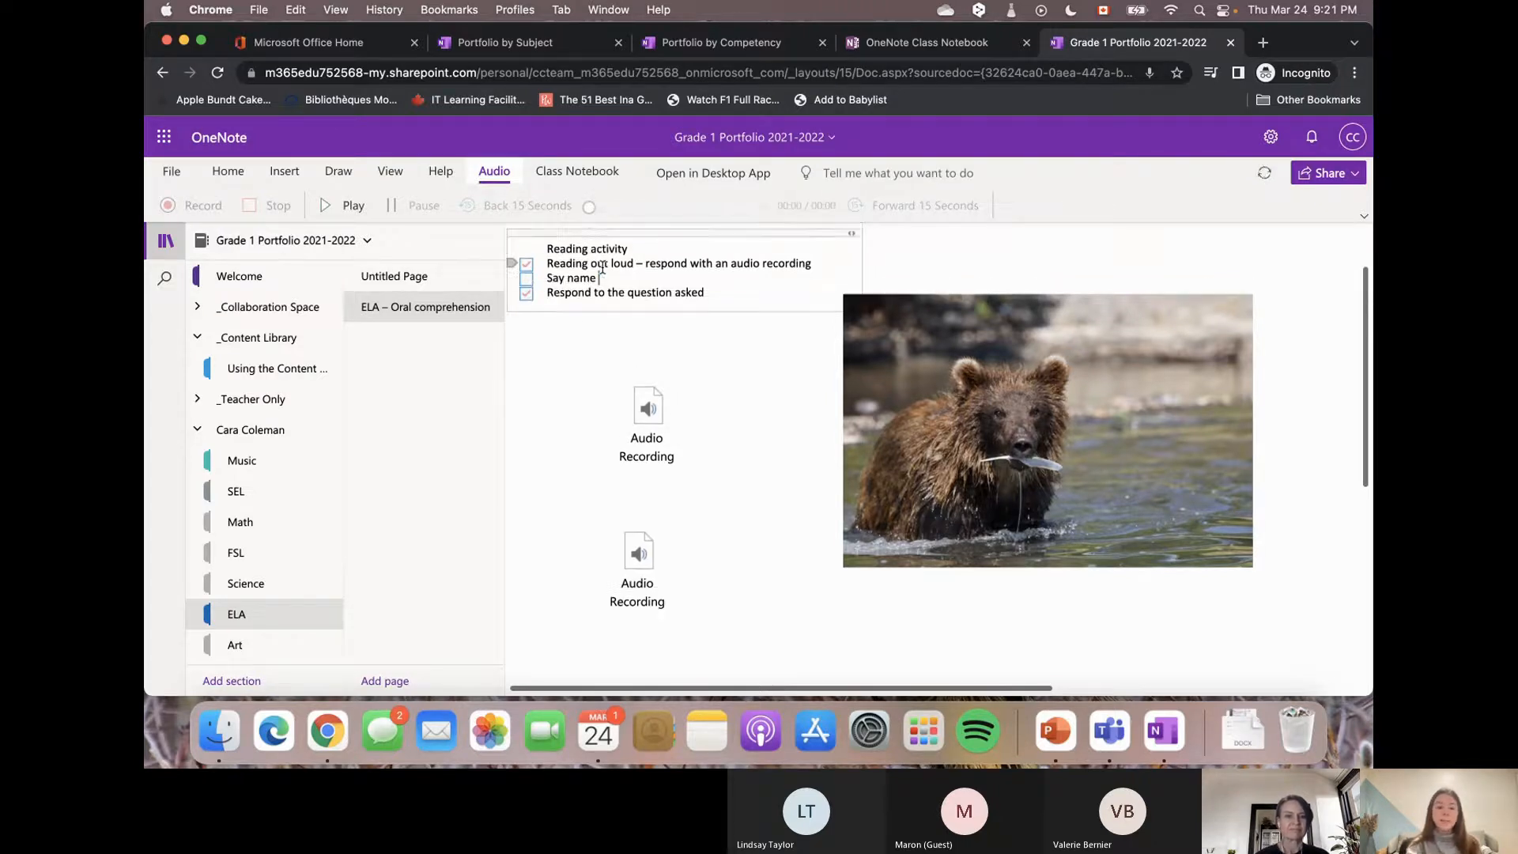
pyautogui.write('- fo')
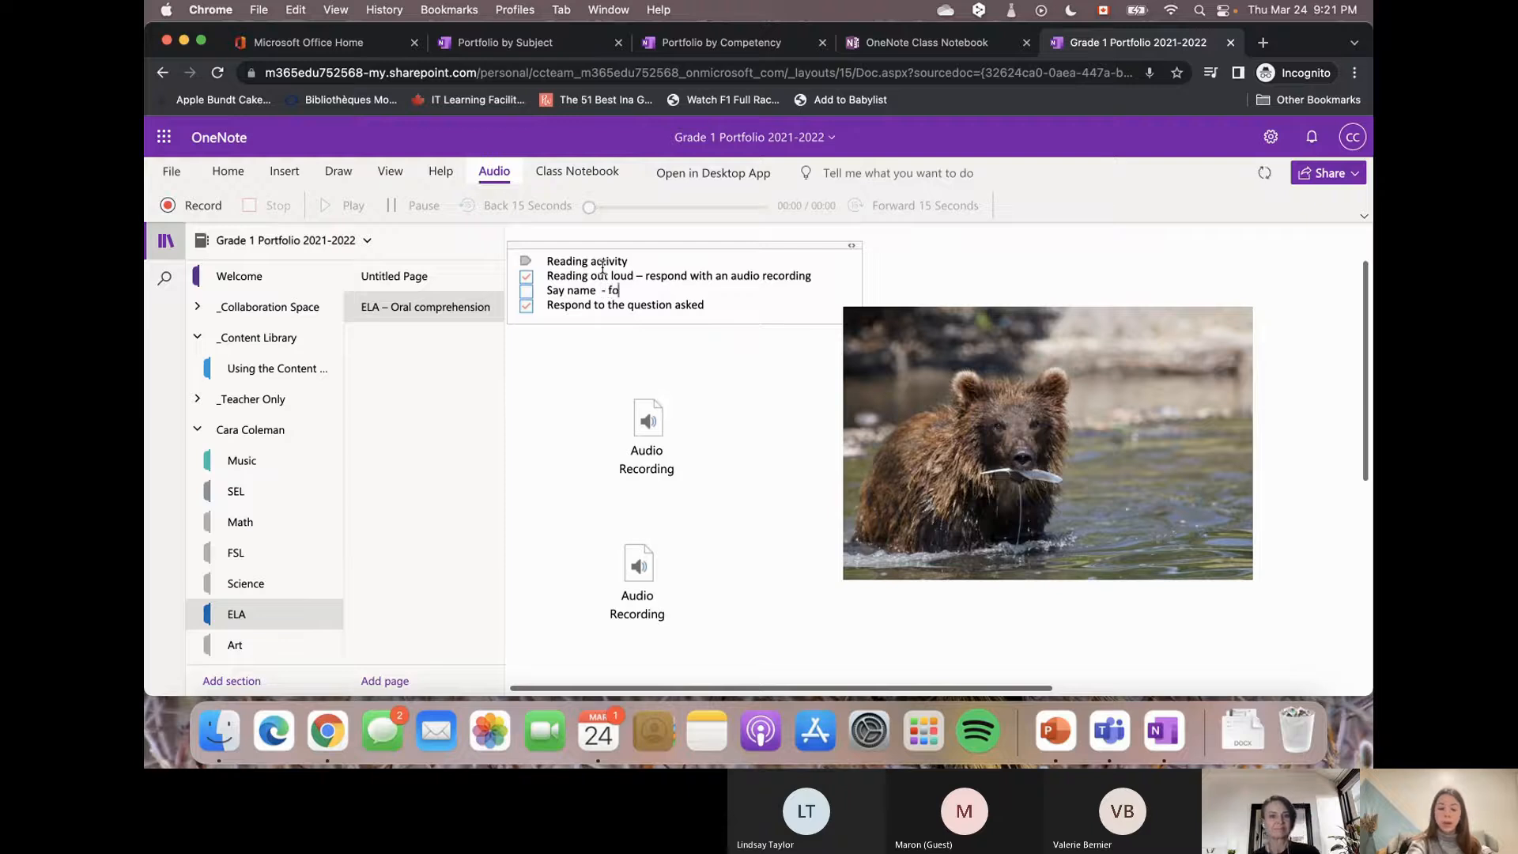
pyautogui.write('rget')
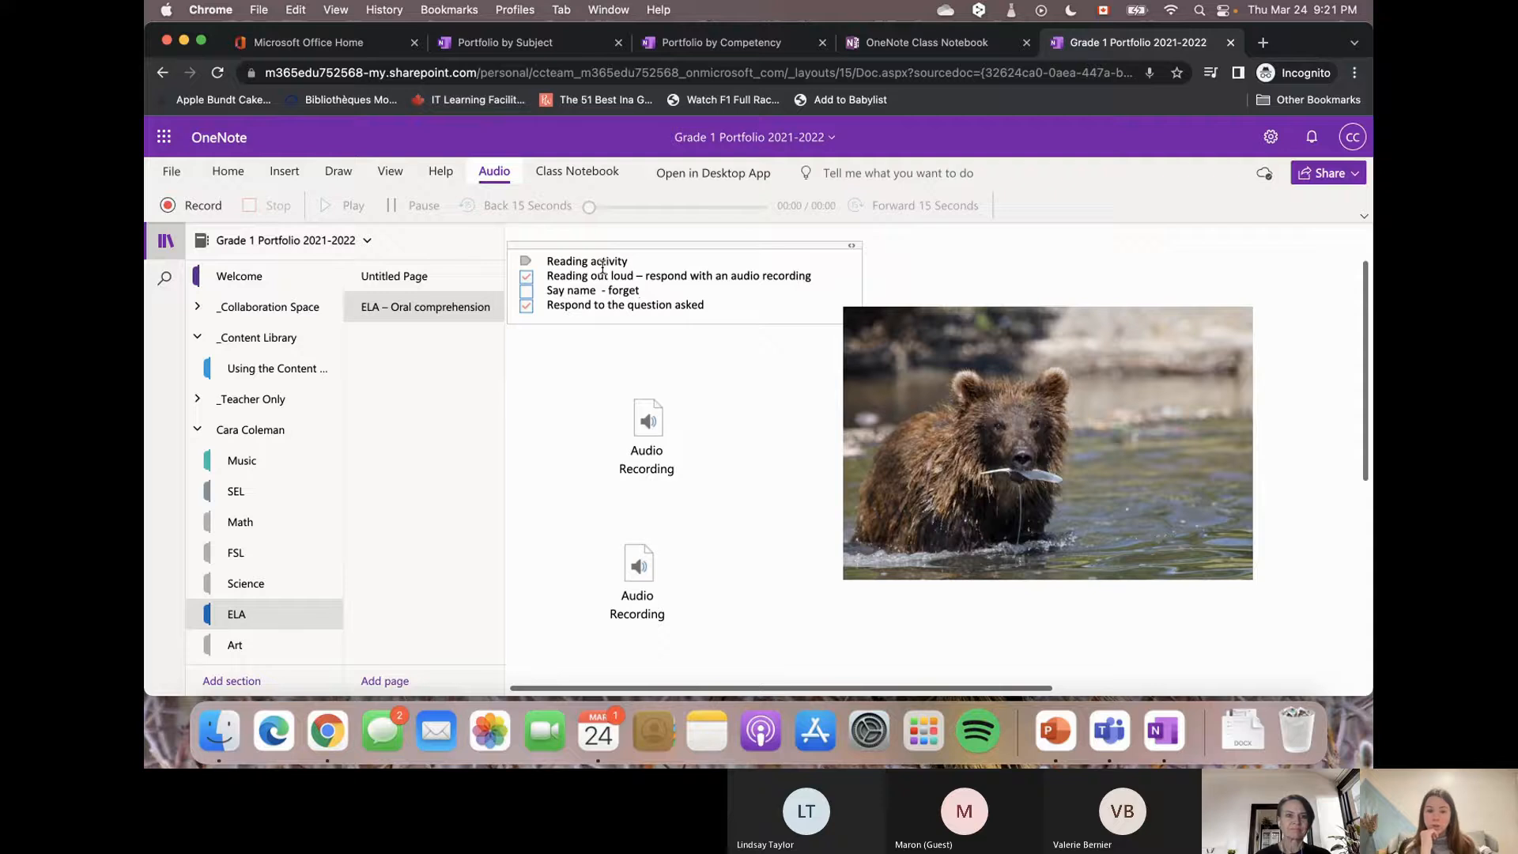
# Add a new page to the Using the Content Library section.
pyautogui.click(276, 370)
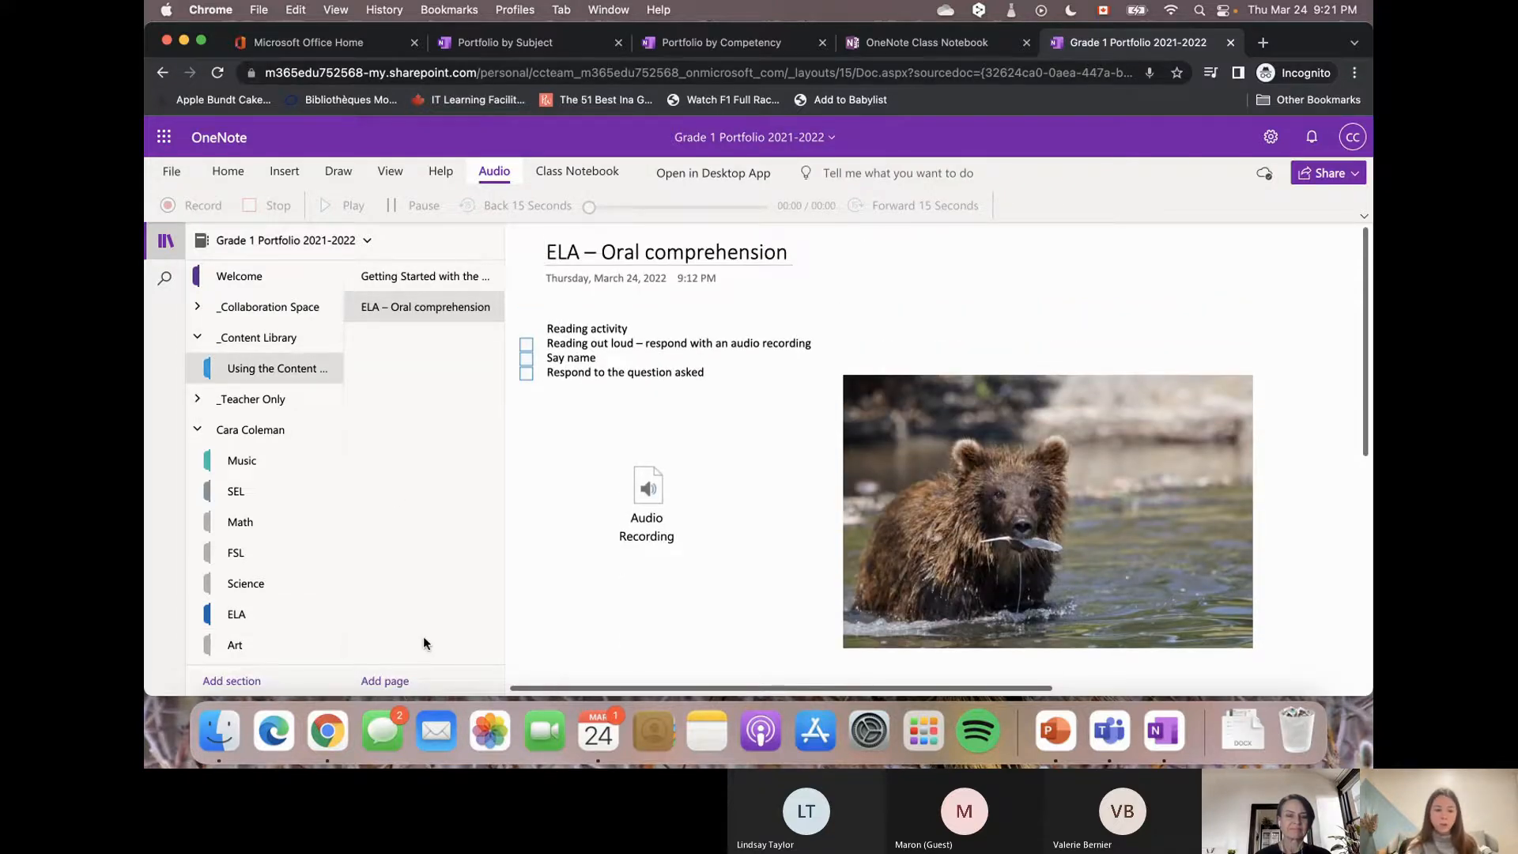
pyautogui.click(391, 683)
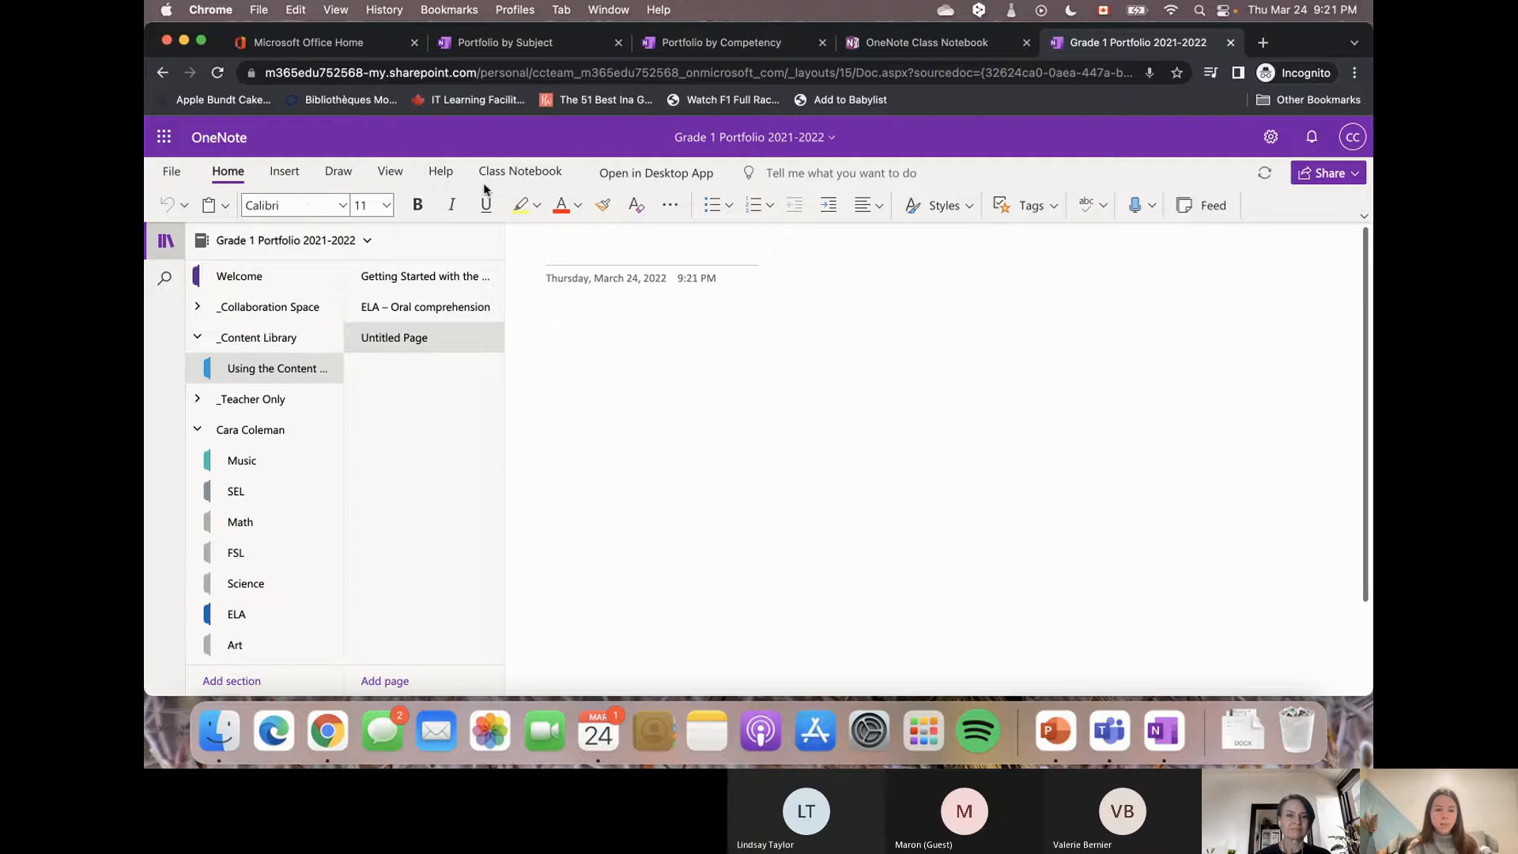
# Record a short audio clip of about five seconds at the start of the untitled page.
pyautogui.click(291, 173)
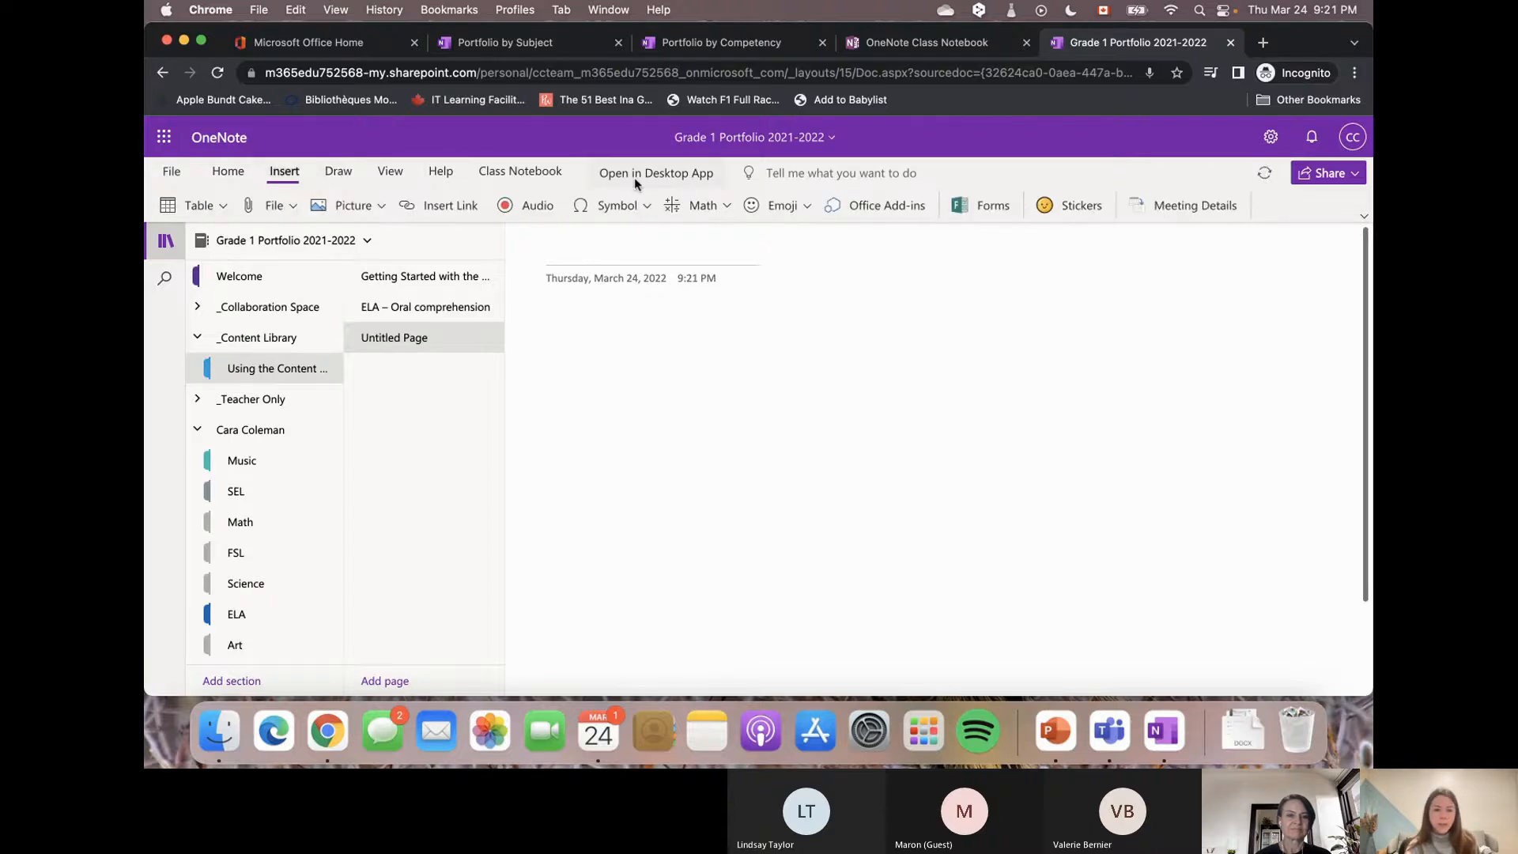
pyautogui.click(535, 206)
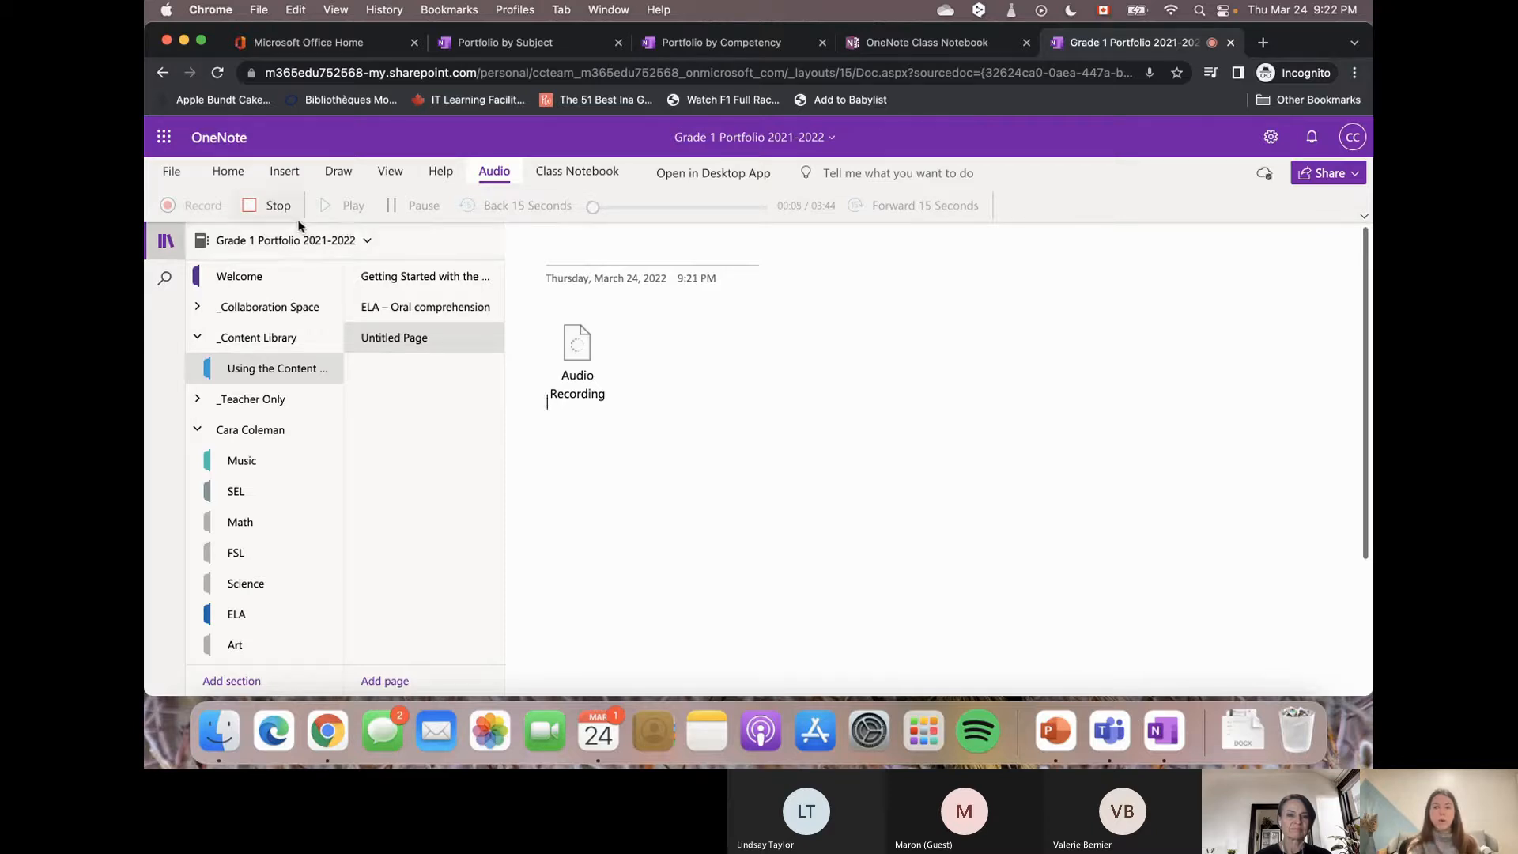
pyautogui.click(280, 206)
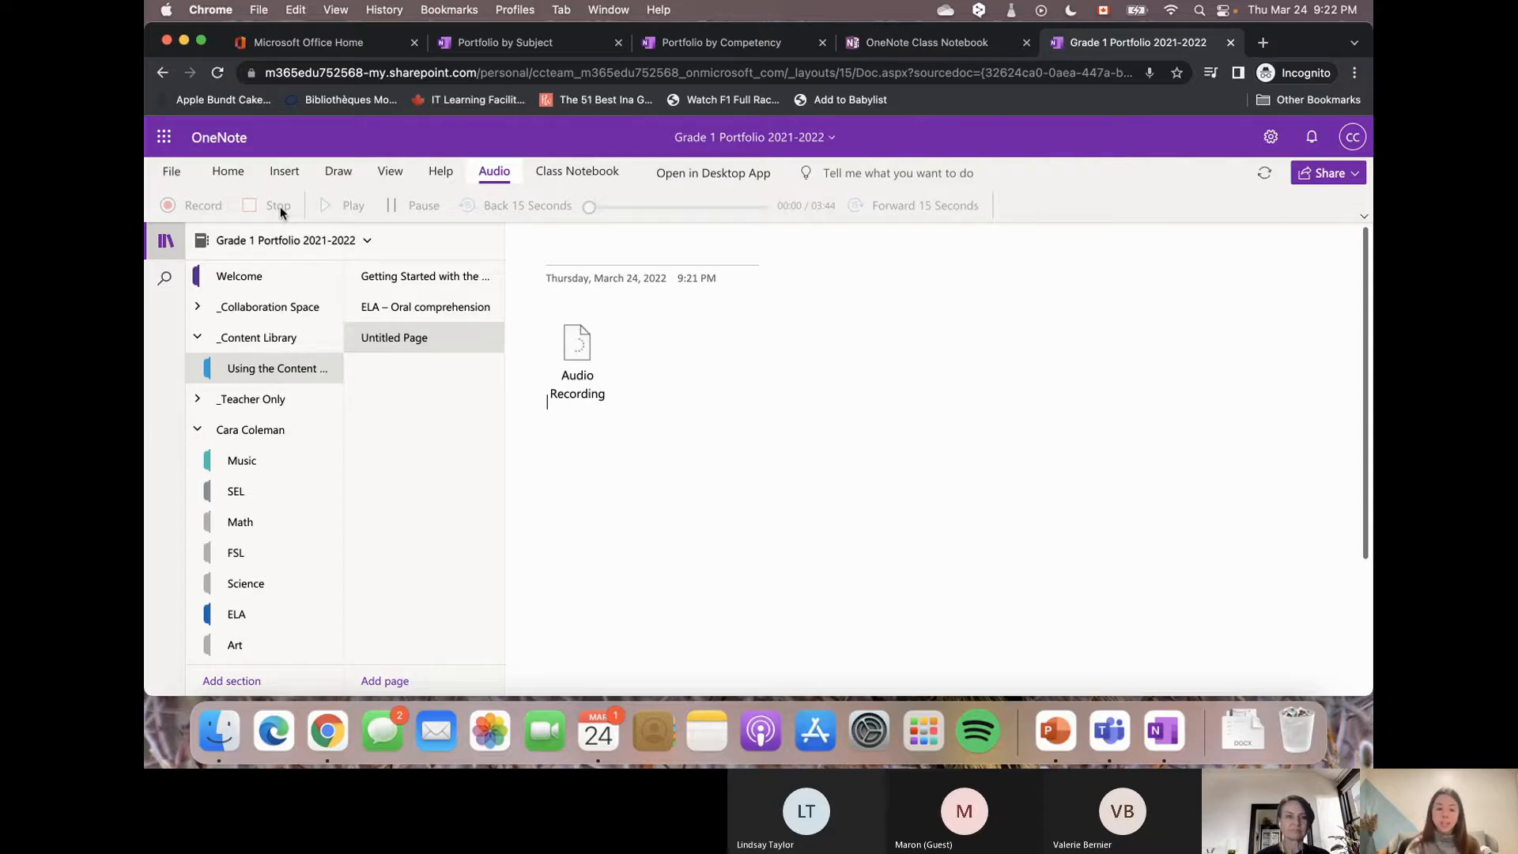
# Add a text container below the audio recording listing "Bear", "Beer" and "bare" on separate lines.
pyautogui.click(702, 390)
pyautogui.click(757, 453)
pyautogui.click(776, 456)
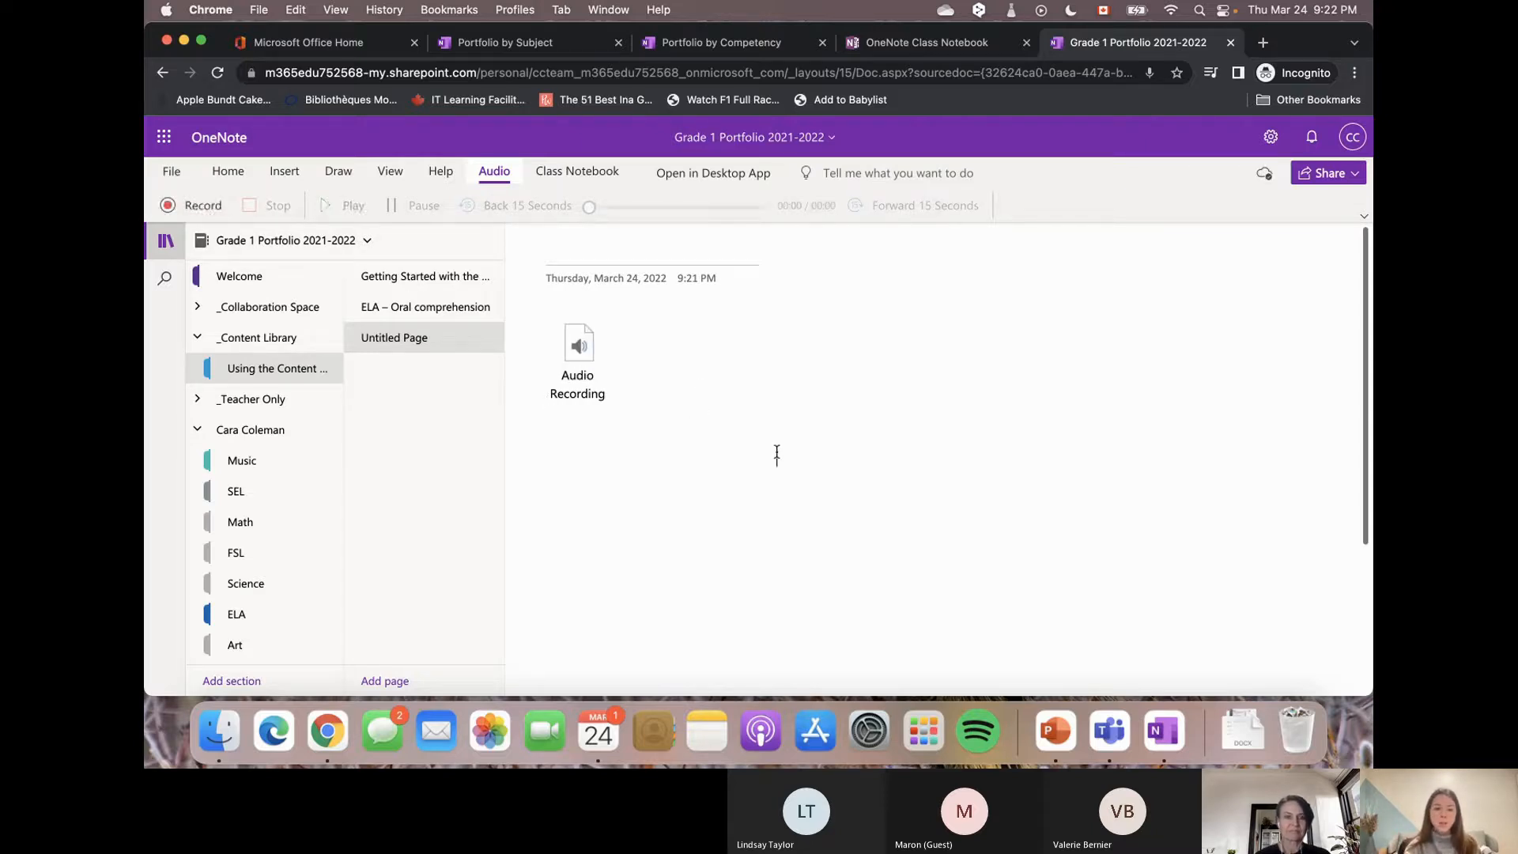
pyautogui.write('a')
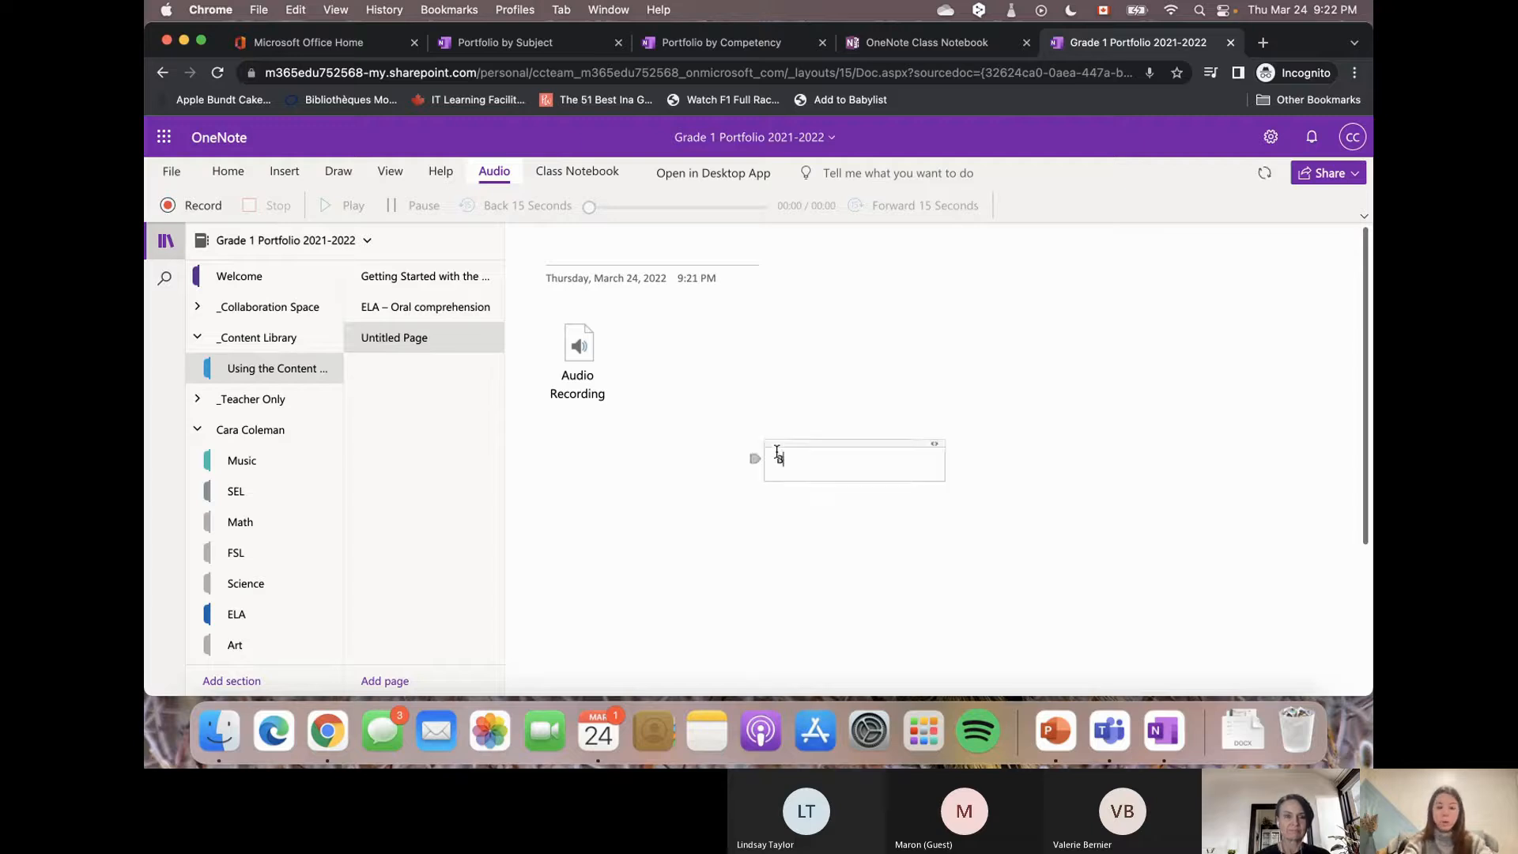
pyautogui.press('BackSpace')
pyautogui.write('bea')
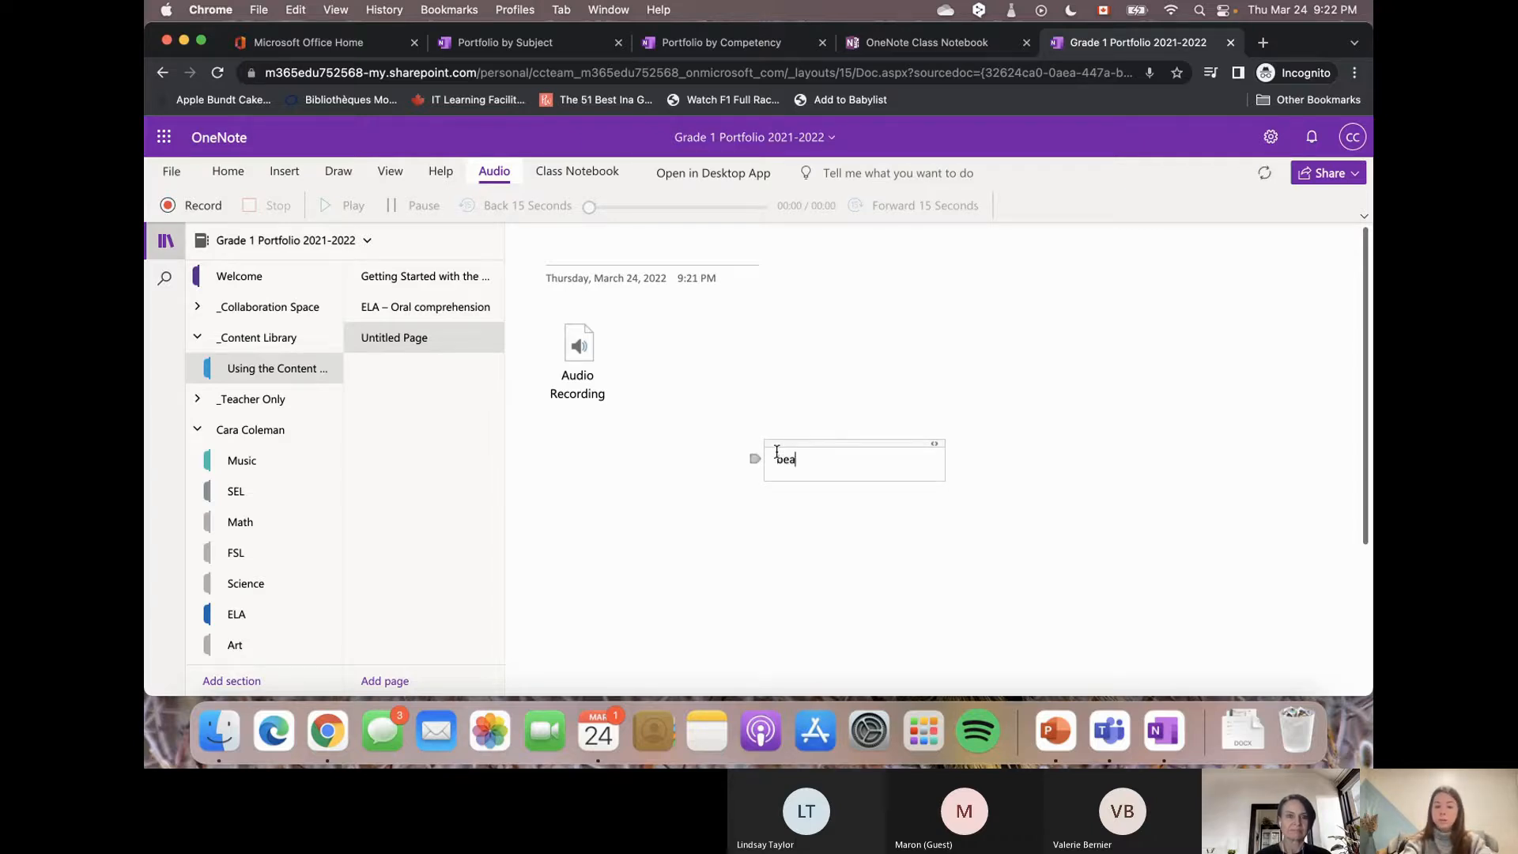
pyautogui.write('r')
pyautogui.press('Return')
pyautogui.write('eer')
pyautogui.press('Return')
pyautogui.write('bare')
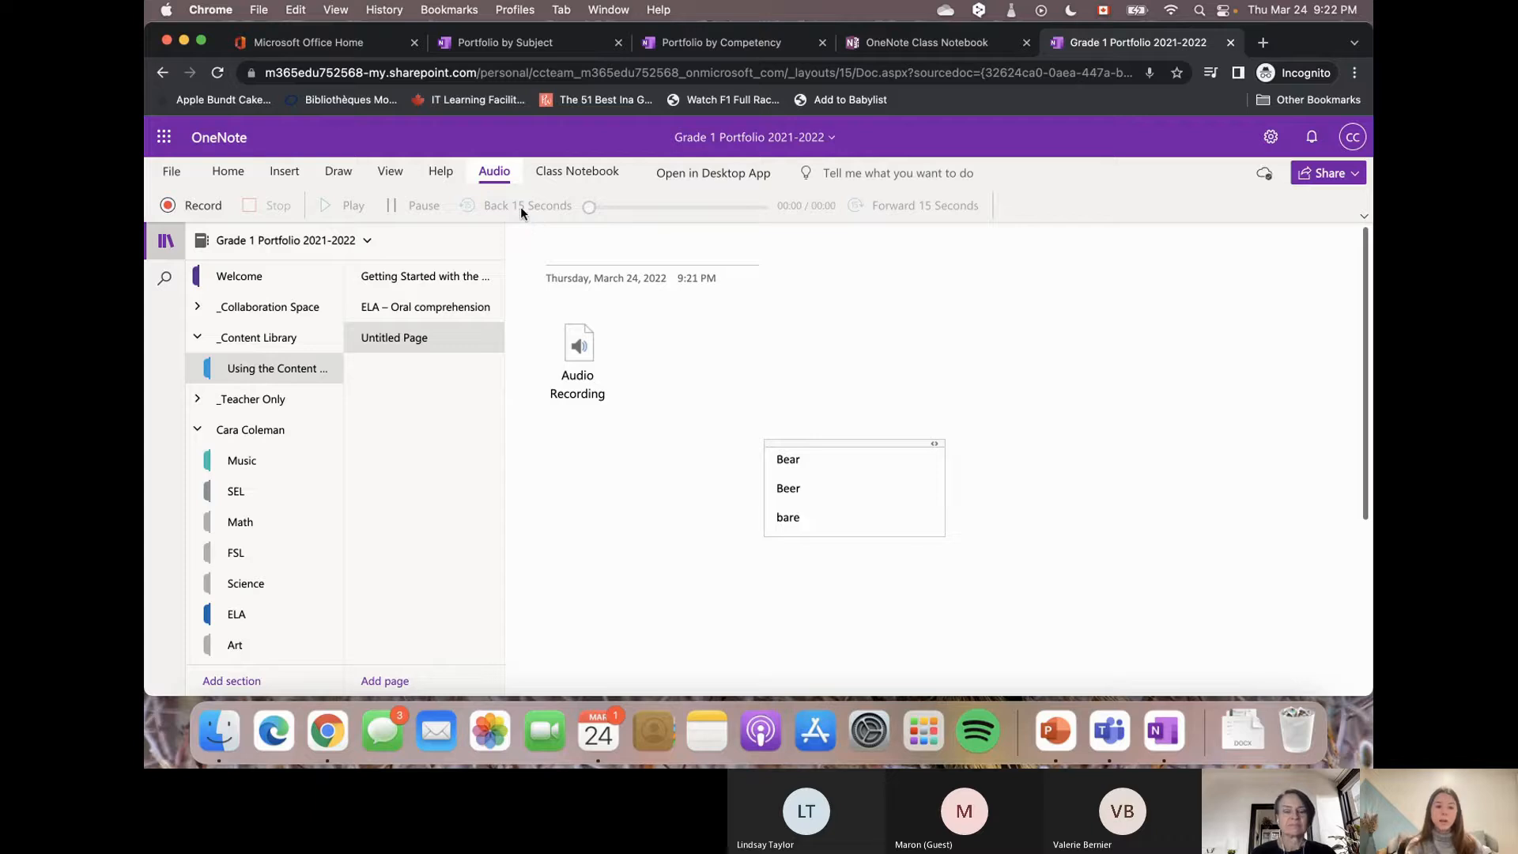
# Handwrite "Bear" in black pen ink above the typed word list, and return to text selection mode.
pyautogui.click(339, 171)
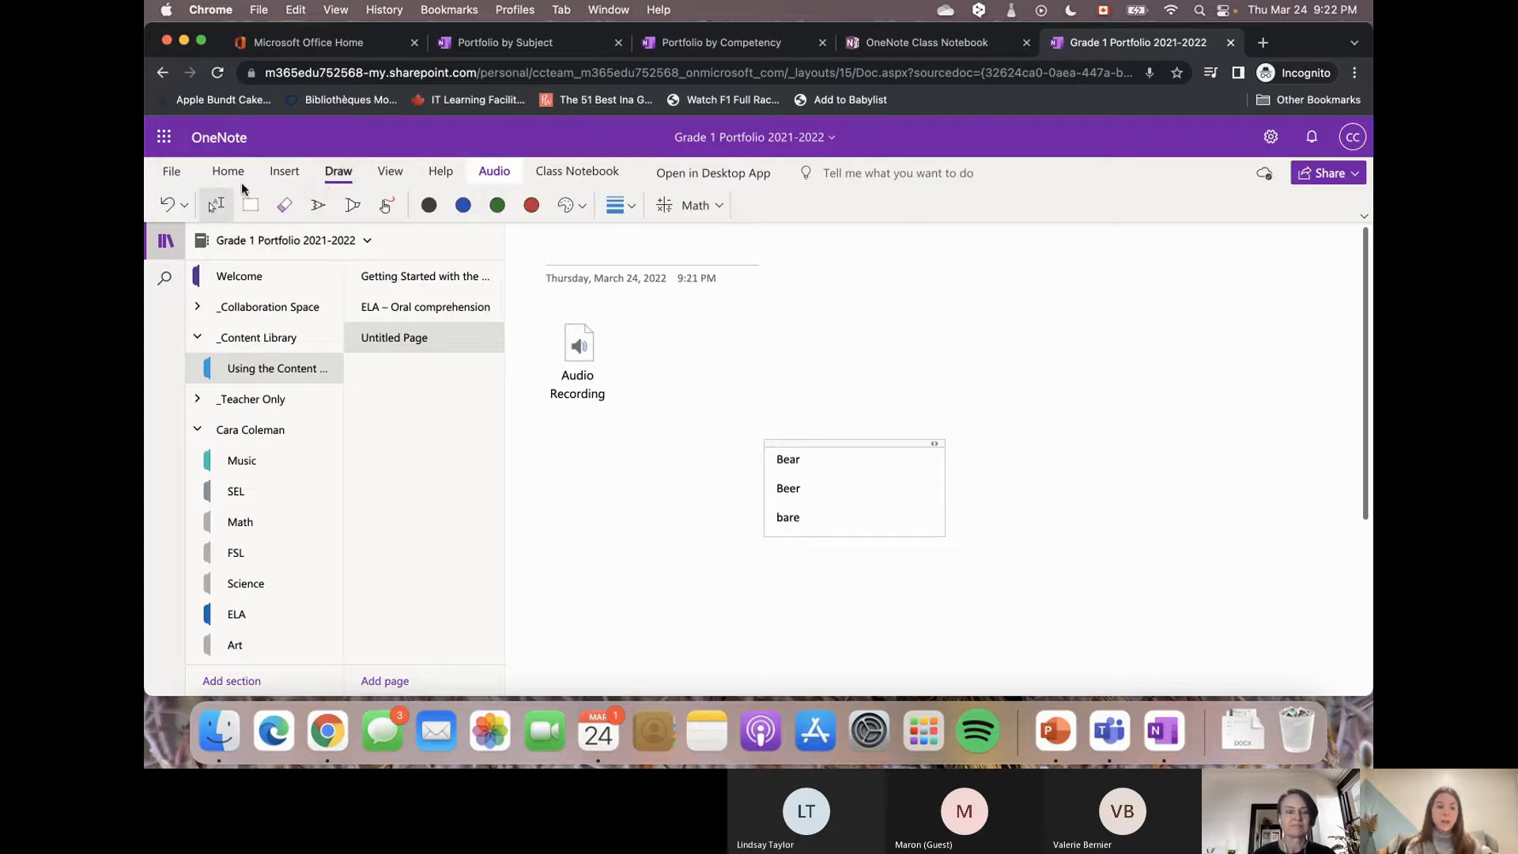
pyautogui.click(319, 205)
pyautogui.moveTo(710, 378)
pyautogui.mouseDown()
pyautogui.moveTo(709, 335)
pyautogui.moveTo(709, 381)
pyautogui.moveTo(761, 361)
pyautogui.moveTo(762, 380)
pyautogui.moveTo(791, 367)
pyautogui.moveTo(793, 383)
pyautogui.moveTo(839, 342)
pyautogui.mouseUp()
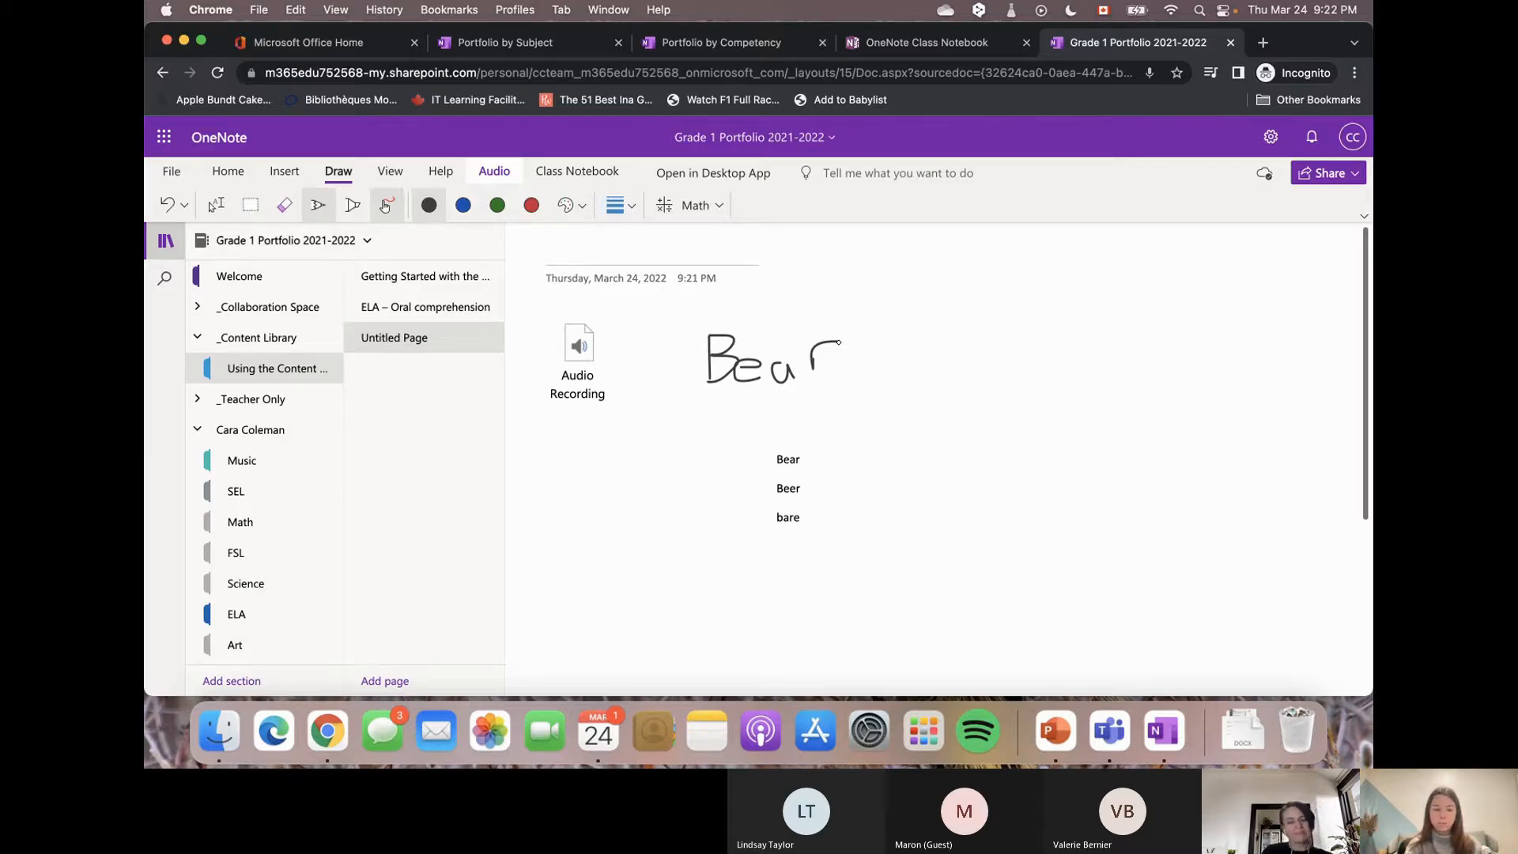
pyautogui.scroll(-5, 839, 341)
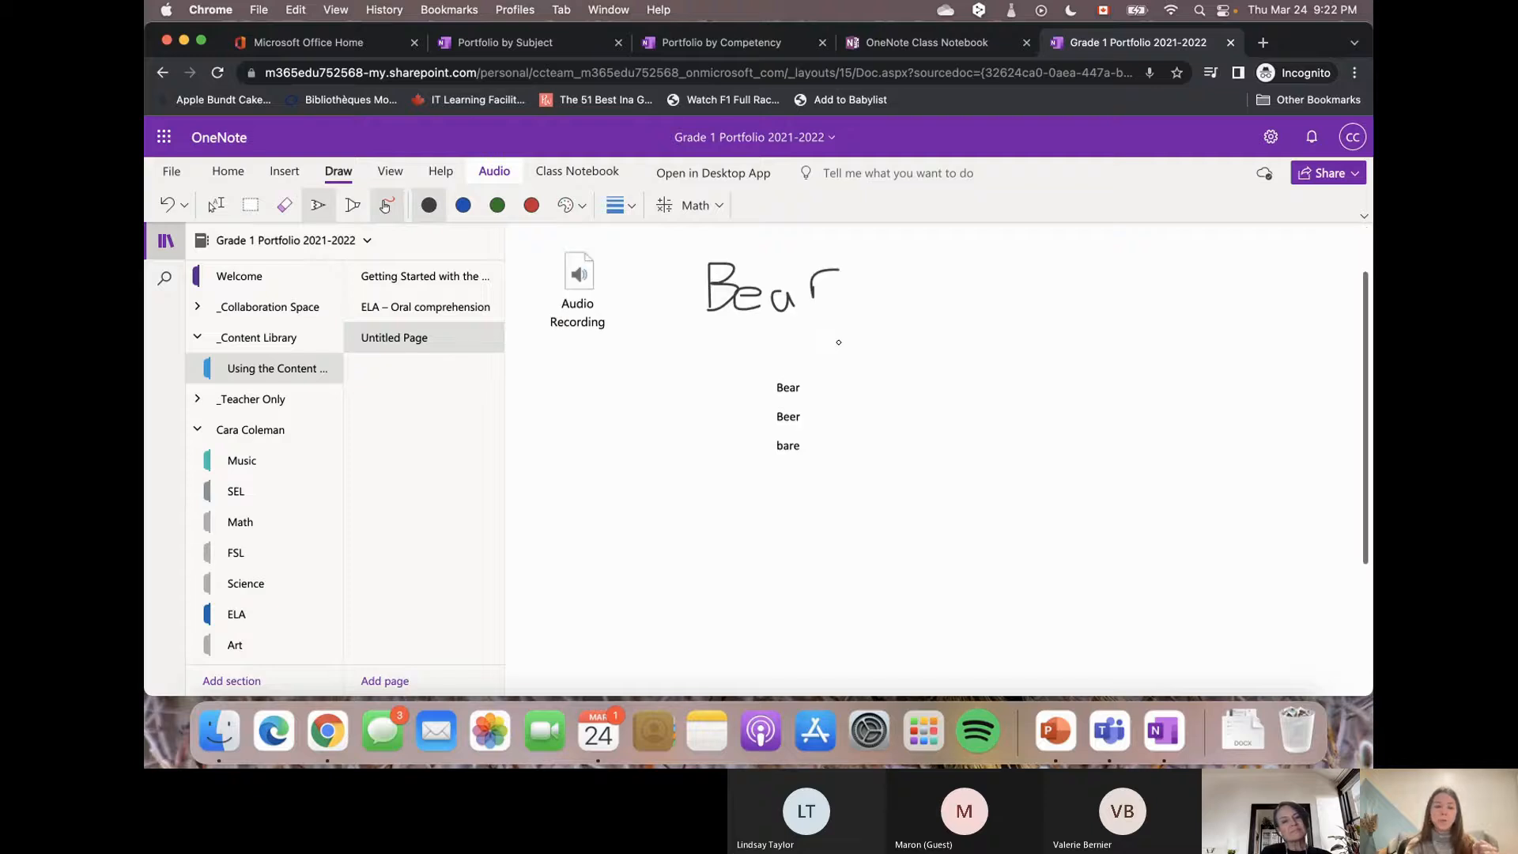
pyautogui.click(219, 206)
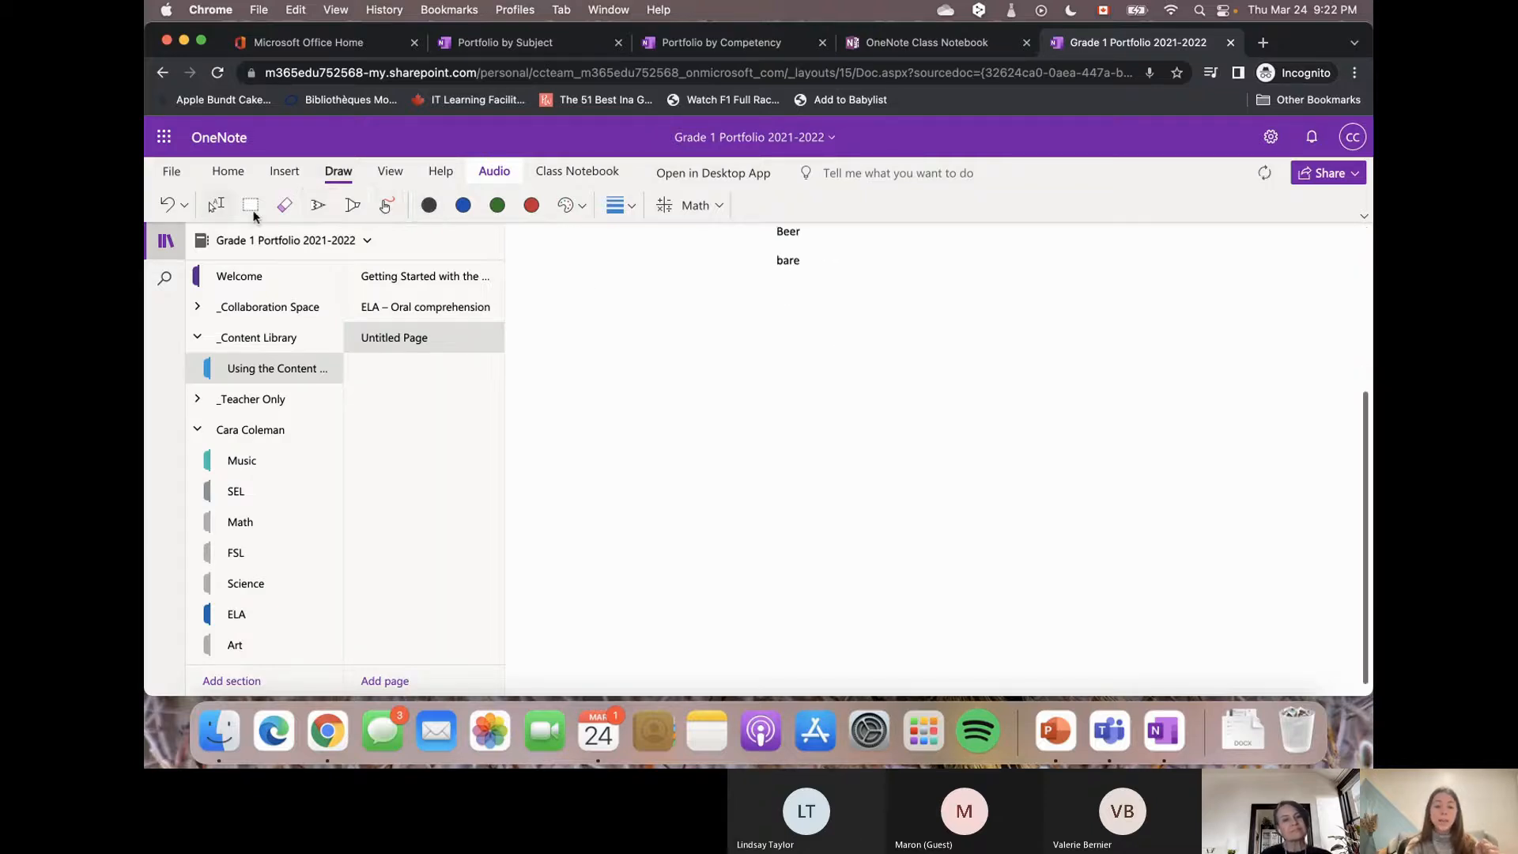
# Take a camera photo of the book cover, insert it below the word list, and shift its container slightly left.
pyautogui.scroll(-1, 786, 420)
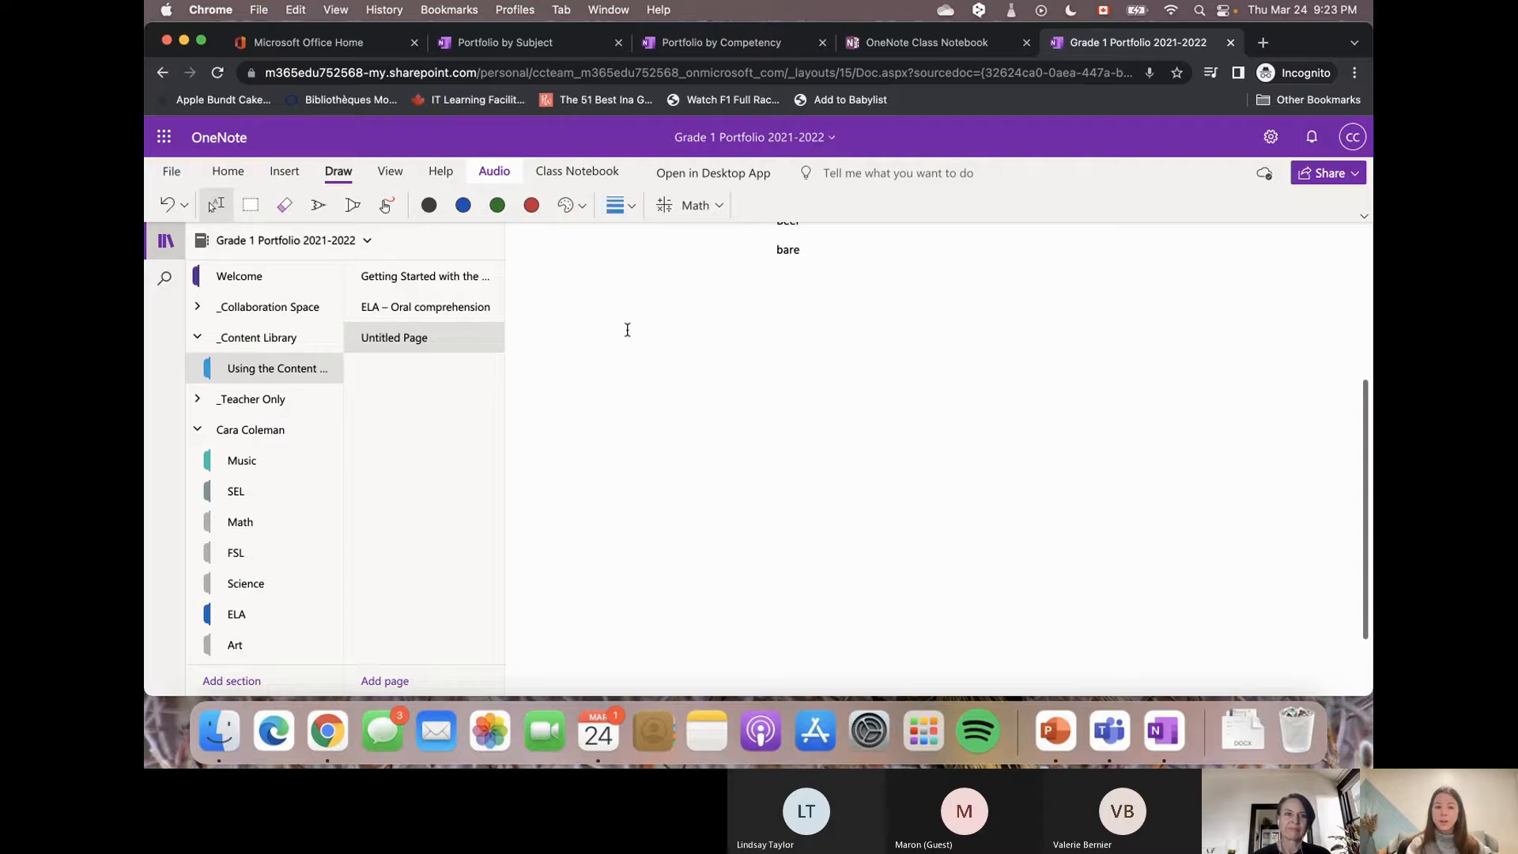
pyautogui.click(289, 171)
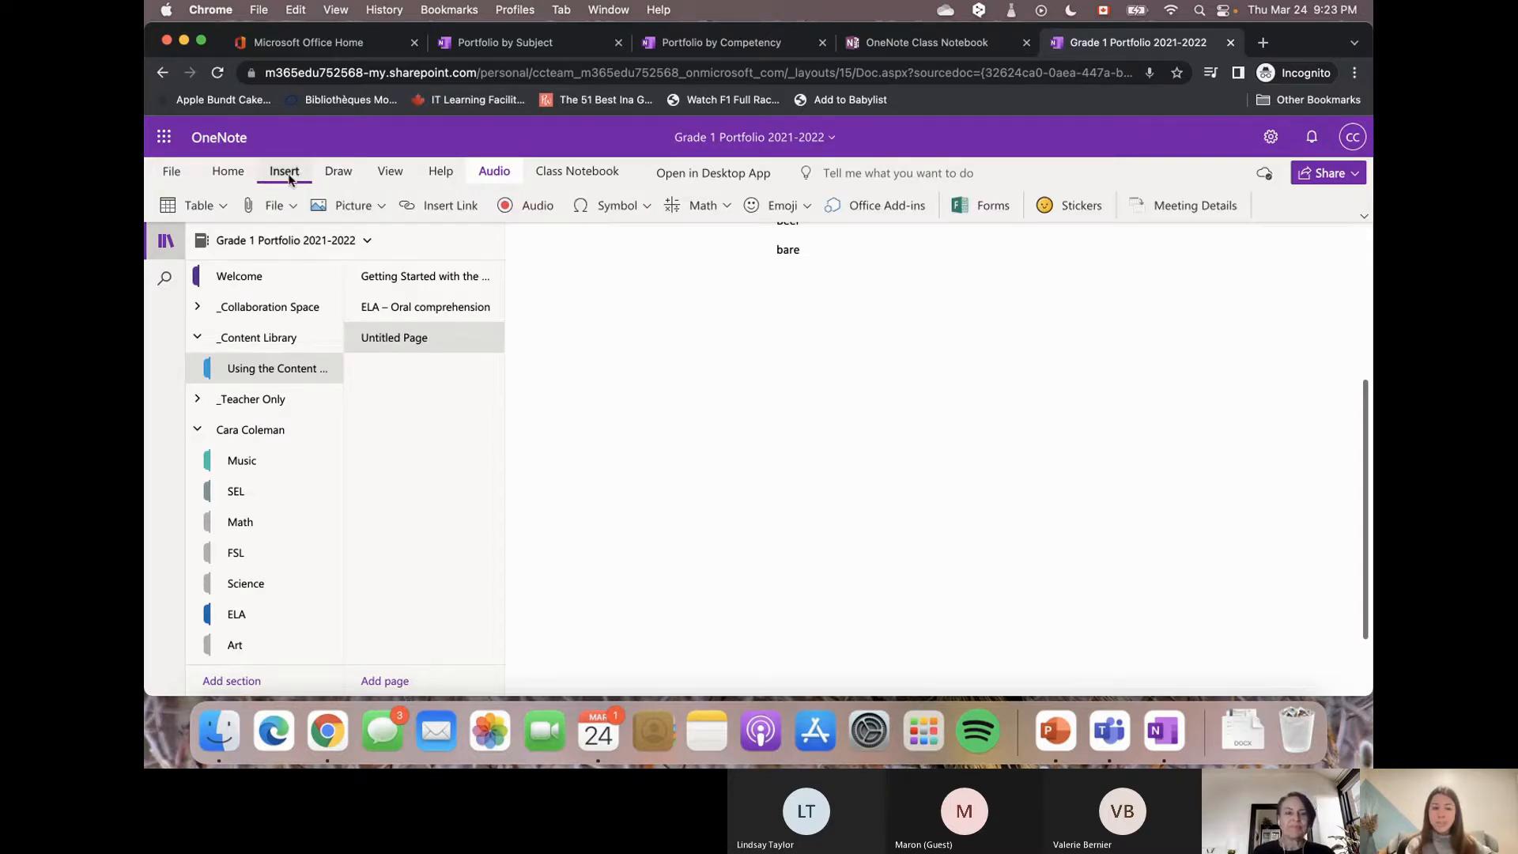
pyautogui.click(381, 207)
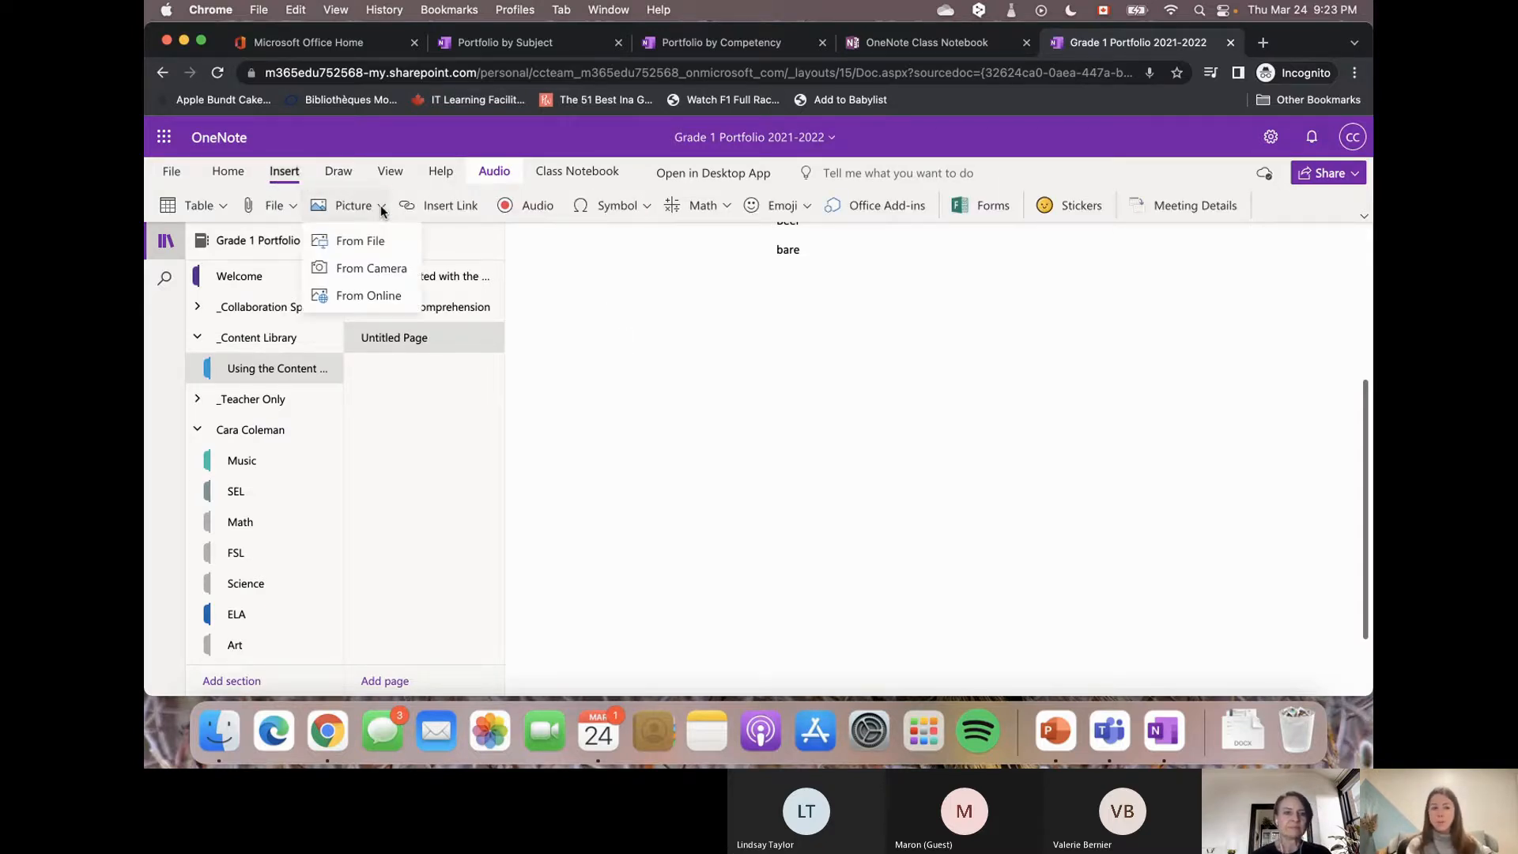
pyautogui.click(381, 272)
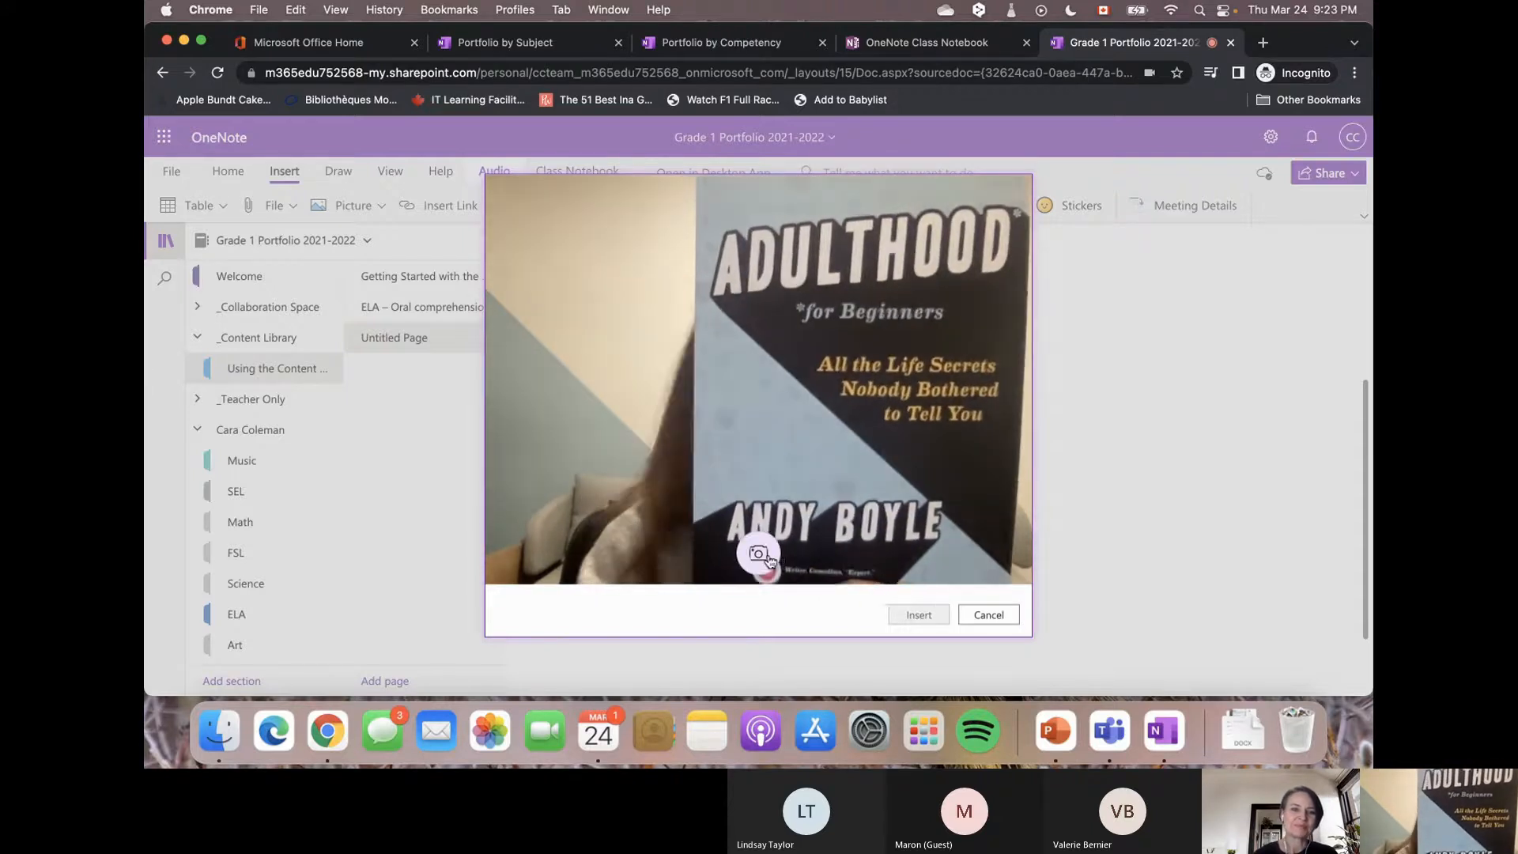
pyautogui.click(759, 555)
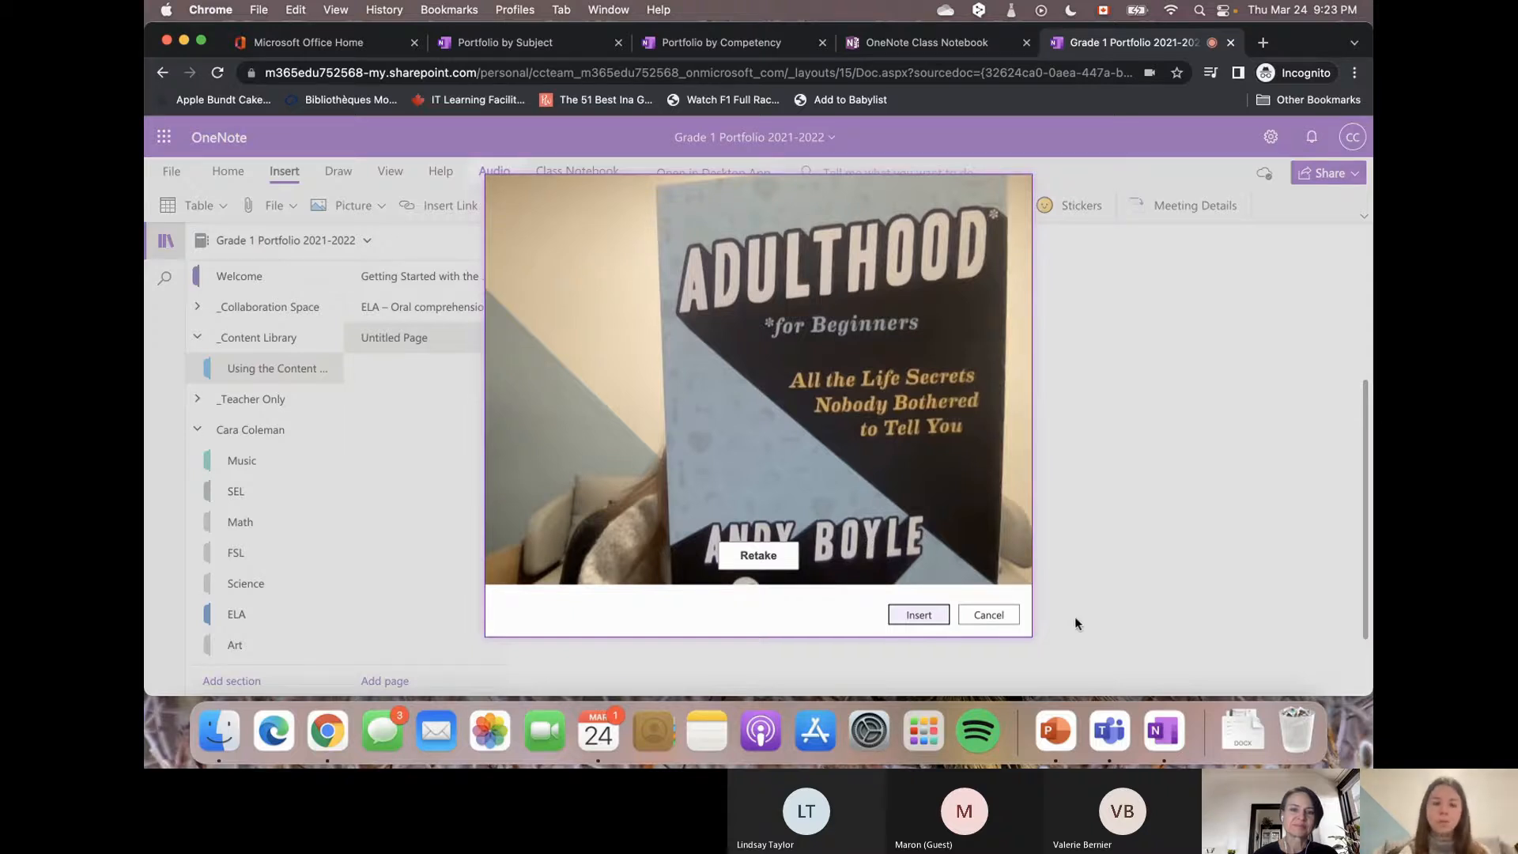
pyautogui.click(912, 617)
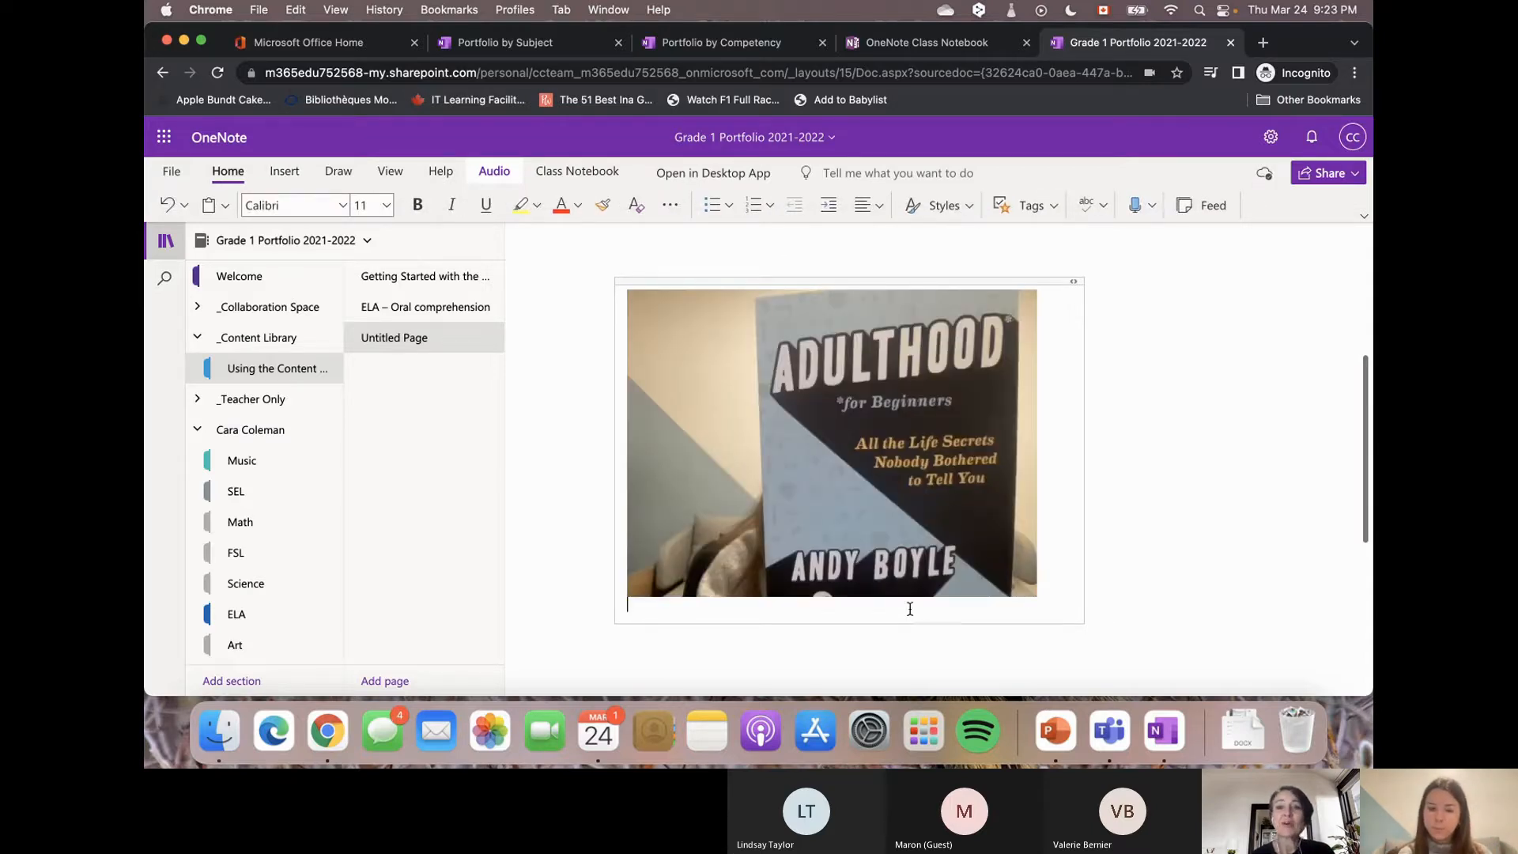
pyautogui.moveTo(887, 284); pyautogui.dragTo(857, 284)
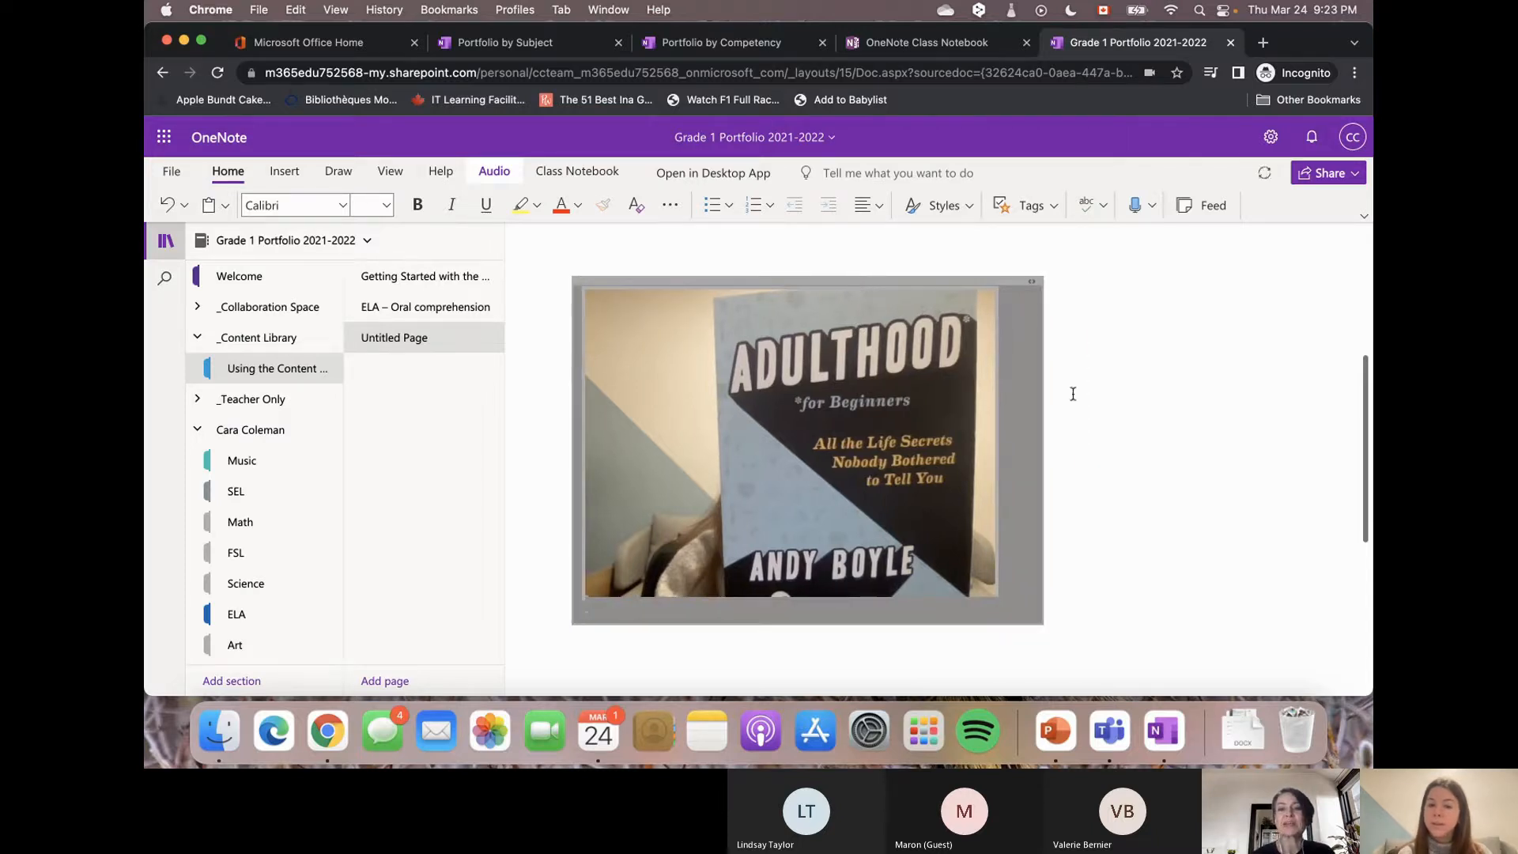